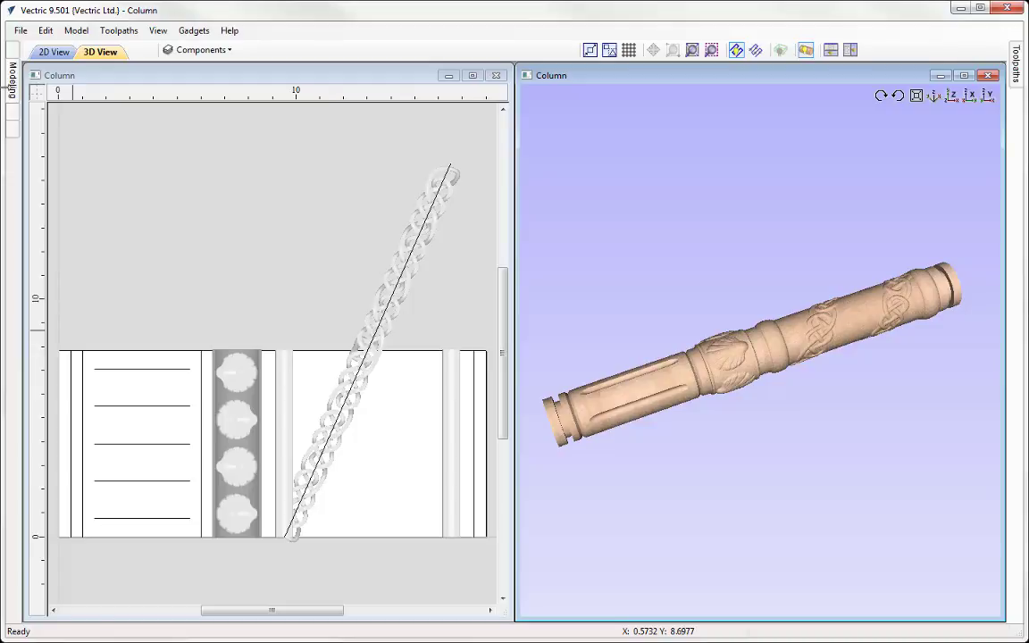
# Close the open Column job and start a new file.
pyautogui.click(20, 31)
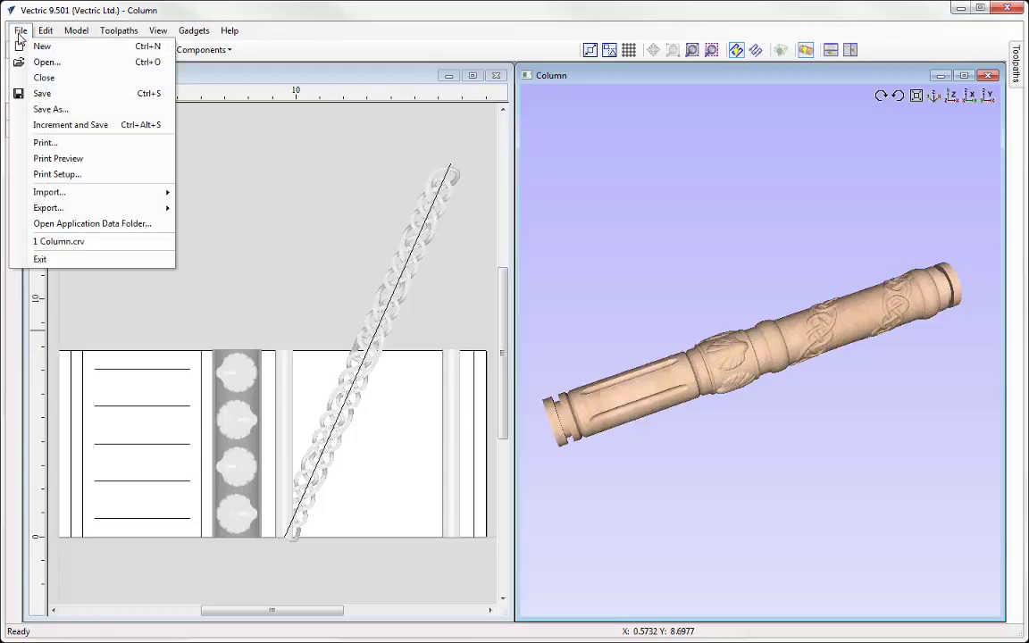
pyautogui.click(69, 80)
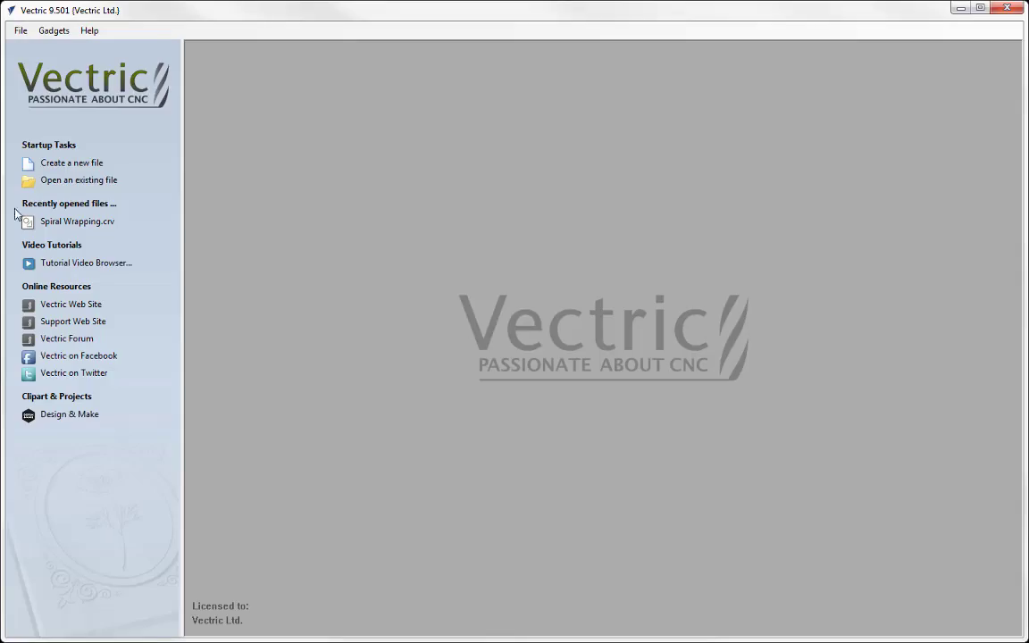
pyautogui.click(79, 163)
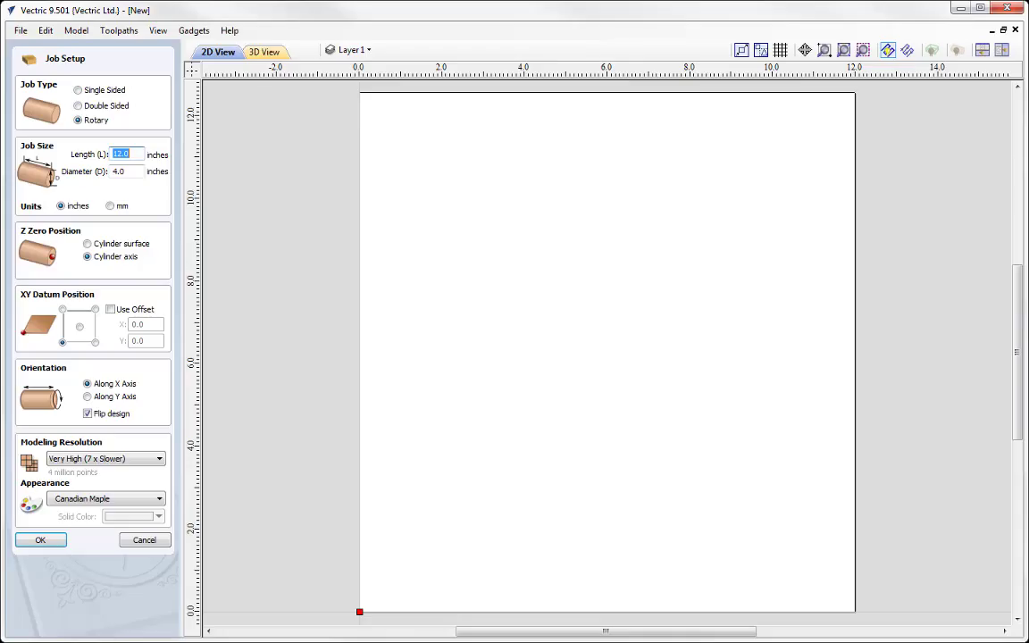
# Set up a rotary job with a length of 18 inches and a diameter of 2.5 inches.
pyautogui.click(92, 125)
pyautogui.doubleClick(116, 154)
pyautogui.write('18')
pyautogui.press('Tab')
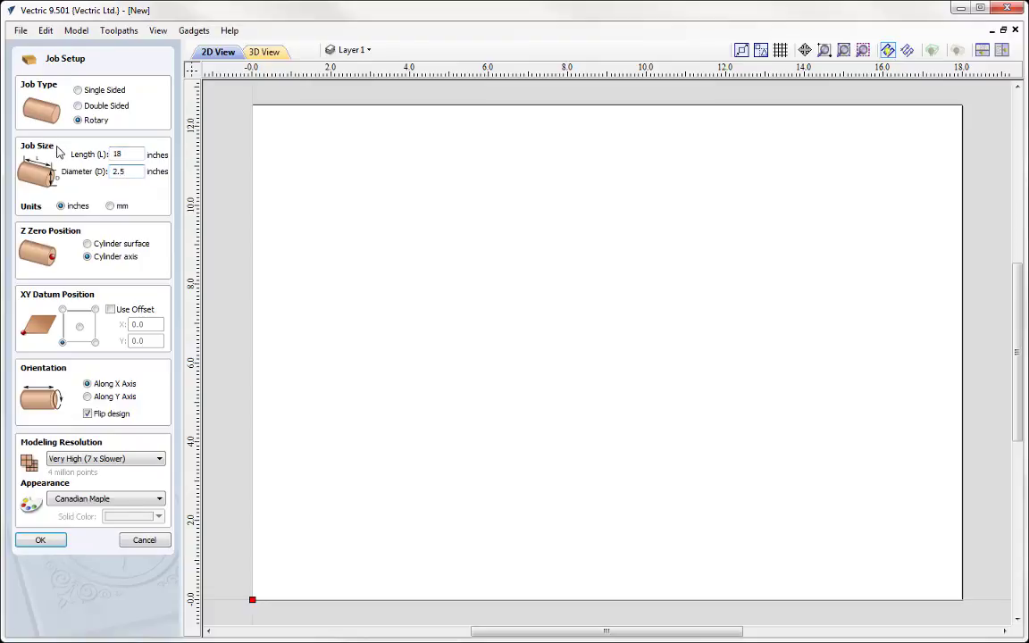
pyautogui.write('2.5')
pyautogui.press('Tab')
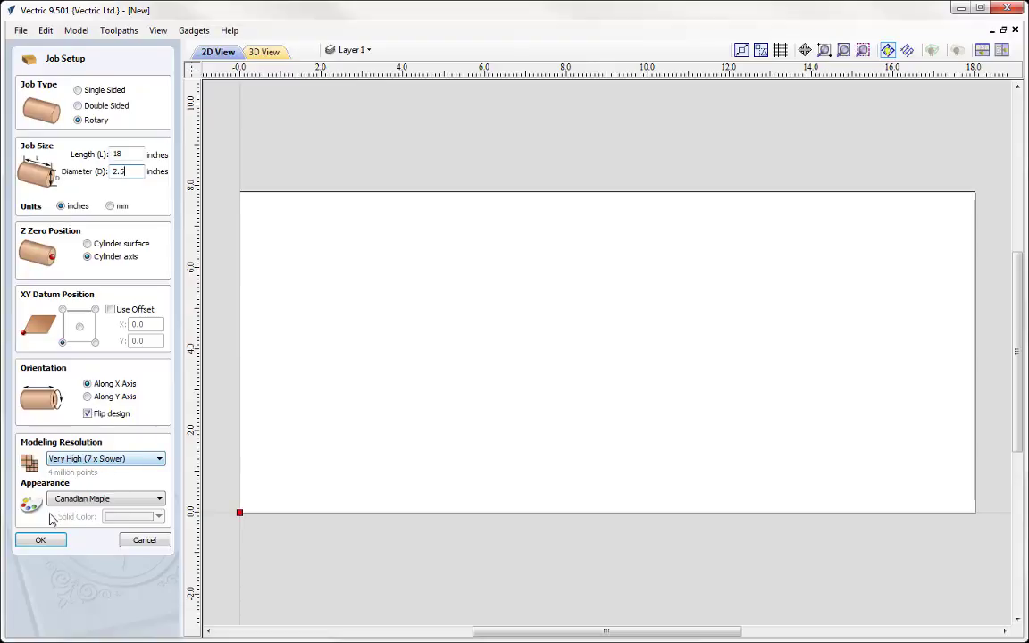
pyautogui.click(40, 541)
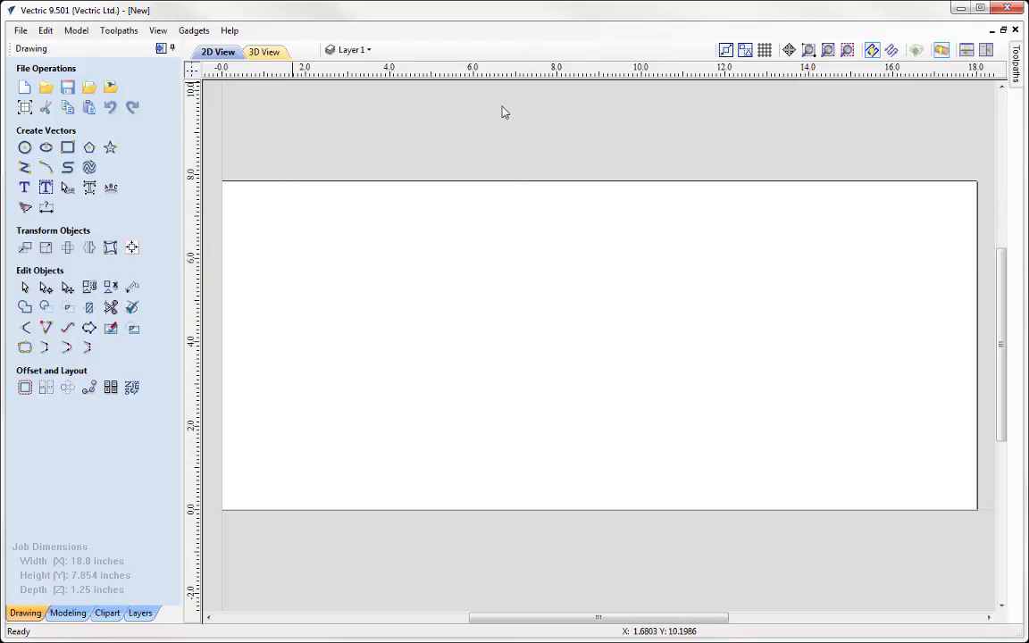
pyautogui.moveTo(521, 69); pyautogui.dragTo(520, 144)
pyautogui.doubleClick(520, 145)
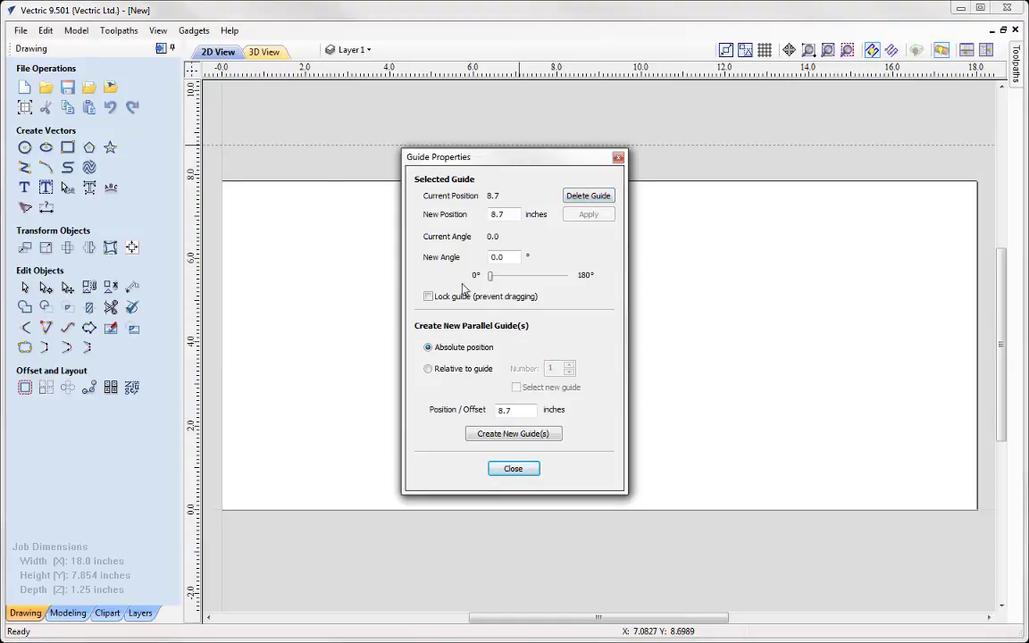
pyautogui.click(601, 199)
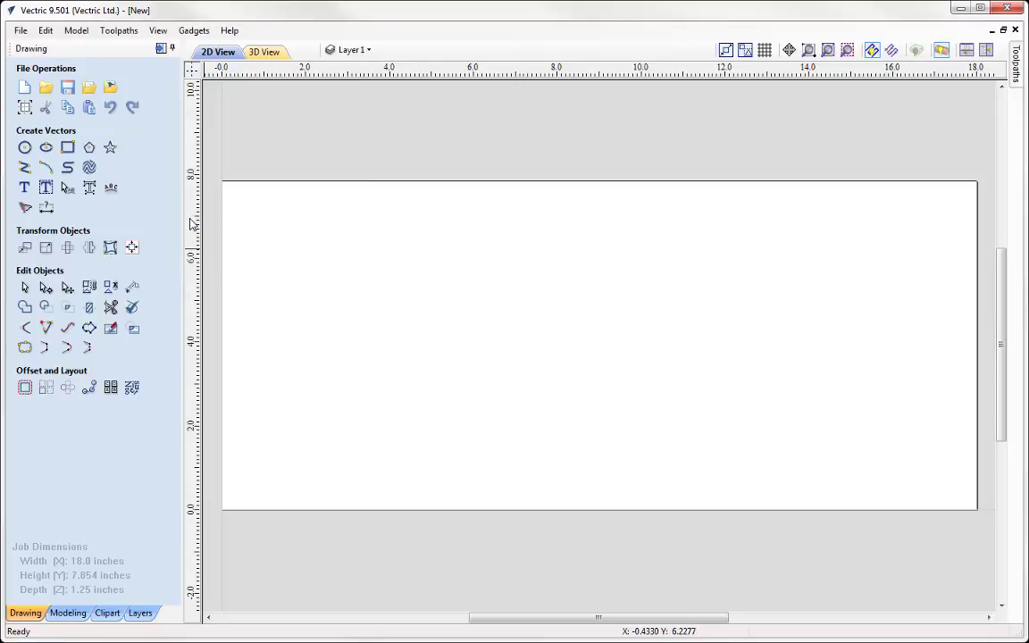
# Place a vertical guide at 0.5 inches and create a parallel guide 0.5 inches from it, with each new guide selected for the next offset.
pyautogui.moveTo(190, 223); pyautogui.dragTo(220, 254)
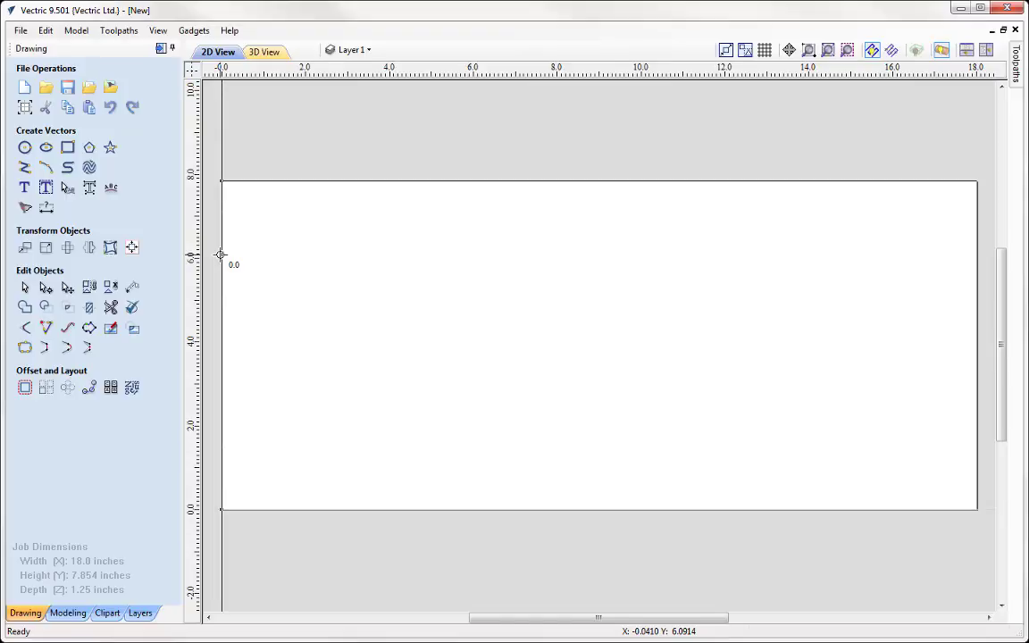
pyautogui.moveTo(221, 255); pyautogui.dragTo(243, 254)
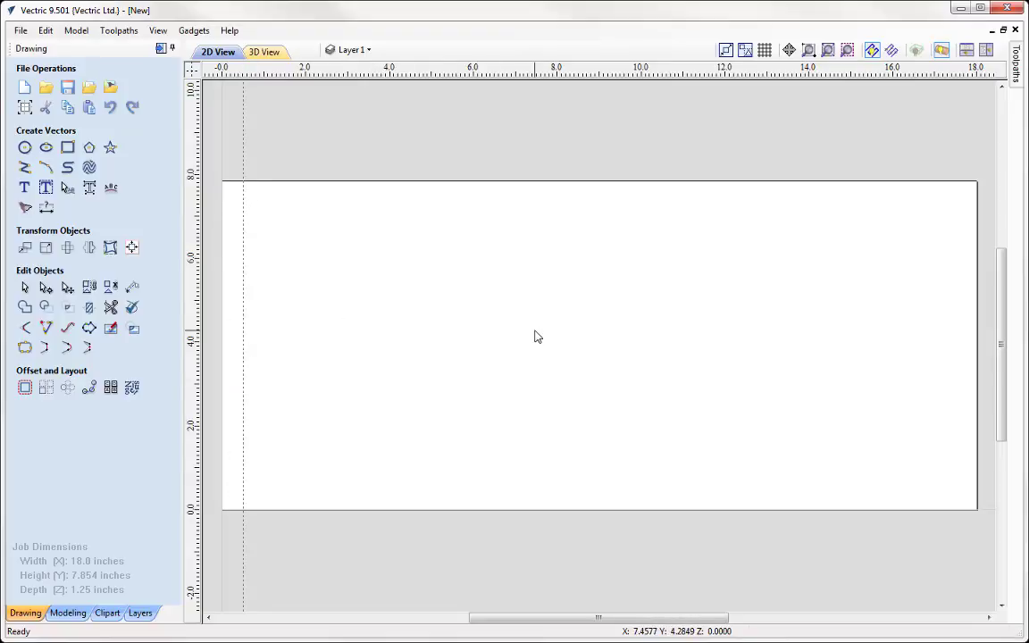
pyautogui.doubleClick(243, 261)
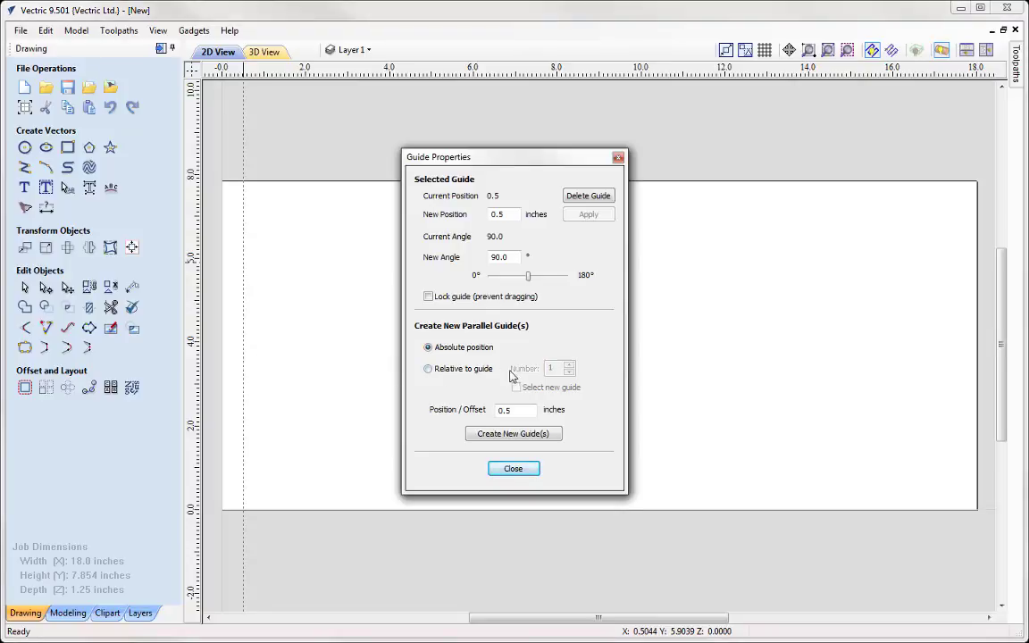
pyautogui.click(435, 373)
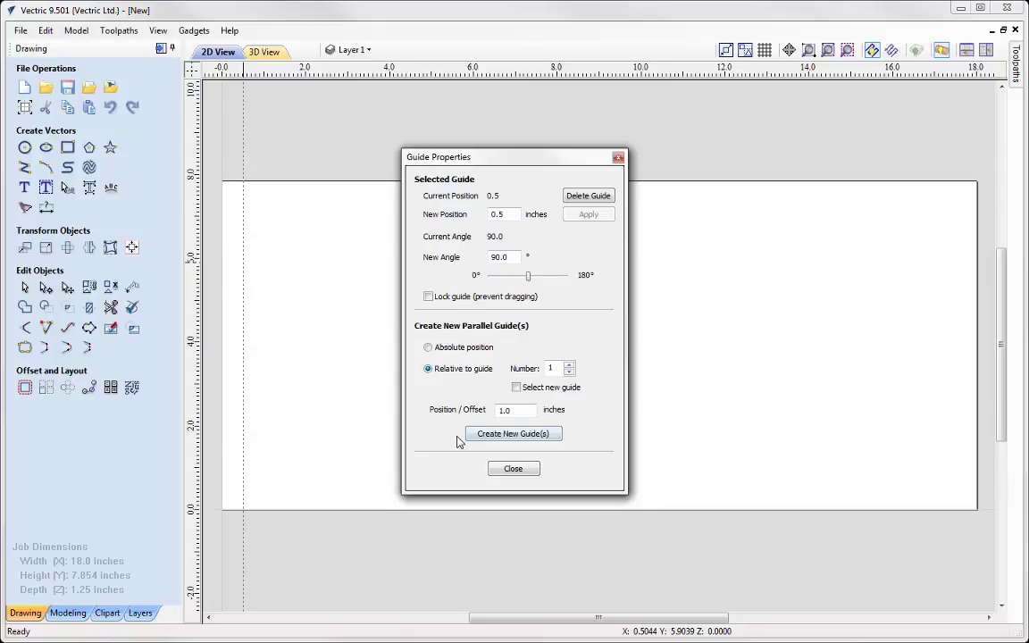
pyautogui.click(517, 389)
pyautogui.doubleClick(518, 414)
pyautogui.click(503, 433)
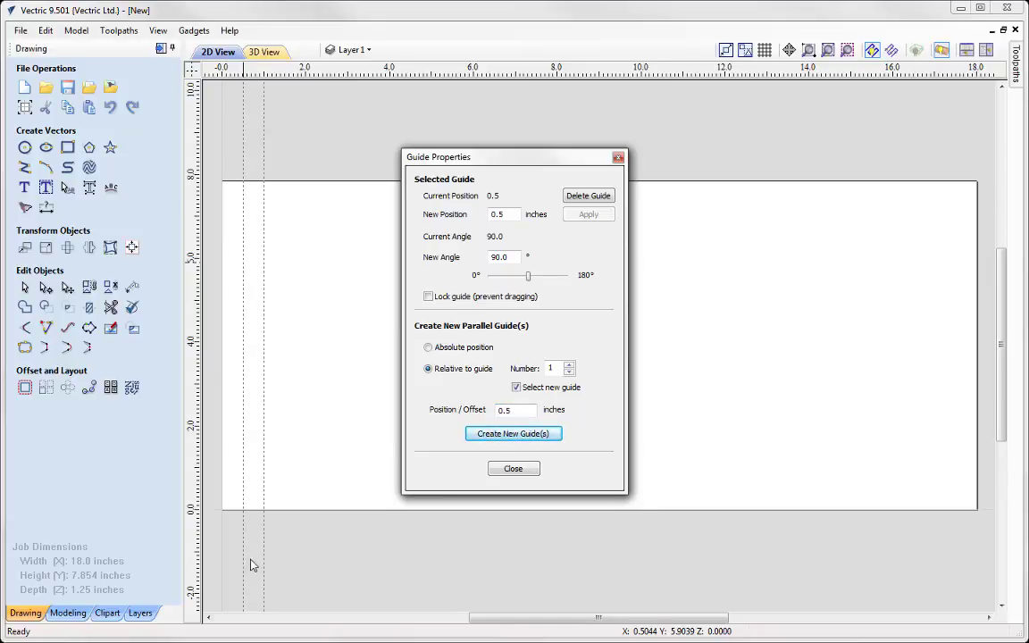
# Create two more relative guides with successive offsets of 5 and 0.5 inches.
pyautogui.doubleClick(526, 410)
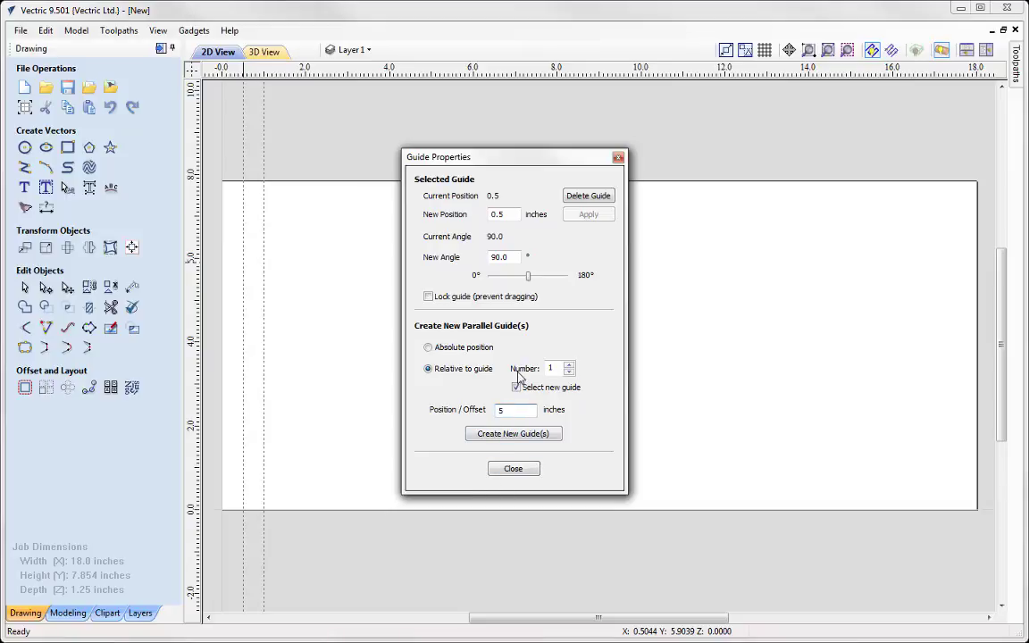
pyautogui.click(478, 433)
pyautogui.click(523, 441)
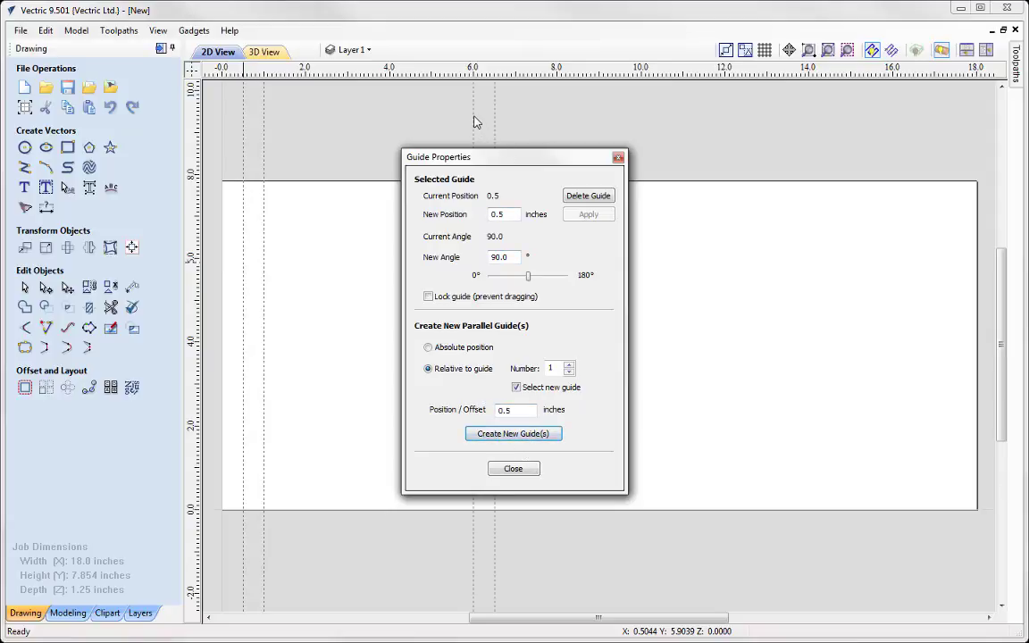
# Create further parallel guides by relative offset at about 8.5, 9.5, 16.5 and 17.5 inches along the job.
pyautogui.click(520, 411)
pyautogui.moveTo(520, 411); pyautogui.dragTo(467, 406)
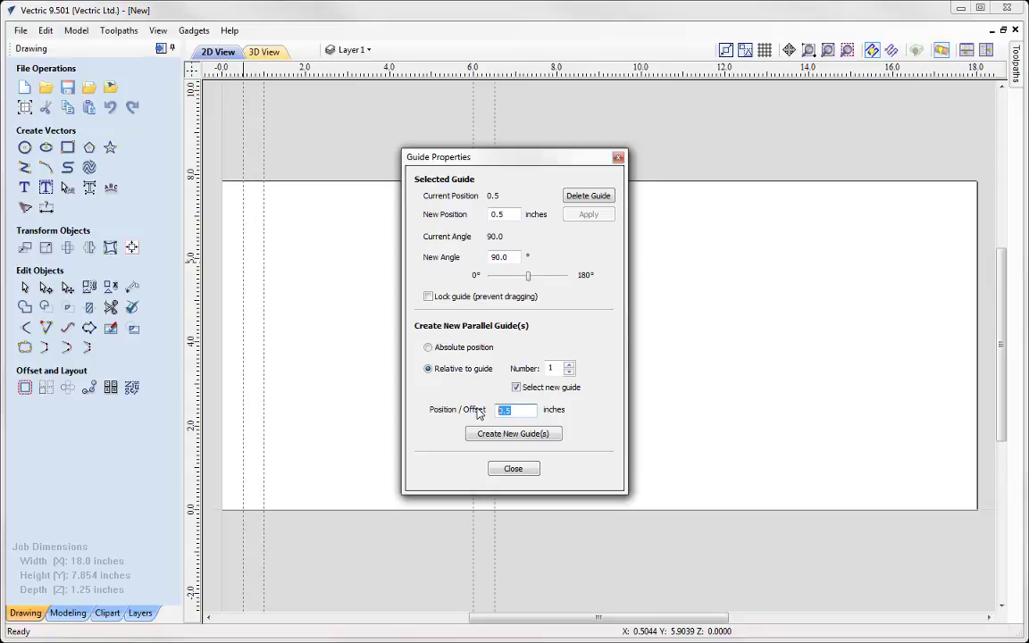
pyautogui.click(468, 435)
pyautogui.click(471, 435)
pyautogui.click(487, 433)
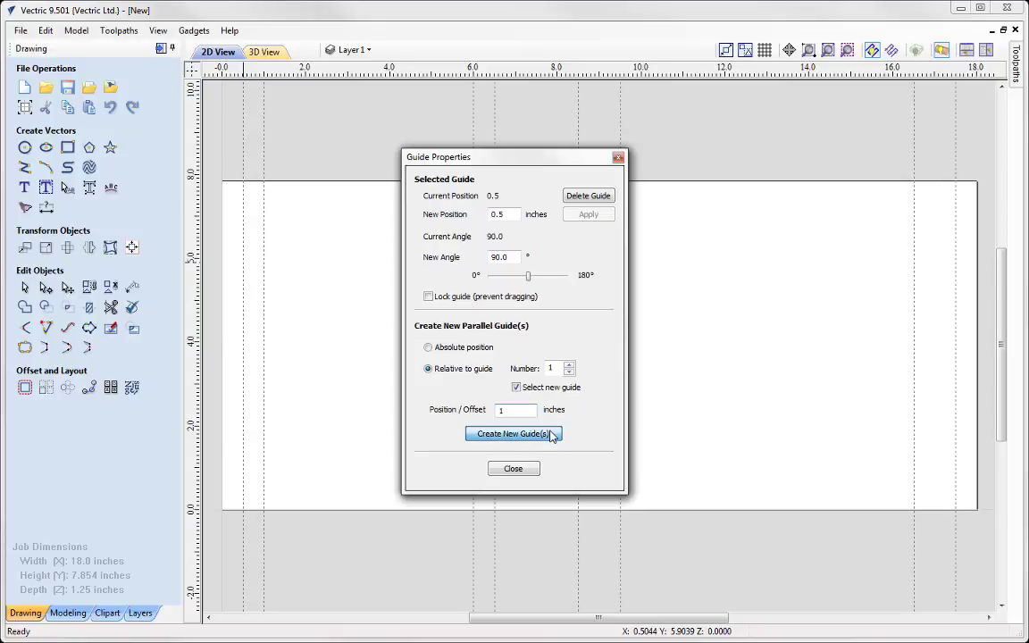
pyautogui.click(511, 469)
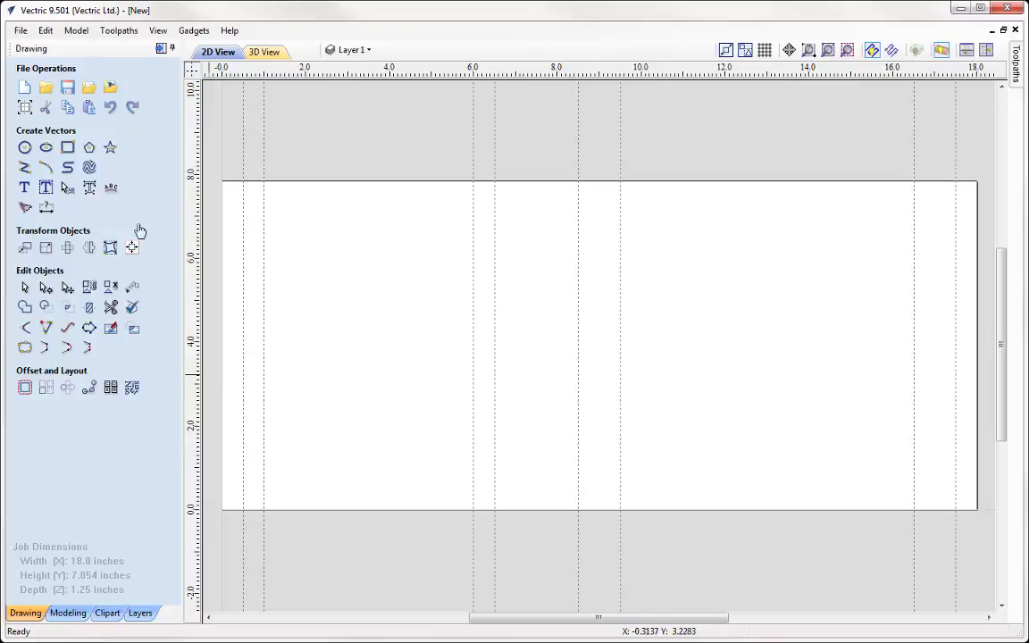
# Delete the Bounding Box layer.
pyautogui.click(368, 51)
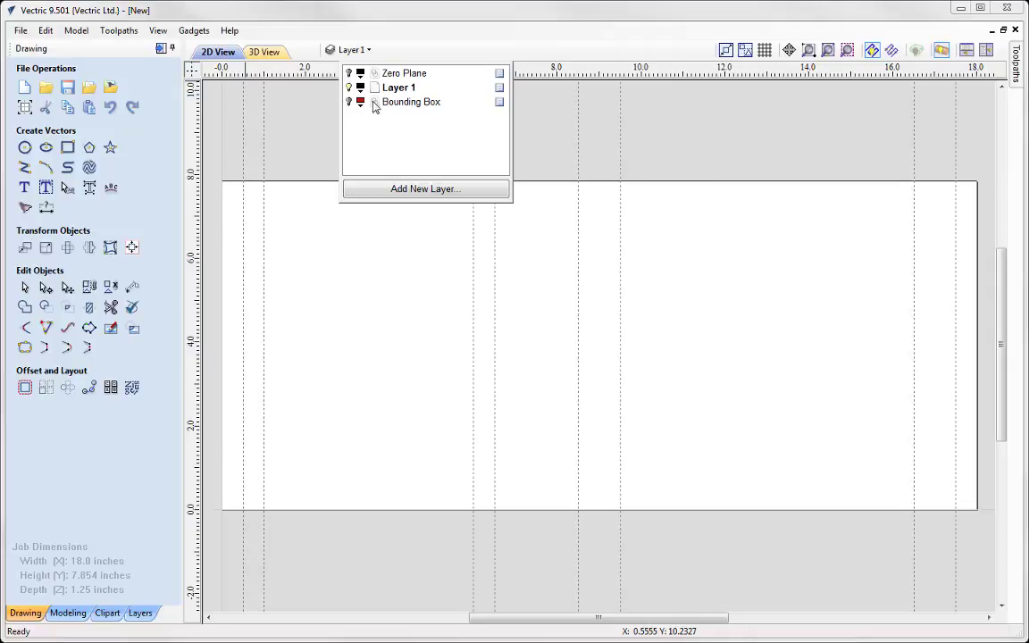
pyautogui.rightClick(498, 103)
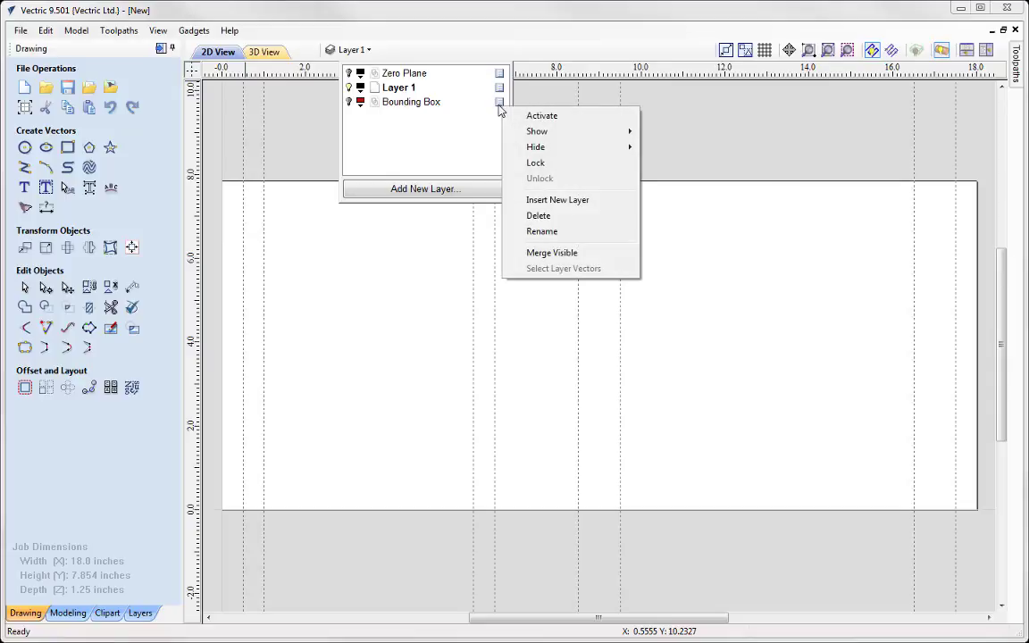
pyautogui.click(538, 216)
pyautogui.click(455, 368)
pyautogui.click(477, 393)
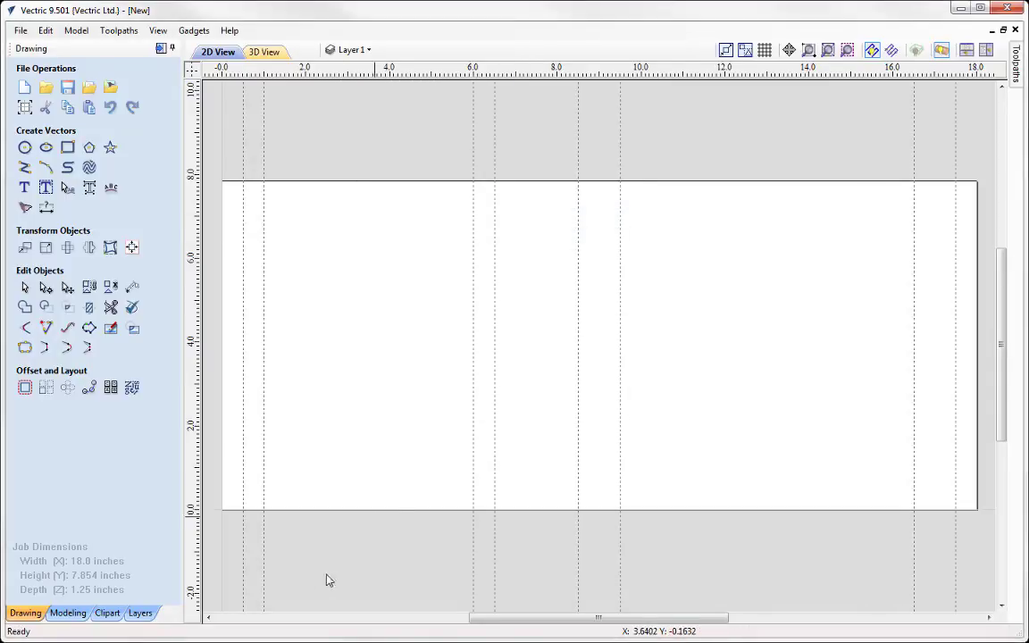
# Rename Layer 1 as Tabs.
pyautogui.click(354, 50)
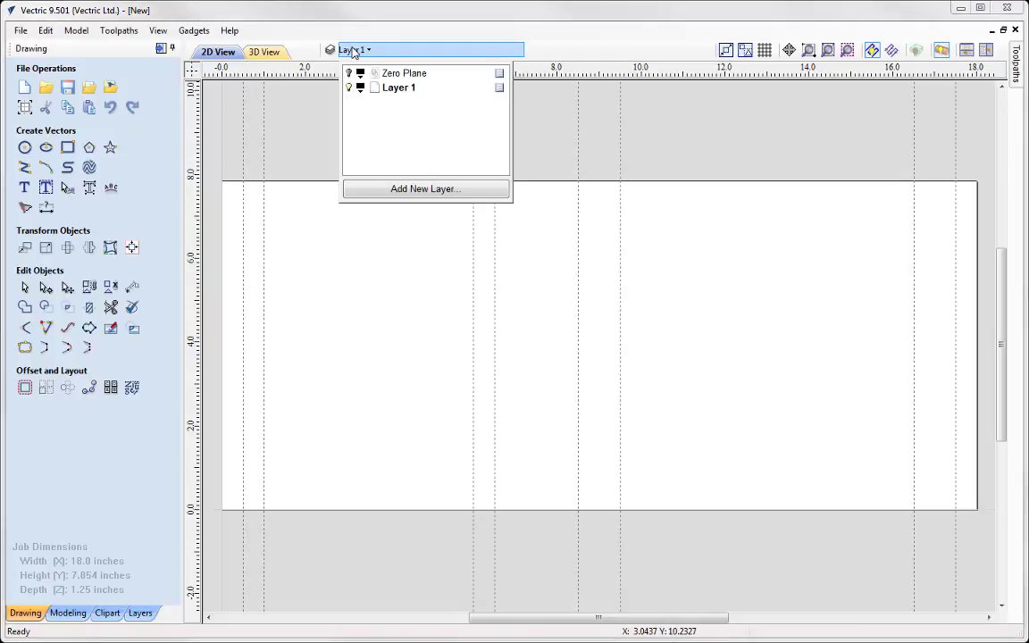
pyautogui.doubleClick(399, 89)
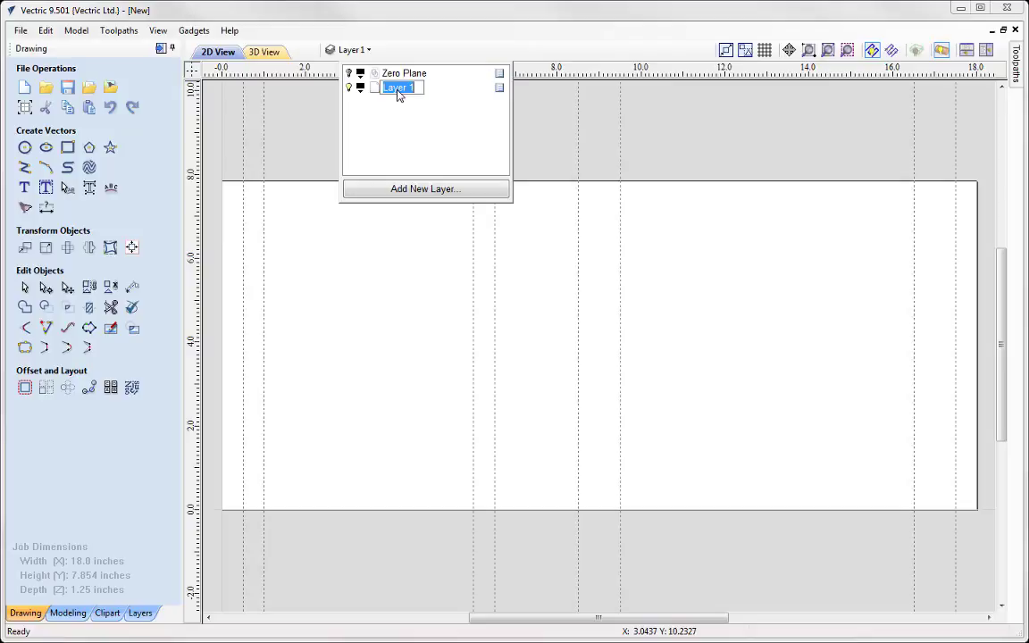
pyautogui.write('Tabs')
pyautogui.press('Return')
# Draw two separate vertical lines across the full job height, on the guides at X 0.5 and X 17.5 inches.
pyautogui.click(25, 169)
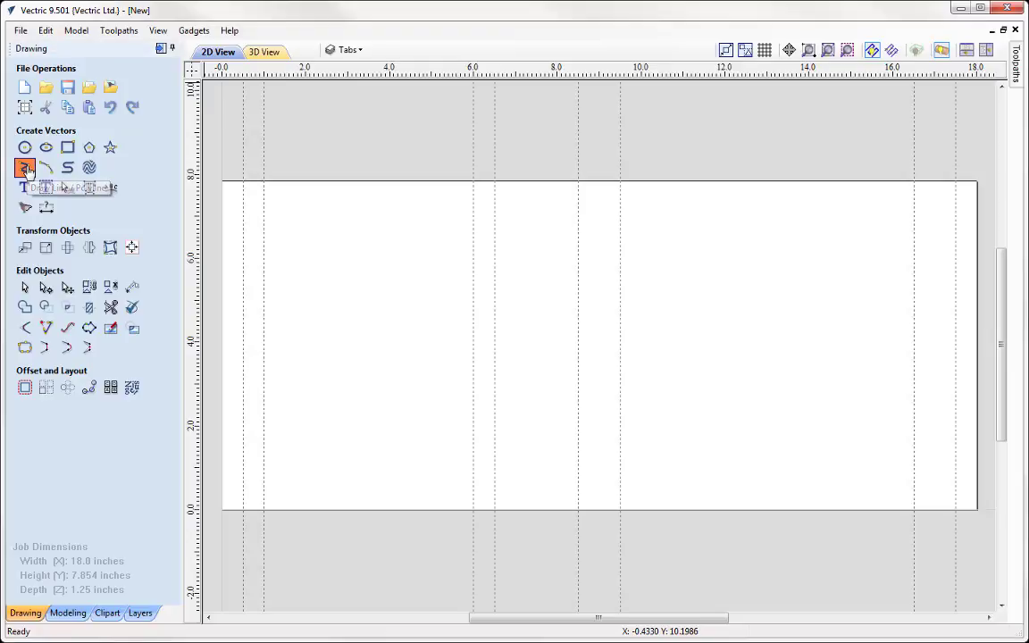
pyautogui.click(242, 181)
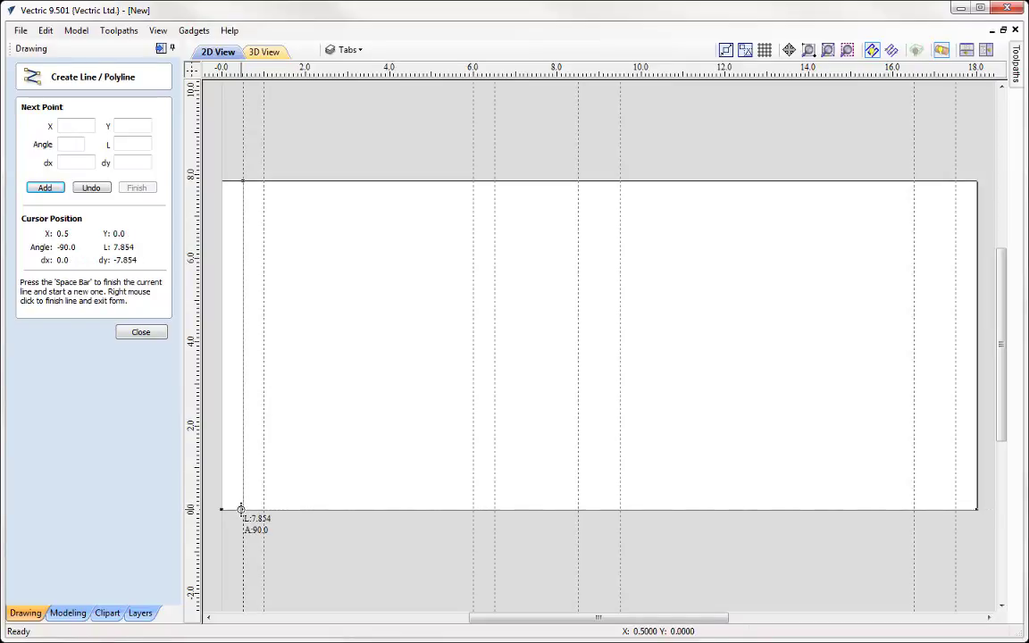
pyautogui.click(241, 508)
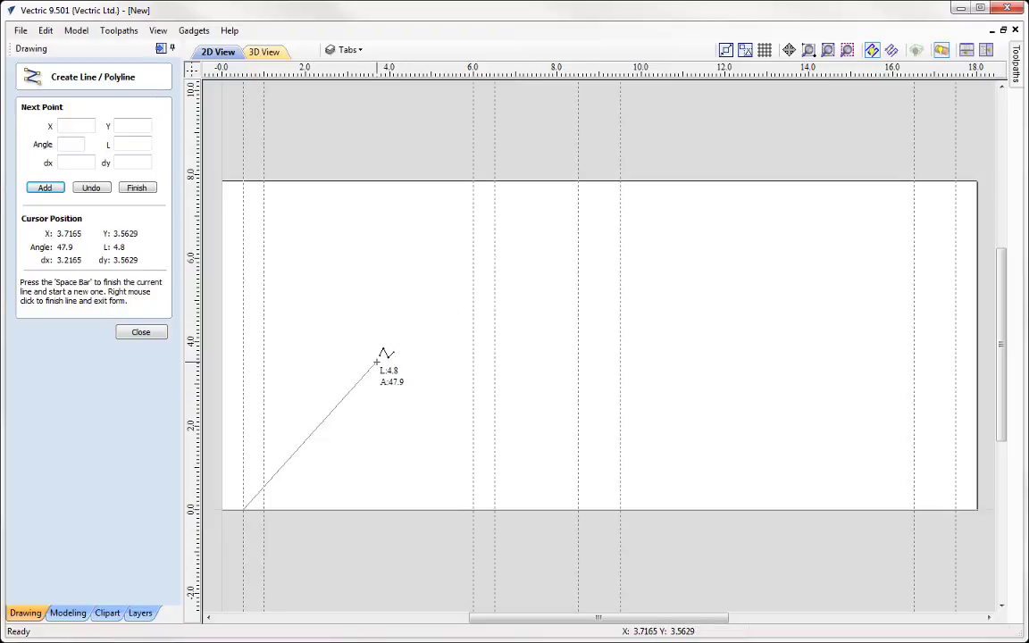
pyautogui.press('space')
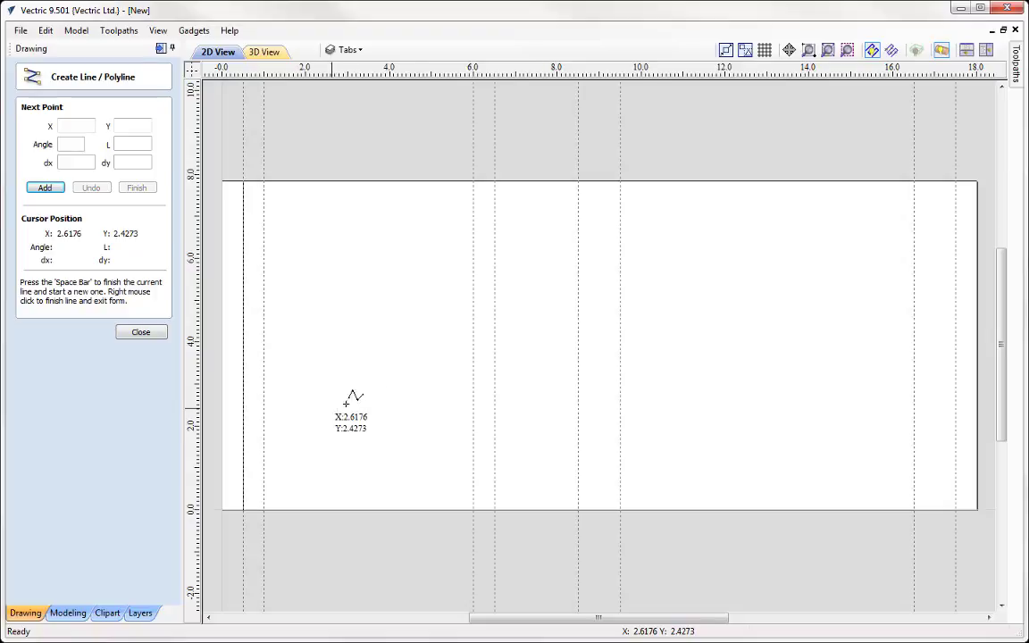
pyautogui.click(955, 182)
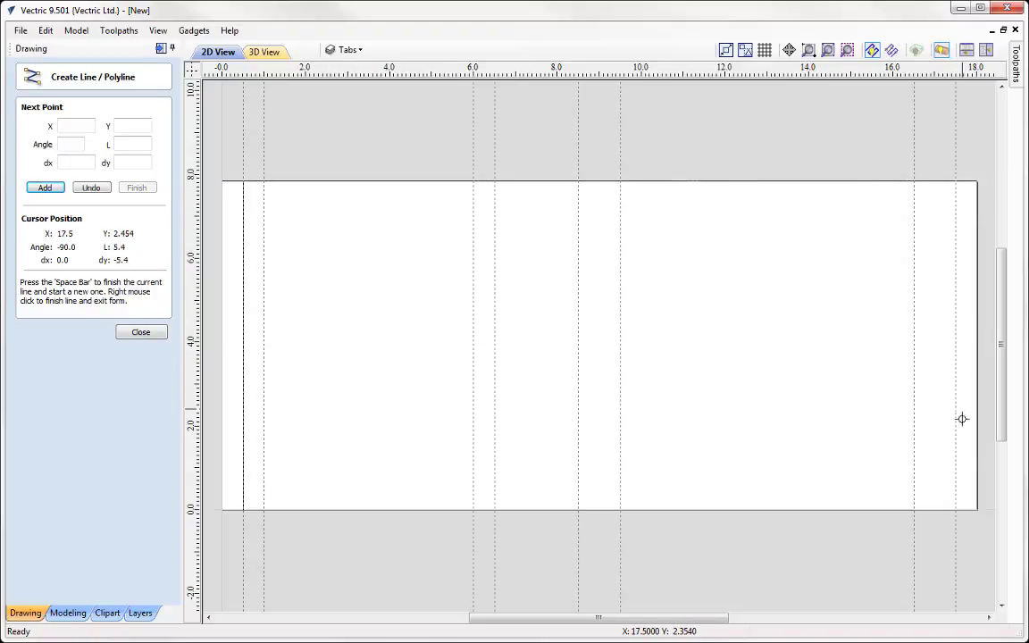
pyautogui.click(954, 510)
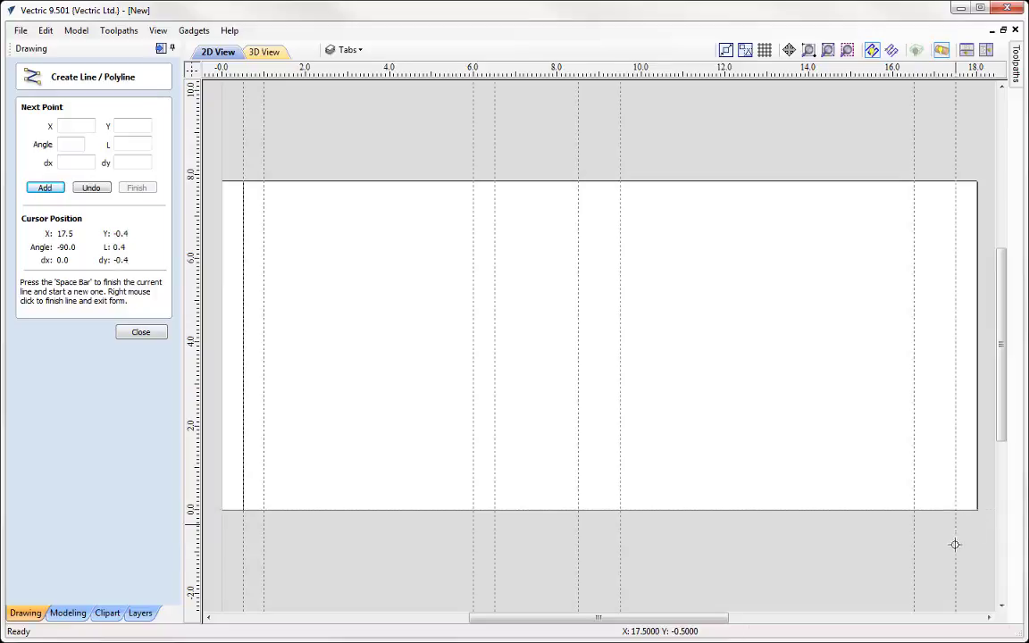
pyautogui.rightClick(840, 537)
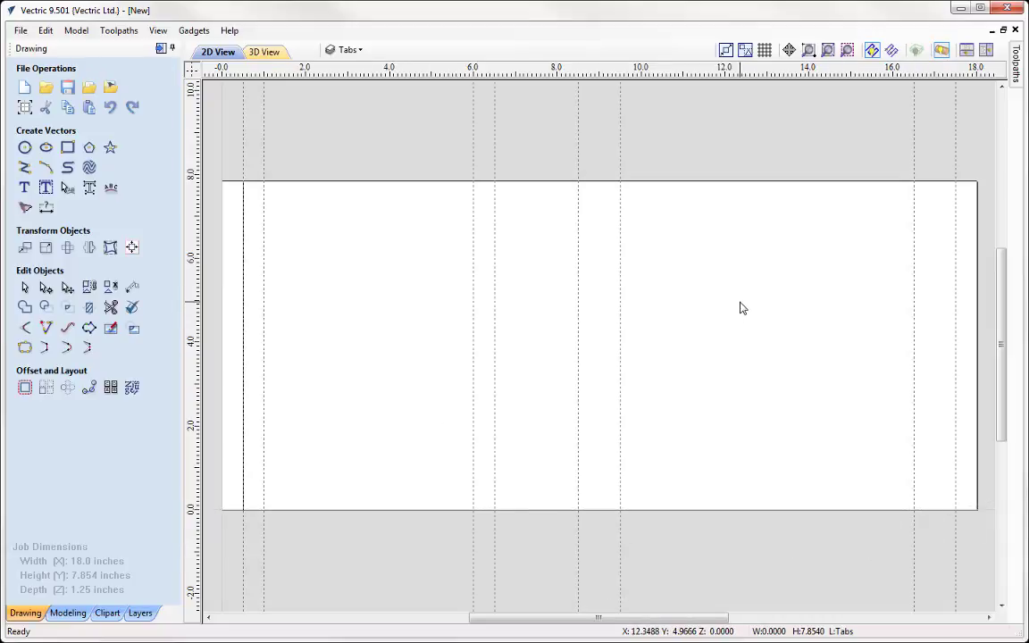
pyautogui.click(783, 495)
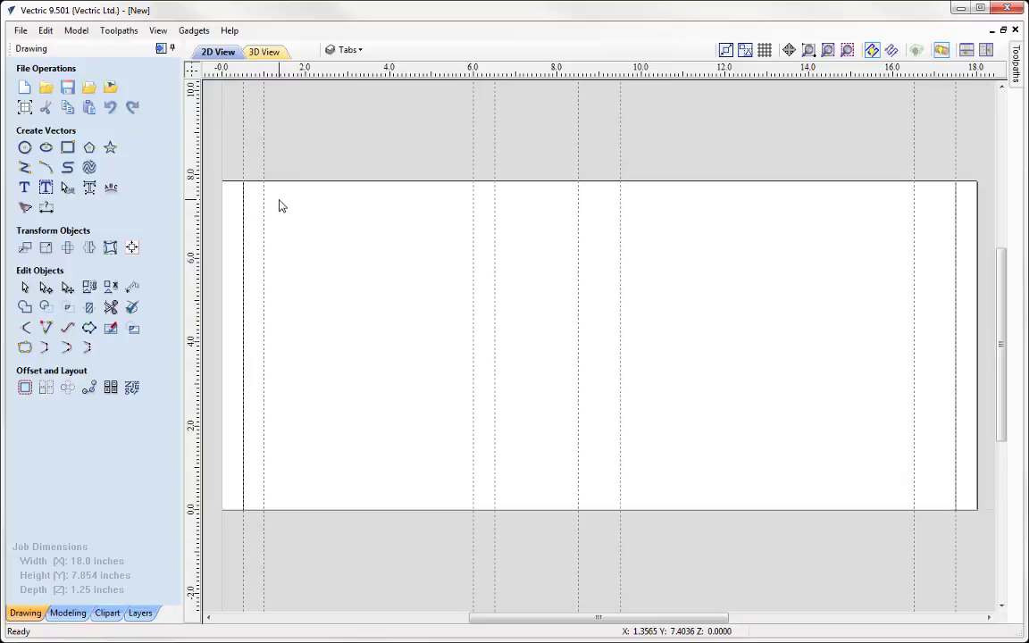
# Add a new layer named Coves.
pyautogui.click(353, 52)
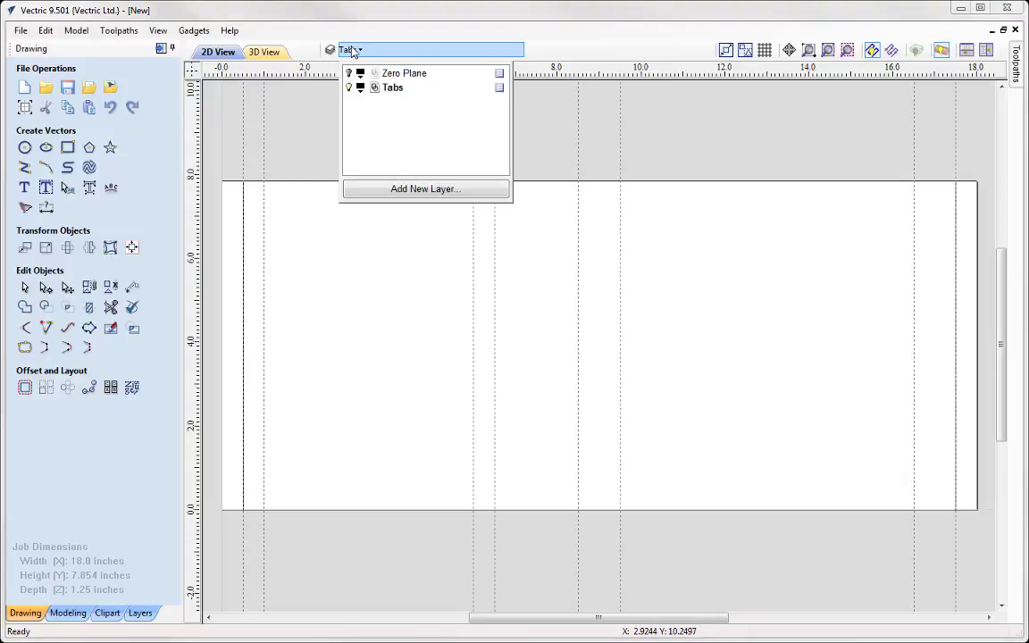
pyautogui.click(409, 190)
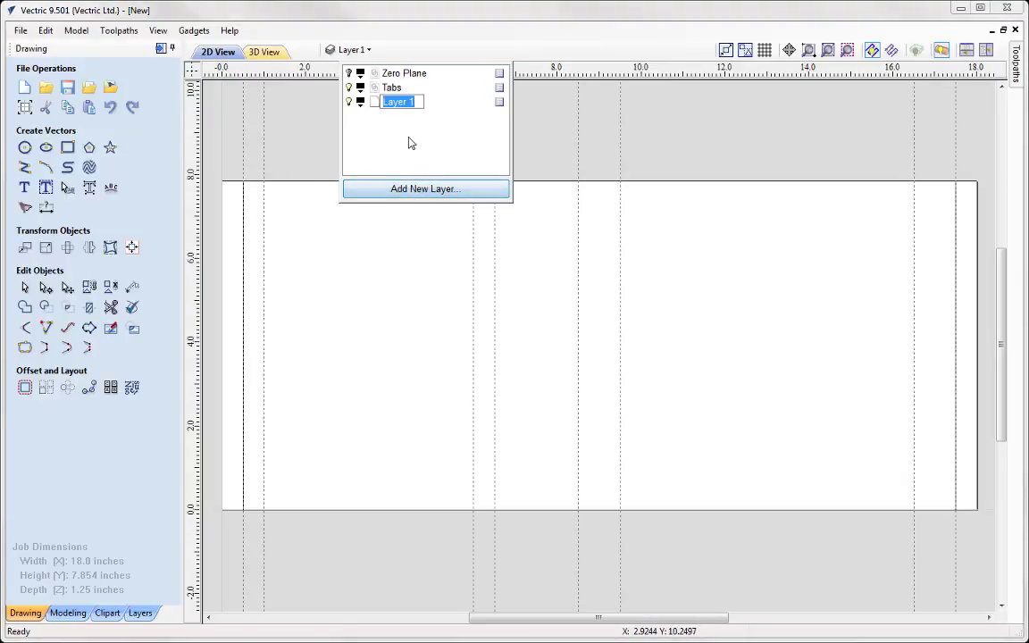
pyautogui.write('Coves')
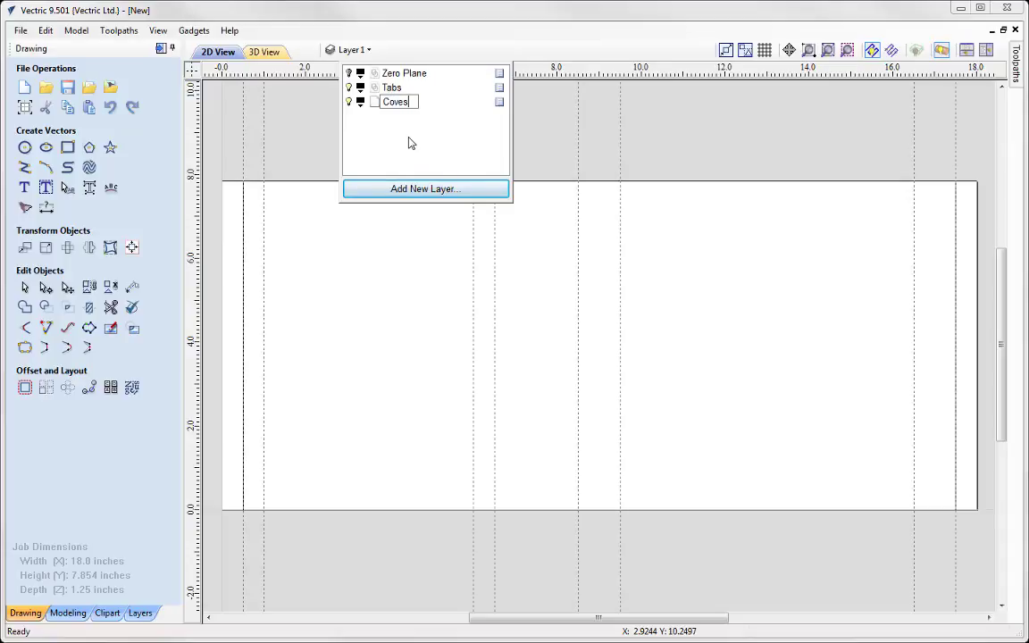
pyautogui.press('Return')
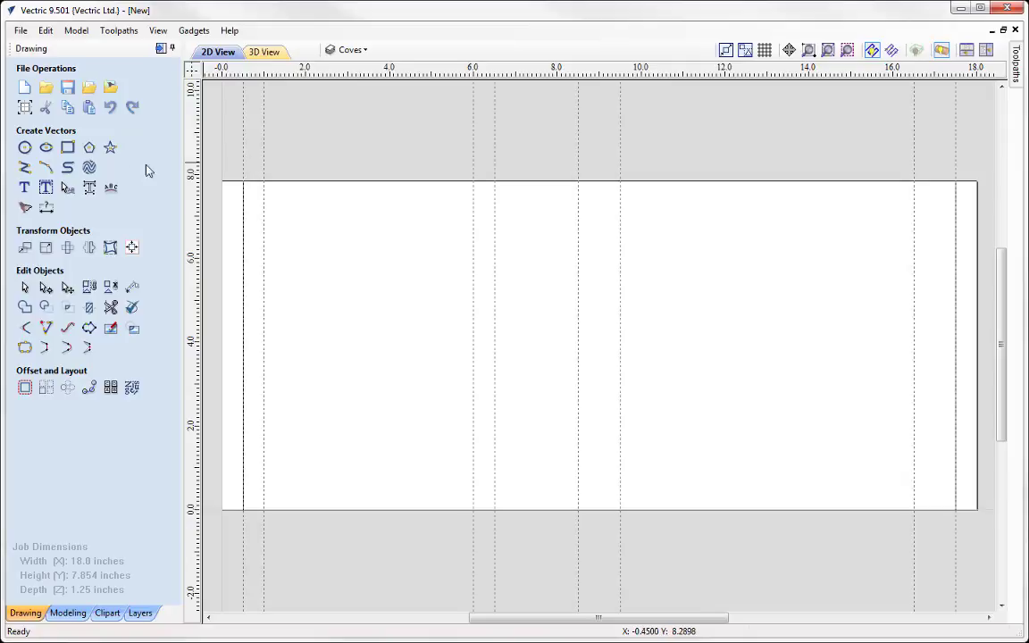
# Draw separate full-height vertical lines on the guides at X 1 and X 6 inches, and hide the guides.
pyautogui.click(24, 169)
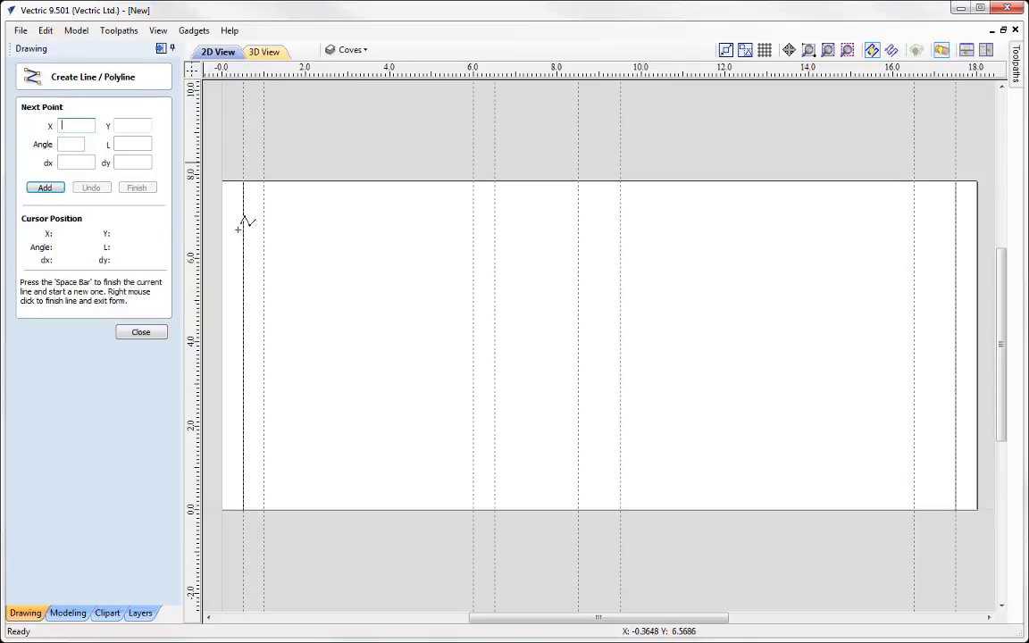
pyautogui.click(265, 182)
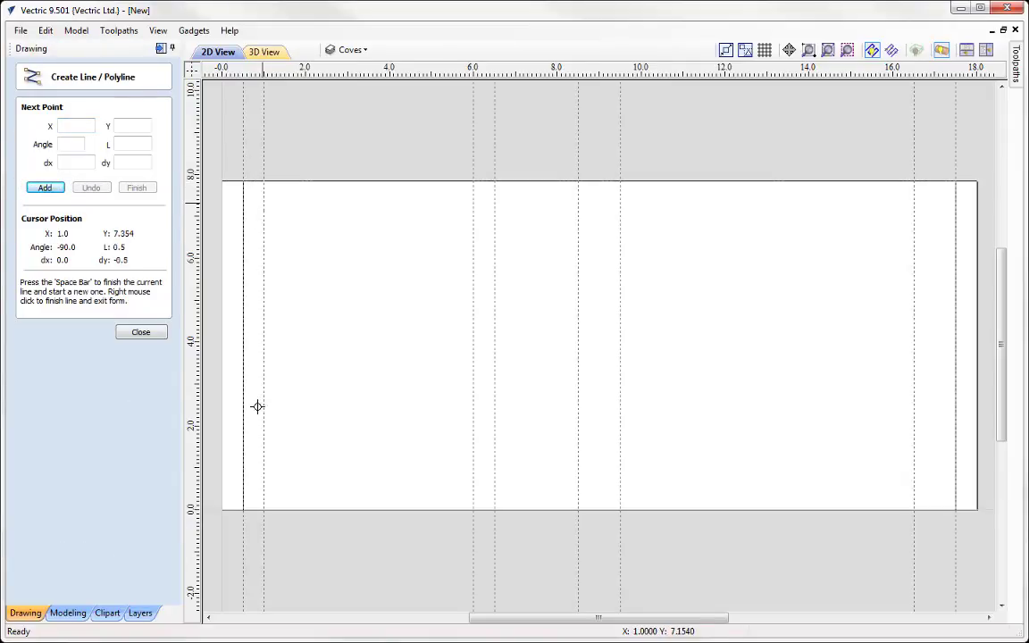
pyautogui.click(265, 510)
pyautogui.press('space')
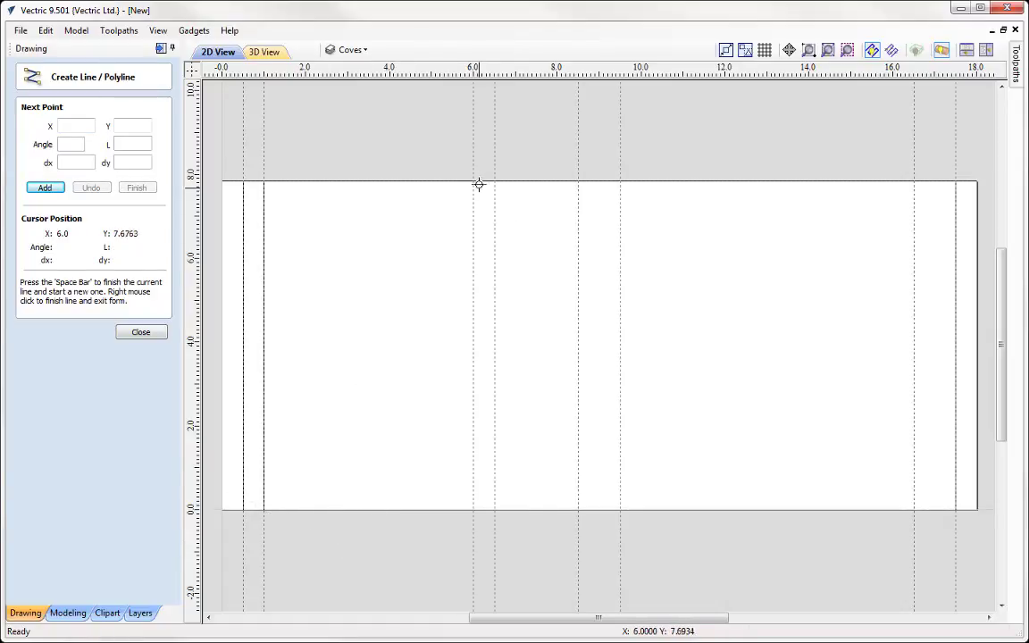
pyautogui.click(471, 182)
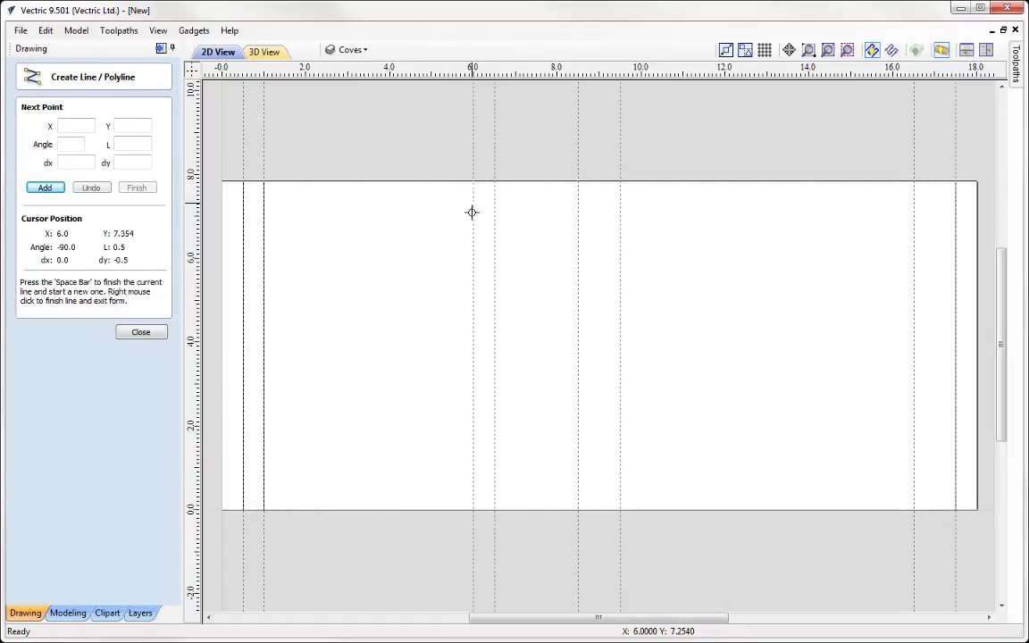
pyautogui.click(469, 510)
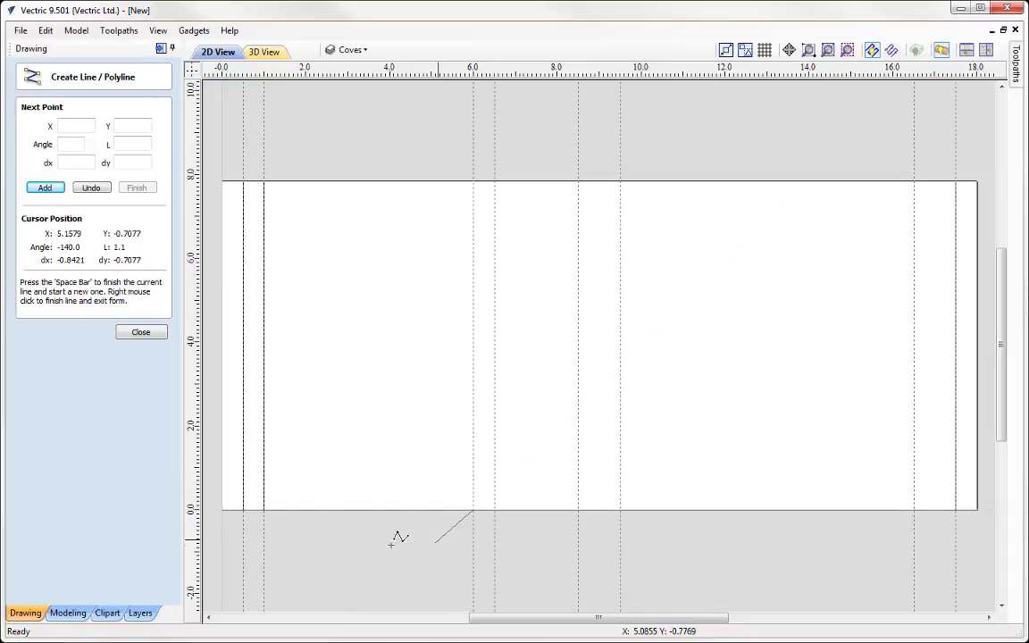
pyautogui.press('space')
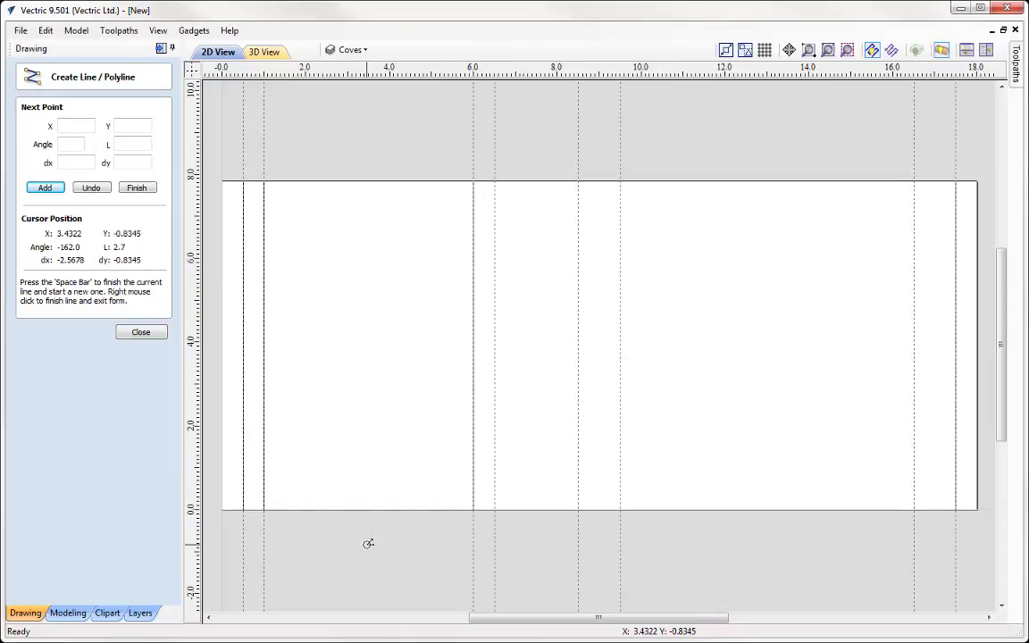
pyautogui.click(140, 332)
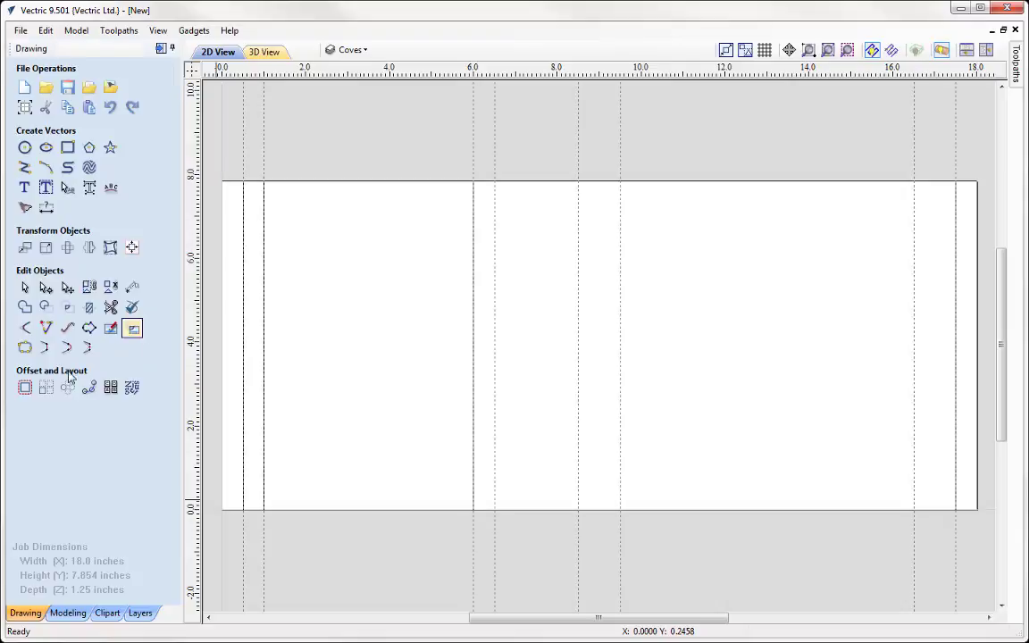
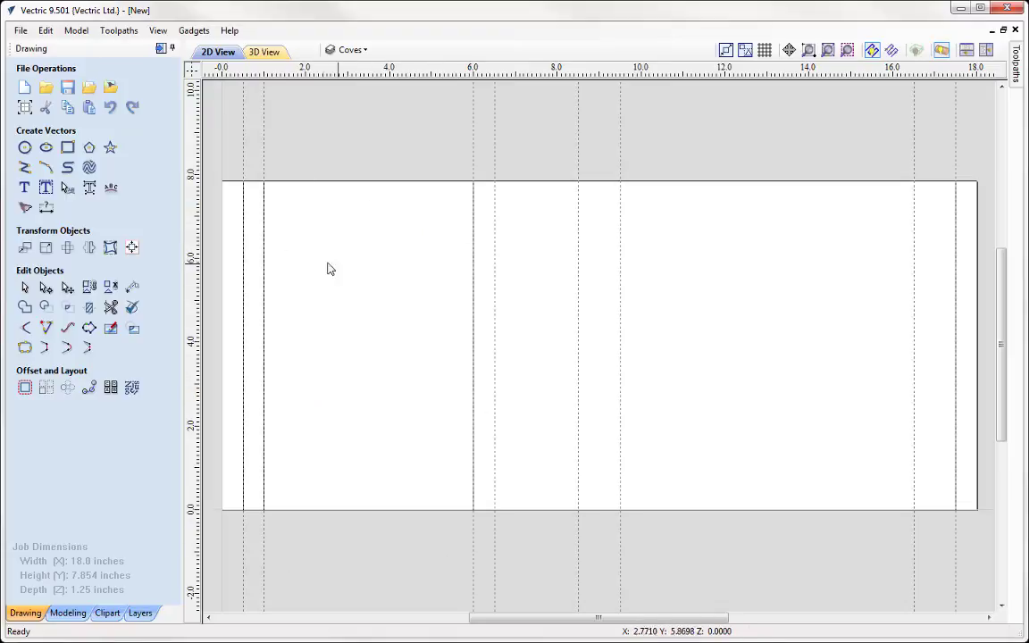
pyautogui.click(194, 71)
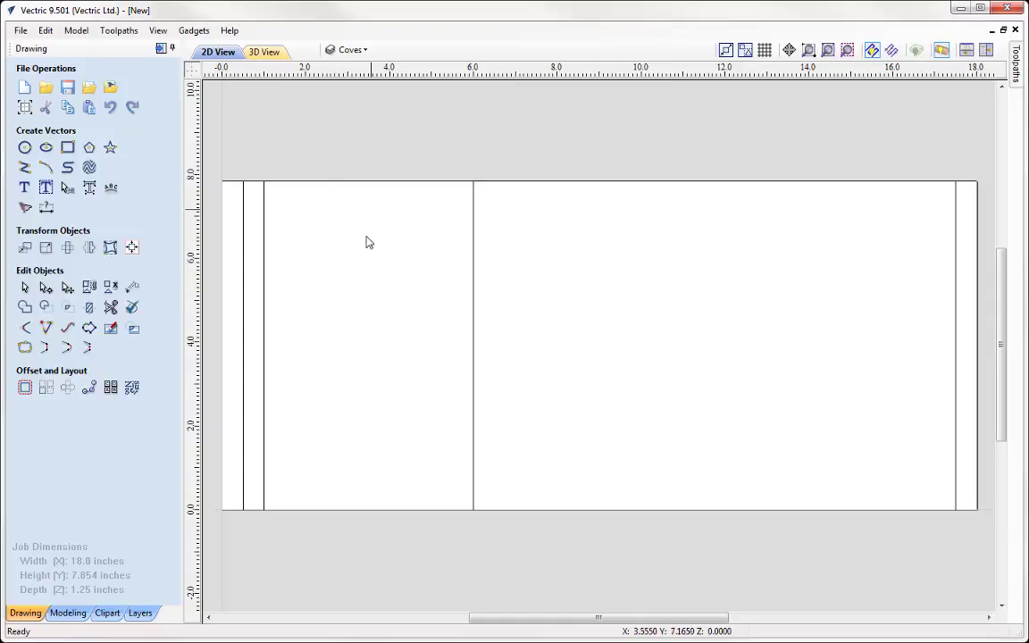
pyautogui.click(194, 30)
pyautogui.moveTo(258, 163)
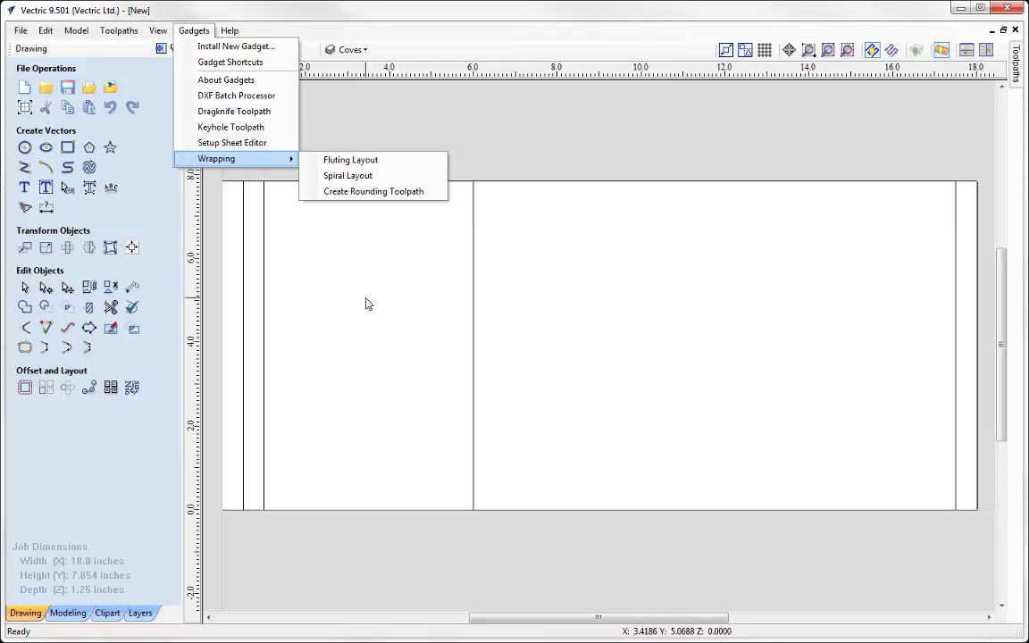
pyautogui.click(337, 299)
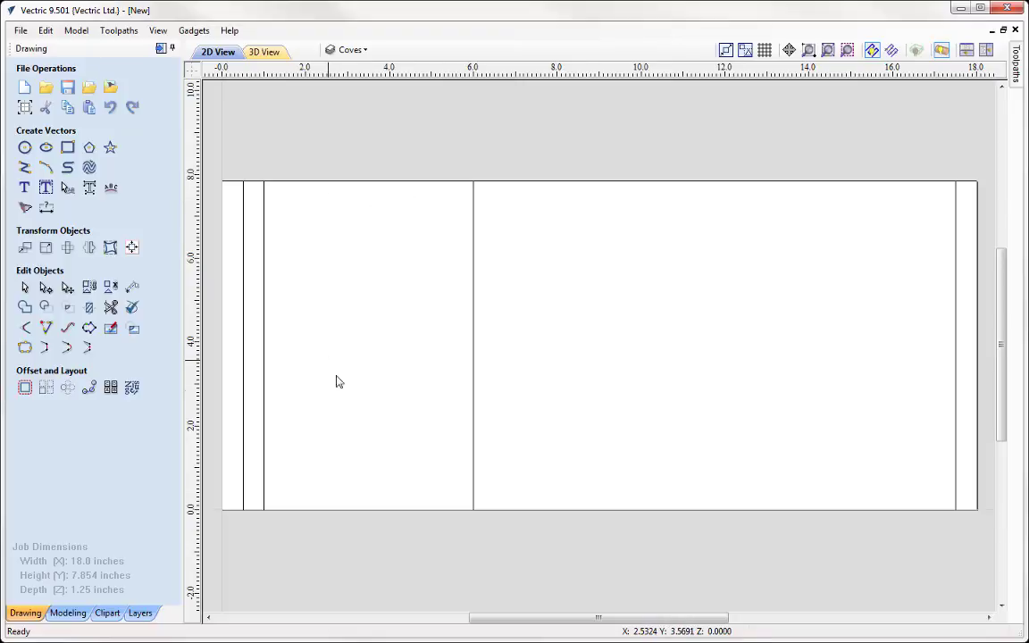
# Draw a 4-inch horizontal line along the job's upper edge, starting at the top of the vertical line at X 1 inch.
pyautogui.click(25, 168)
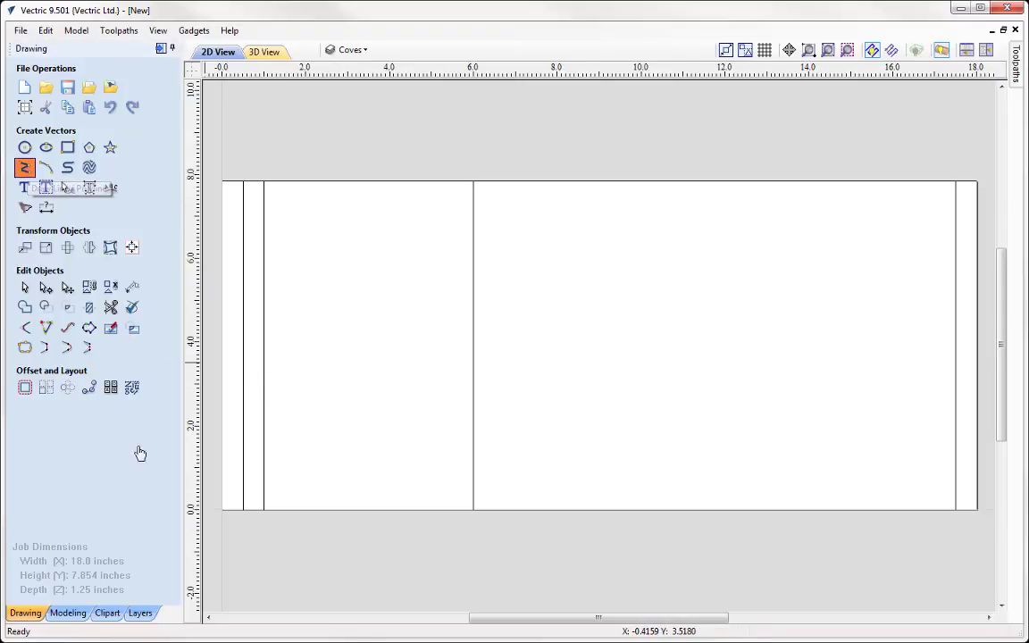
pyautogui.click(265, 181)
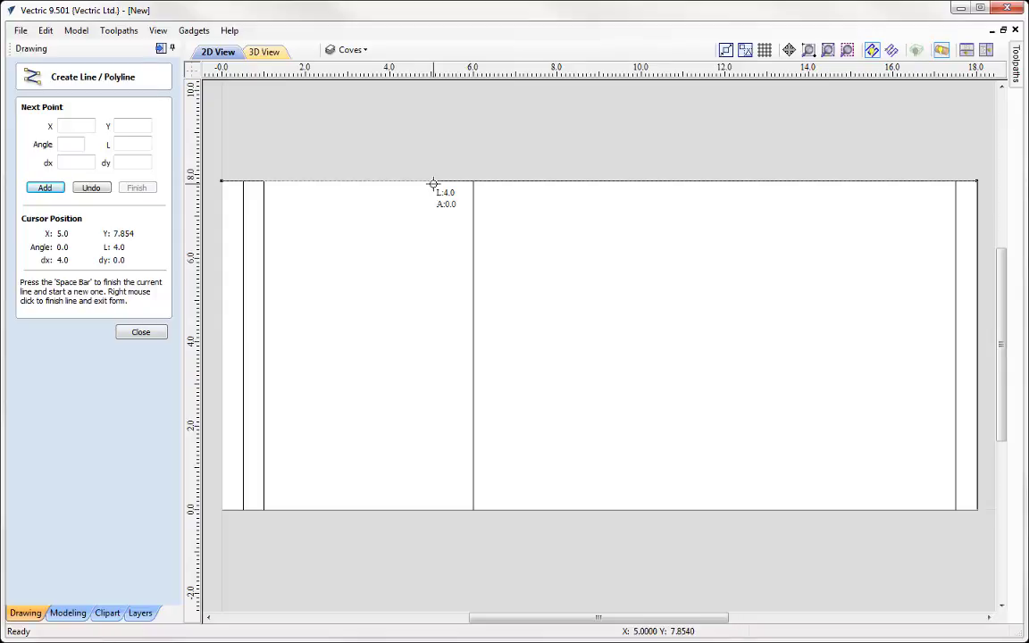
pyautogui.click(432, 193)
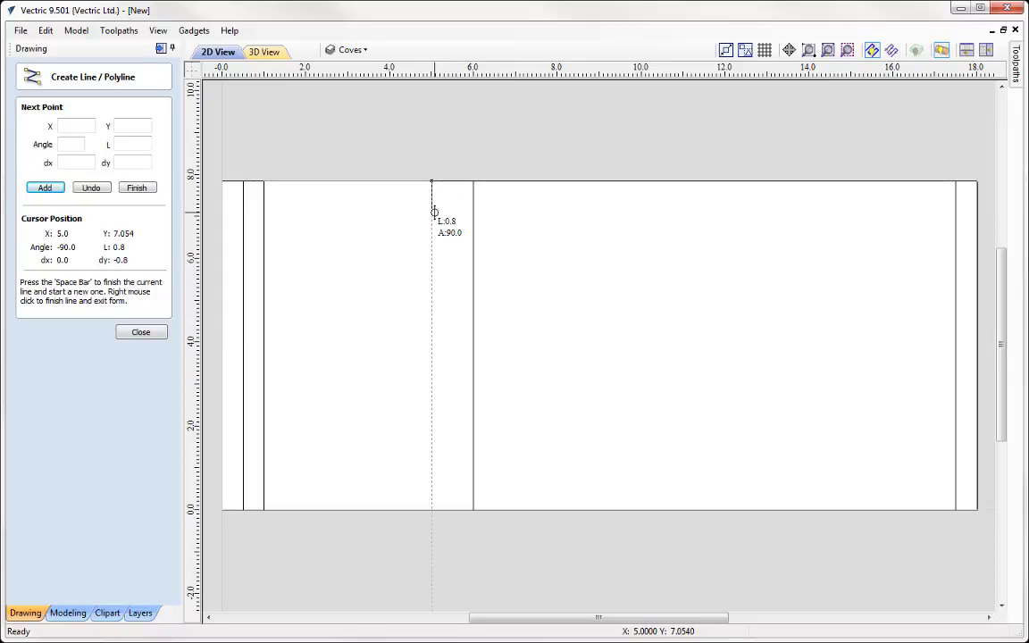
pyautogui.rightClick(434, 212)
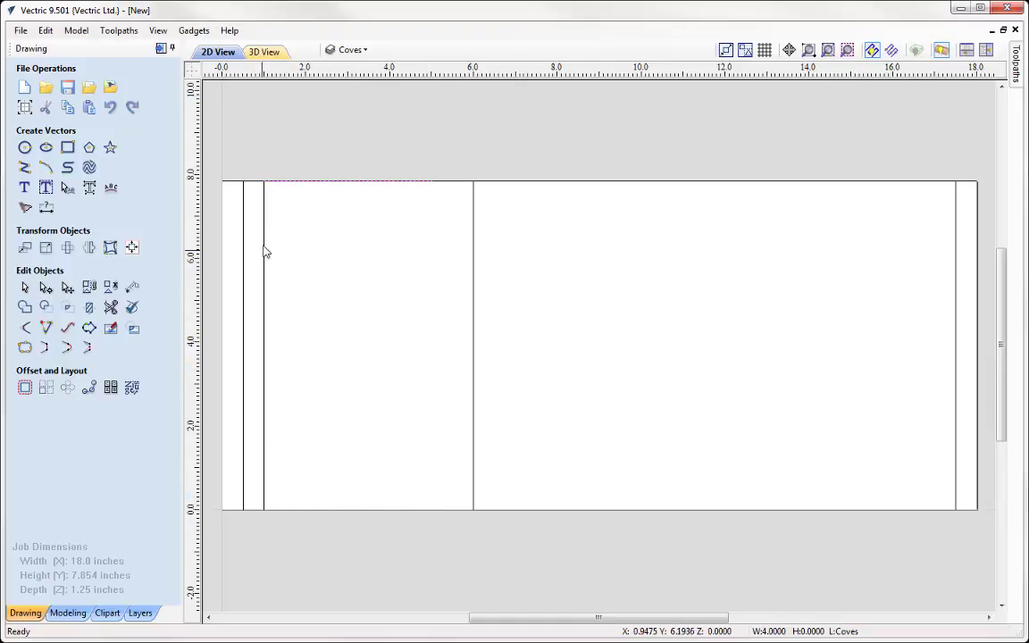
# Copy the 4-inch horizontal line along the vertical line at X 1, with 1.5 inches between copies and even spacing forced.
pyautogui.click(264, 361)
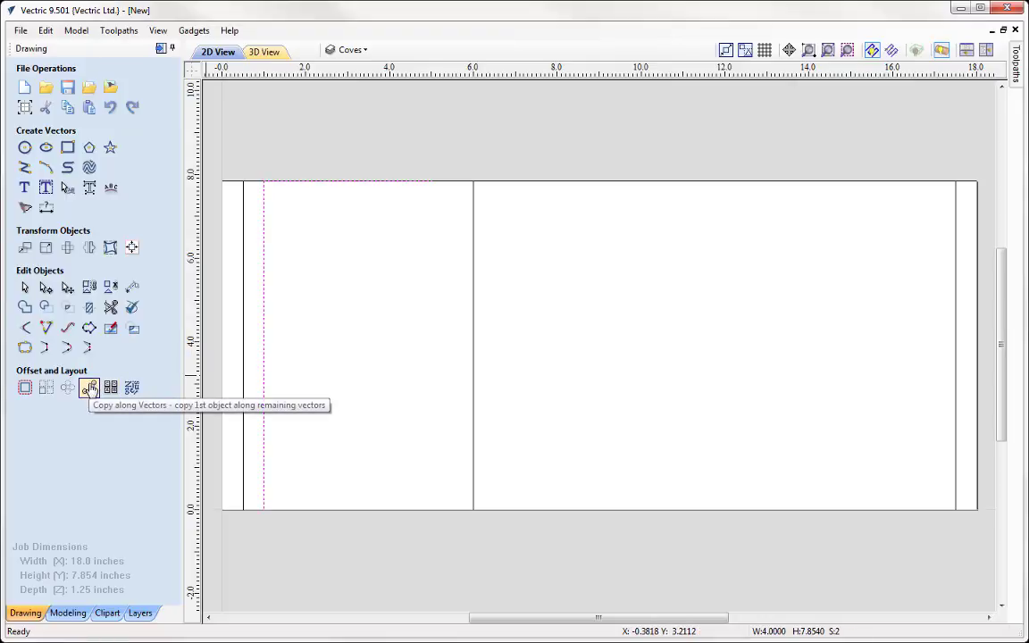
pyautogui.click(89, 387)
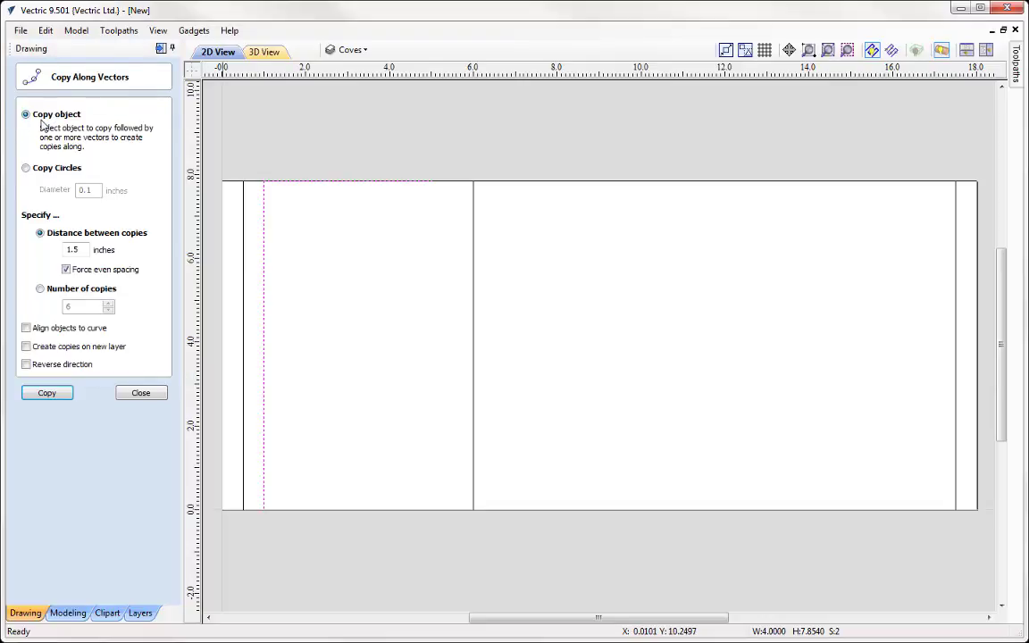
pyautogui.doubleClick(81, 250)
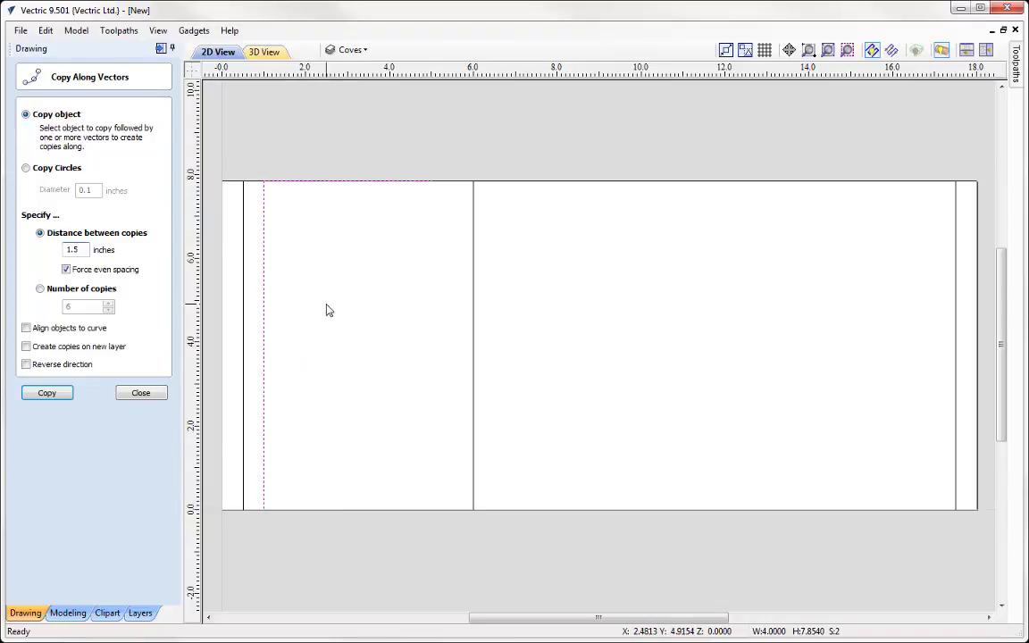
pyautogui.click(52, 393)
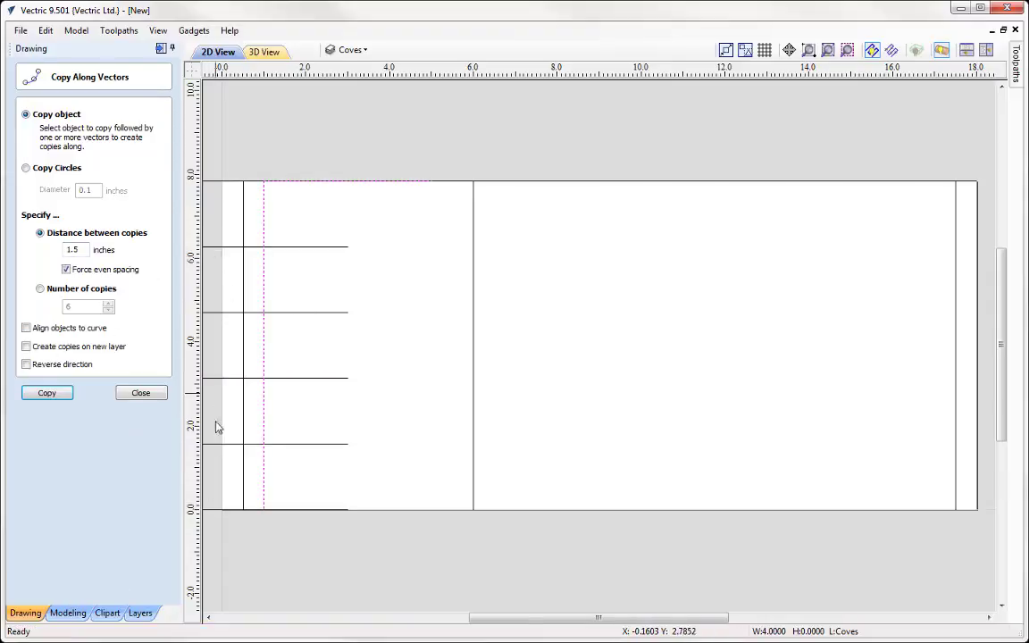
pyautogui.click(142, 396)
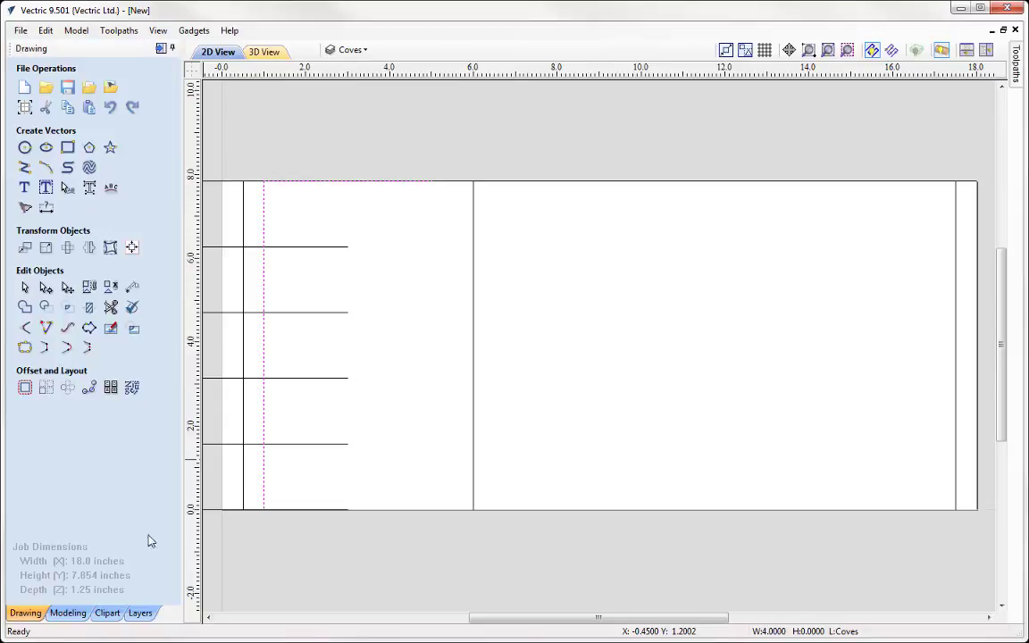
# Measure the vertical distance between neighbouring horizontal copies, from the lowest line up to the highest.
pyautogui.moveTo(603, 617); pyautogui.dragTo(557, 624)
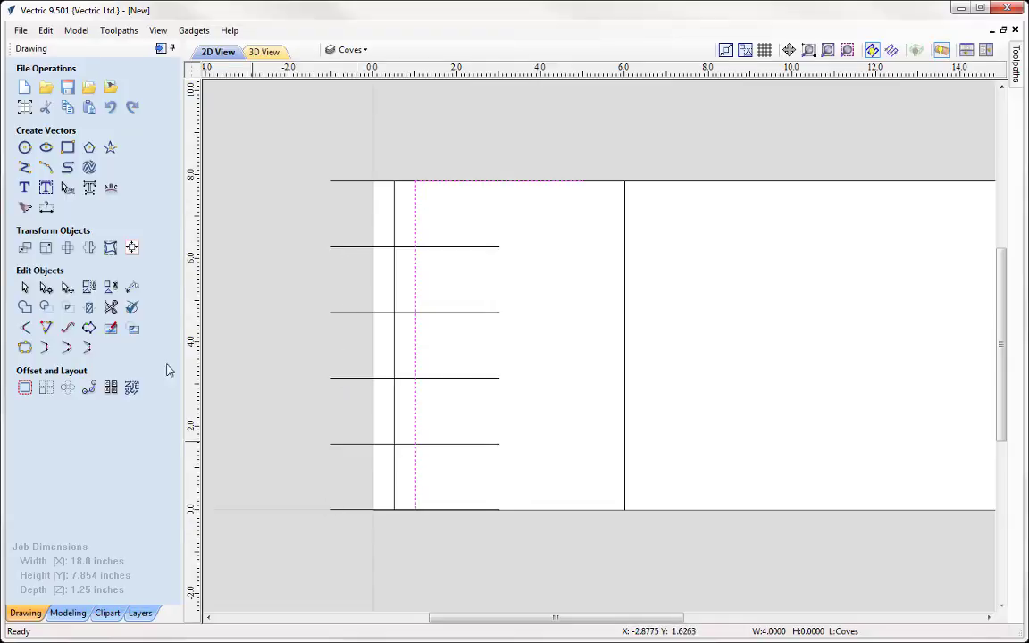
pyautogui.click(132, 287)
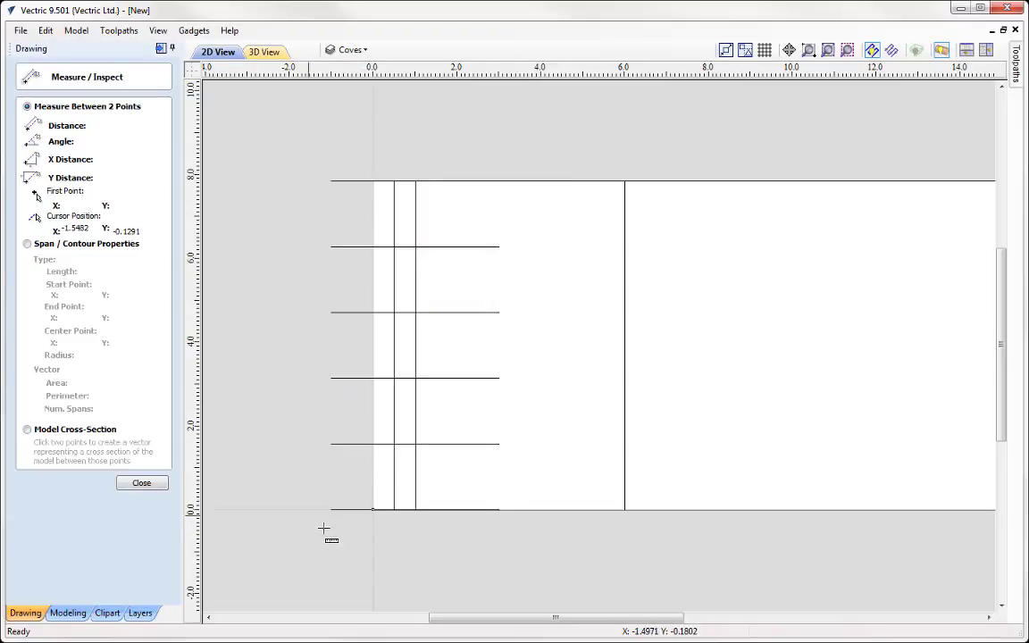
pyautogui.click(331, 509)
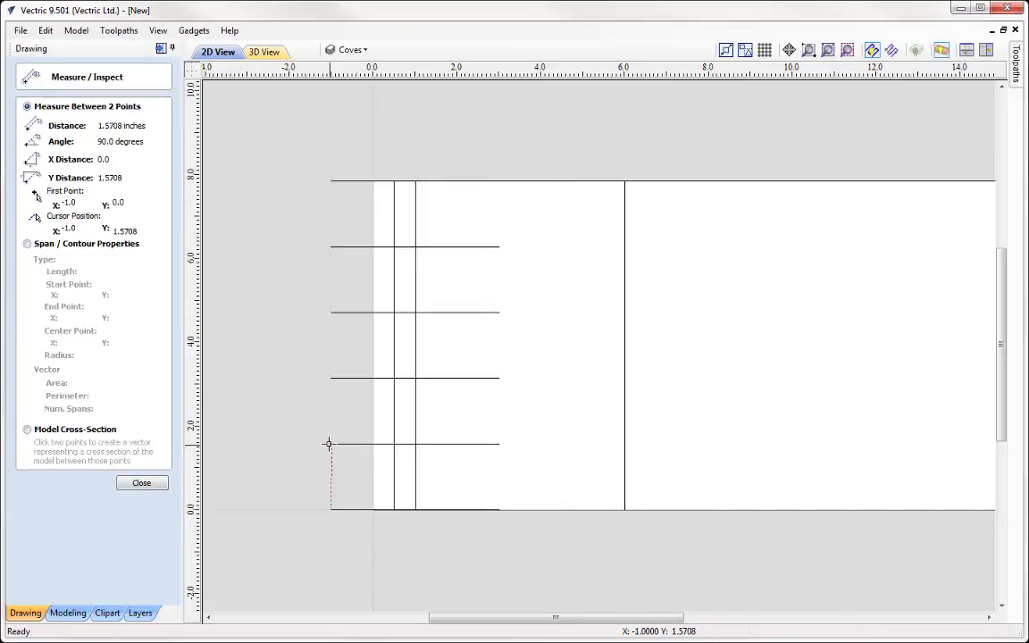
pyautogui.click(329, 443)
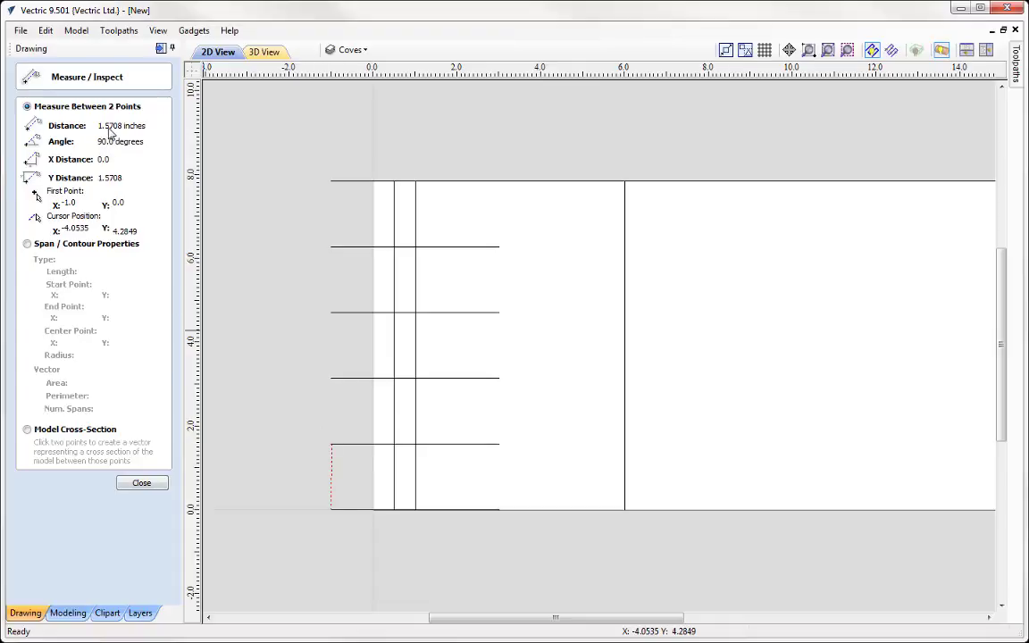
pyautogui.click(333, 444)
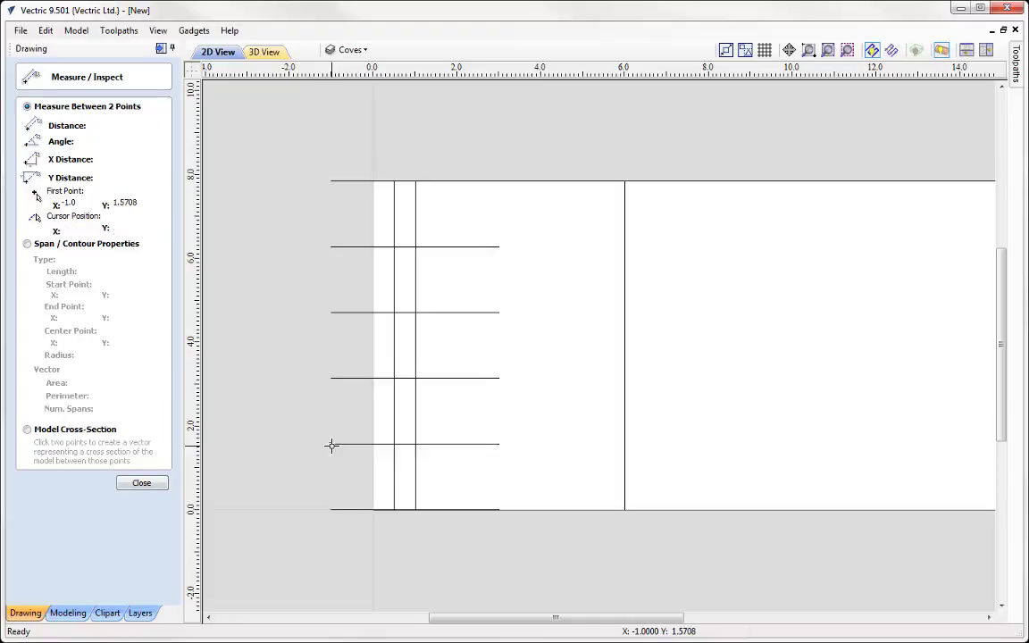
pyautogui.click(330, 381)
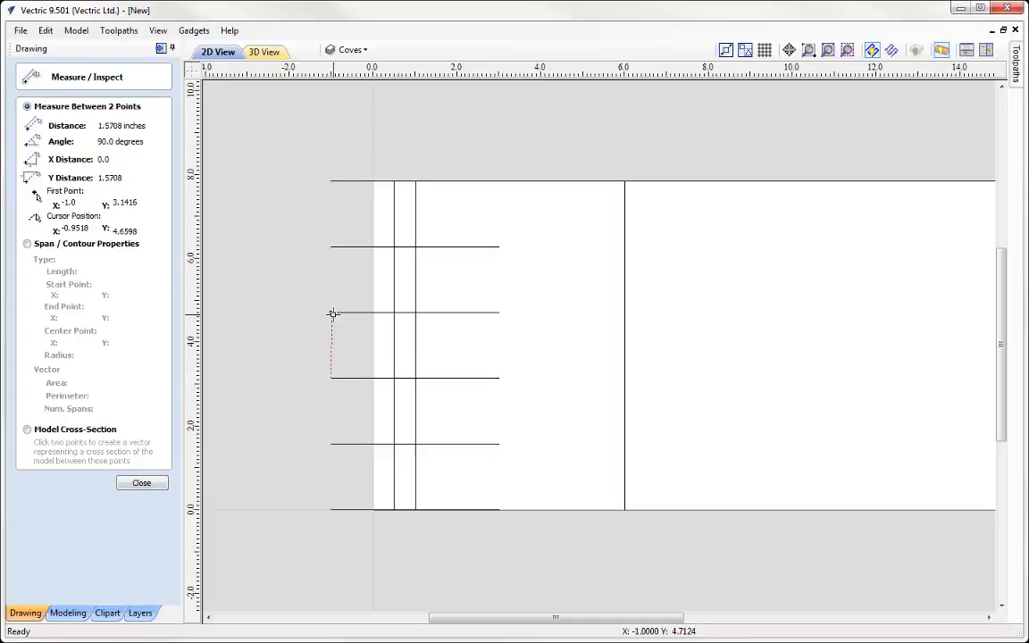
pyautogui.click(332, 312)
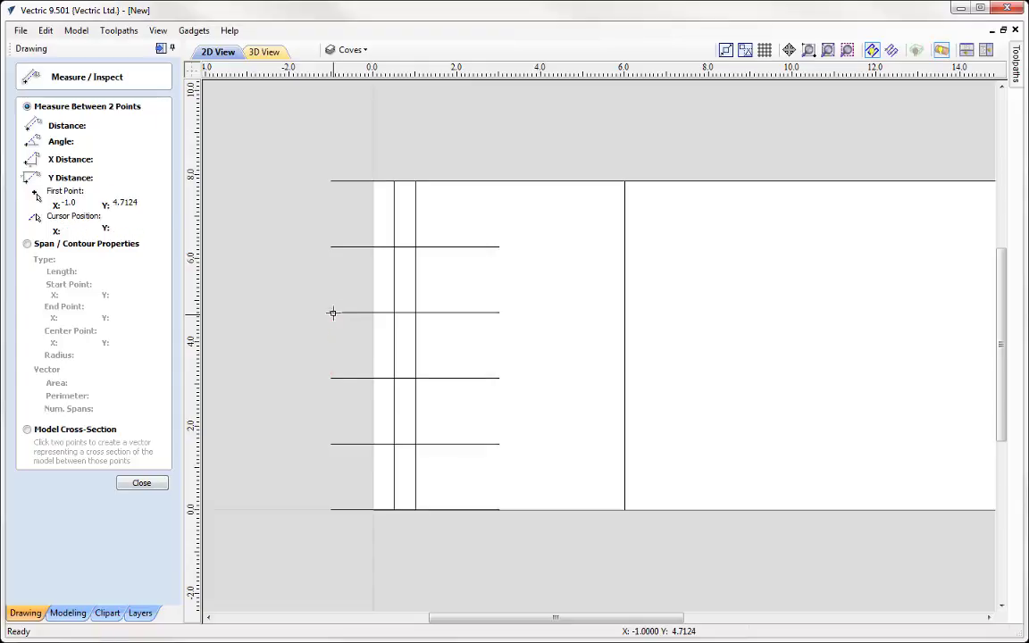
pyautogui.click(332, 246)
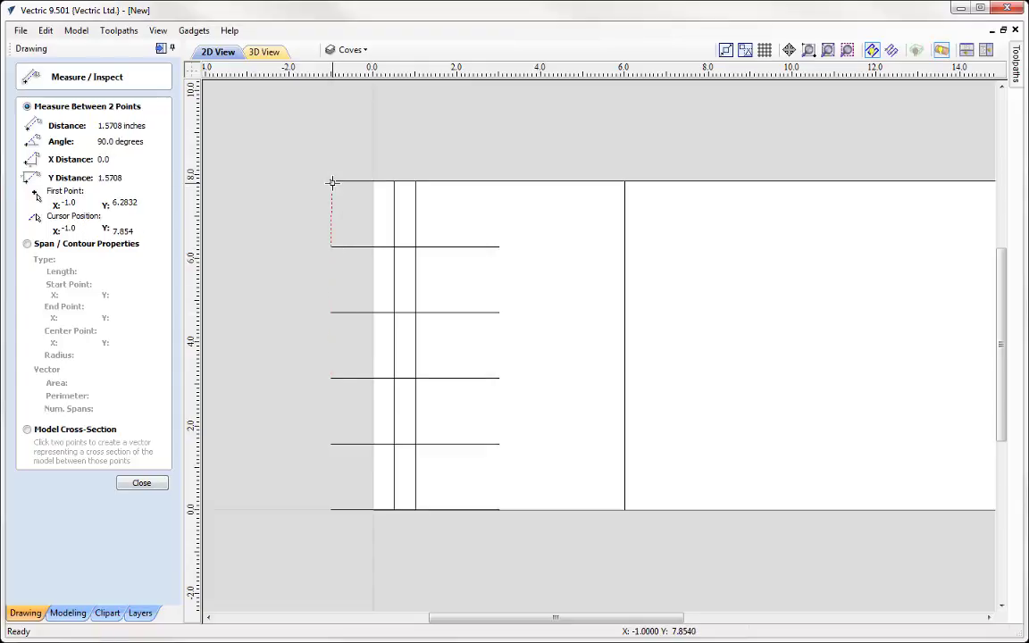
pyautogui.click(332, 183)
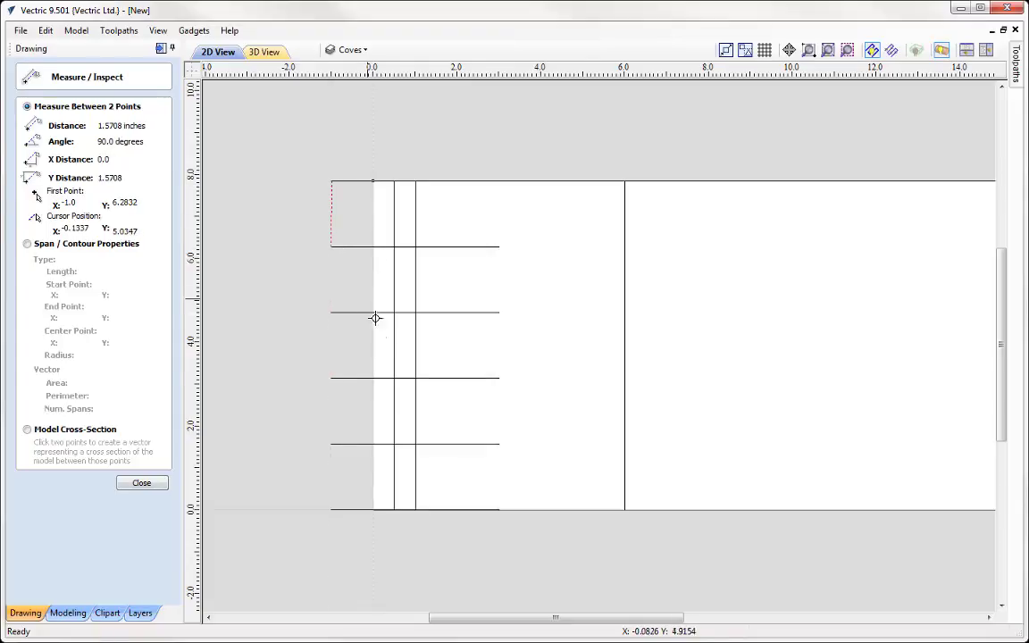
pyautogui.click(142, 482)
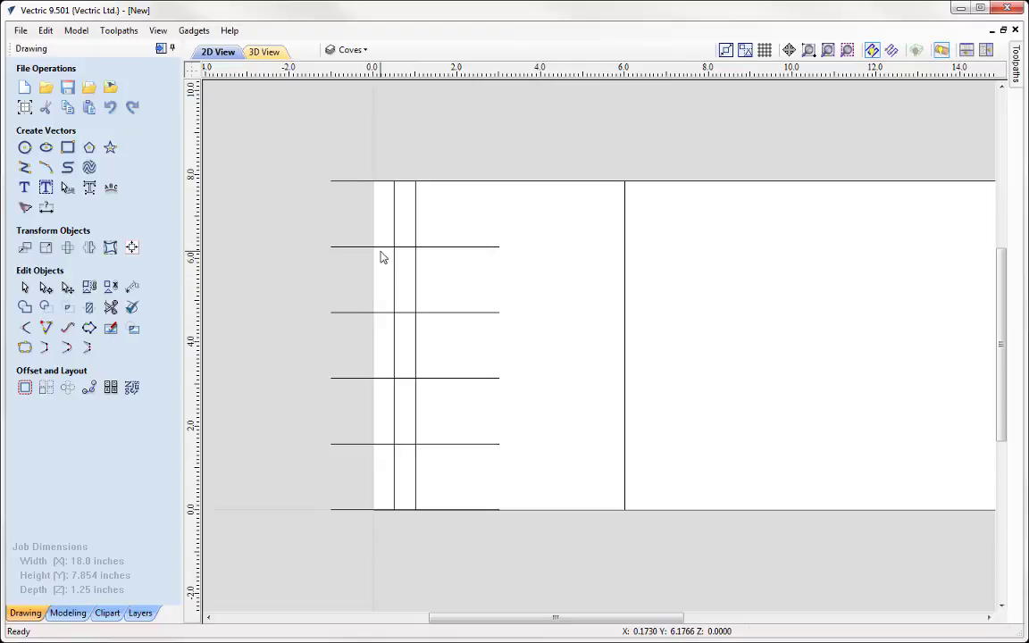
# Delete the lowest horizontal copy, the one lying on the job's lower edge at Y 0.
pyautogui.click(361, 183)
pyautogui.click(397, 511)
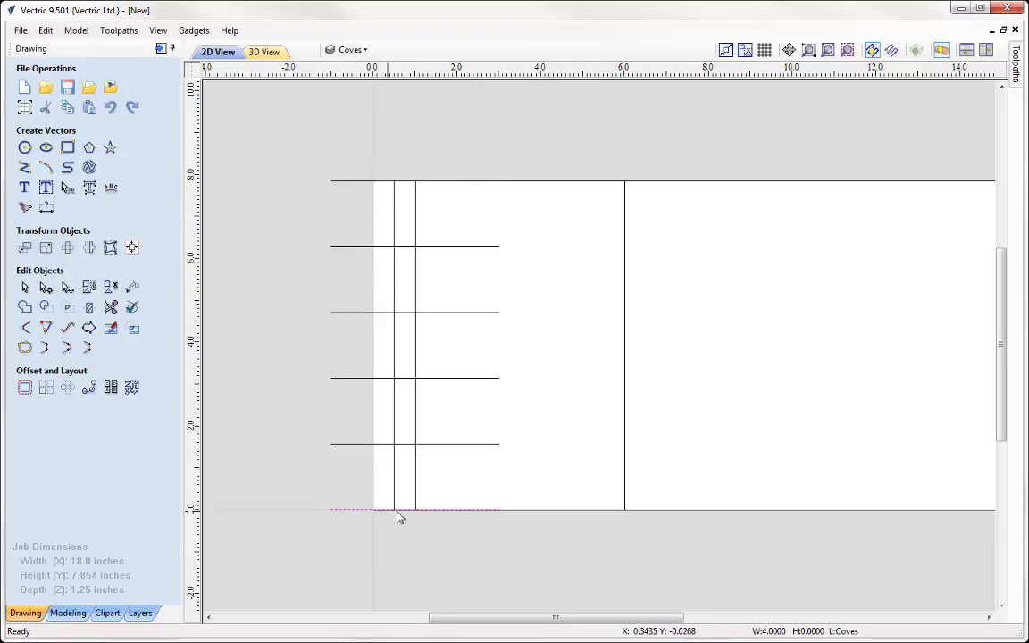
pyautogui.click(350, 182)
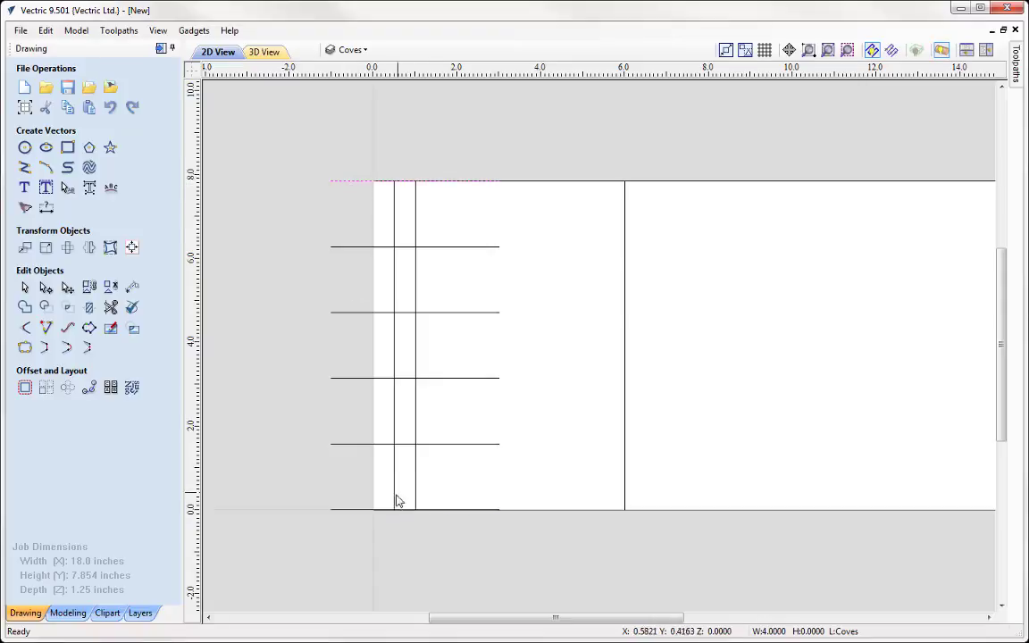
pyautogui.click(357, 512)
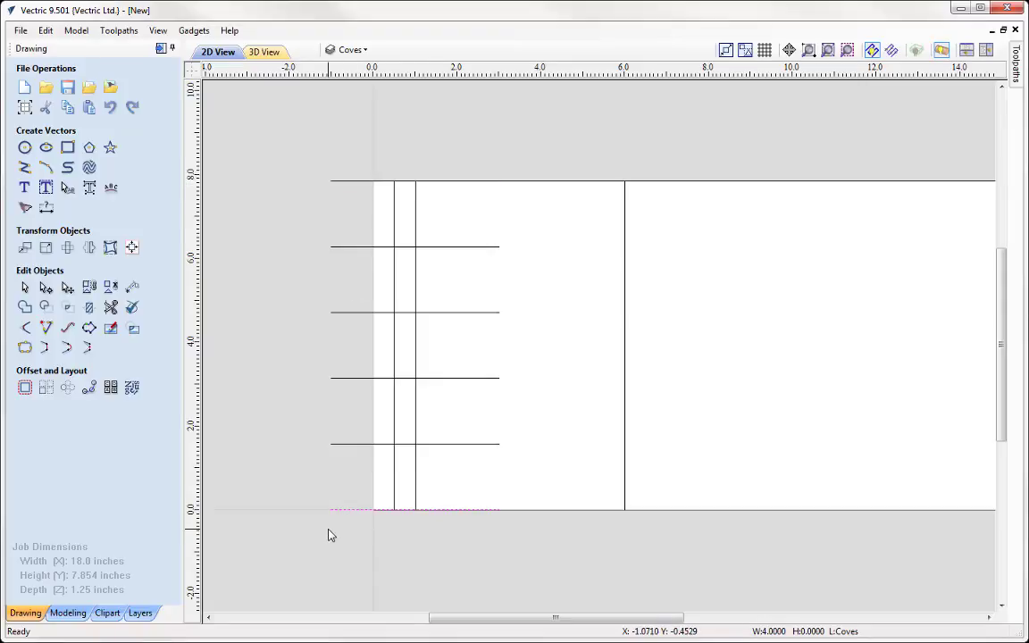
pyautogui.press('Delete')
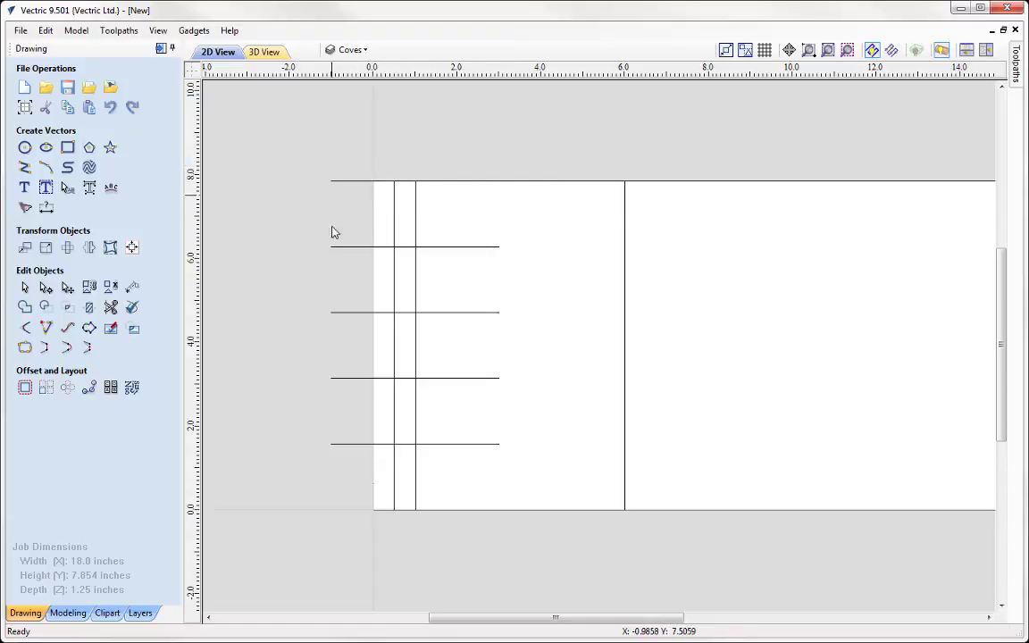
# Group the five evenly spaced horizontal lines into a single object.
pyautogui.moveTo(361, 472); pyautogui.dragTo(314, 373)
pyautogui.moveTo(292, 248); pyautogui.dragTo(294, 168)
pyautogui.moveTo(294, 153); pyautogui.dragTo(293, 152)
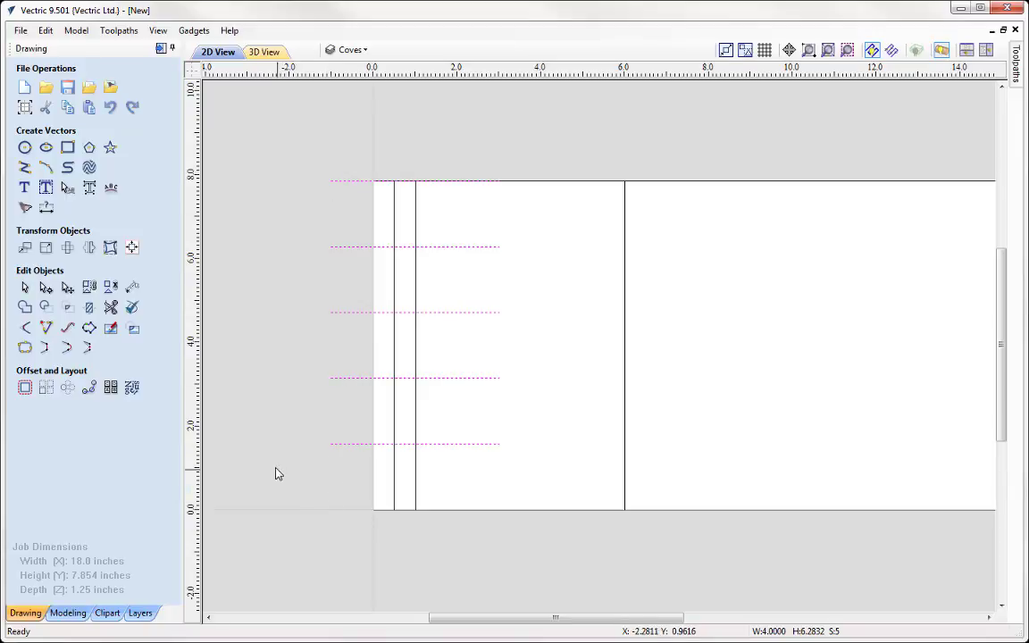
pyautogui.rightClick(326, 318)
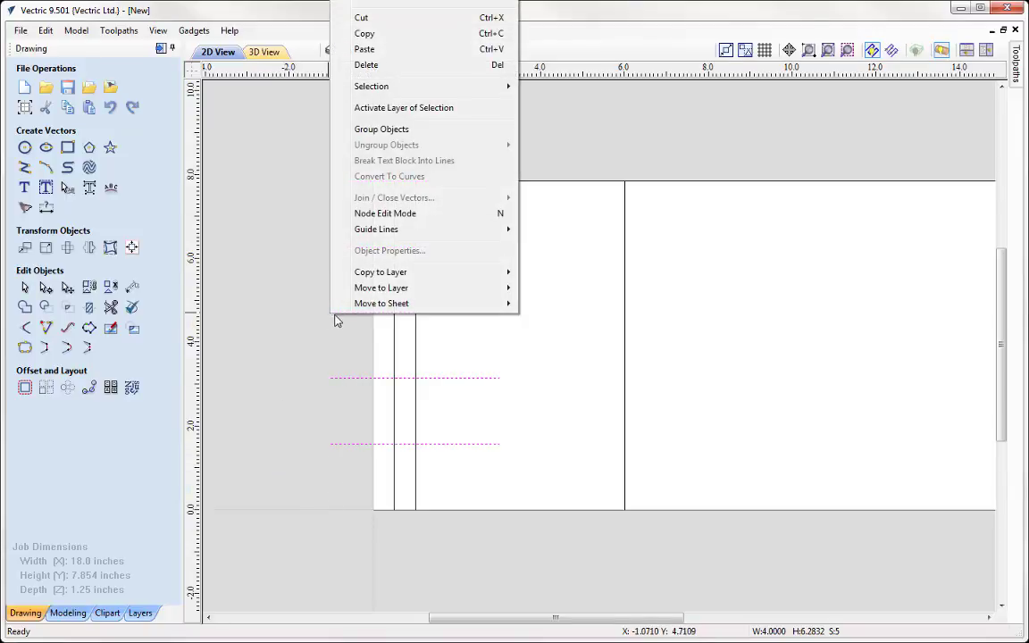
pyautogui.click(383, 129)
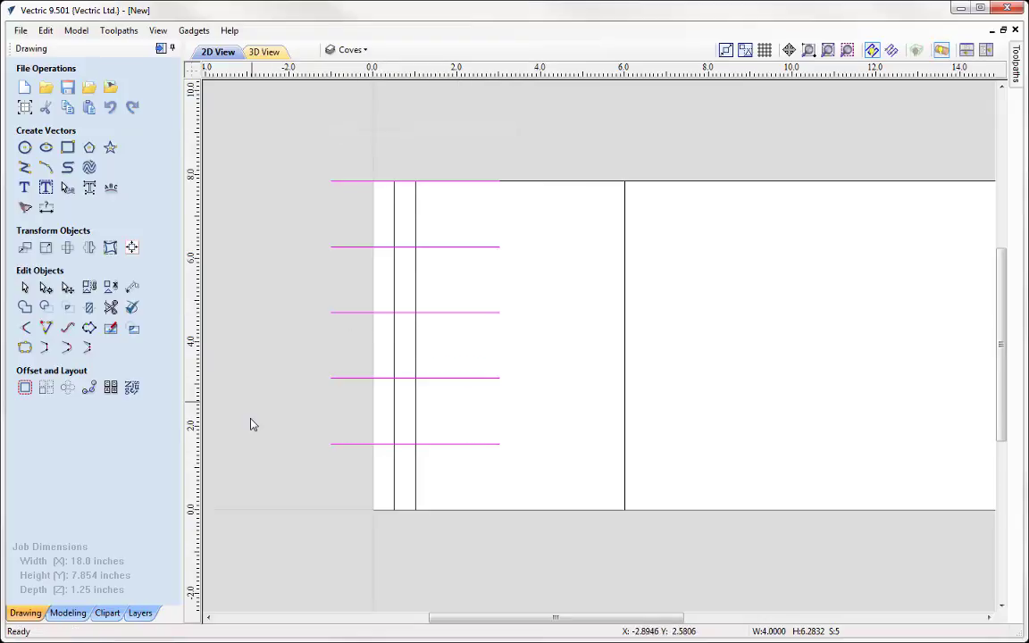
pyautogui.click(516, 184)
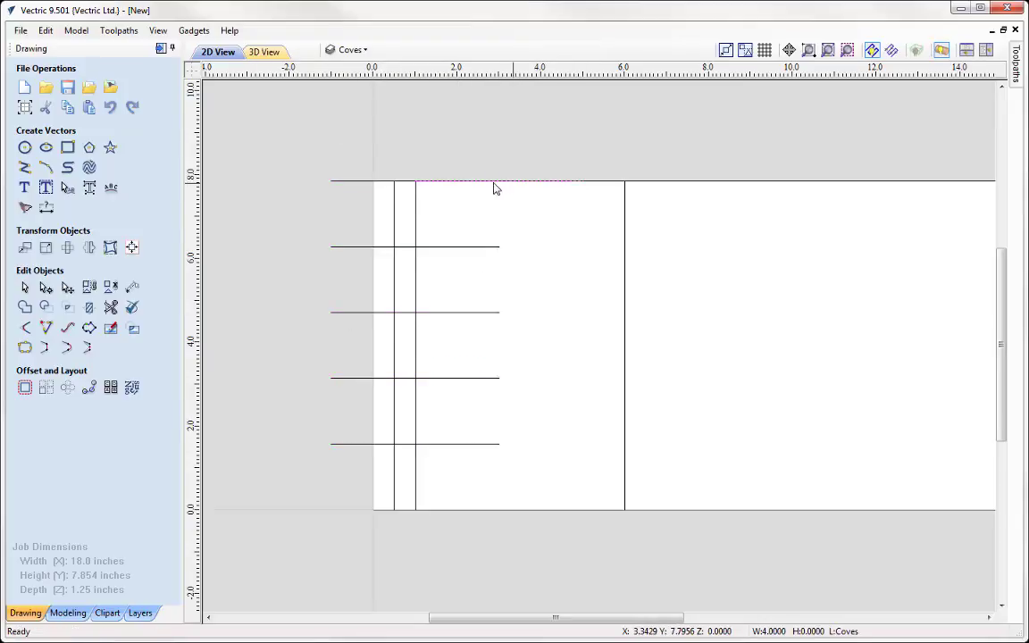
pyautogui.click(513, 226)
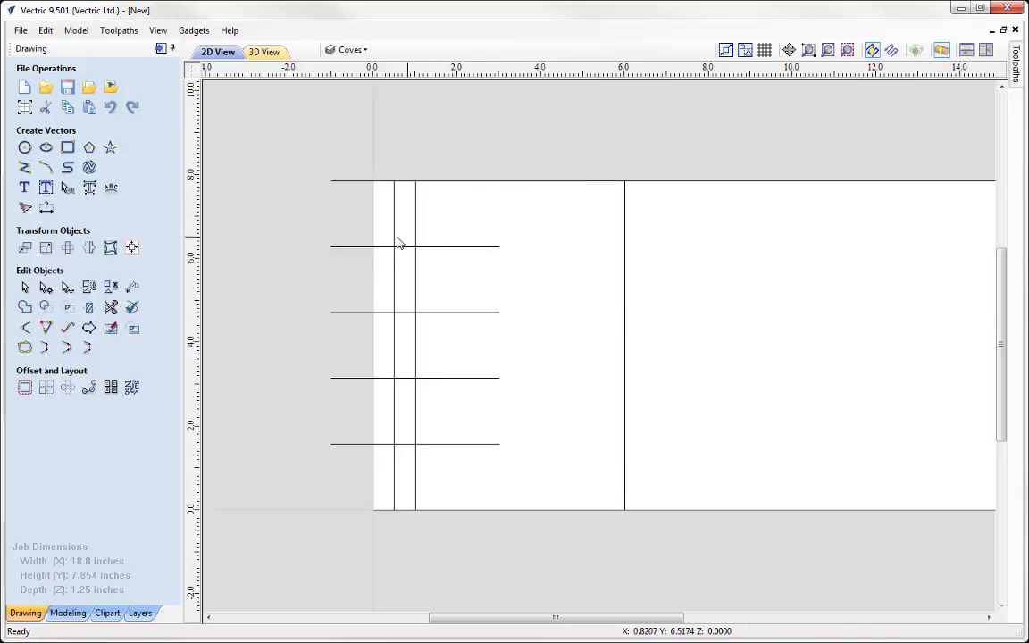
# Align the grouped horizontal lines to the vertical line at X 1, centred on its height and against its outside right edge.
pyautogui.click(347, 249)
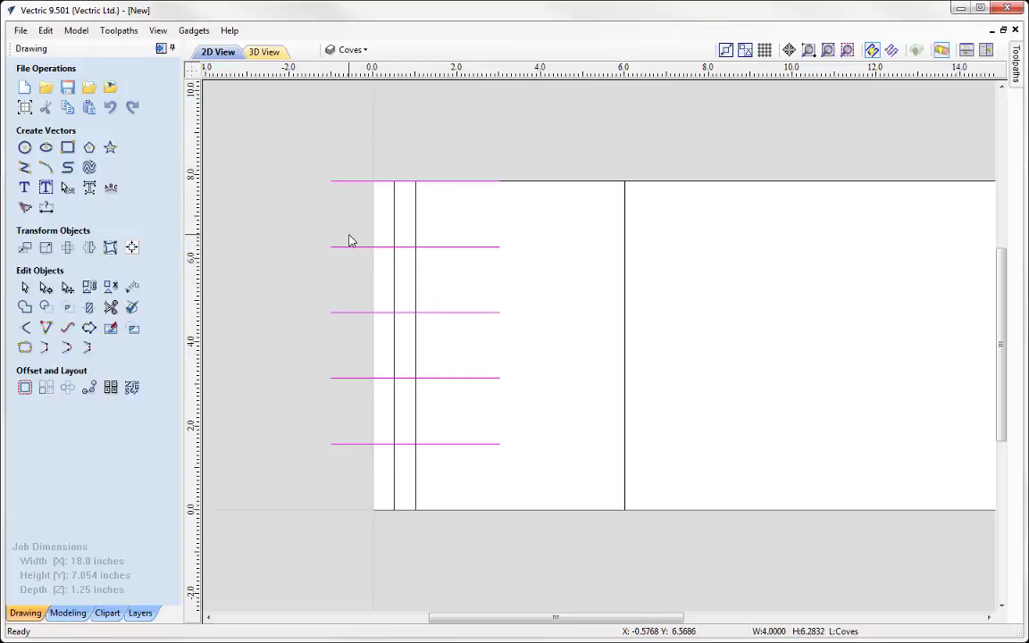
pyautogui.keyDown('shift'); pyautogui.click(415, 285); pyautogui.keyUp('shift')
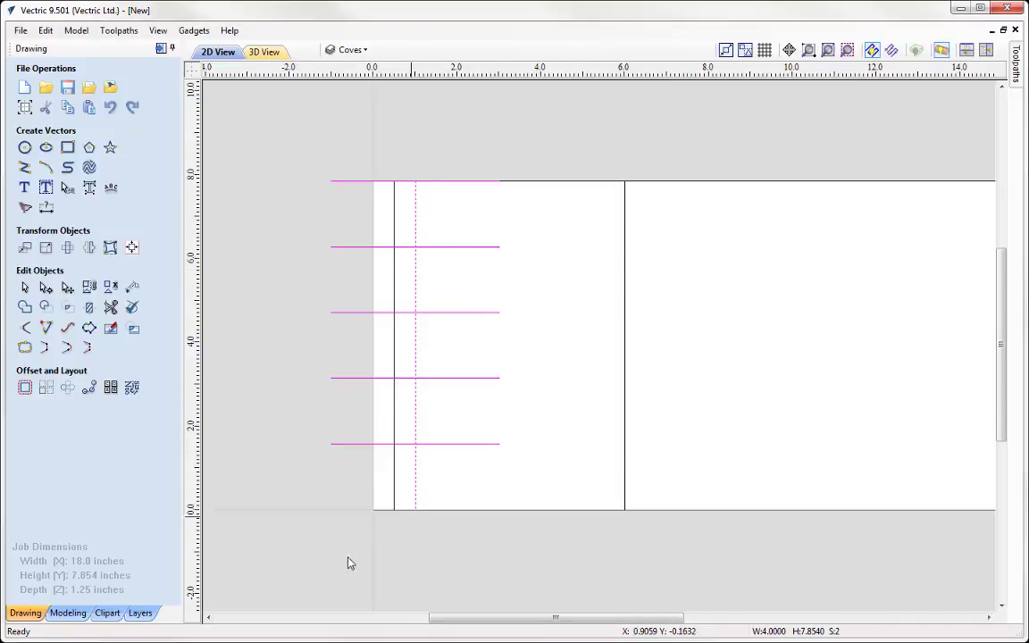
pyautogui.click(132, 249)
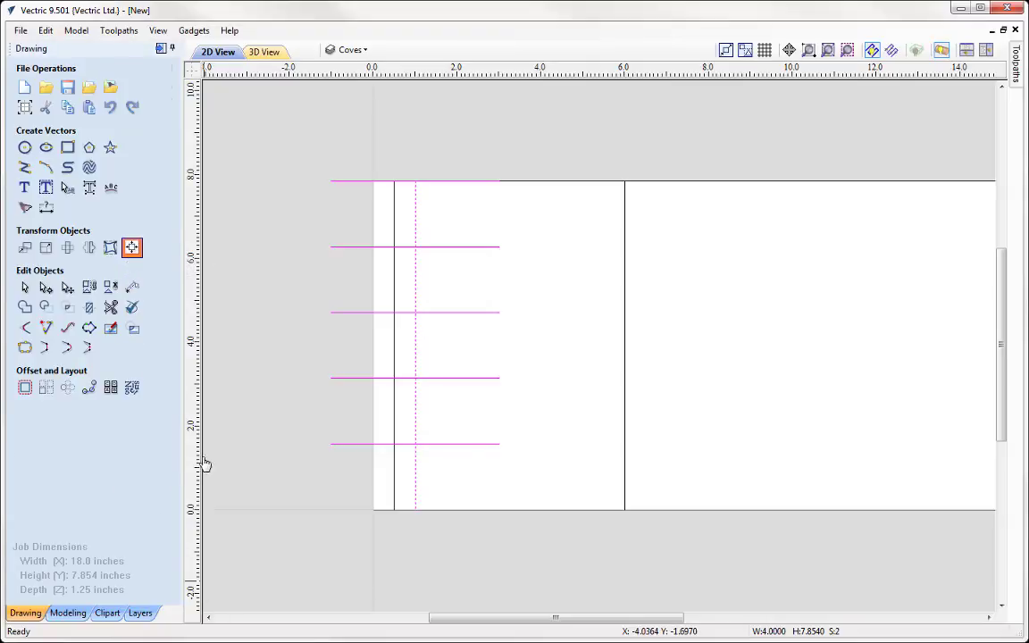
pyautogui.click(109, 200)
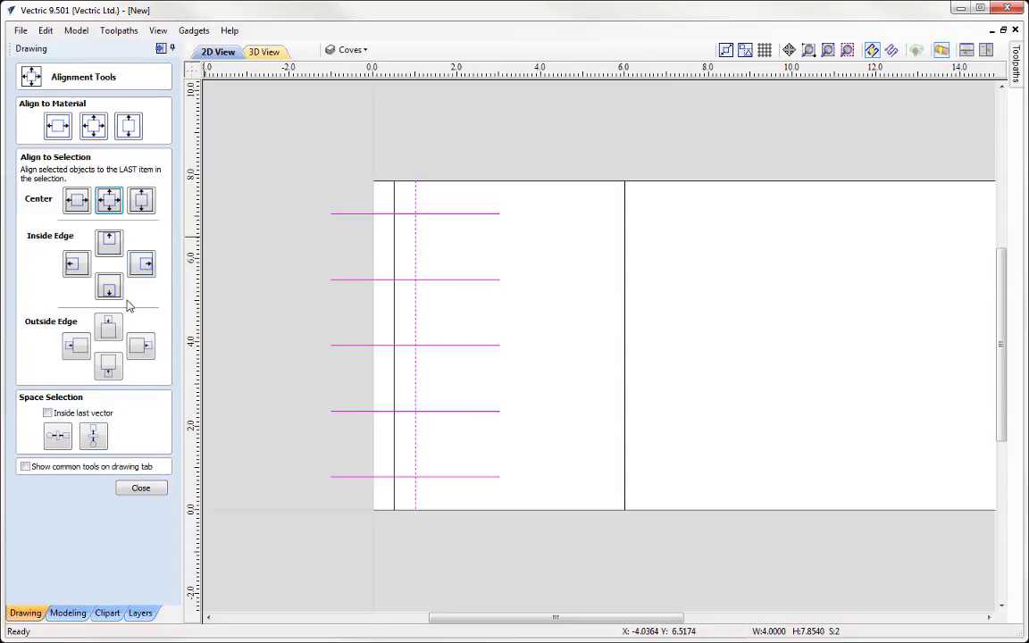
pyautogui.click(143, 347)
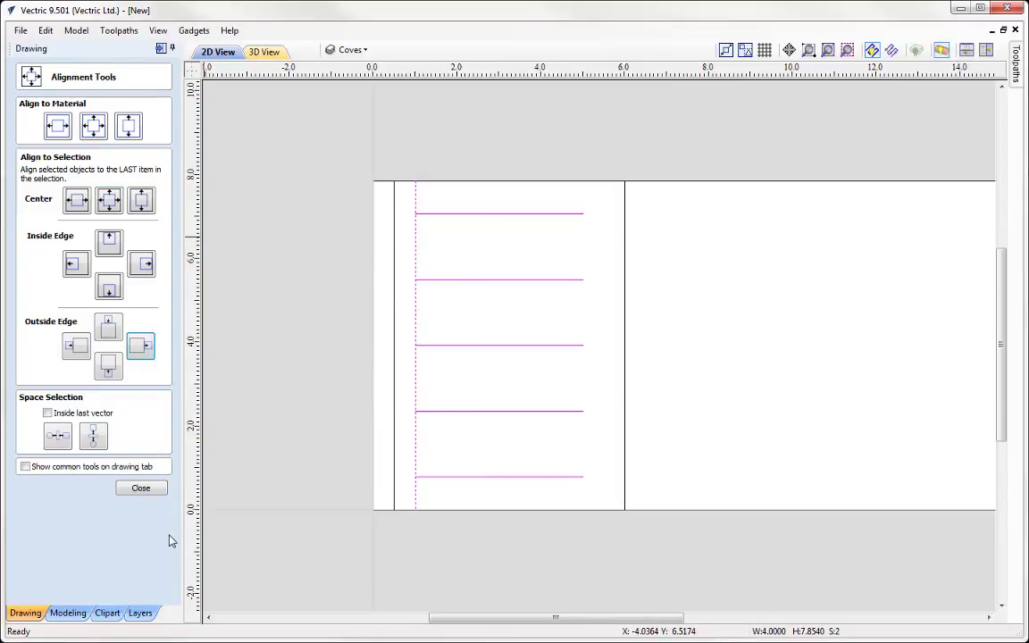
pyautogui.click(140, 489)
pyautogui.click(453, 297)
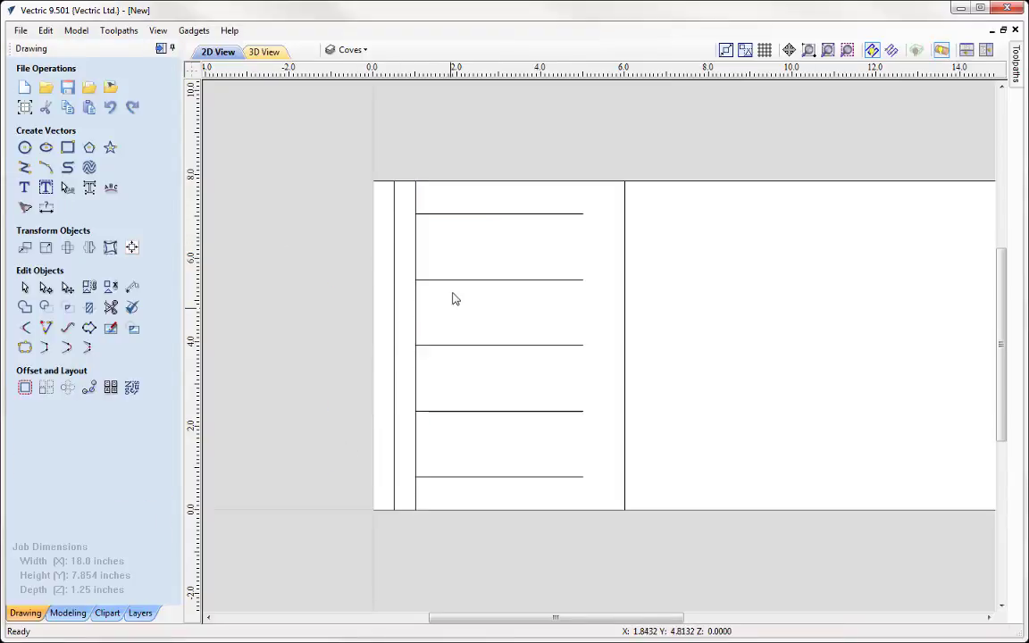
# Move the grouped horizontal lines 0.5 inch right, away from the vertical line at X 1.
pyautogui.moveTo(535, 198); pyautogui.dragTo(393, 503)
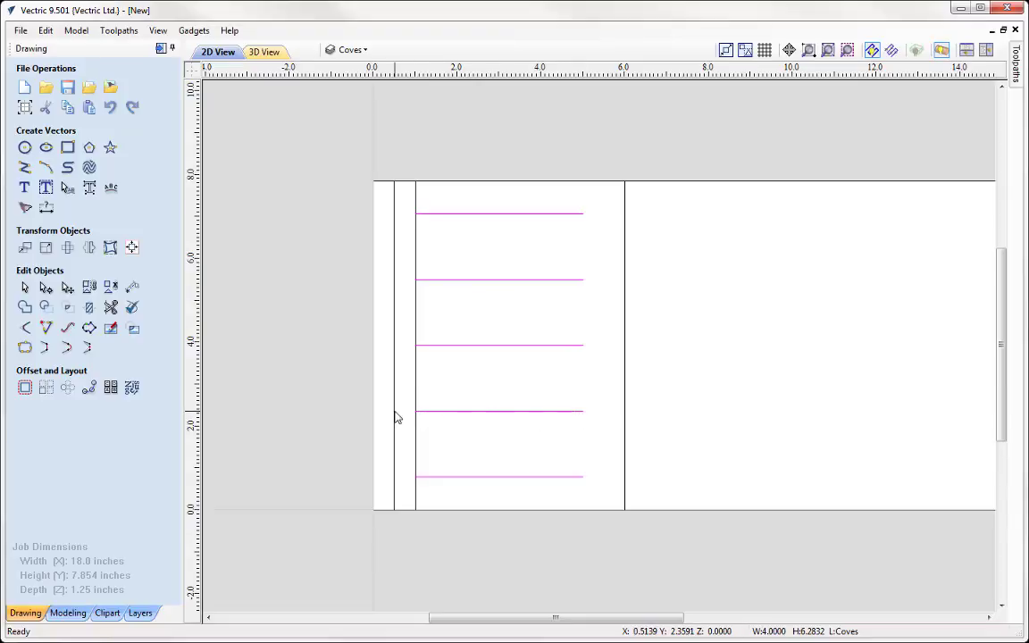
pyautogui.click(554, 412)
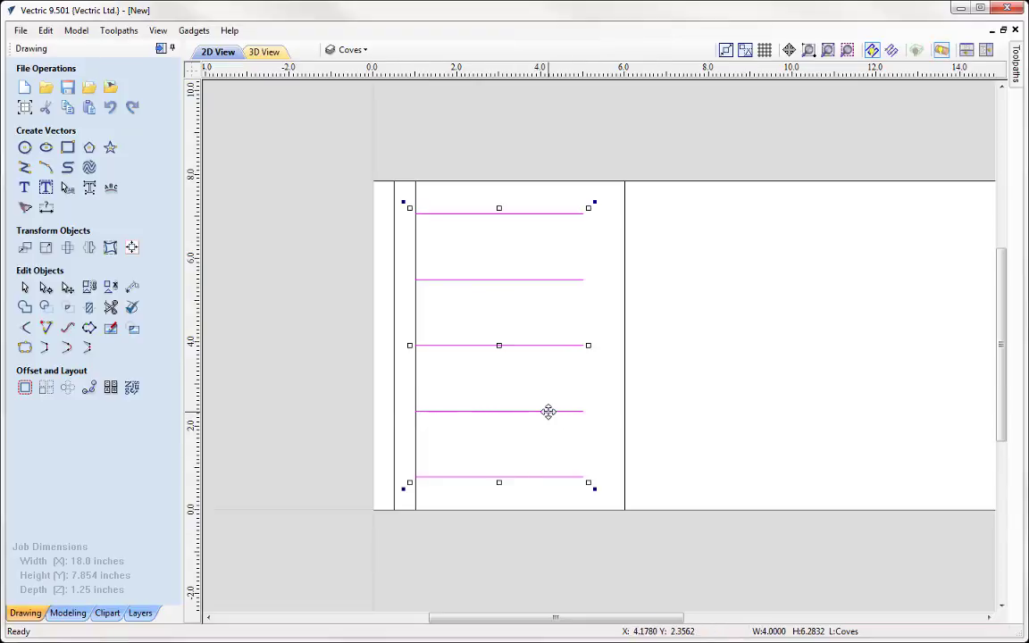
pyautogui.moveTo(551, 416); pyautogui.dragTo(562, 416)
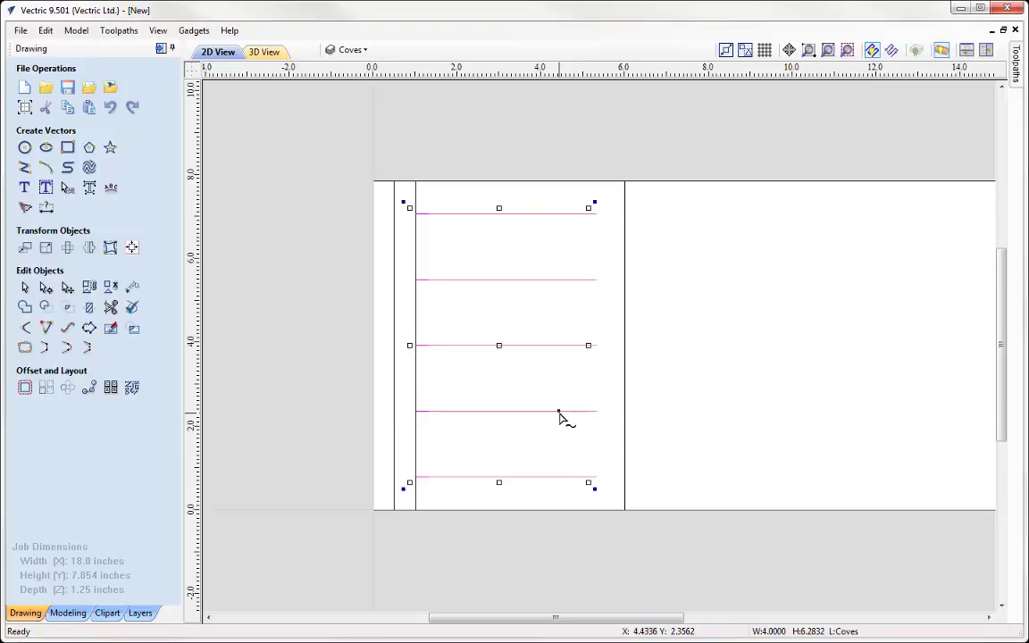
pyautogui.moveTo(559, 412); pyautogui.dragTo(564, 411)
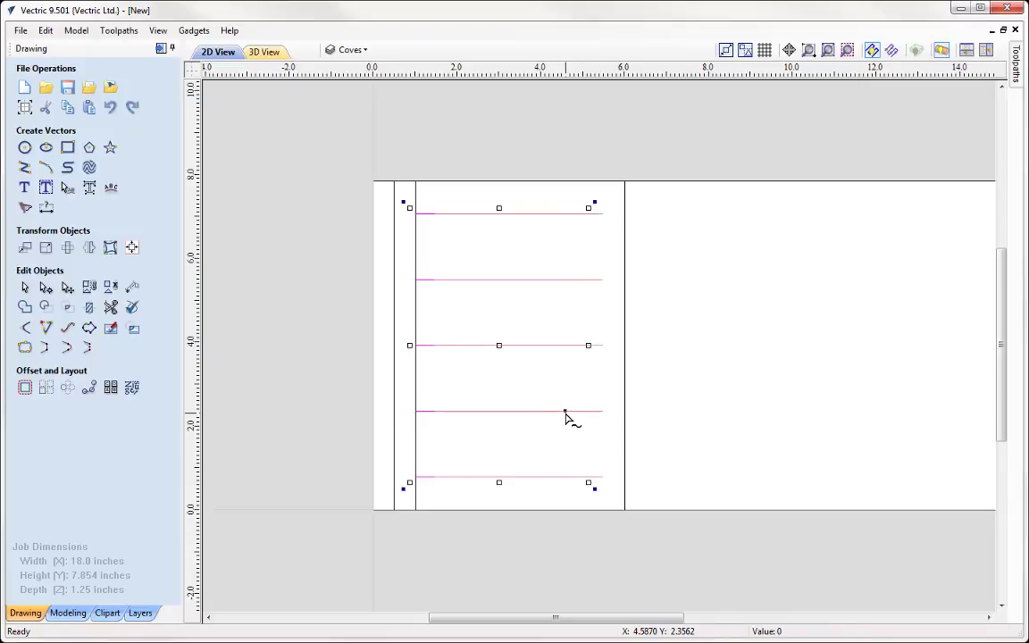
pyautogui.press('Return')
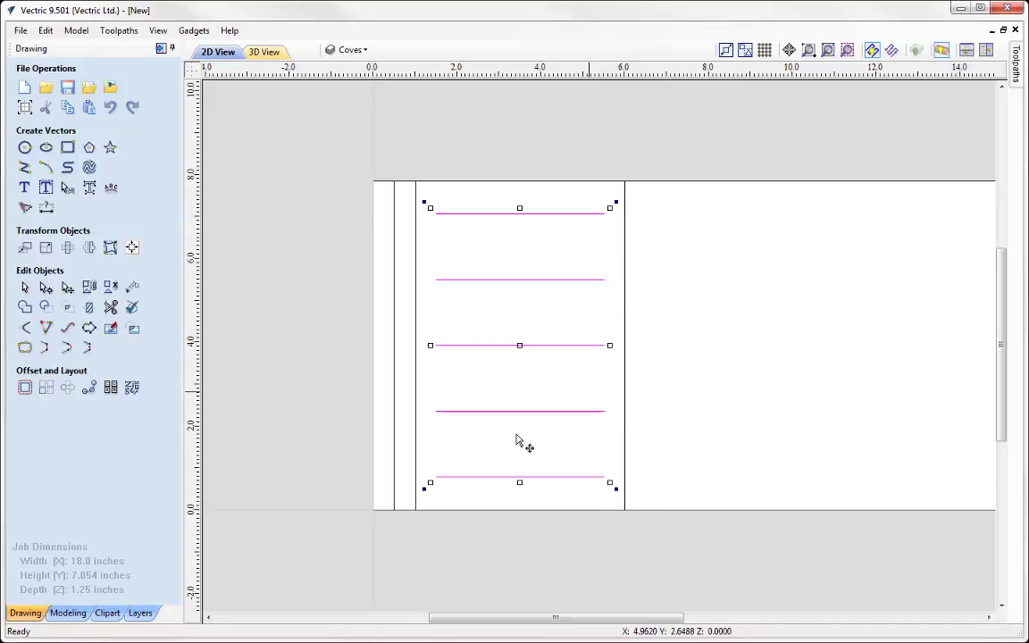
pyautogui.click(344, 461)
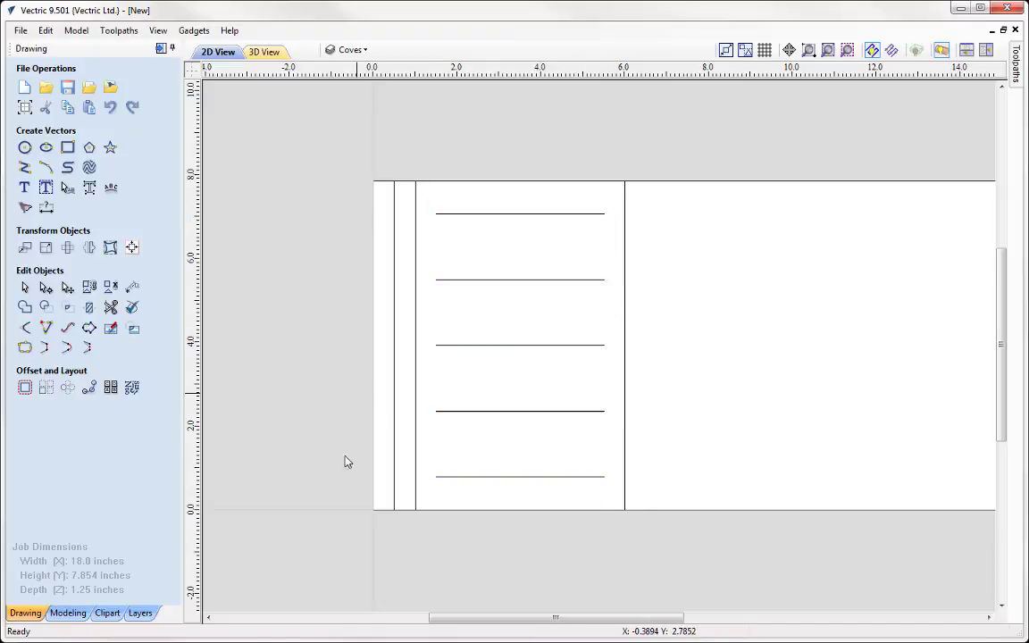
# Move the grouped horizontal lines to a new visible layer named Fluted Vectors.
pyautogui.click(828, 50)
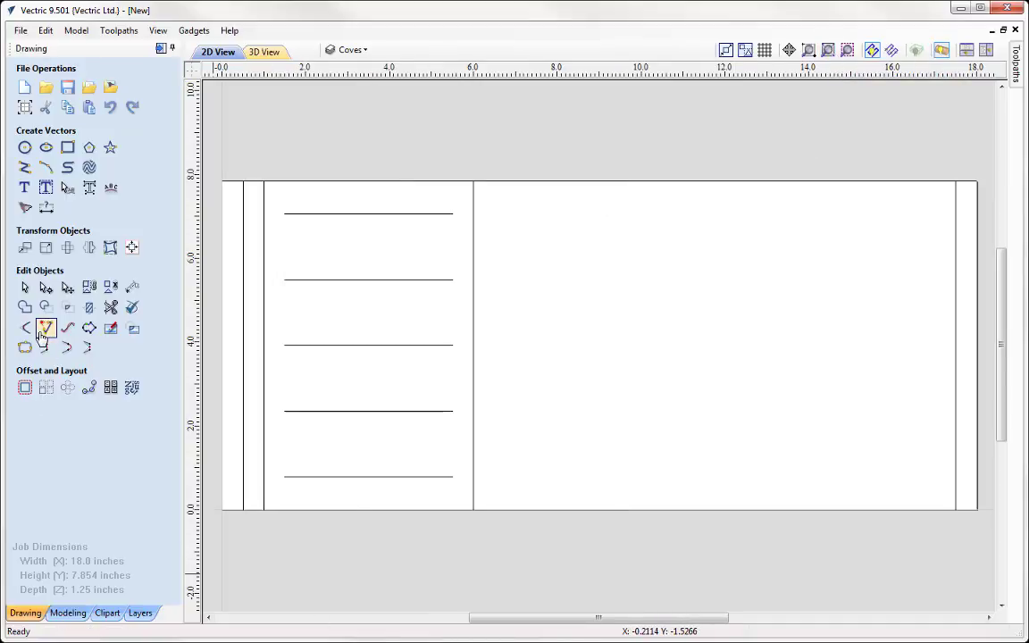
pyautogui.moveTo(408, 502); pyautogui.dragTo(276, 215)
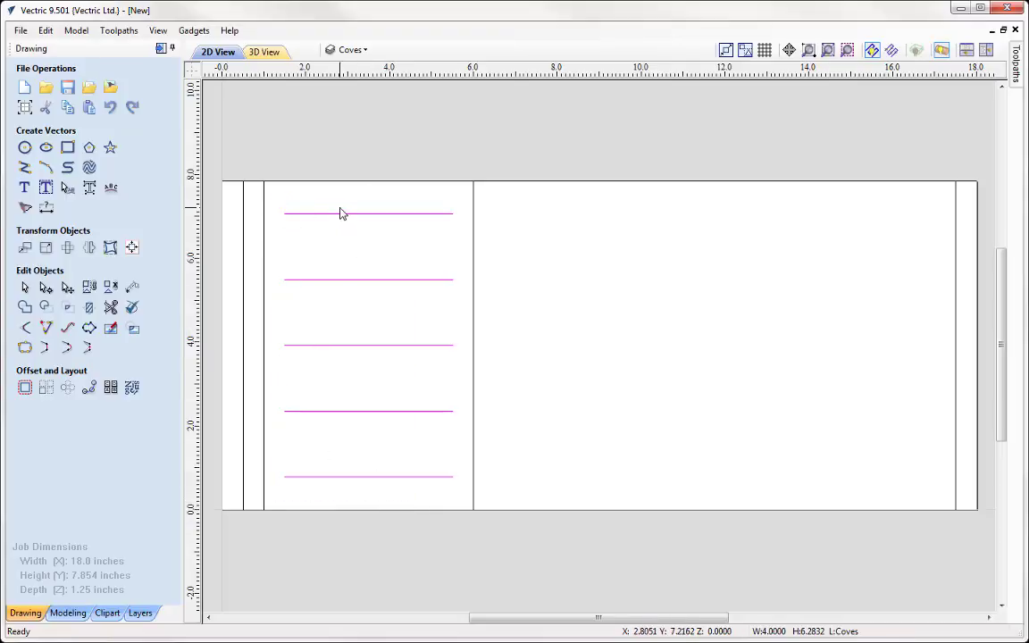
pyautogui.rightClick(372, 285)
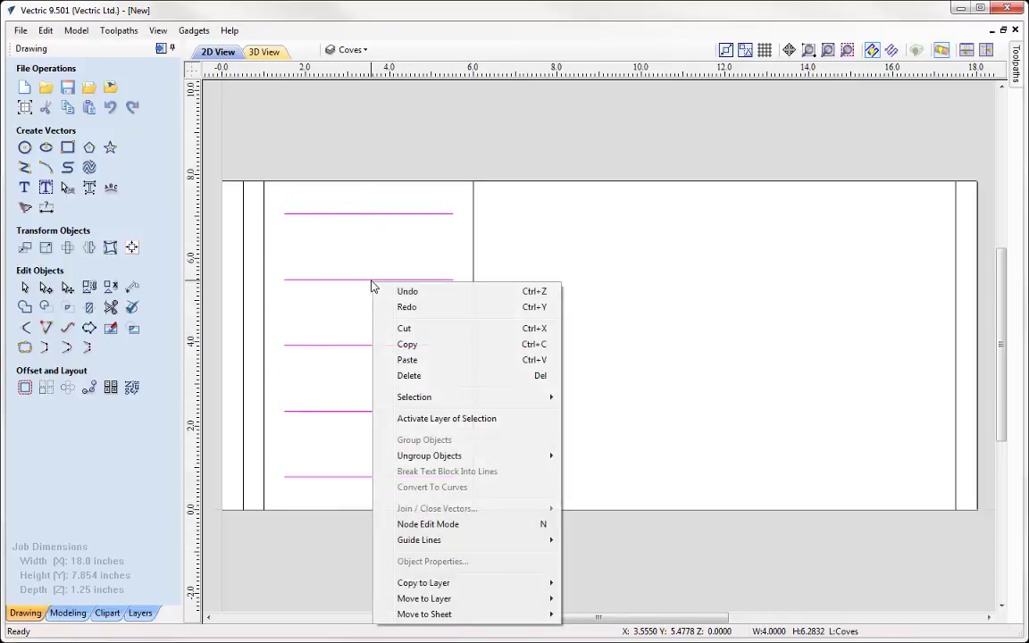
pyautogui.moveTo(447, 600)
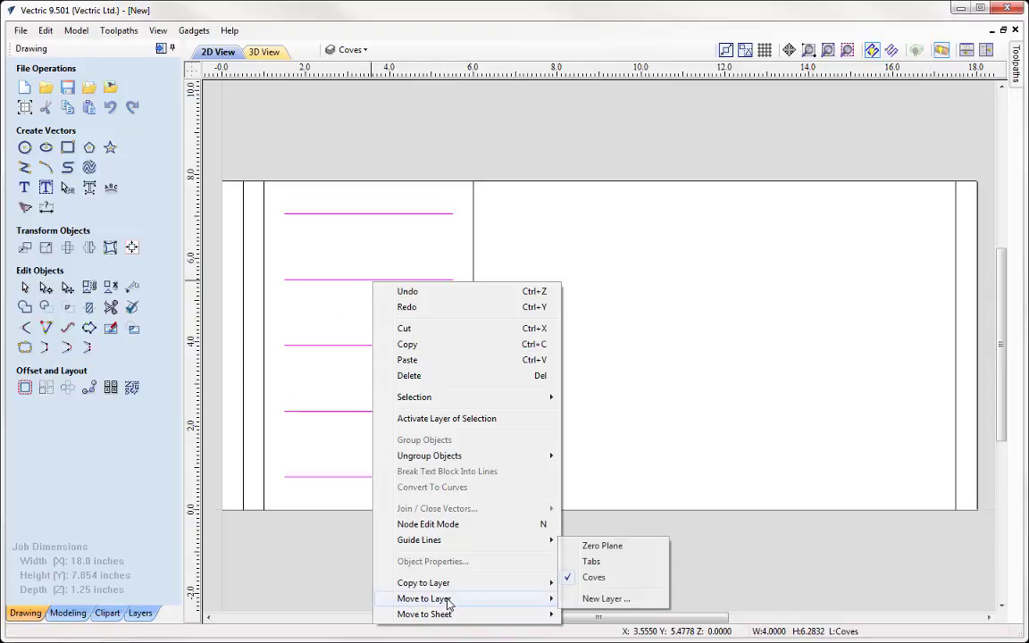
pyautogui.click(616, 599)
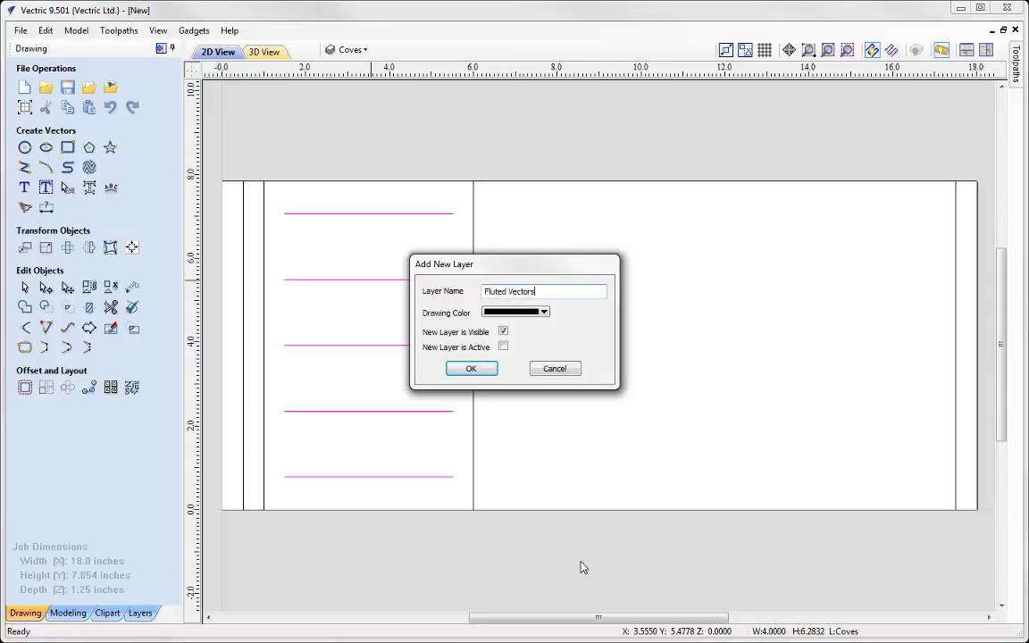
pyautogui.click(471, 368)
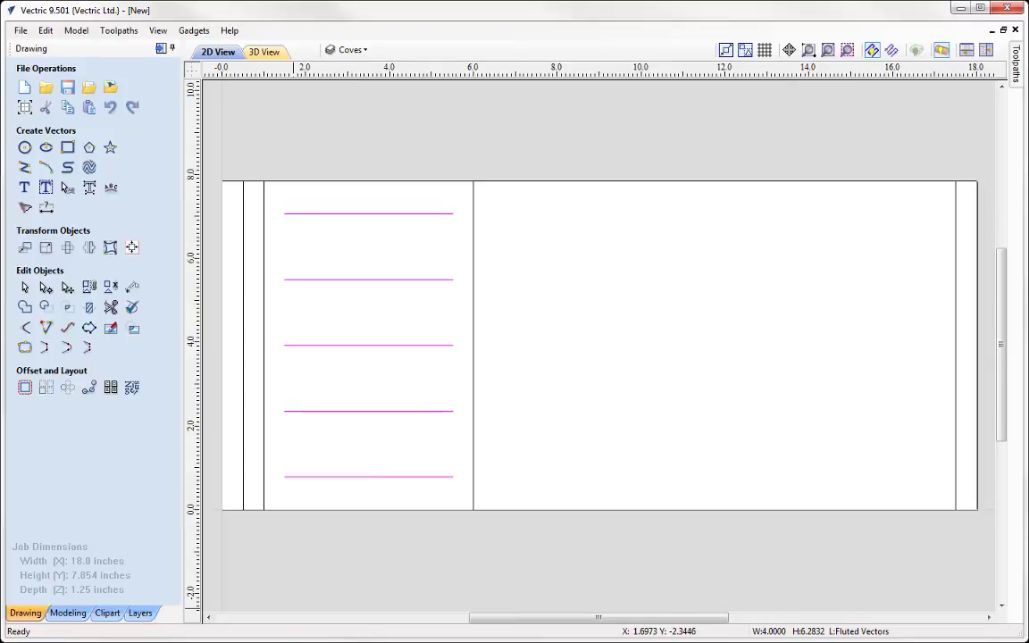
# Show the guide lines and add a new active layer named Components.
pyautogui.click(193, 75)
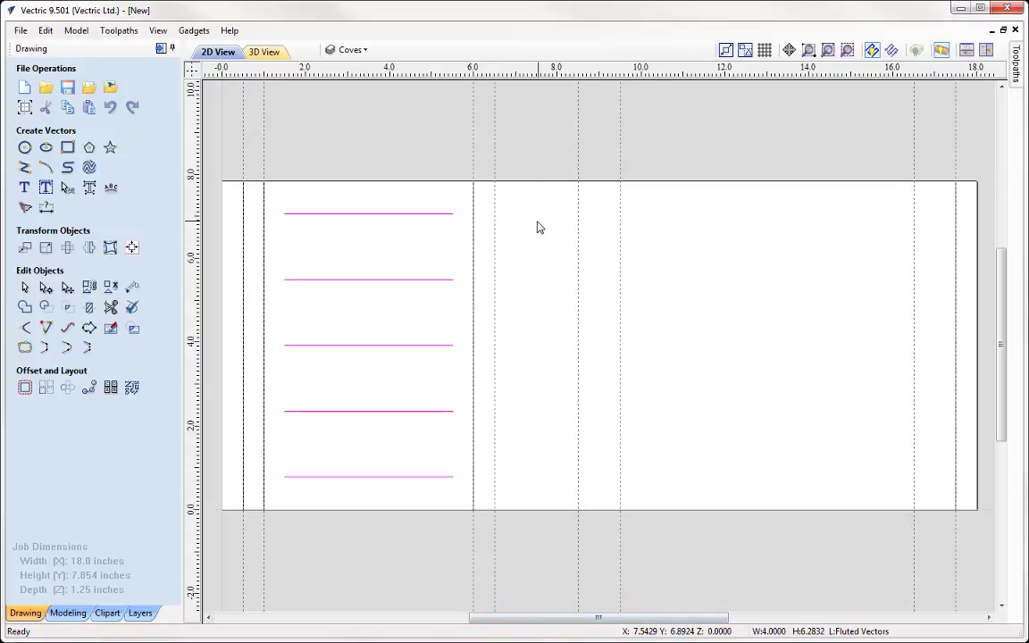
pyautogui.click(353, 50)
pyautogui.click(466, 189)
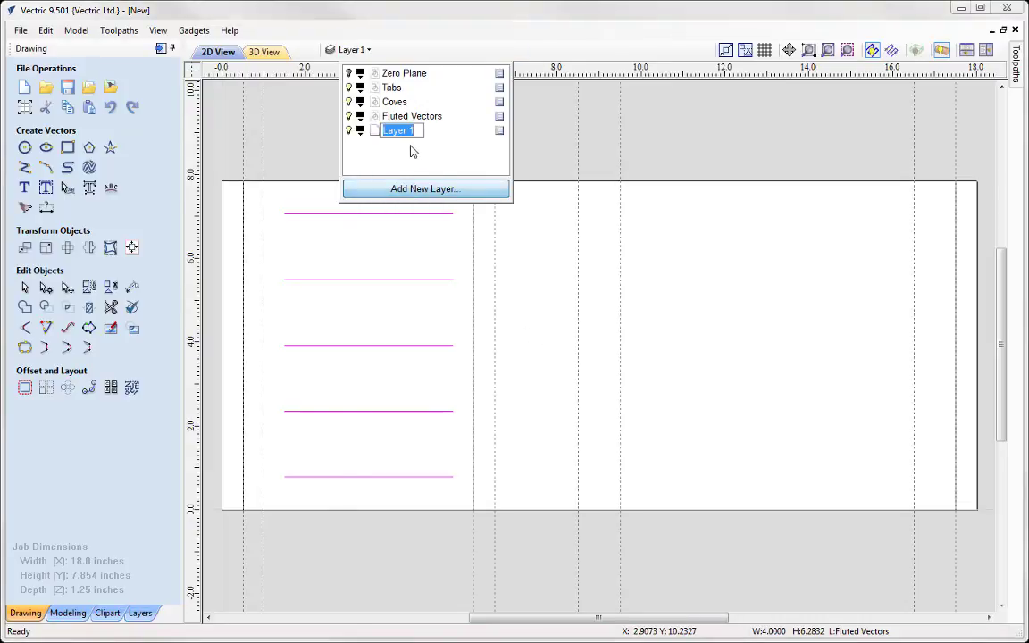
pyautogui.write('Components')
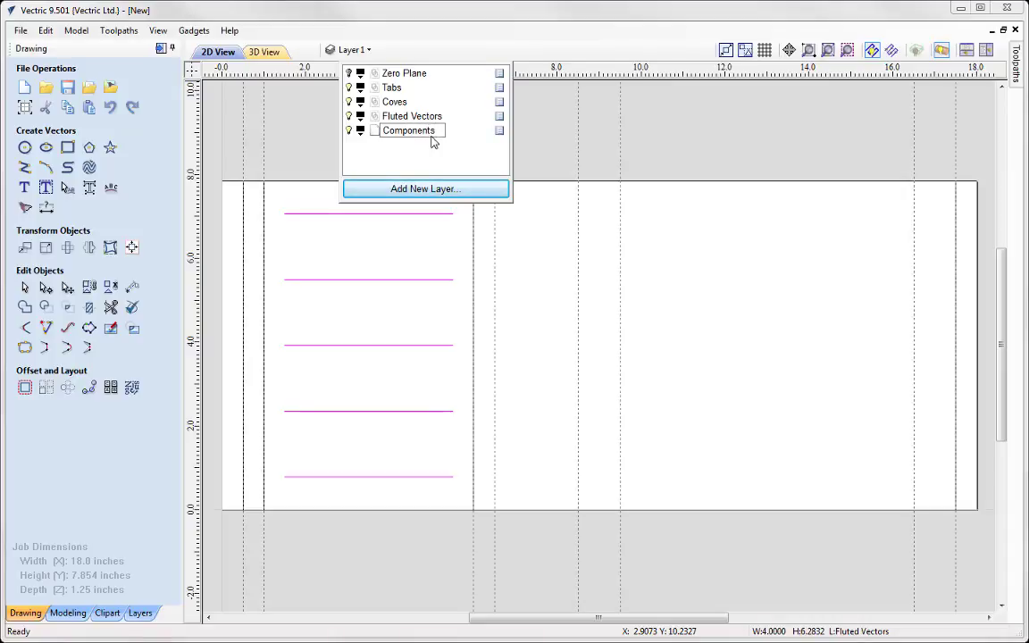
pyautogui.press('Return')
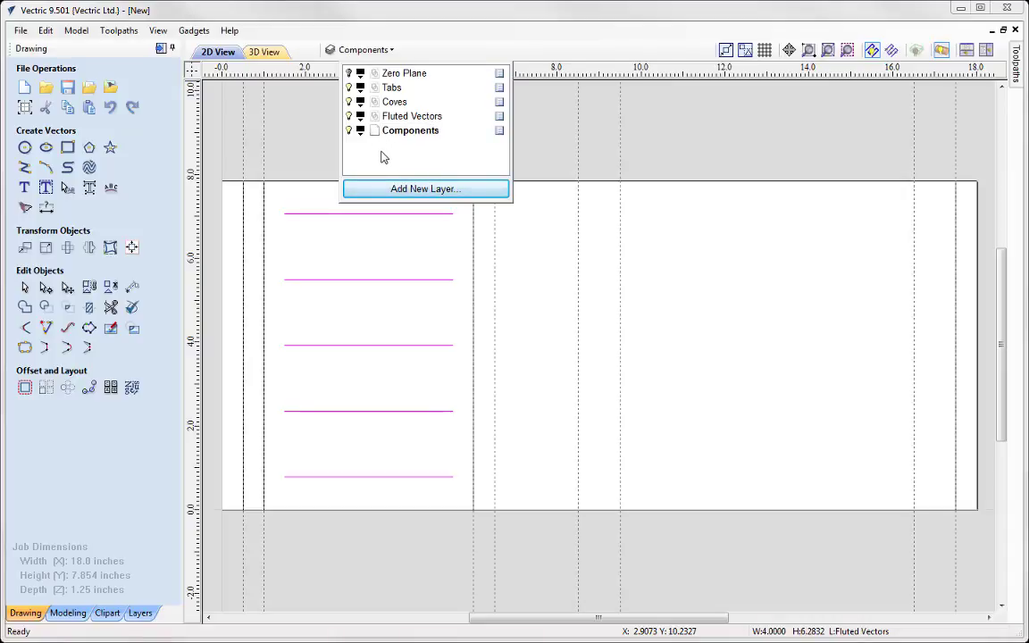
pyautogui.click(309, 157)
# Add a new level above Level 1 in the component tree and name it Wrapped Component.
pyautogui.click(68, 613)
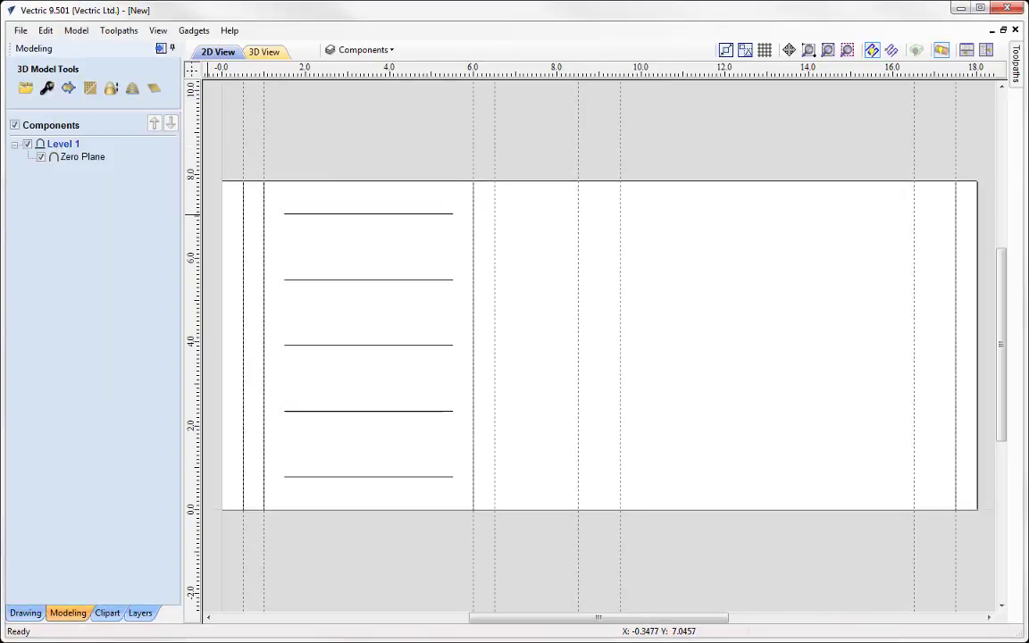
pyautogui.rightClick(56, 153)
pyautogui.click(97, 234)
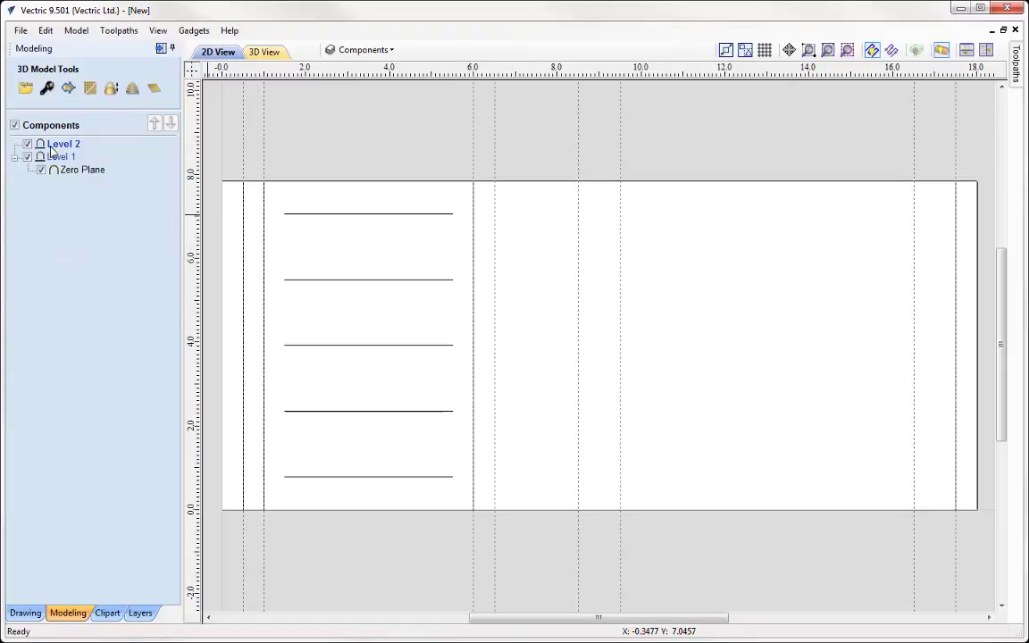
pyautogui.rightClick(51, 147)
pyautogui.click(114, 295)
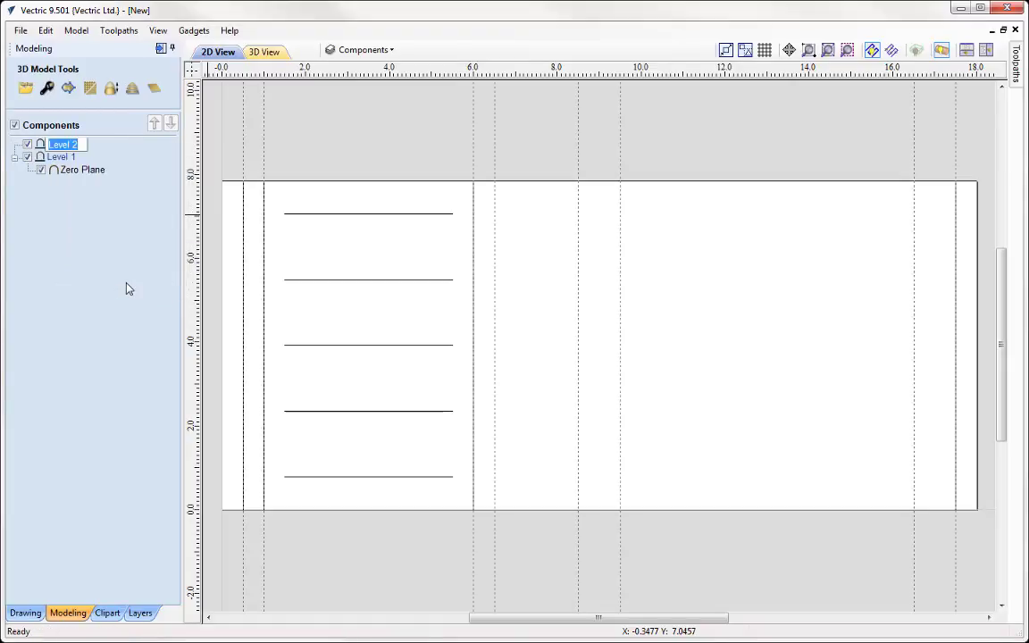
pyautogui.write('Wrapped Component')
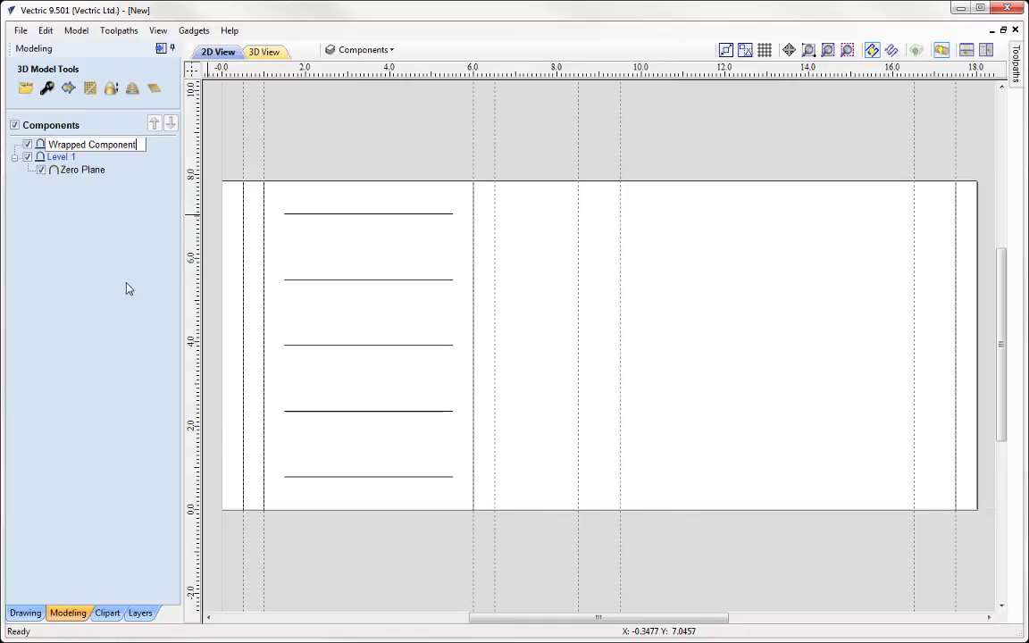
pyautogui.press('Return')
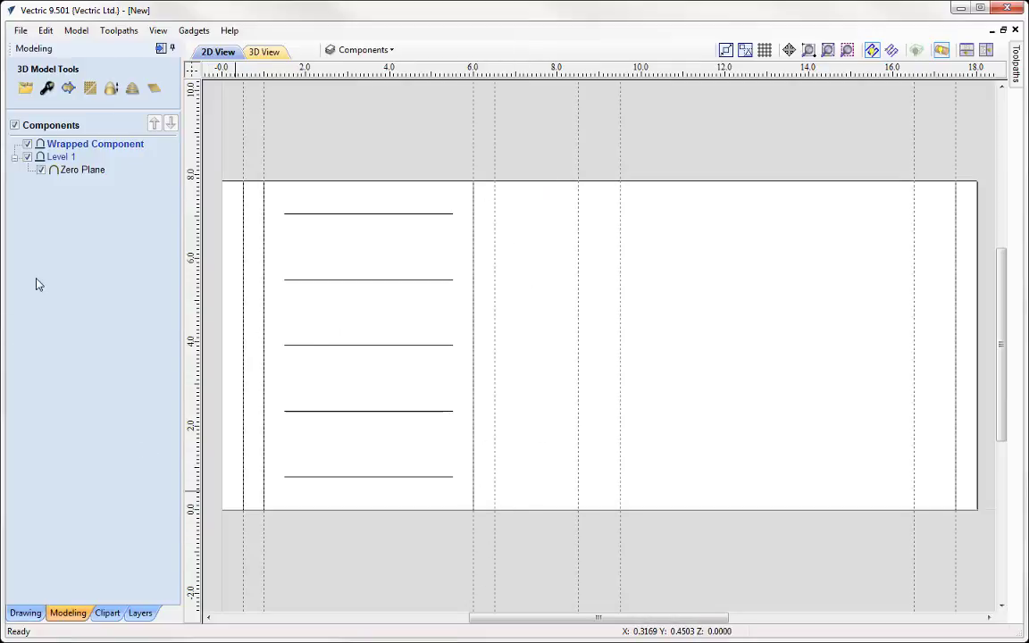
# Import Shell_Moulding.v3m into the Wrapped Component level and accept the automatic modeling plane correction.
pyautogui.click(25, 89)
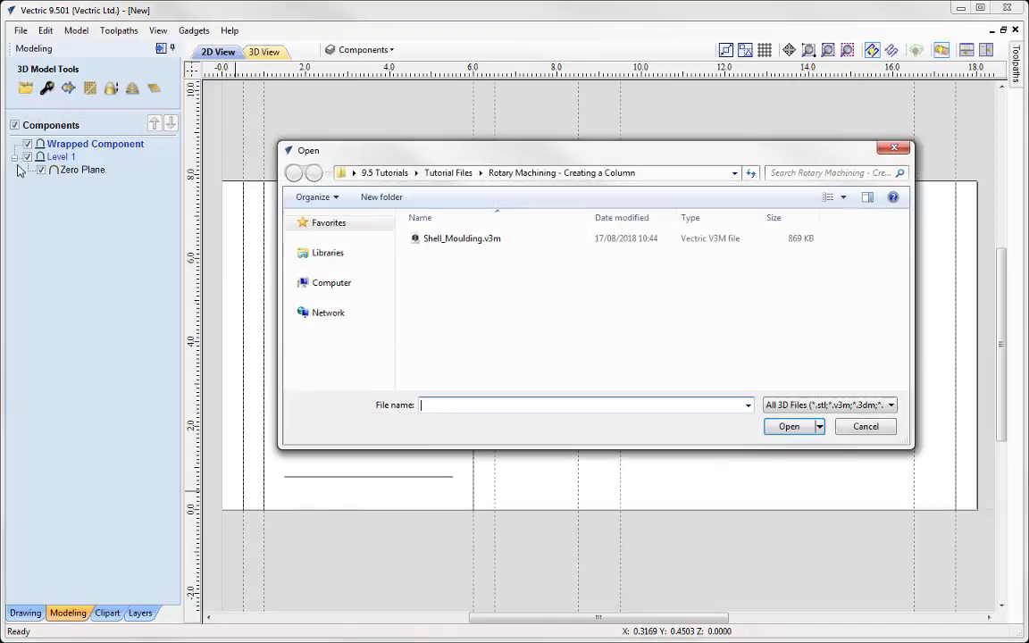
pyautogui.click(464, 241)
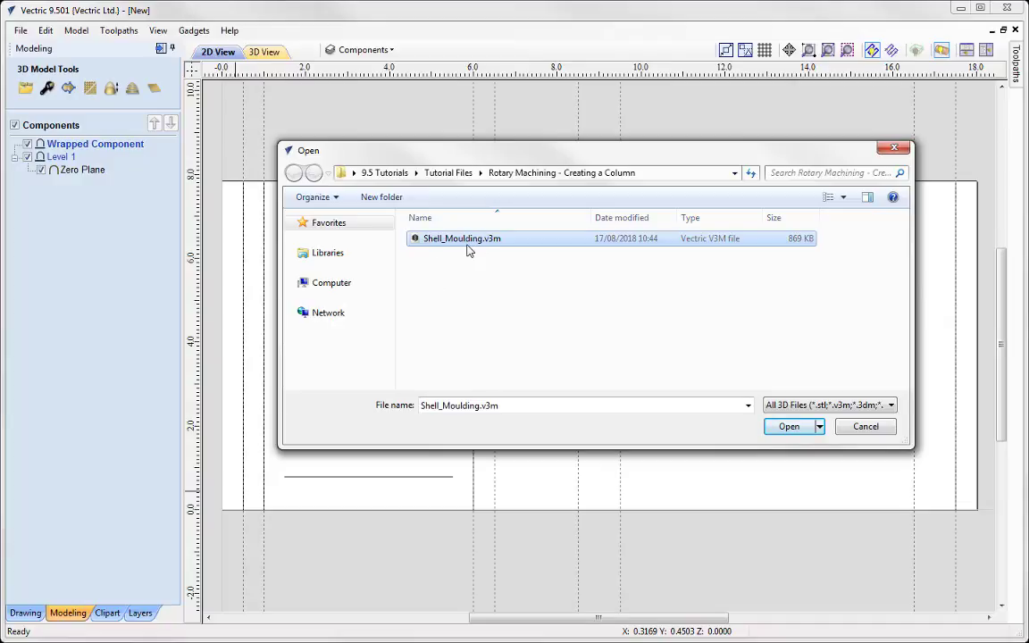
pyautogui.click(789, 427)
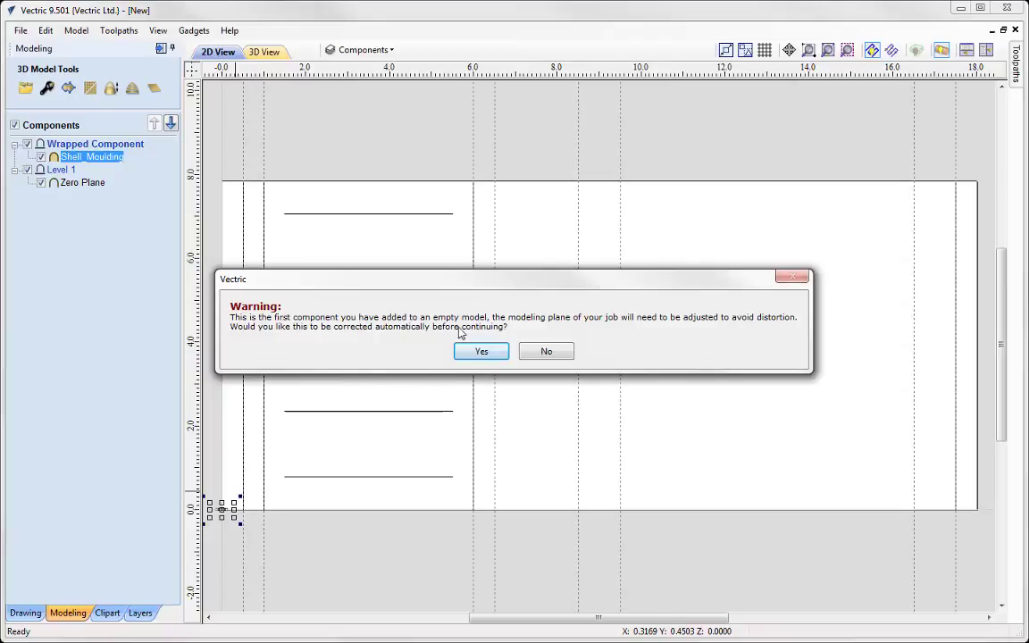
pyautogui.click(482, 352)
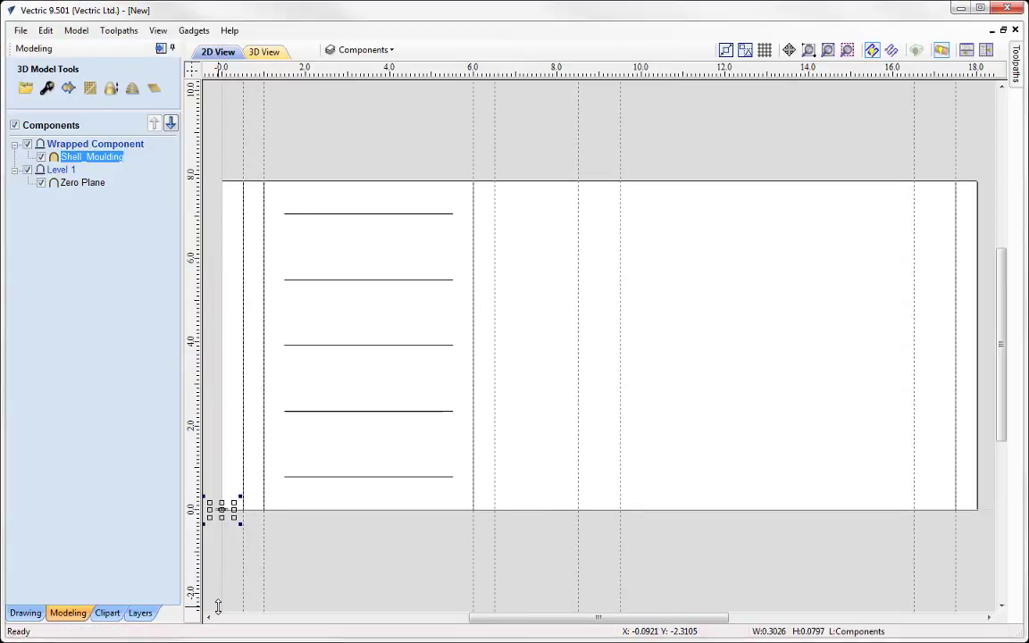
# Rotate the imported shell moulding component 90 degrees about its own centre.
pyautogui.click(967, 51)
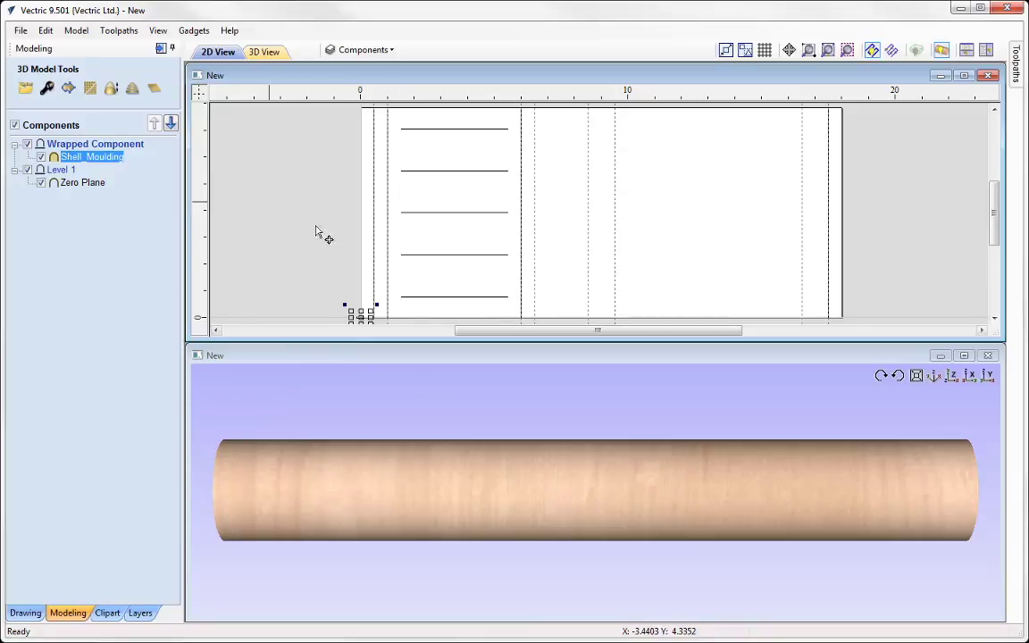
pyautogui.doubleClick(863, 75)
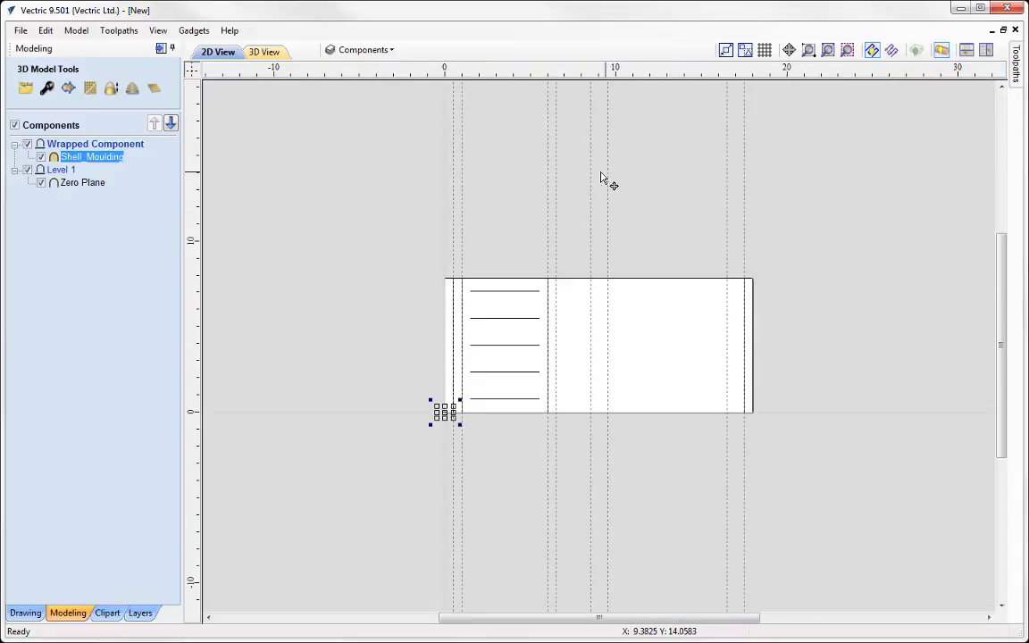
pyautogui.scroll(10, 456, 420)
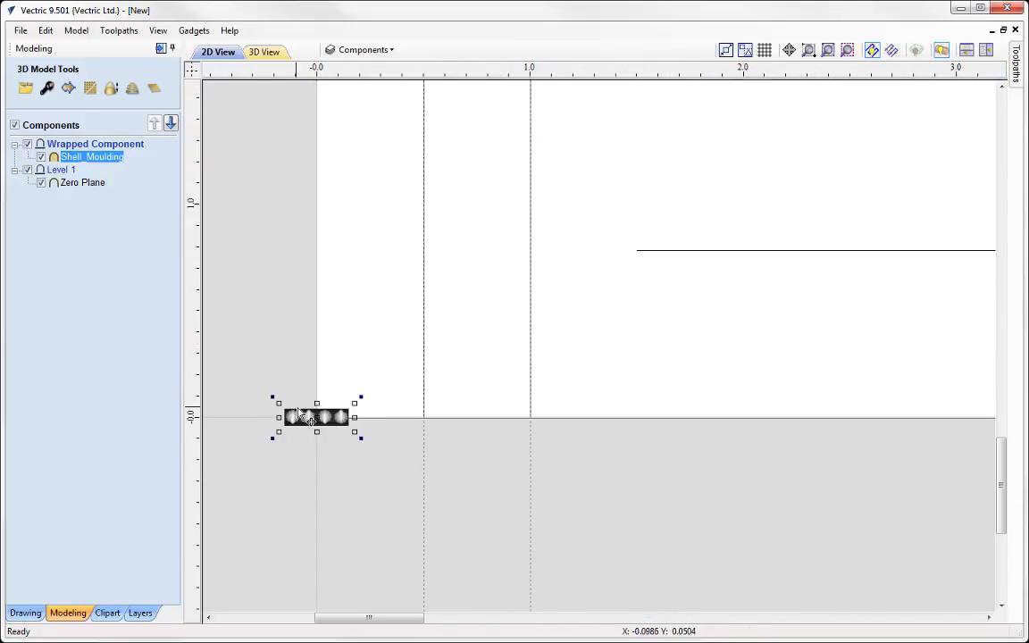
pyautogui.click(25, 613)
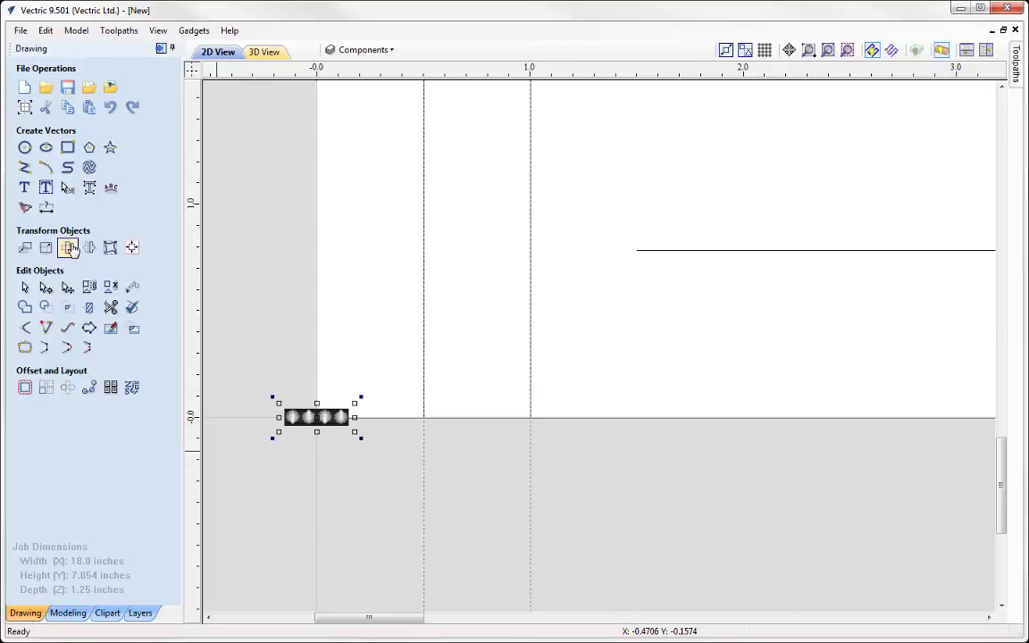
pyautogui.click(68, 248)
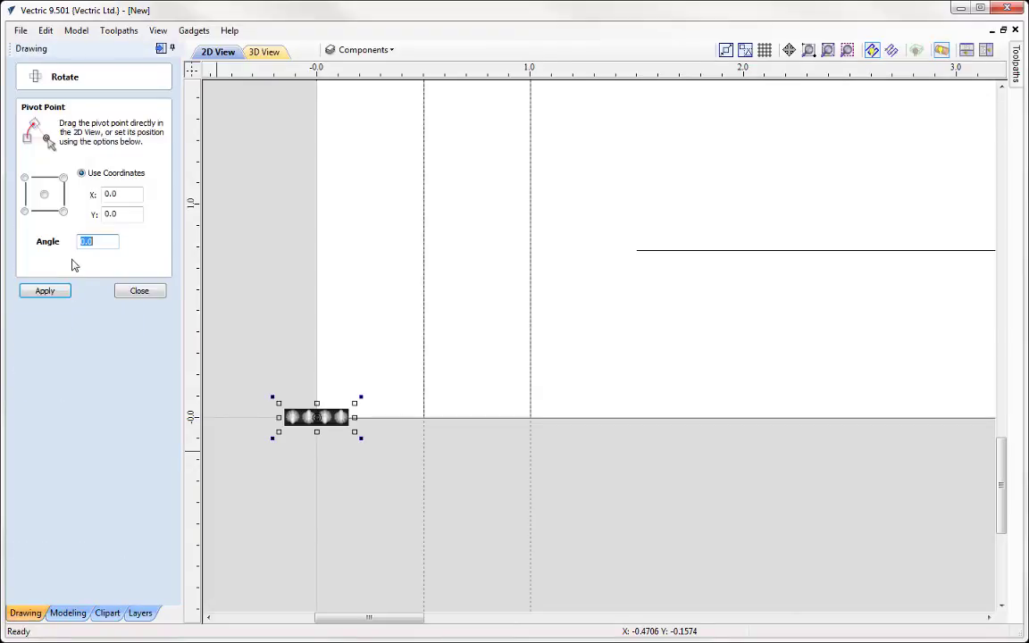
pyautogui.click(44, 194)
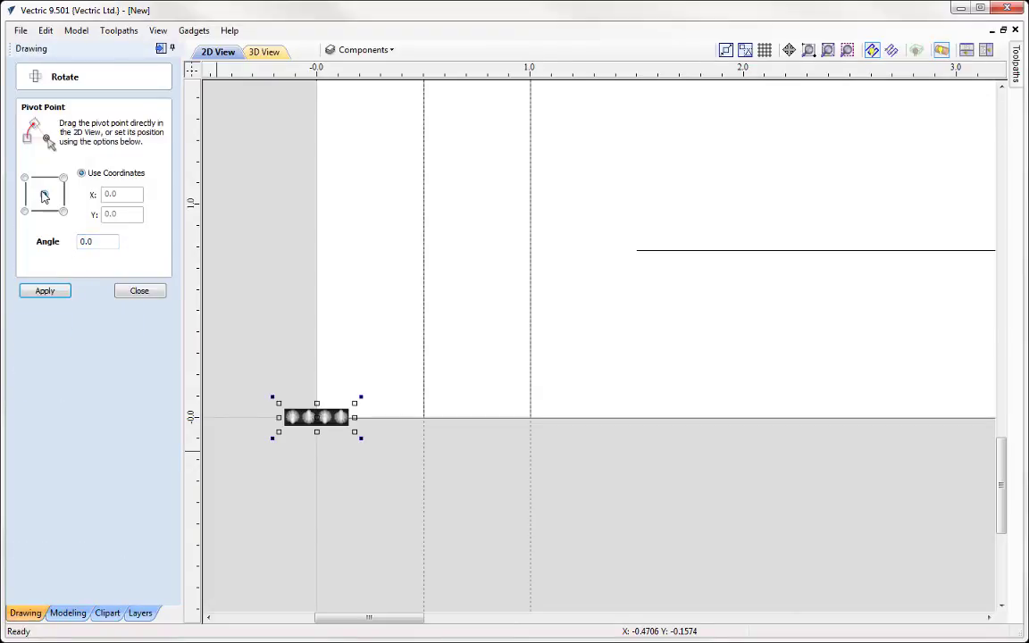
pyautogui.click(97, 239)
pyautogui.write('90')
pyautogui.click(49, 293)
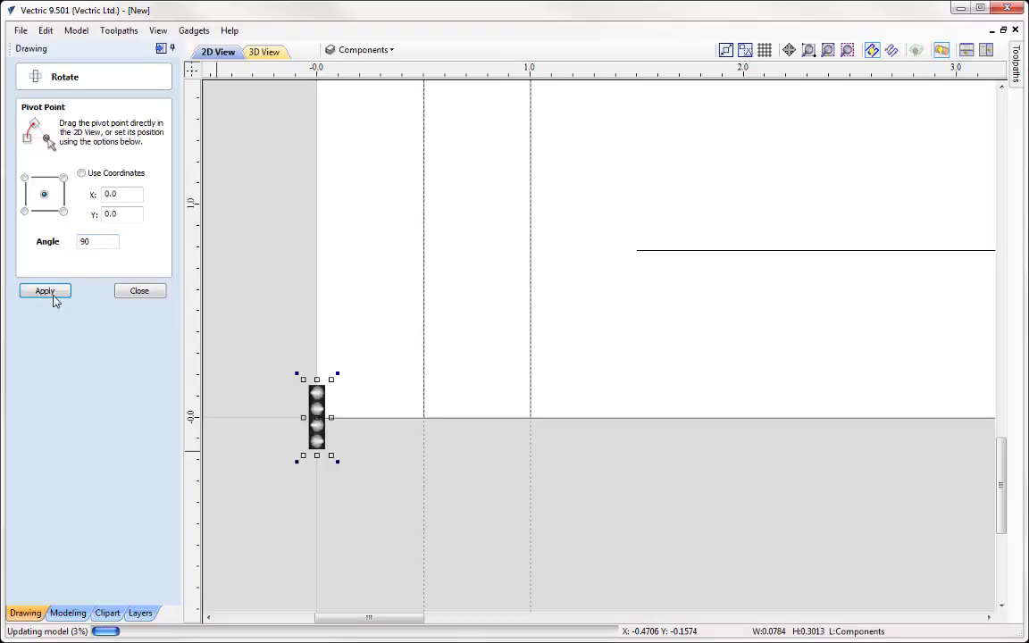
pyautogui.click(138, 291)
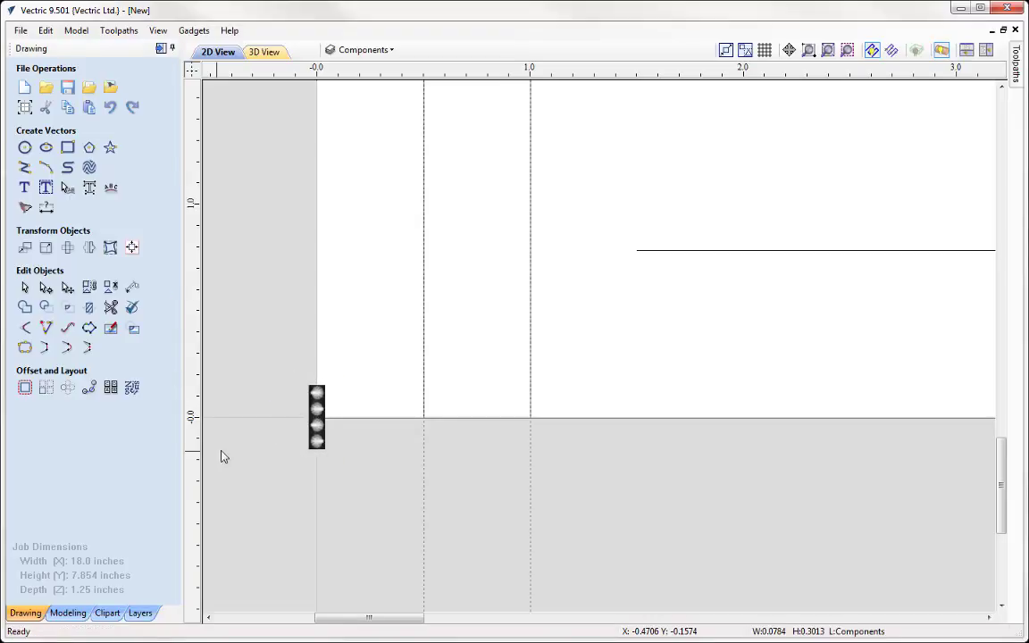
# Scale the shell moulding to the full job height of 7.854 inches, keeping X and Y linked and Z auto-scaled.
pyautogui.scroll(-5, 264, 349)
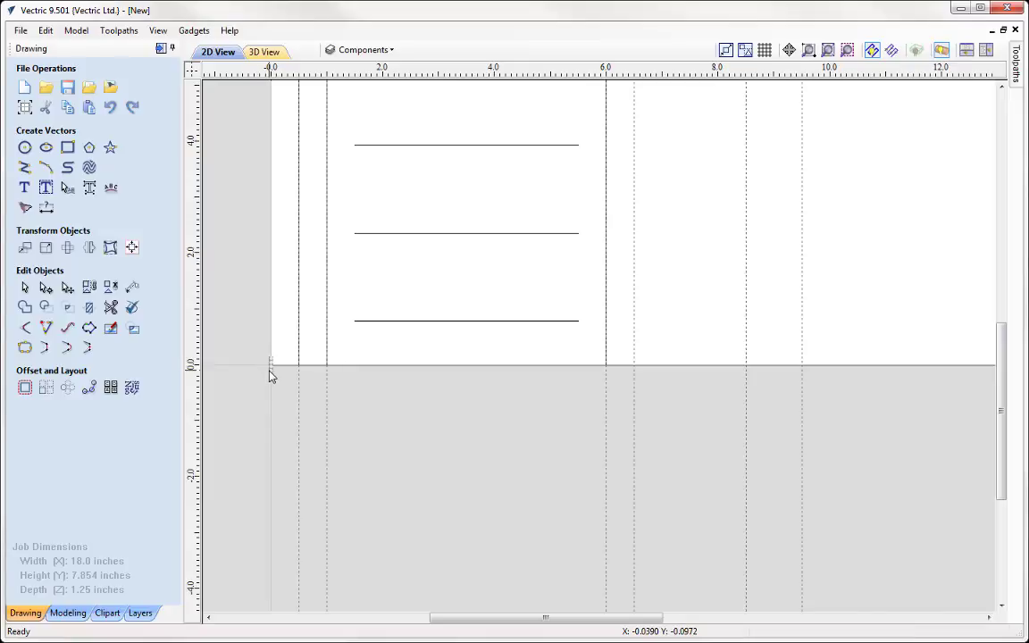
pyautogui.click(270, 366)
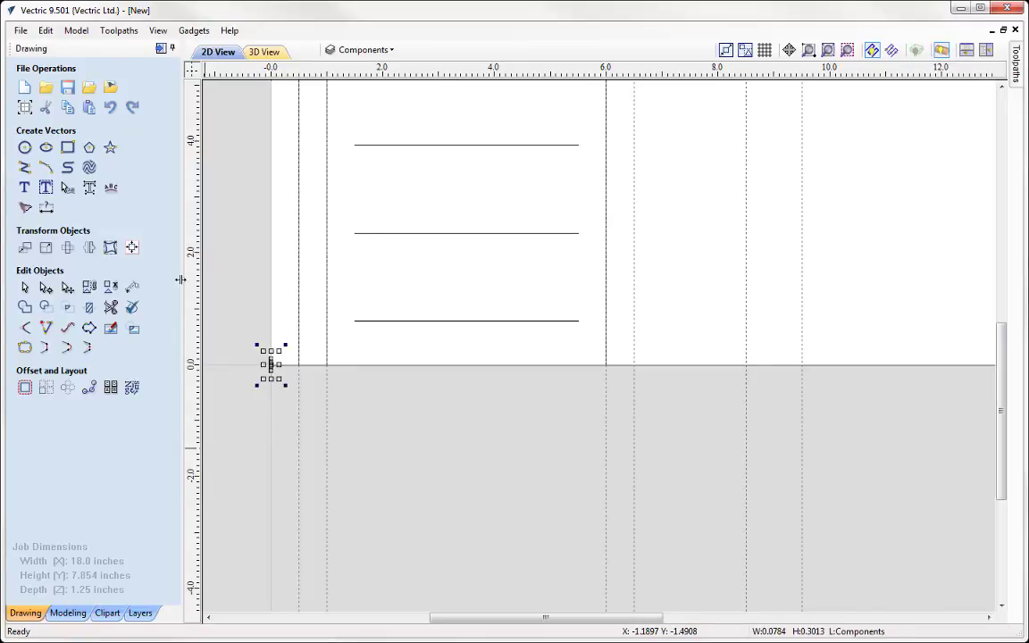
pyautogui.click(45, 247)
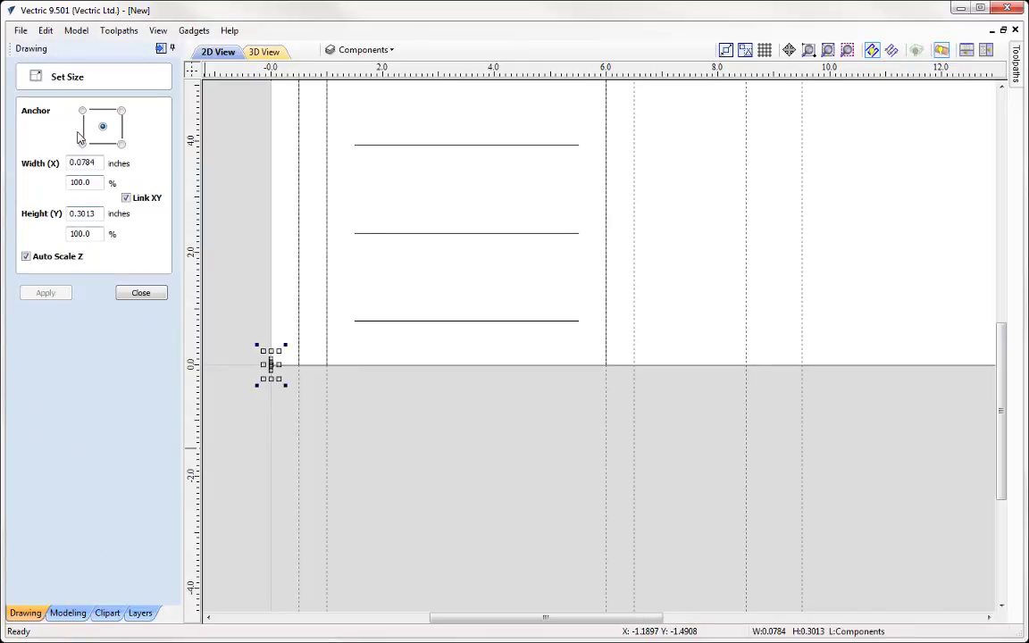
pyautogui.doubleClick(93, 215)
pyautogui.write('7.853982')
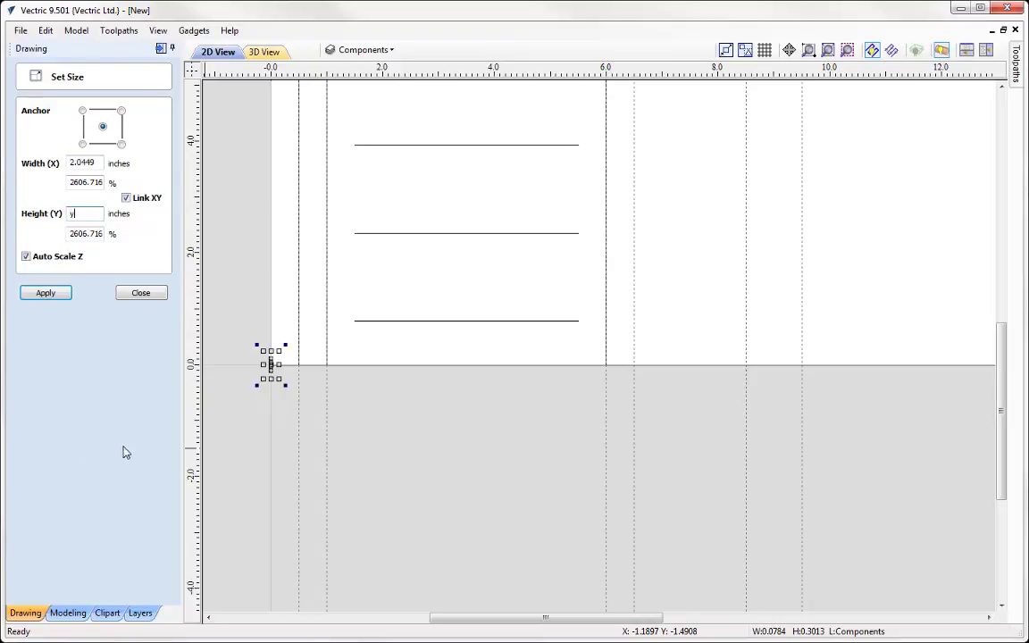
pyautogui.press('Return')
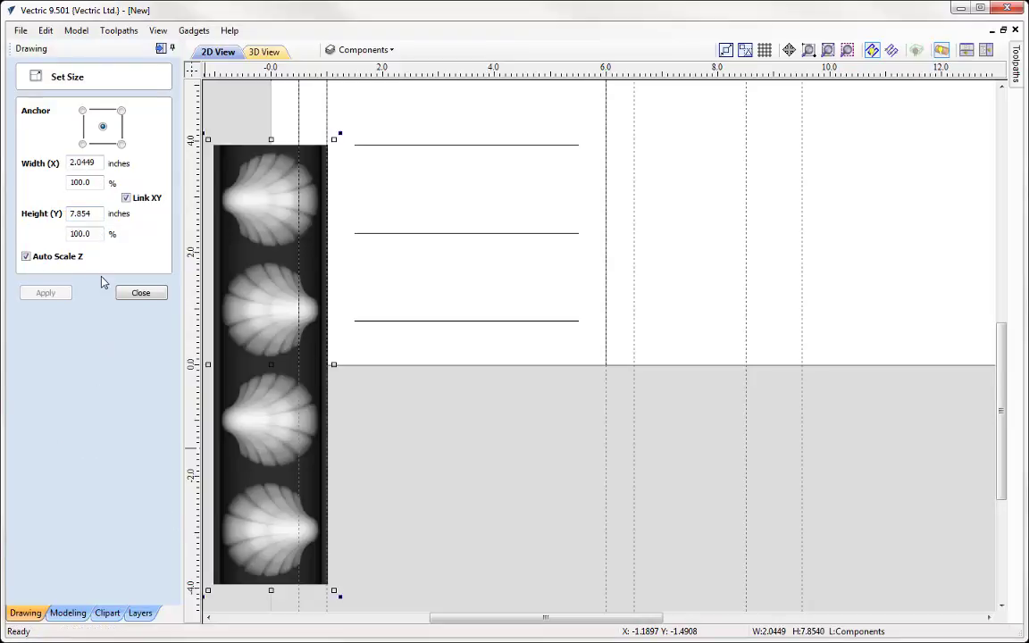
pyautogui.click(139, 296)
# Move the shell moulding between the guides at X 6.5 and 8.5, aligned with the job's upper and lower edges.
pyautogui.scroll(-3, 273, 334)
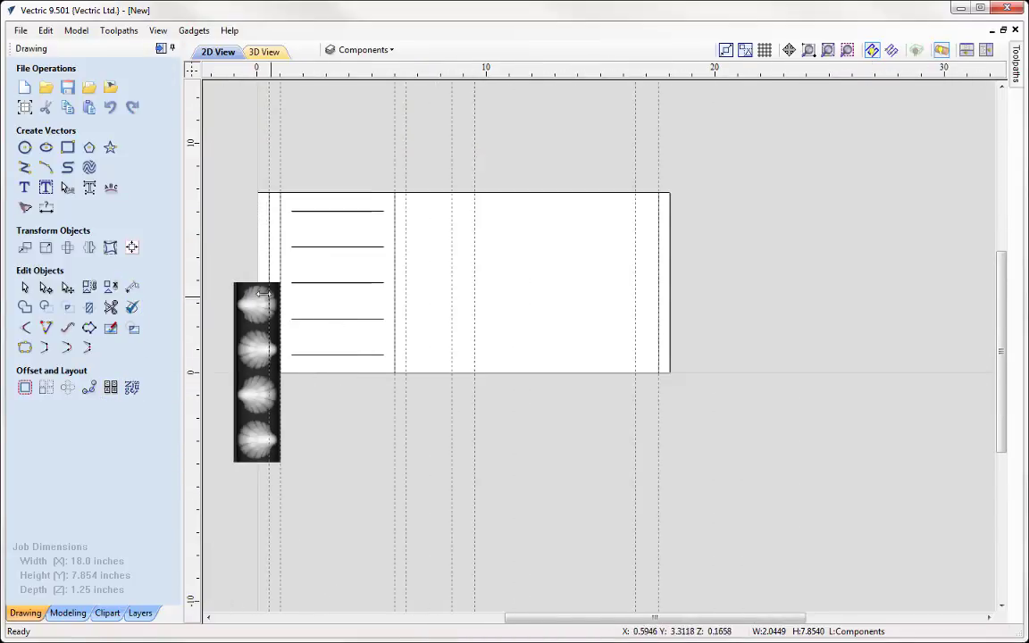
pyautogui.click(236, 284)
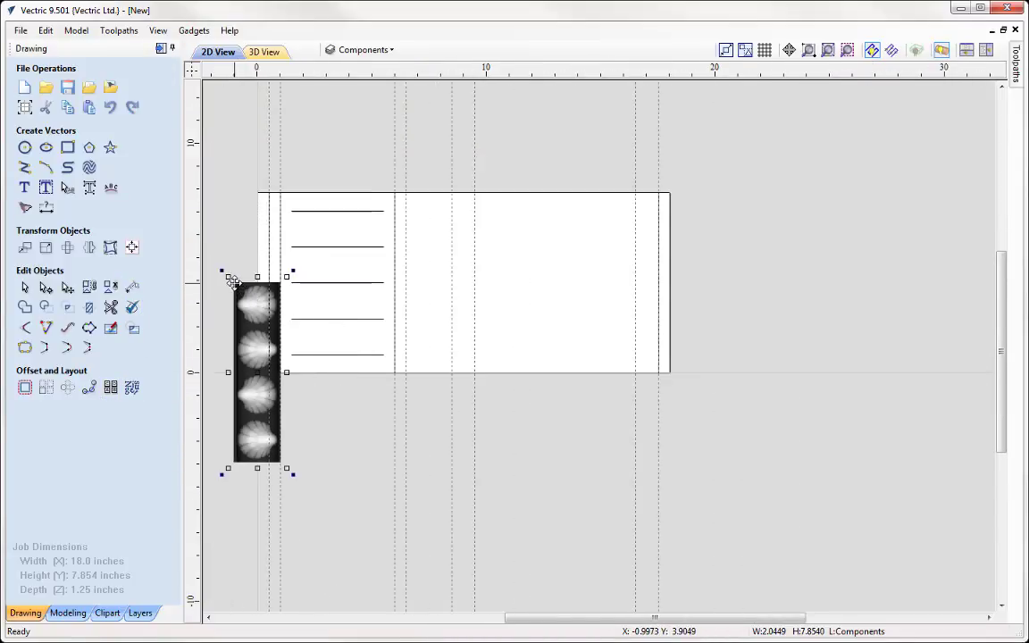
pyautogui.moveTo(235, 284); pyautogui.dragTo(409, 194)
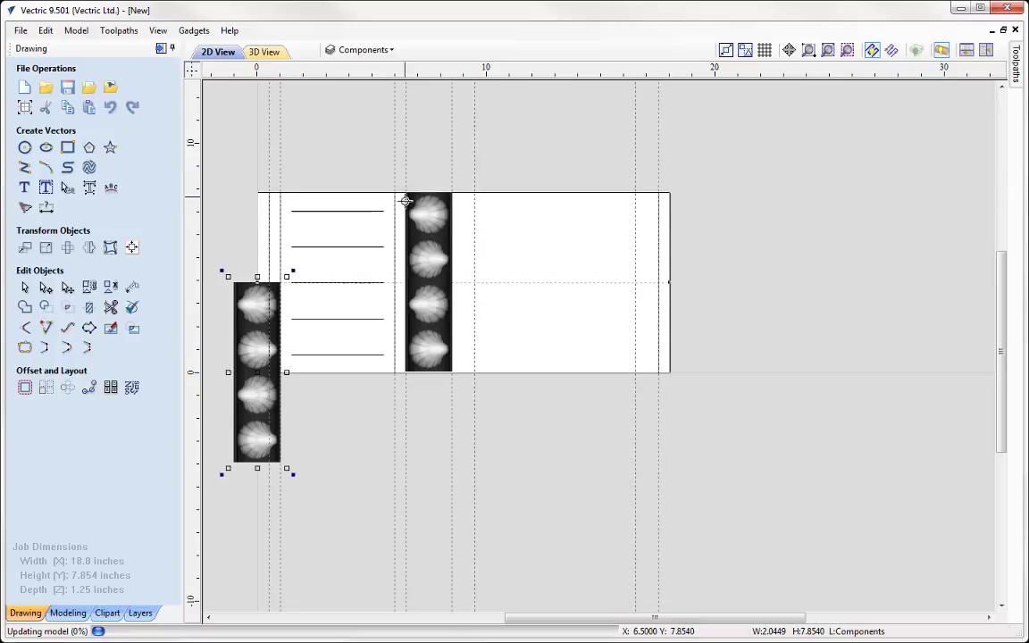
pyautogui.scroll(10, 406, 192)
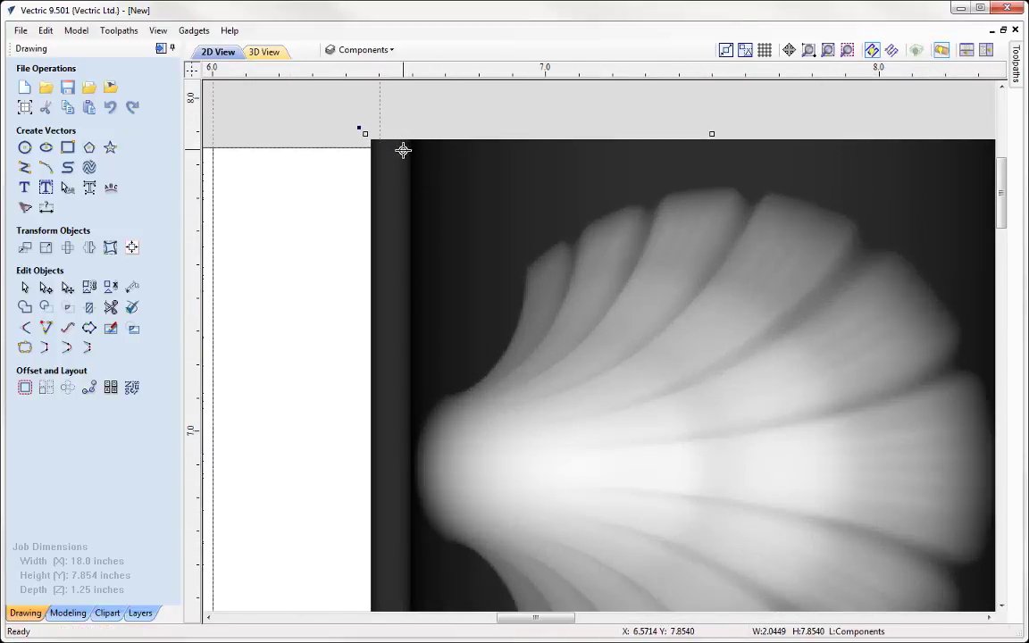
pyautogui.moveTo(402, 150); pyautogui.dragTo(404, 159)
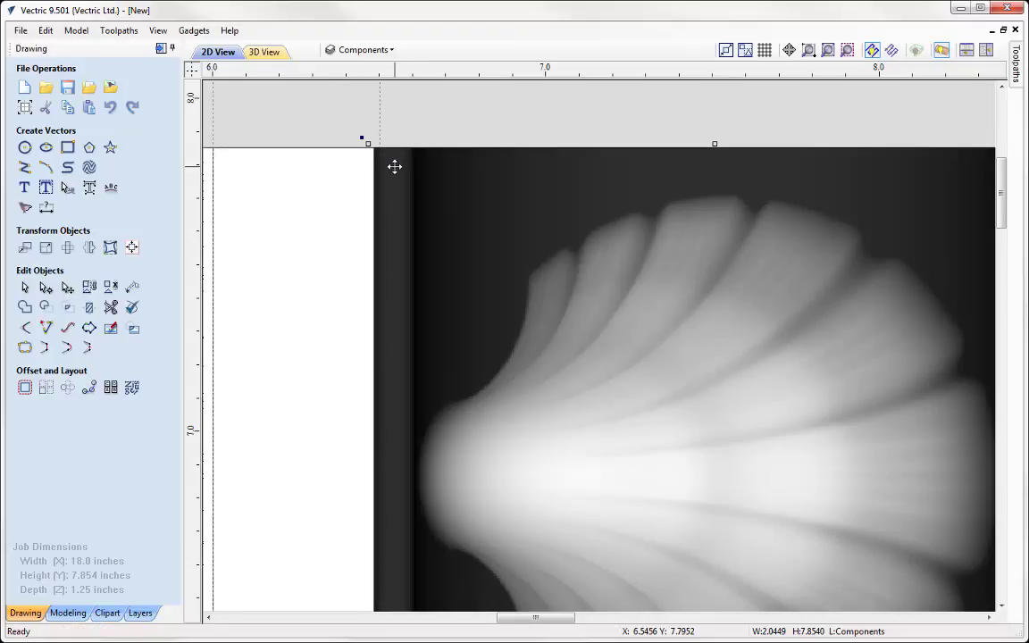
pyautogui.scroll(-5, 391, 134)
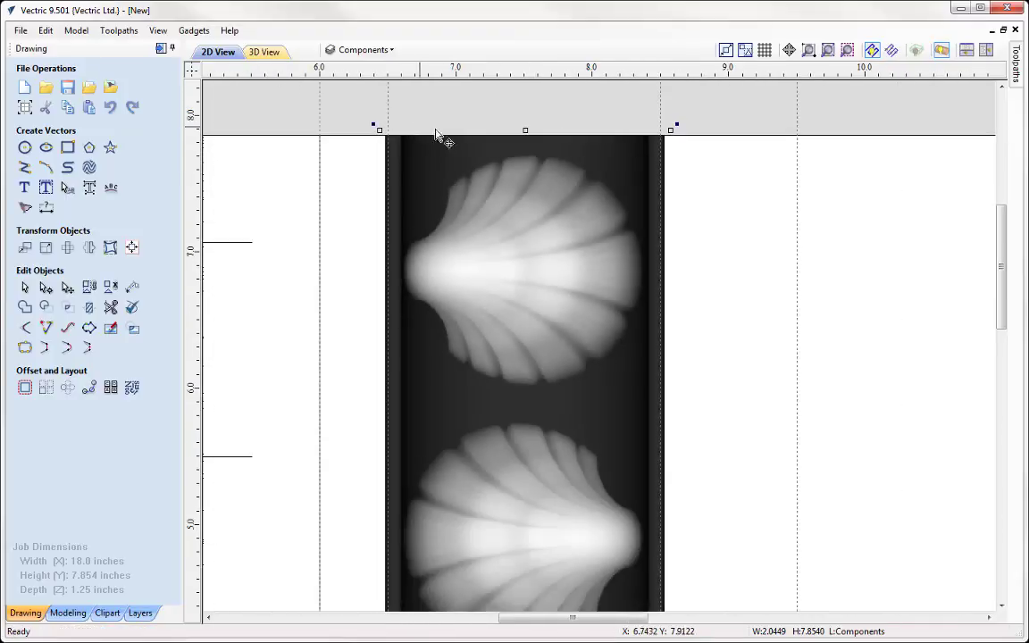
pyautogui.scroll(-5, 606, 265)
pyautogui.scroll(2, 602, 295)
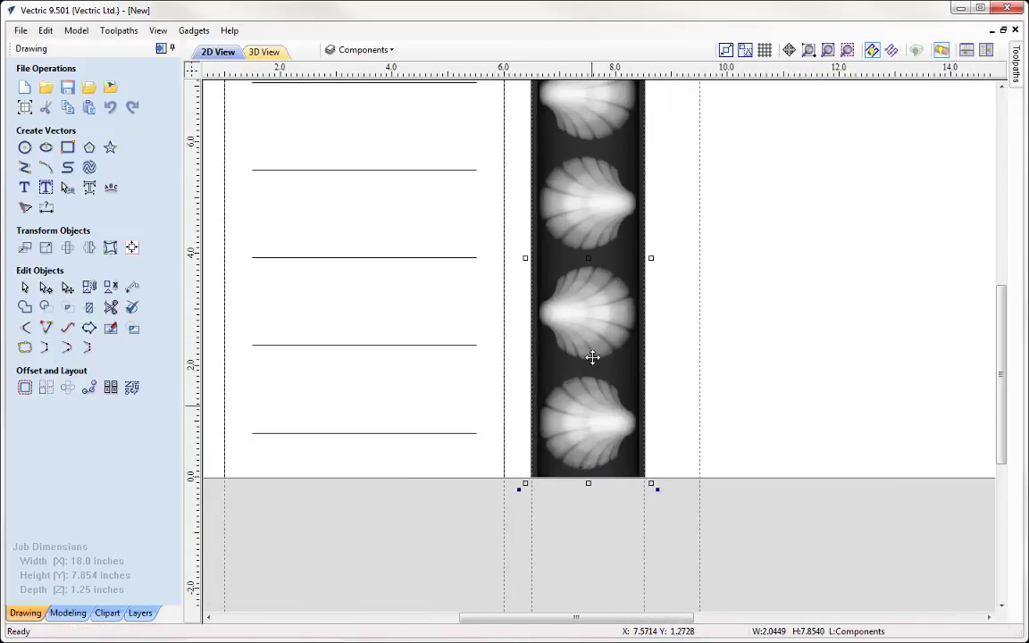
pyautogui.scroll(-2, 592, 356)
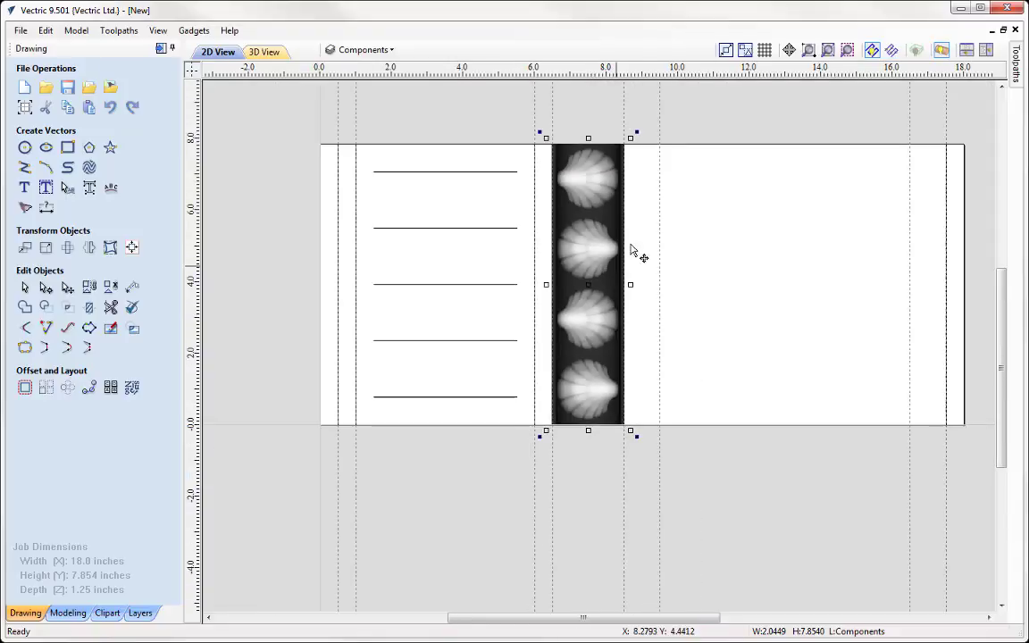
# Tile the 2D and 3D views, check the wrapped seam, and set the shell moulding's height to 7.9 inches with linked proportions.
pyautogui.click(965, 50)
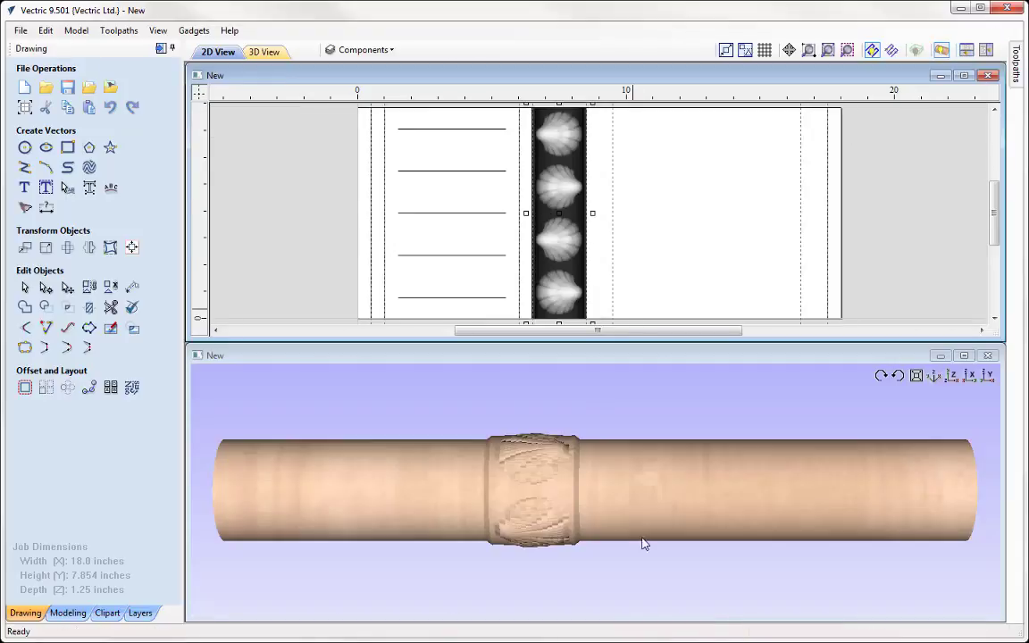
pyautogui.click(898, 376)
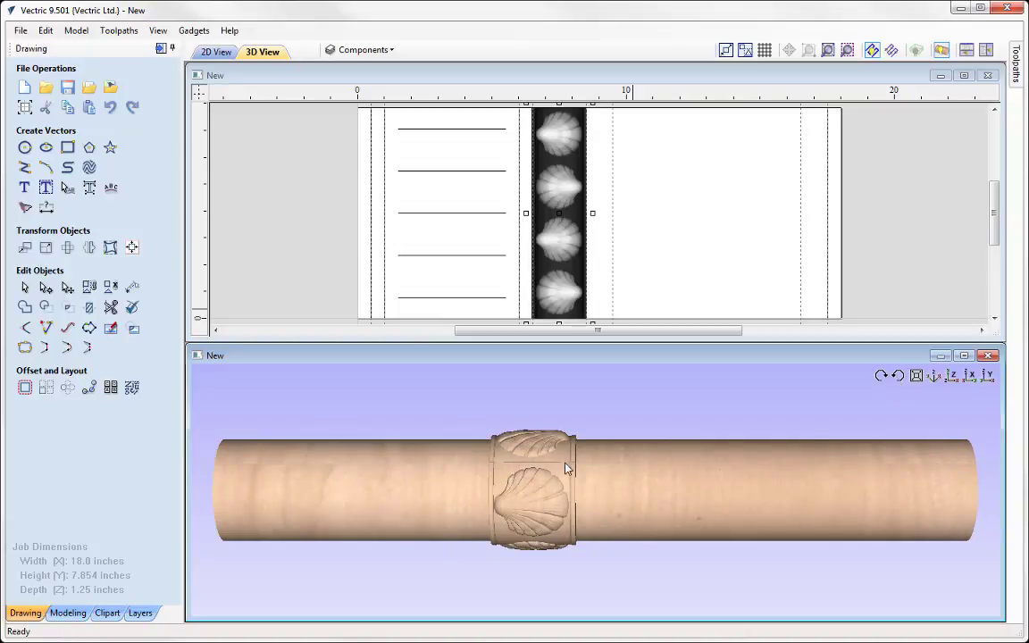
pyautogui.scroll(3, 542, 471)
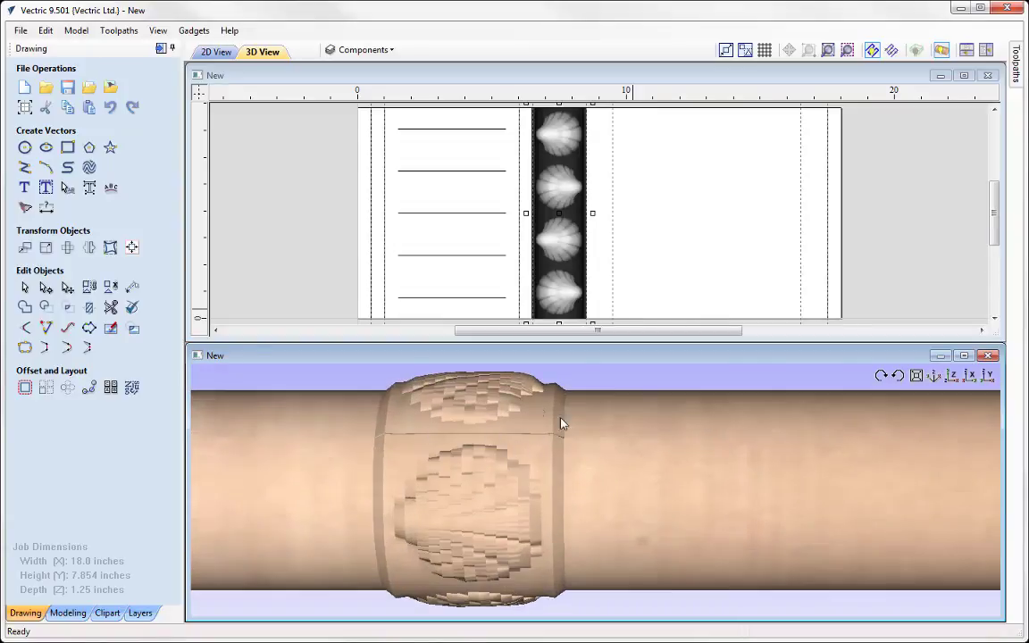
pyautogui.click(47, 248)
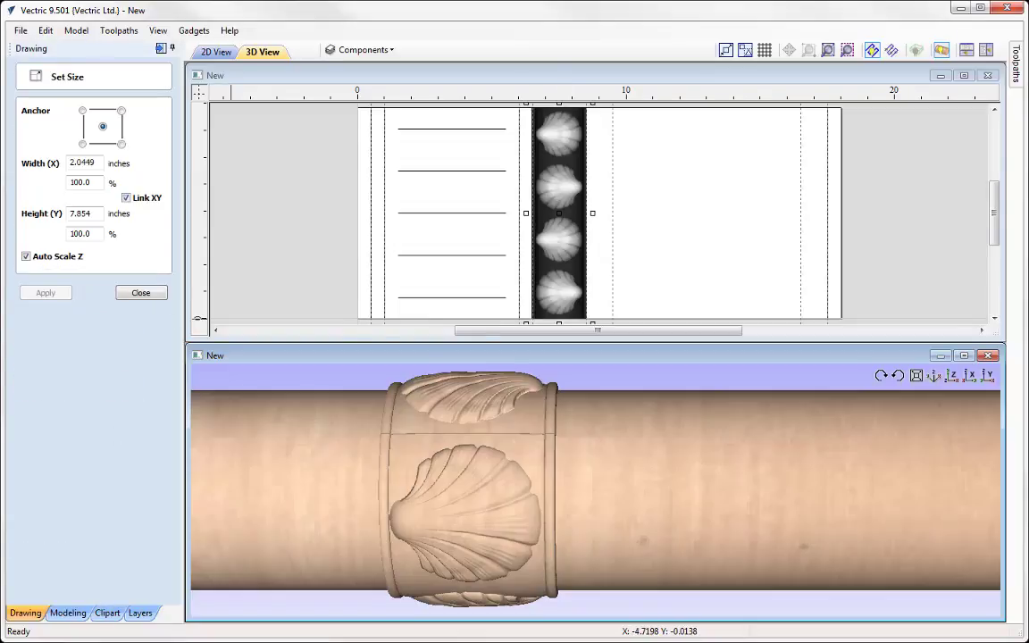
pyautogui.moveTo(80, 214); pyautogui.dragTo(105, 213)
pyautogui.write('9')
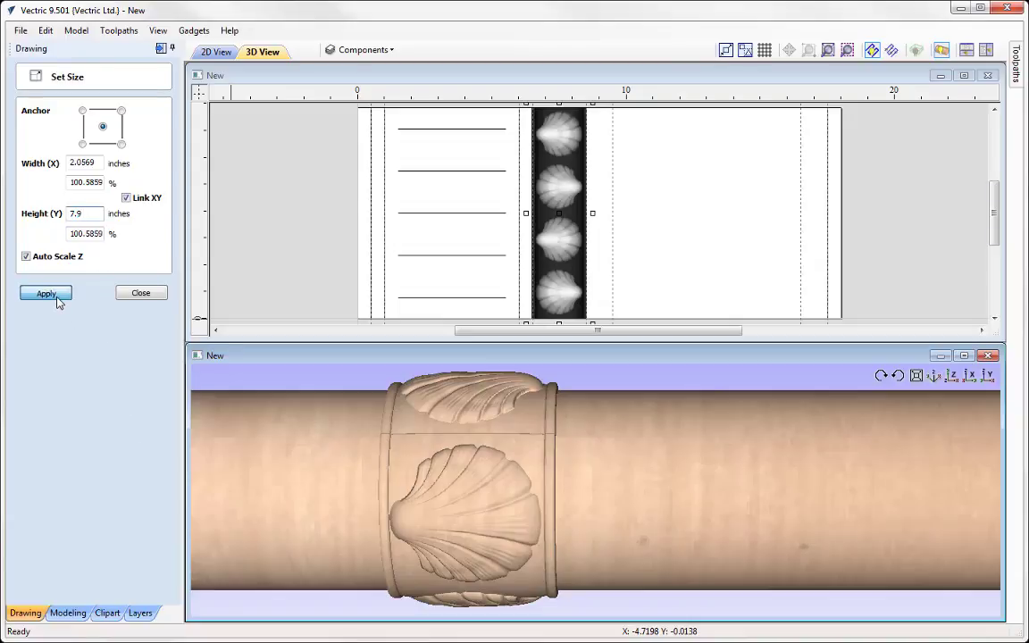
pyautogui.click(46, 293)
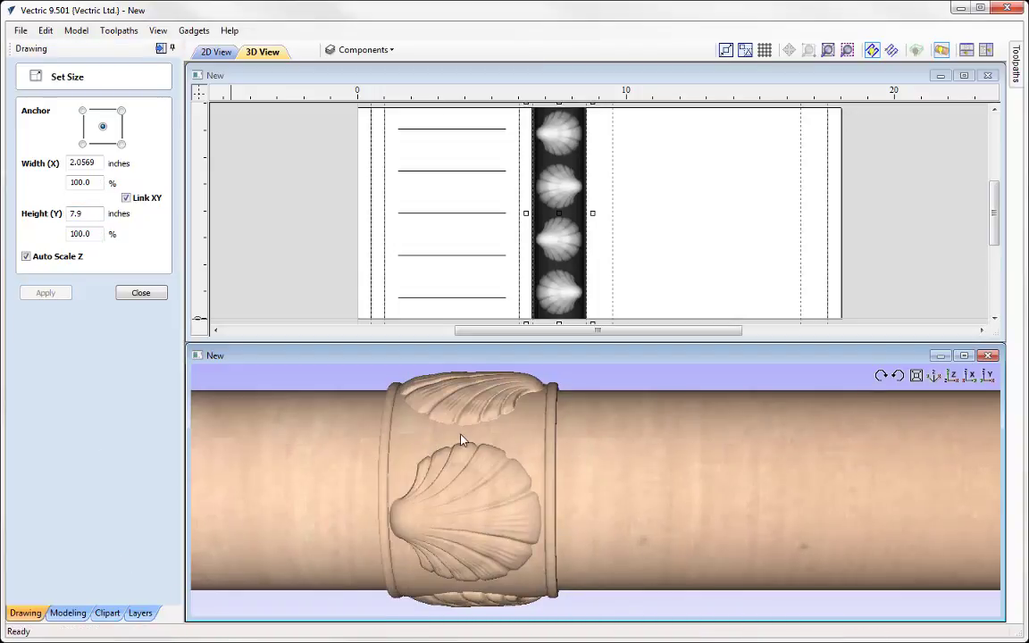
pyautogui.click(140, 292)
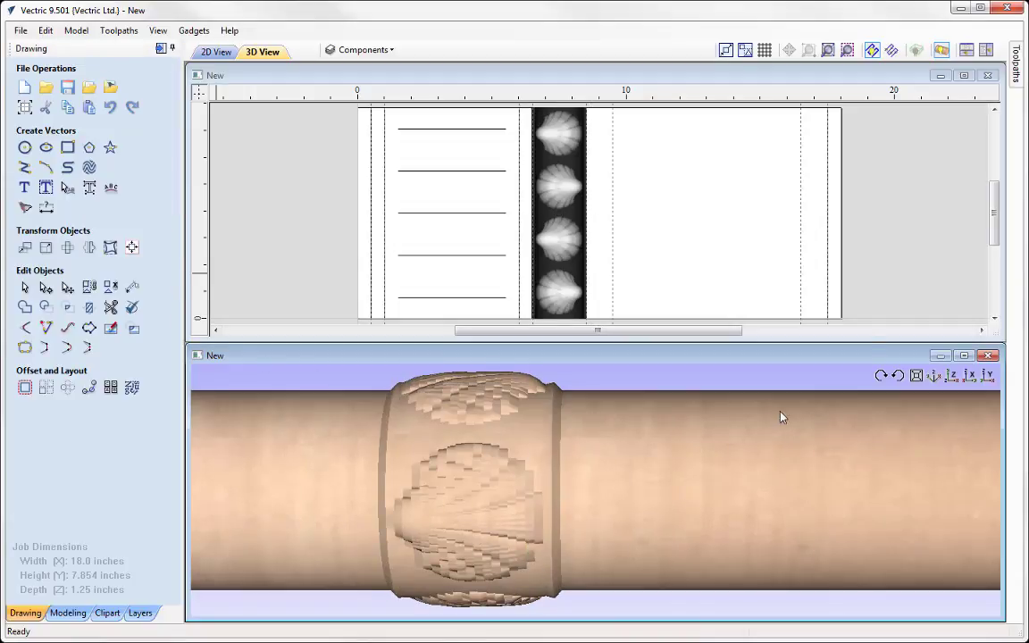
pyautogui.click(900, 379)
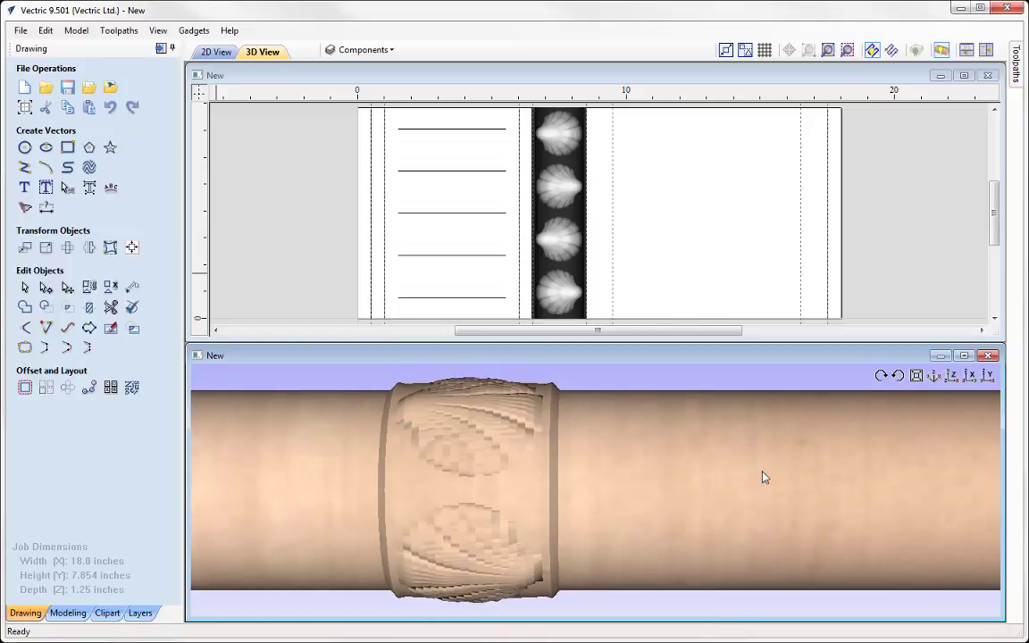
pyautogui.click(915, 375)
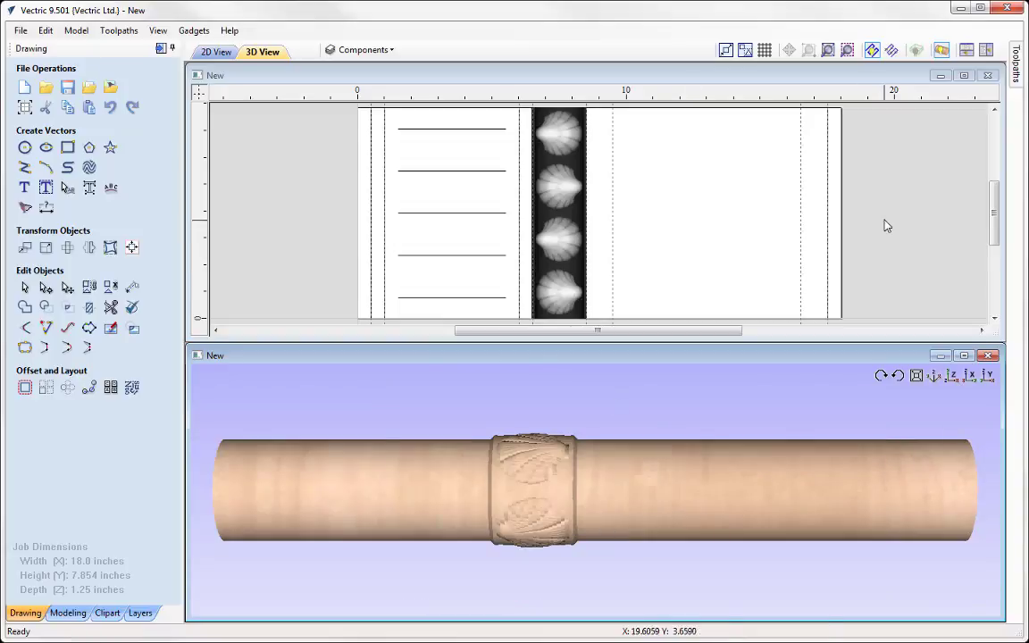
pyautogui.click(900, 277)
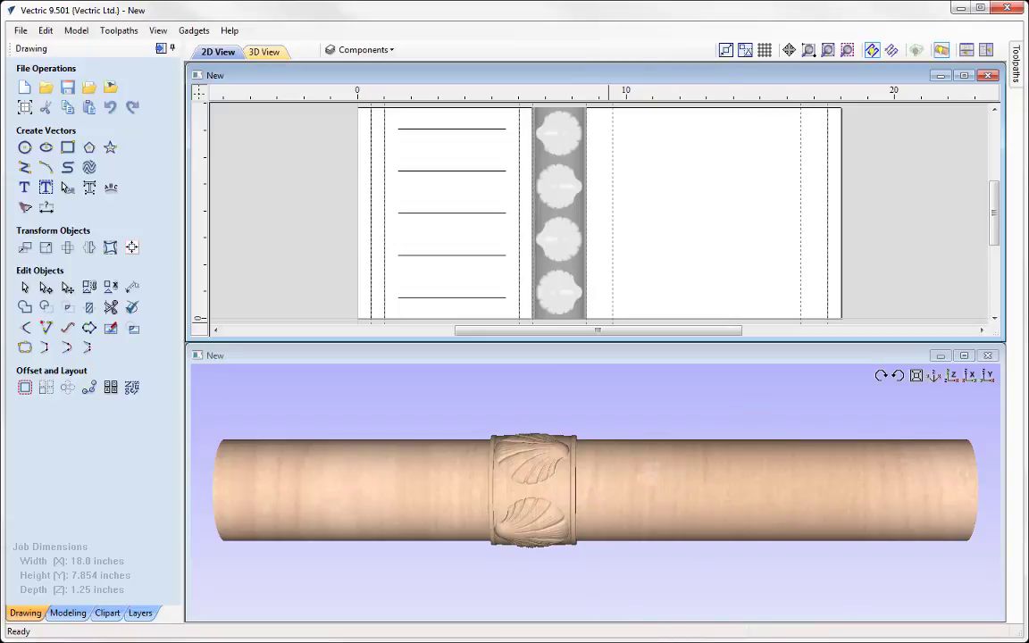
# Maximize the 2D view and show the component tree for the wrapped model.
pyautogui.click(68, 613)
pyautogui.click(963, 75)
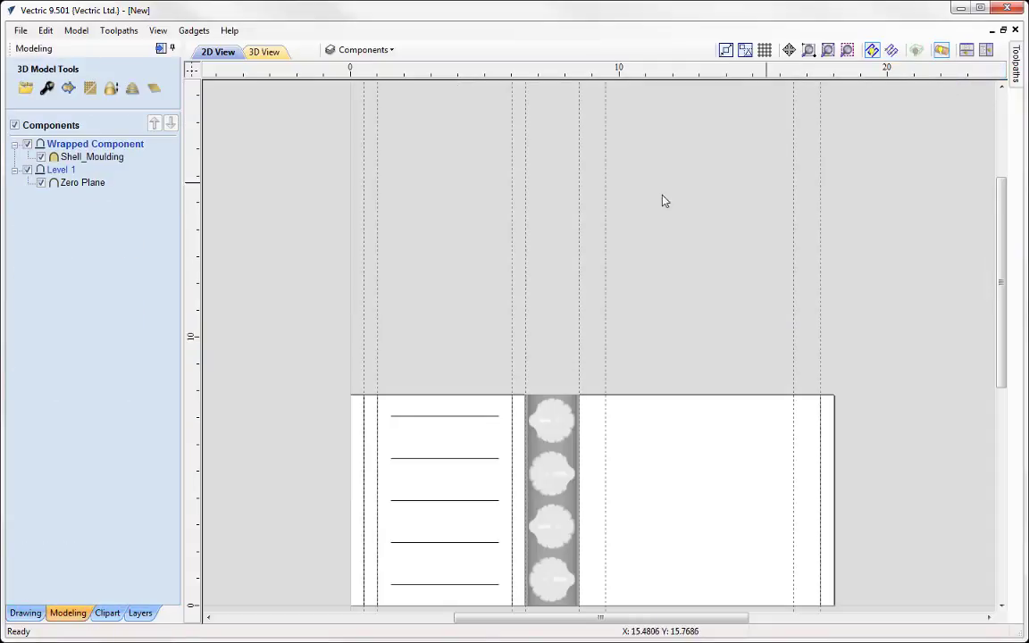
pyautogui.scroll(-2, 466, 277)
pyautogui.scroll(4, 612, 377)
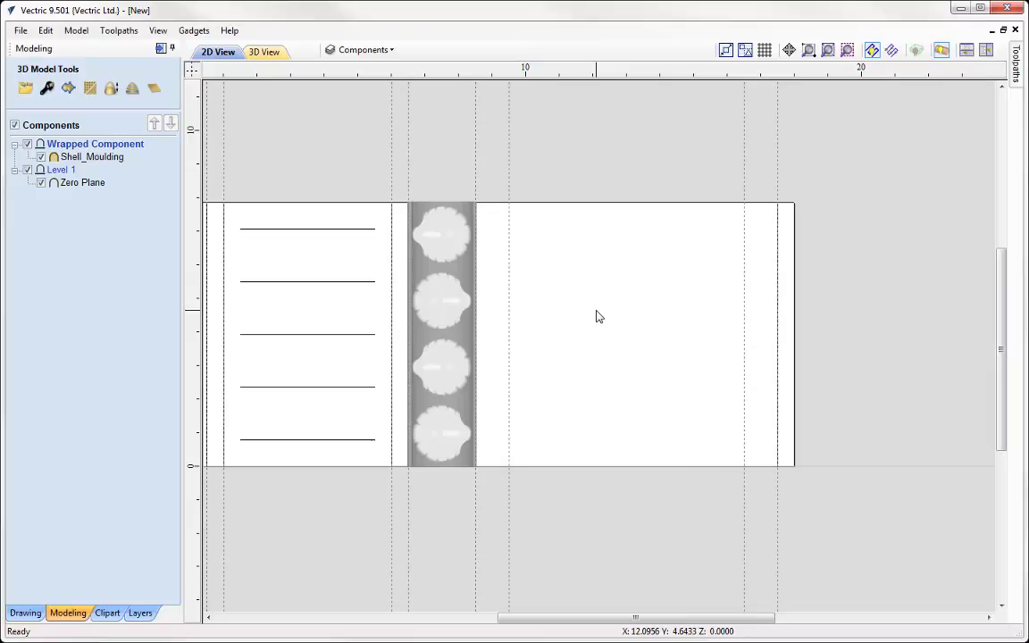
pyautogui.click(193, 31)
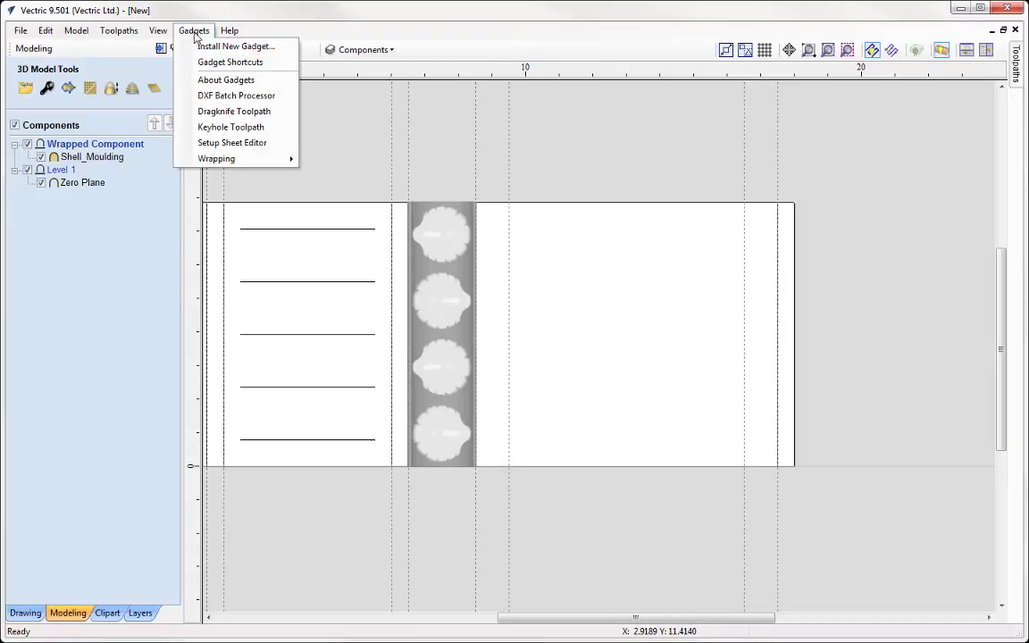
pyautogui.moveTo(203, 158)
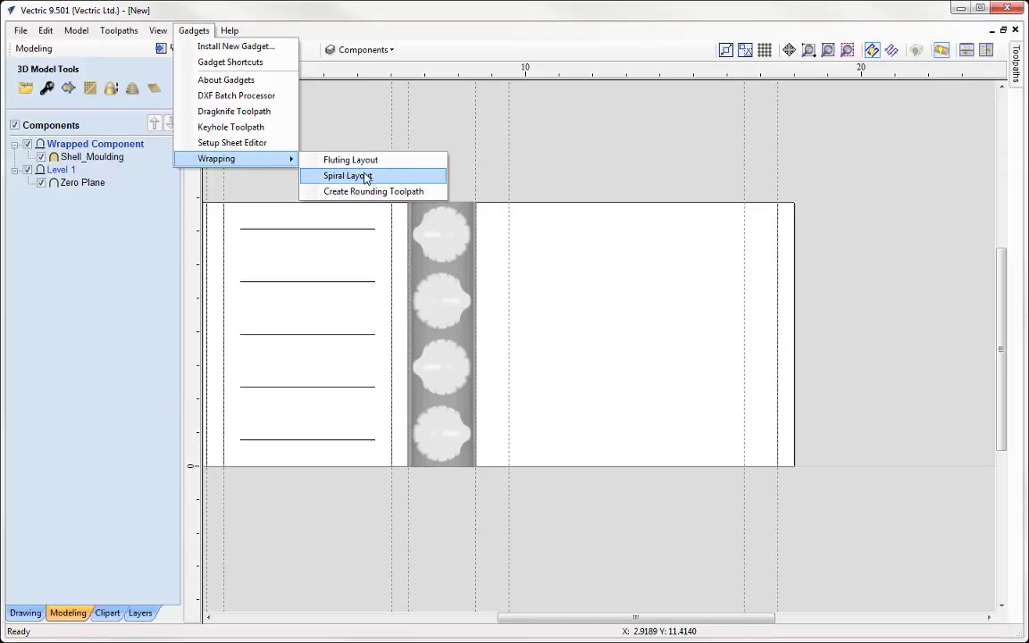
pyautogui.click(589, 246)
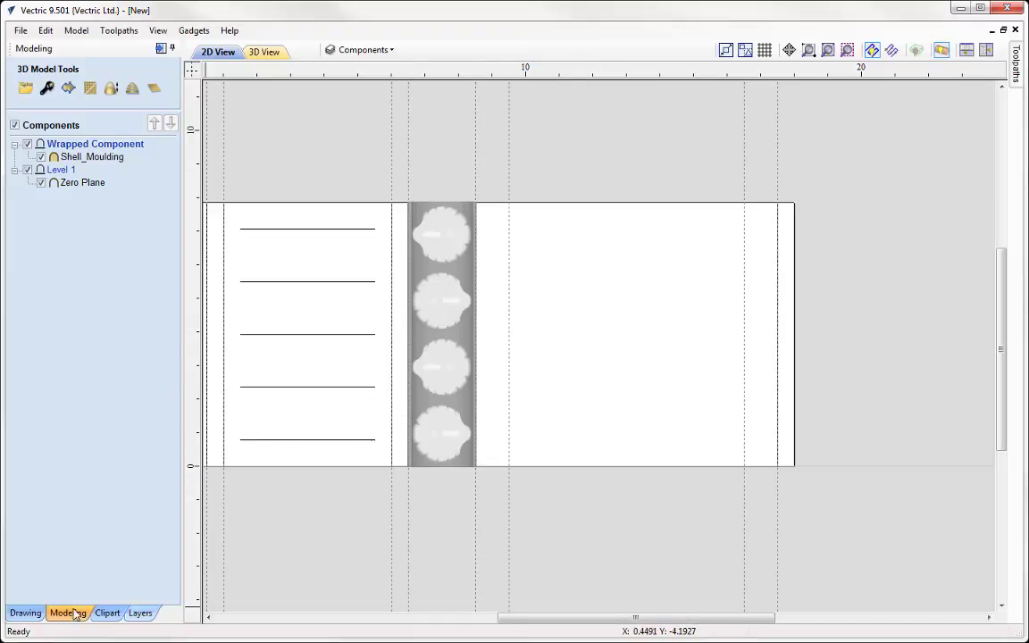
# Start a polyline with a 7-inch horizontal segment along the job's lower edge, from the guide at X 9.5 to the guide at X 16.5.
pyautogui.click(25, 612)
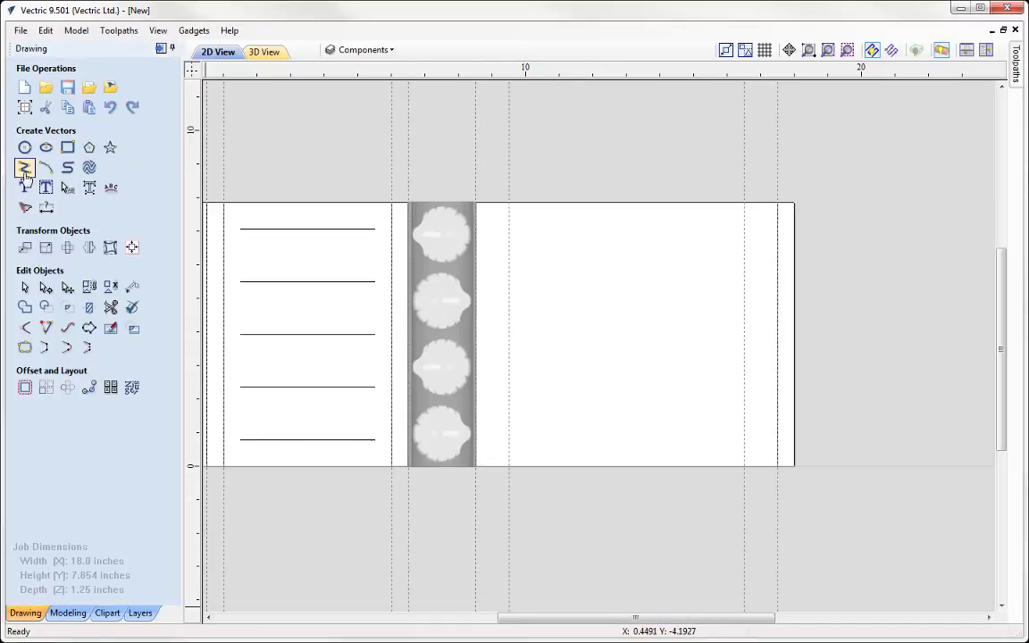
pyautogui.click(25, 170)
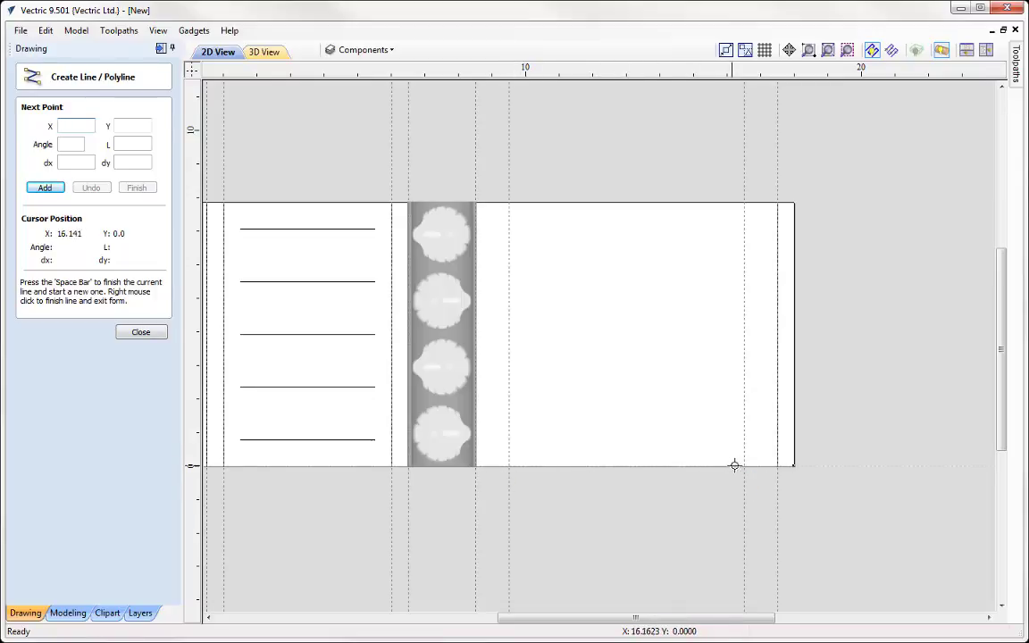
pyautogui.scroll(-1, 707, 463)
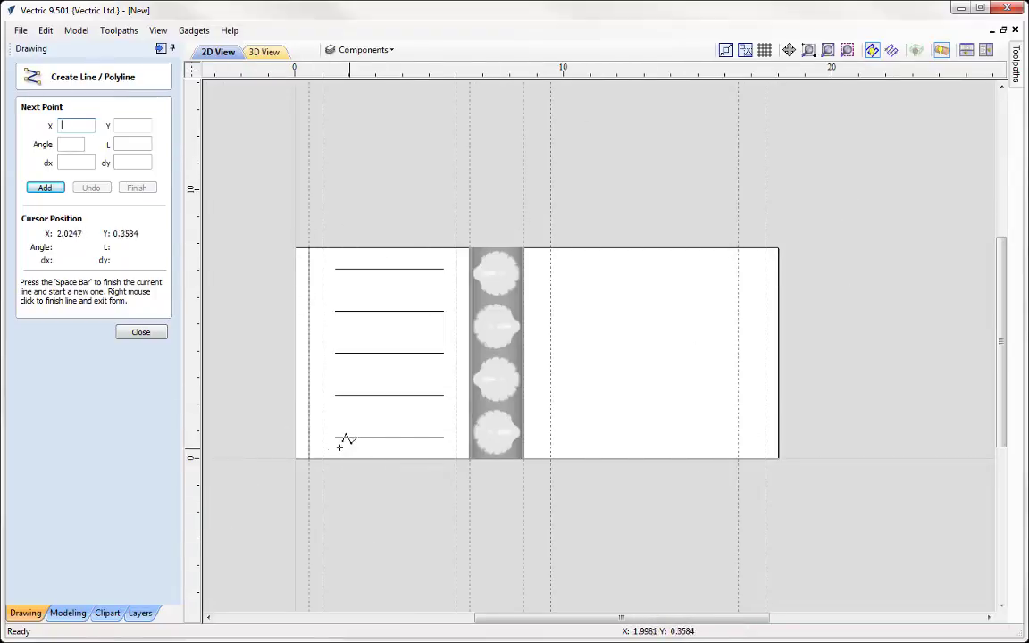
pyautogui.click(295, 457)
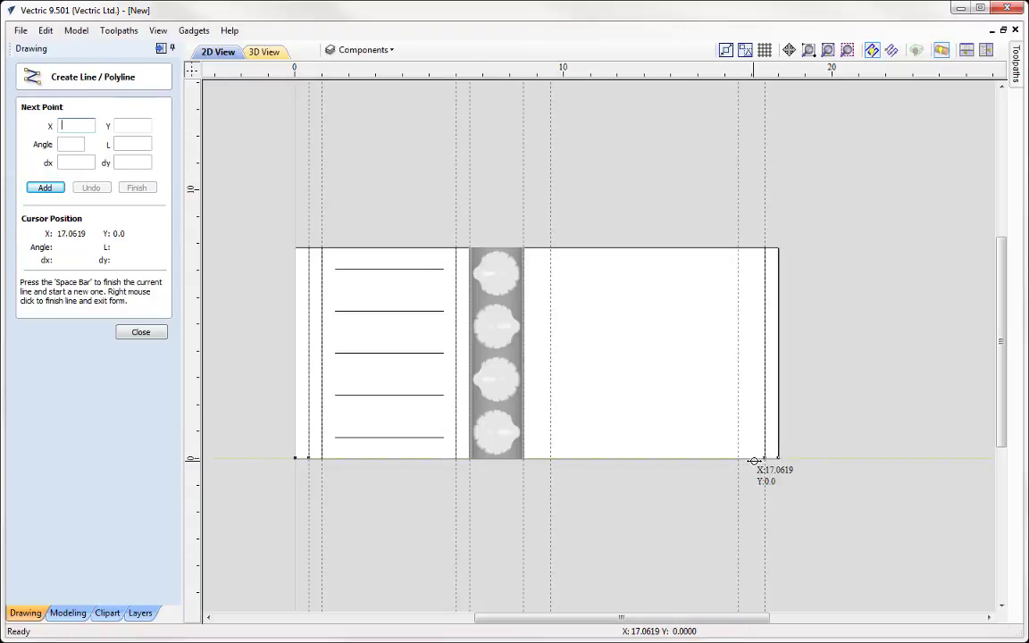
pyautogui.scroll(1, 772, 462)
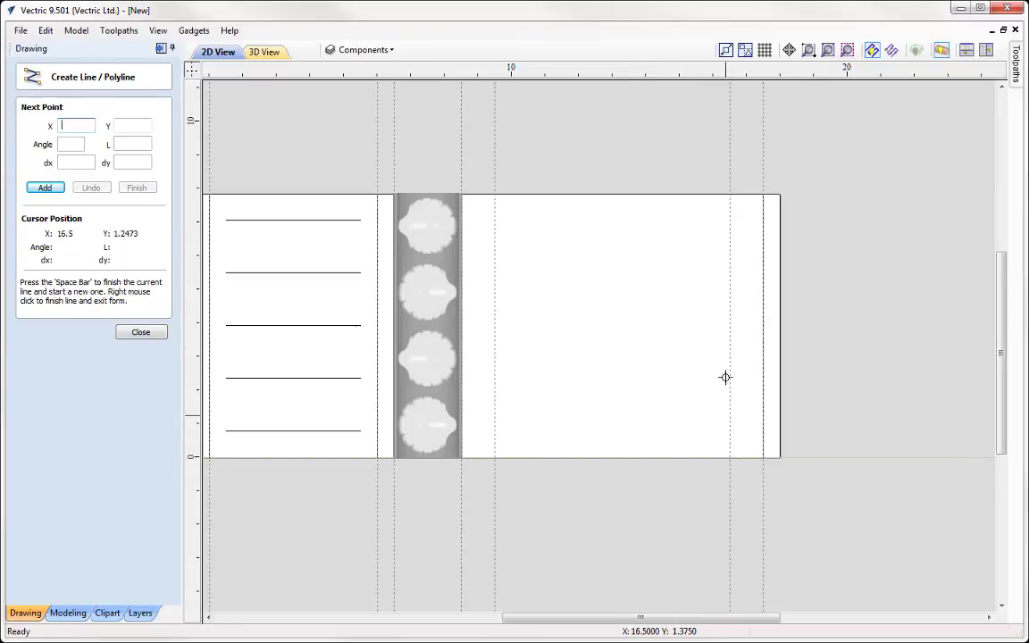
pyautogui.click(494, 457)
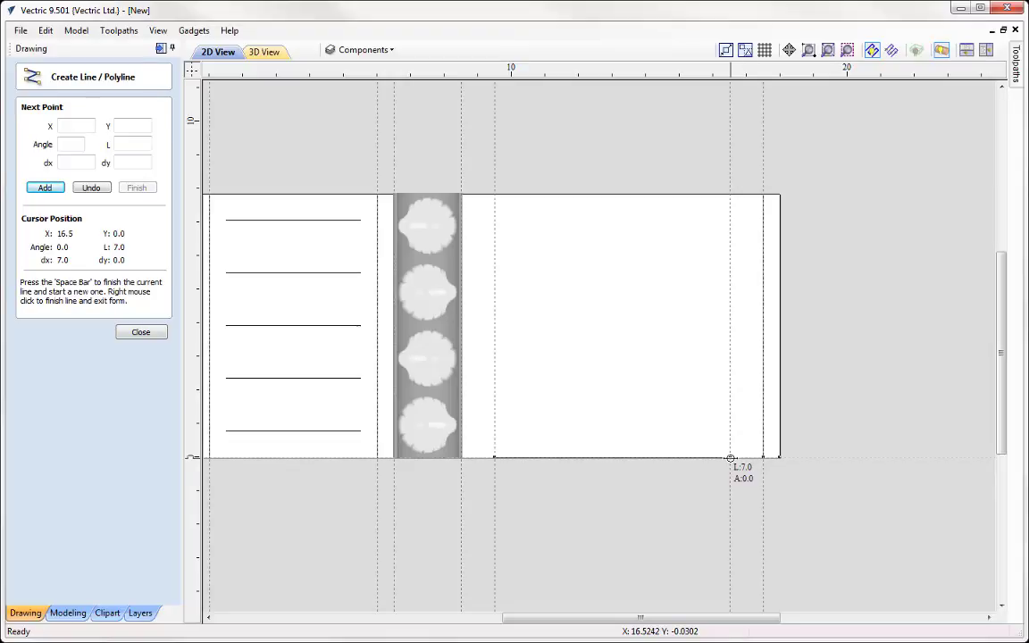
pyautogui.click(730, 457)
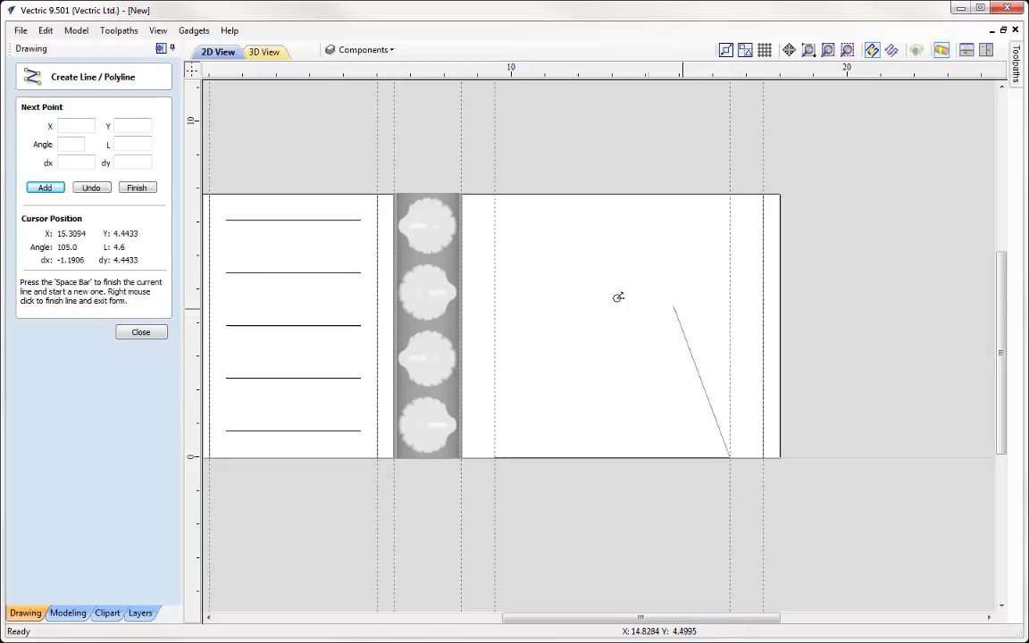
# Add a segment at 90 degrees with length y*2 (15.70796 inches) to the polyline and finish it.
pyautogui.click(68, 145)
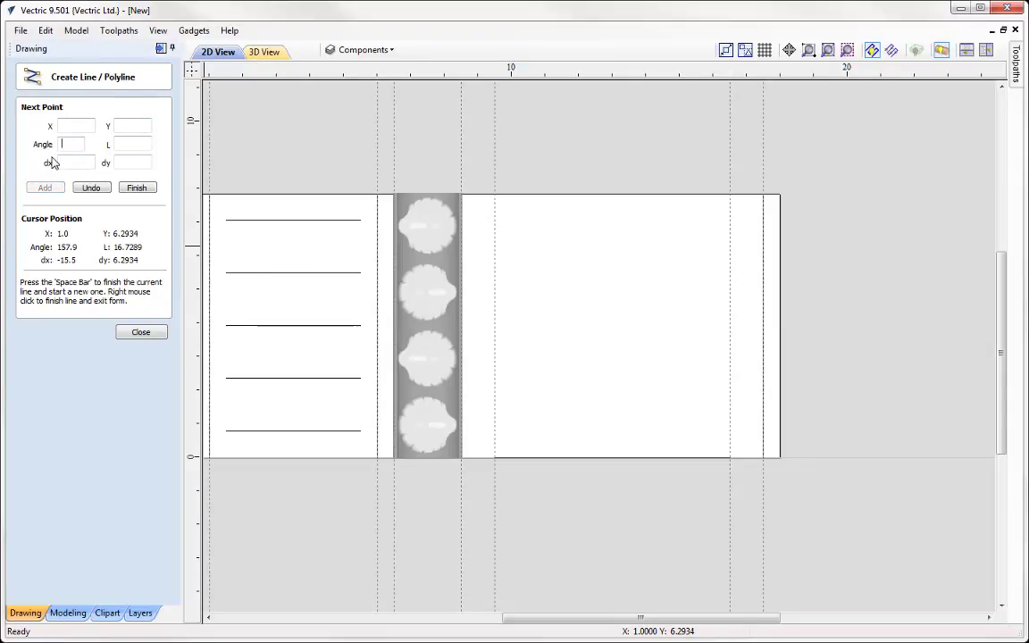
pyautogui.write('90')
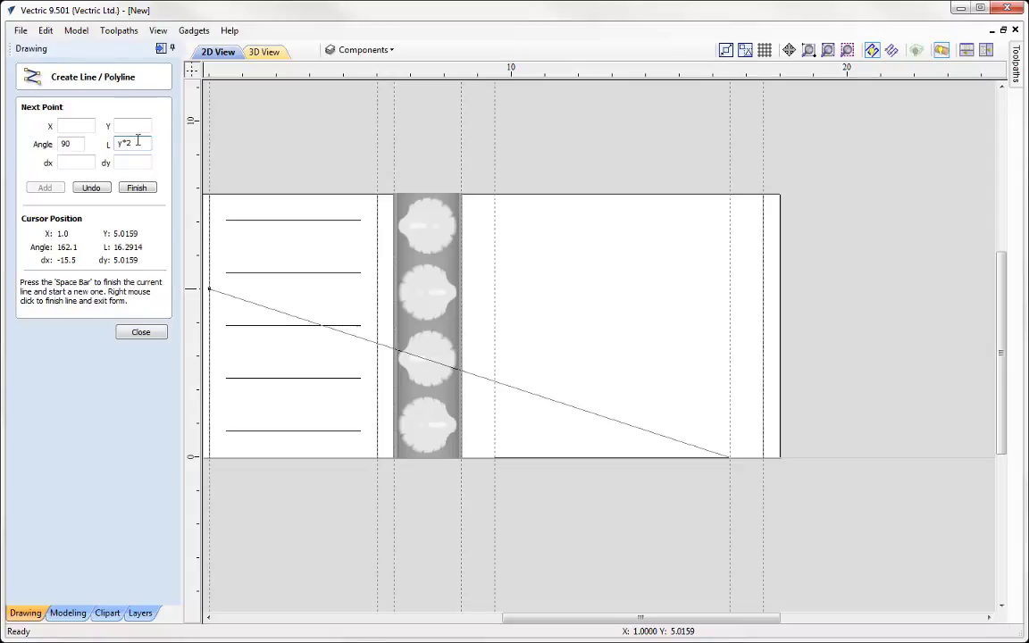
pyautogui.press('Tab')
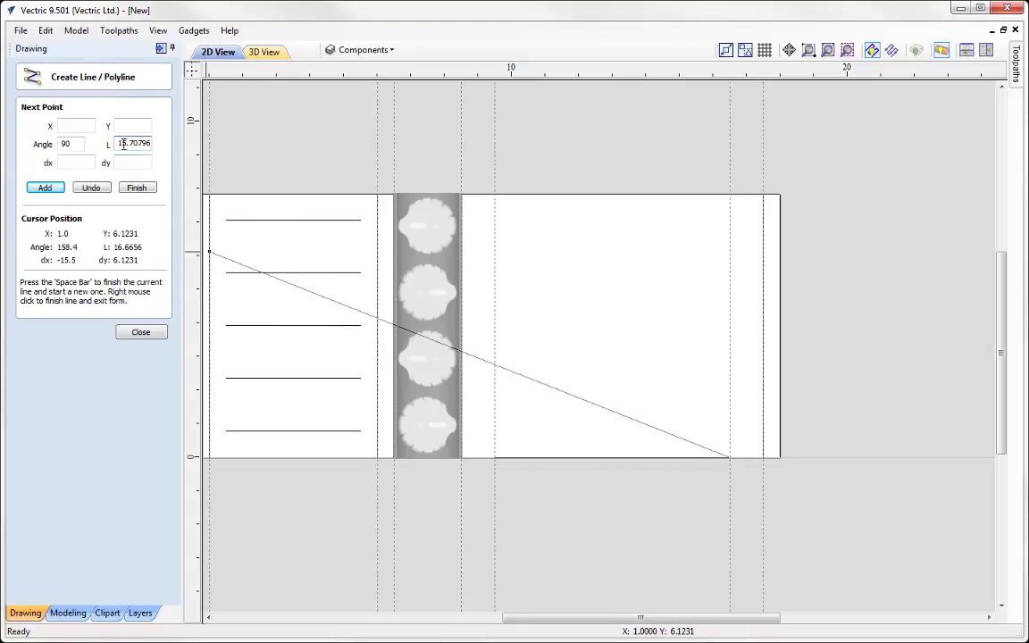
pyautogui.click(49, 192)
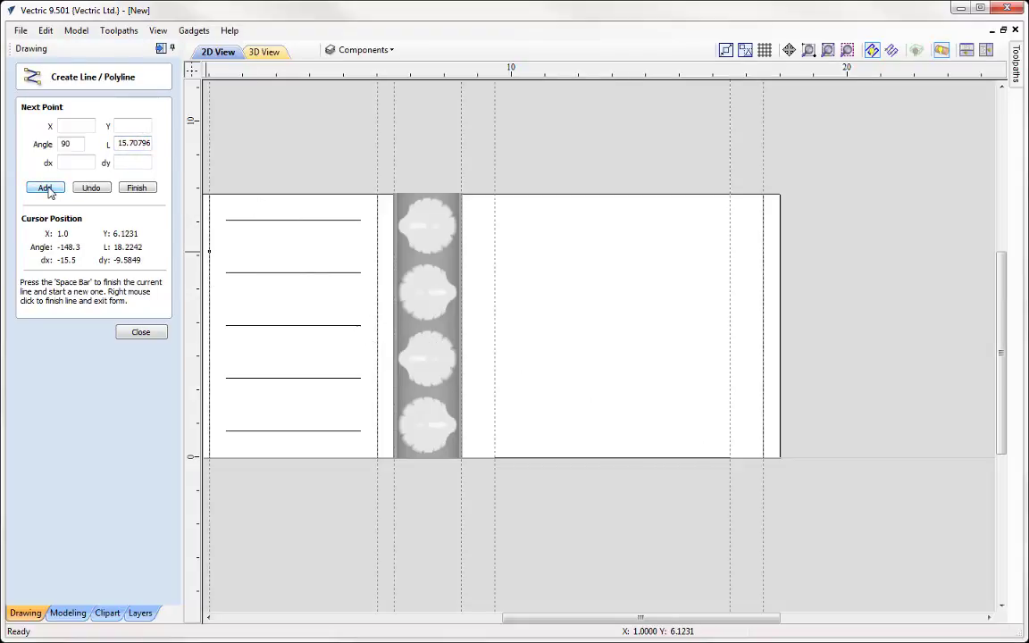
pyautogui.scroll(-3, 631, 303)
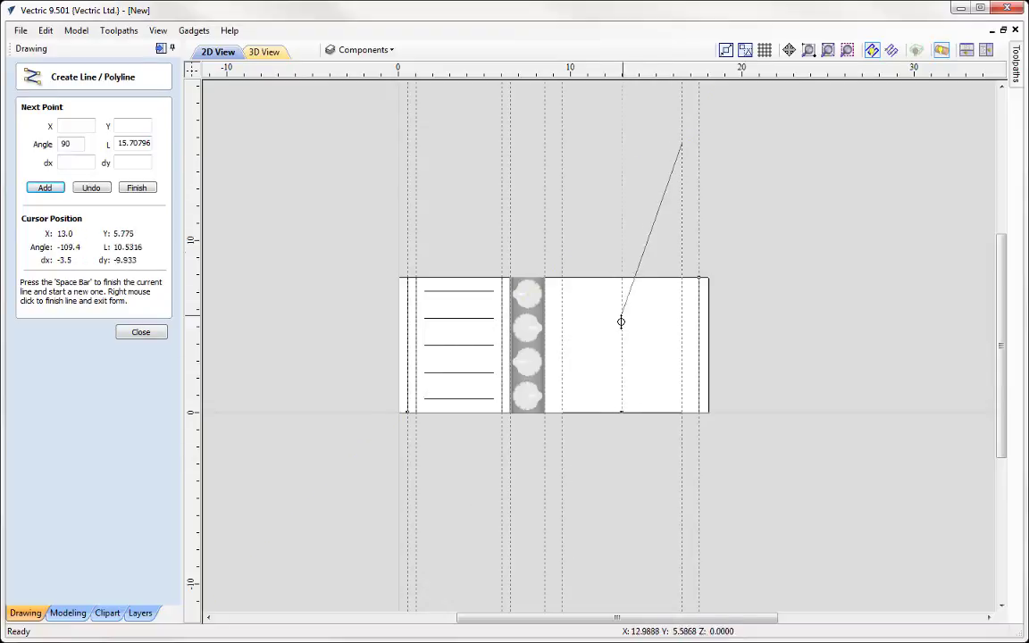
pyautogui.press('space')
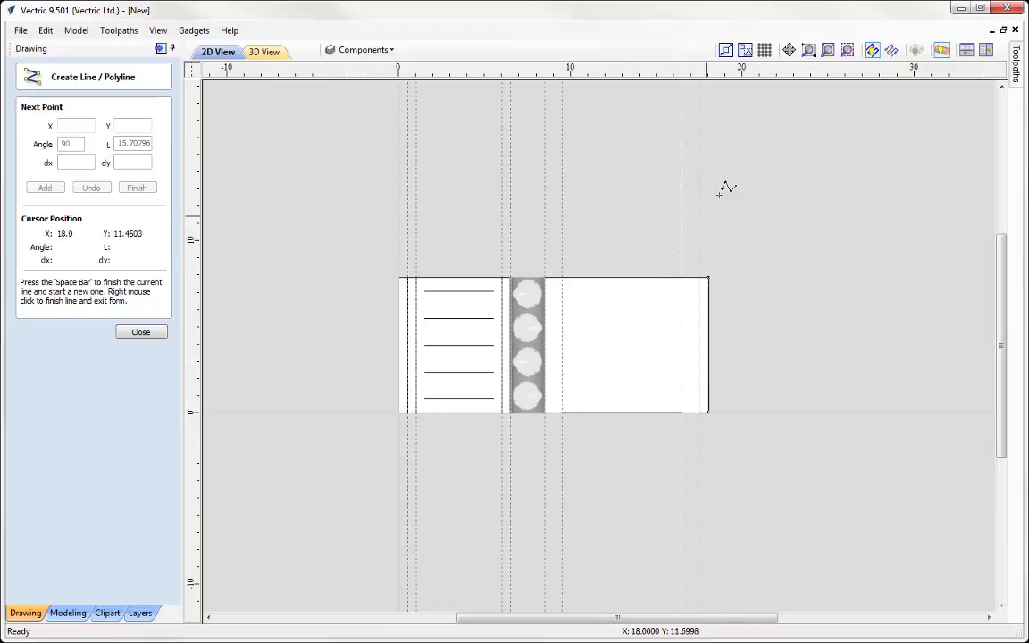
# Draw a diagonal line joining the polyline's two open ends, and delete the L-shaped construction polyline.
pyautogui.click(681, 142)
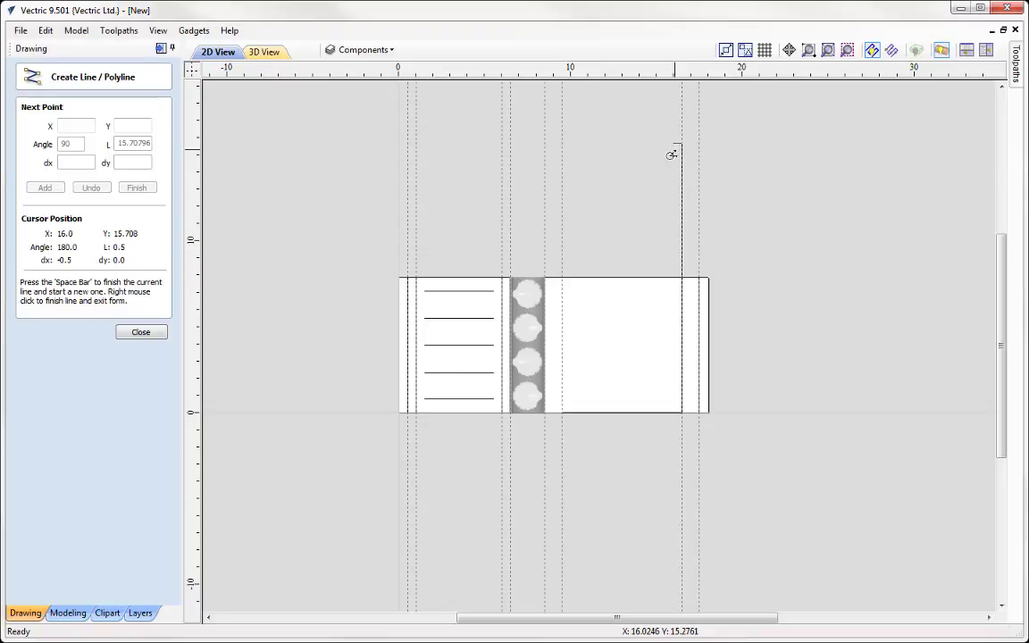
pyautogui.click(560, 411)
pyautogui.rightClick(652, 523)
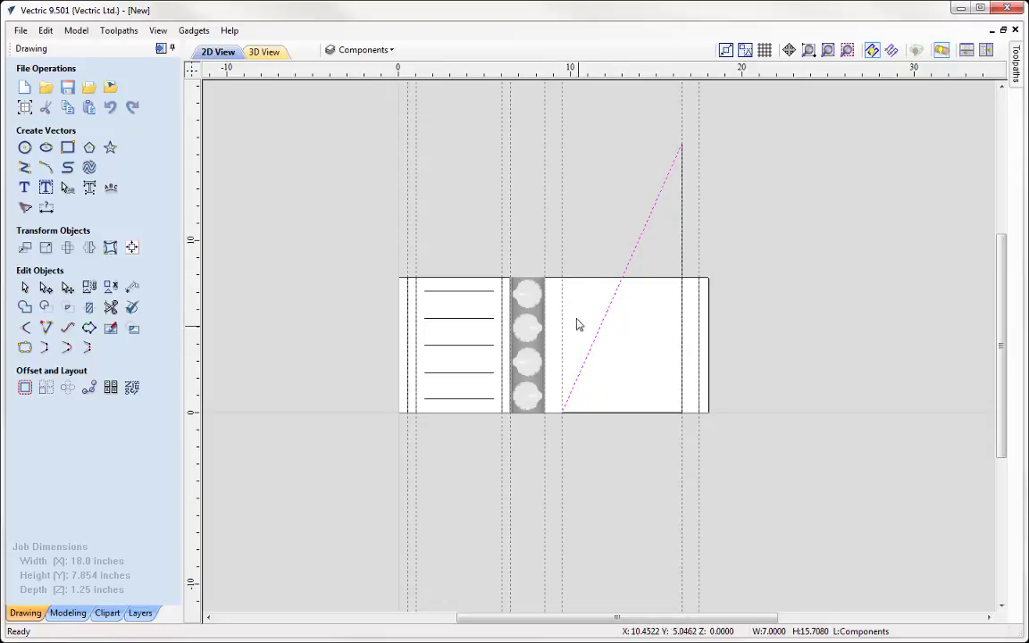
pyautogui.click(630, 412)
pyautogui.click(625, 470)
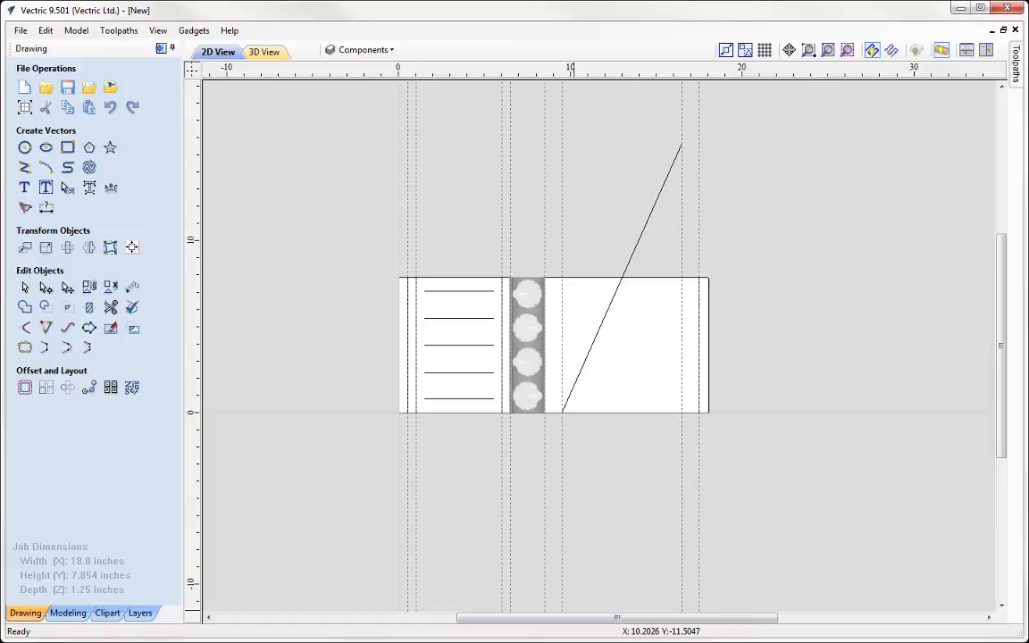
# Move the diagonal line to a new layer named Spiral Vector and deselect it.
pyautogui.click(595, 347)
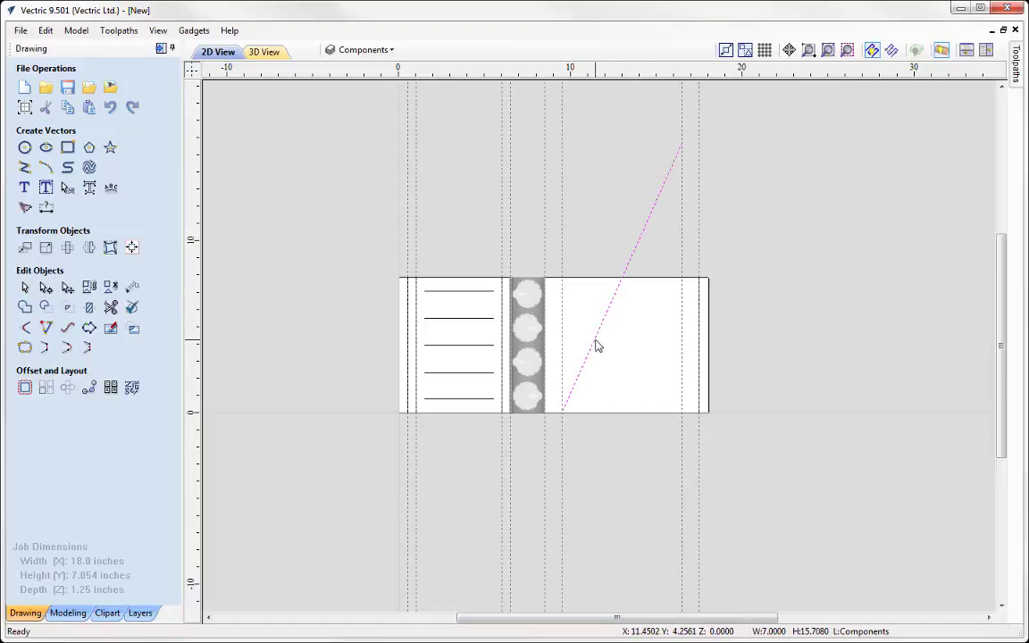
pyautogui.rightClick(596, 345)
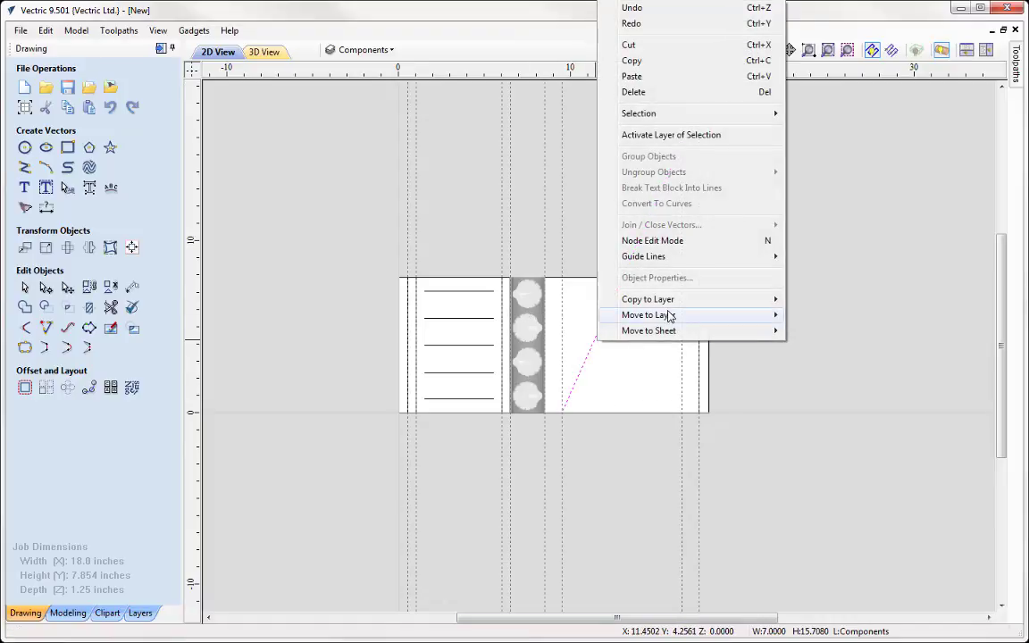
pyautogui.moveTo(602, 317)
pyautogui.click(849, 399)
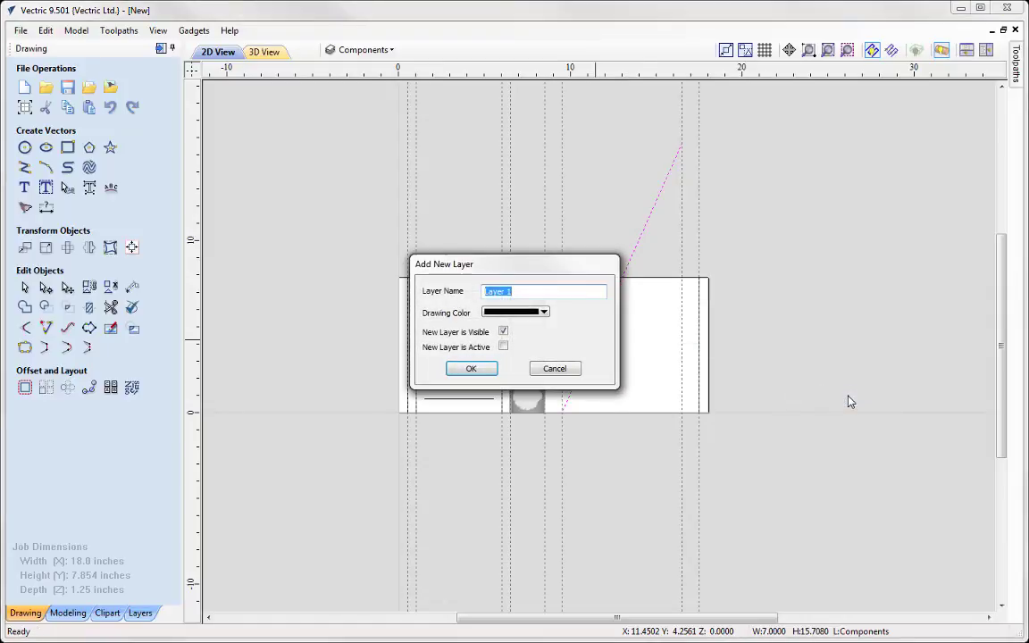
pyautogui.write('Spiral Vector')
pyautogui.click(470, 367)
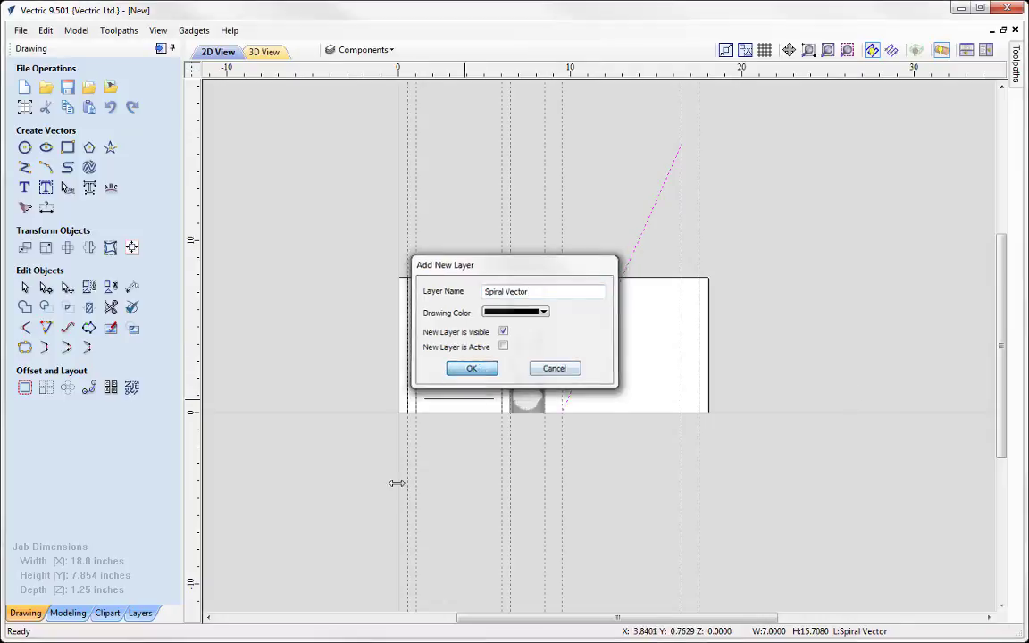
pyautogui.click(631, 386)
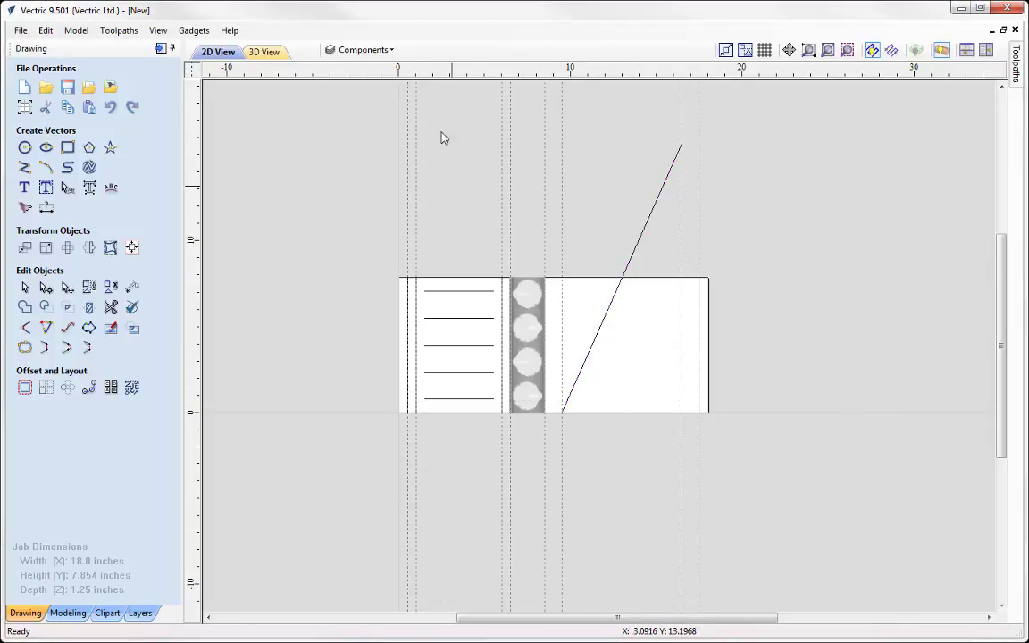
pyautogui.click(384, 50)
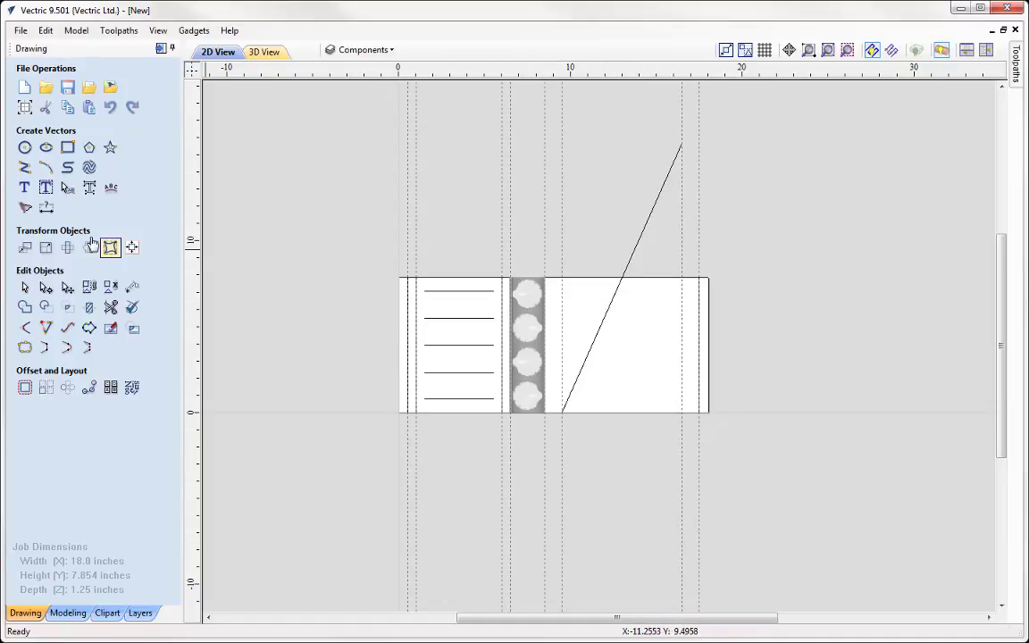
# Add a length dimension along the diagonal line, placed on the Dimensions layer with its text over the flute area.
pyautogui.click(46, 210)
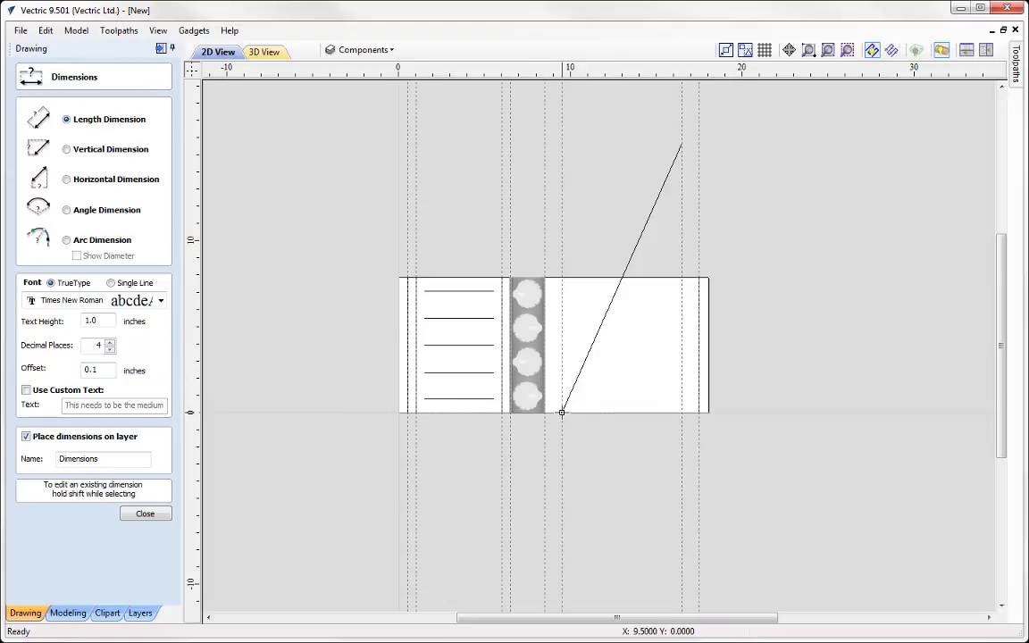
pyautogui.click(561, 412)
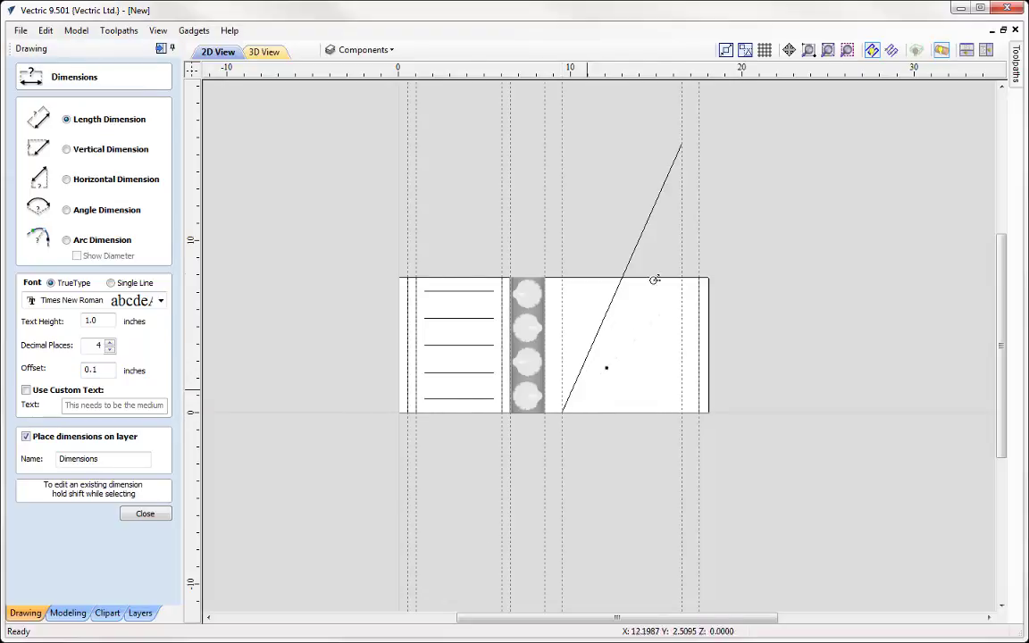
pyautogui.click(682, 139)
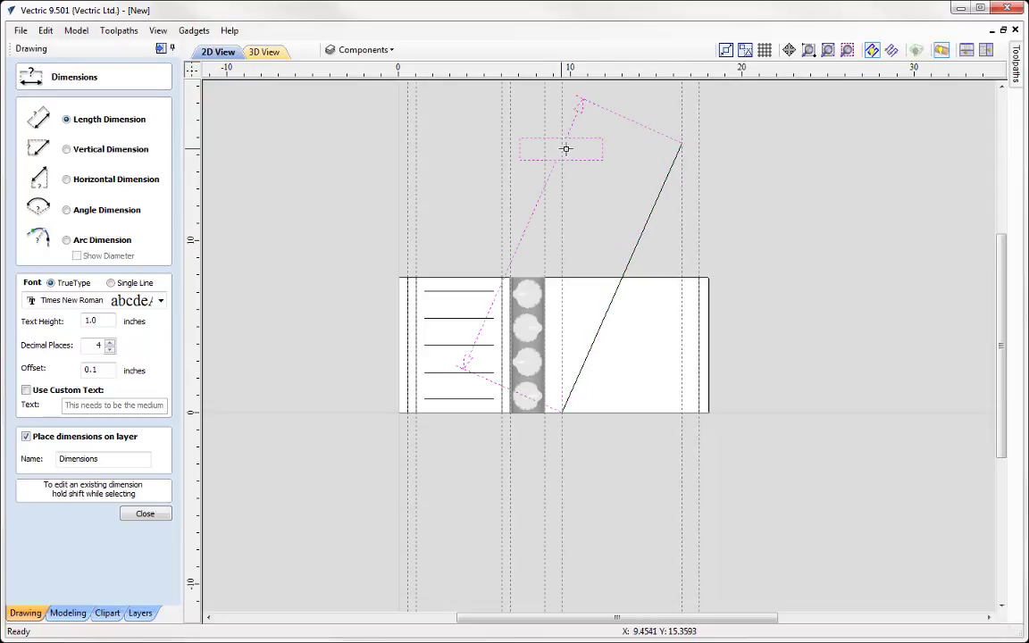
pyautogui.click(462, 154)
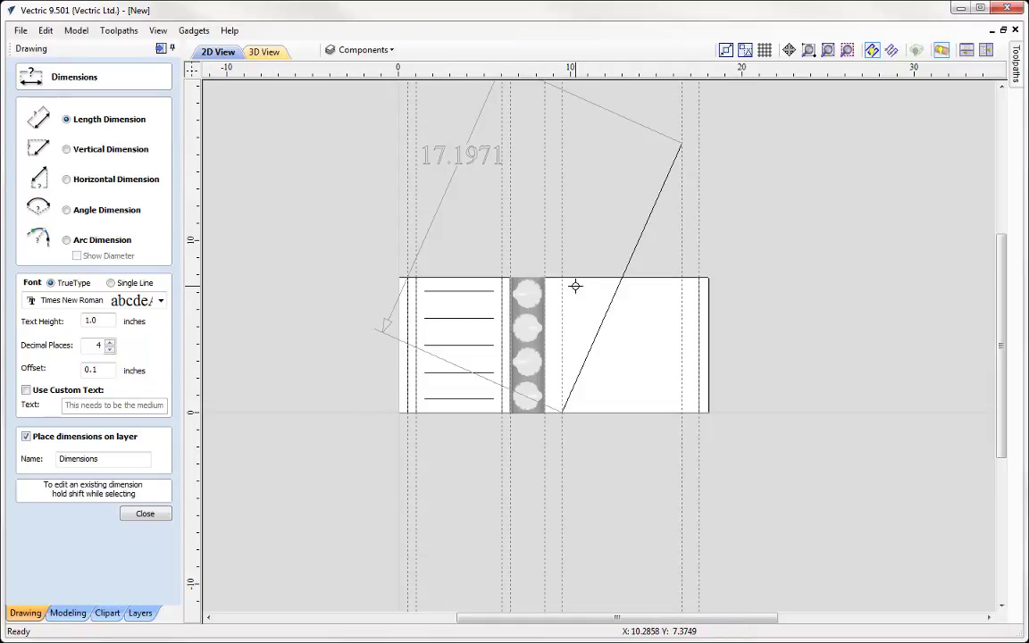
# Add an angle dimension between the vertical at X 9.5 and the diagonal line, and finish dimensioning.
pyautogui.click(67, 211)
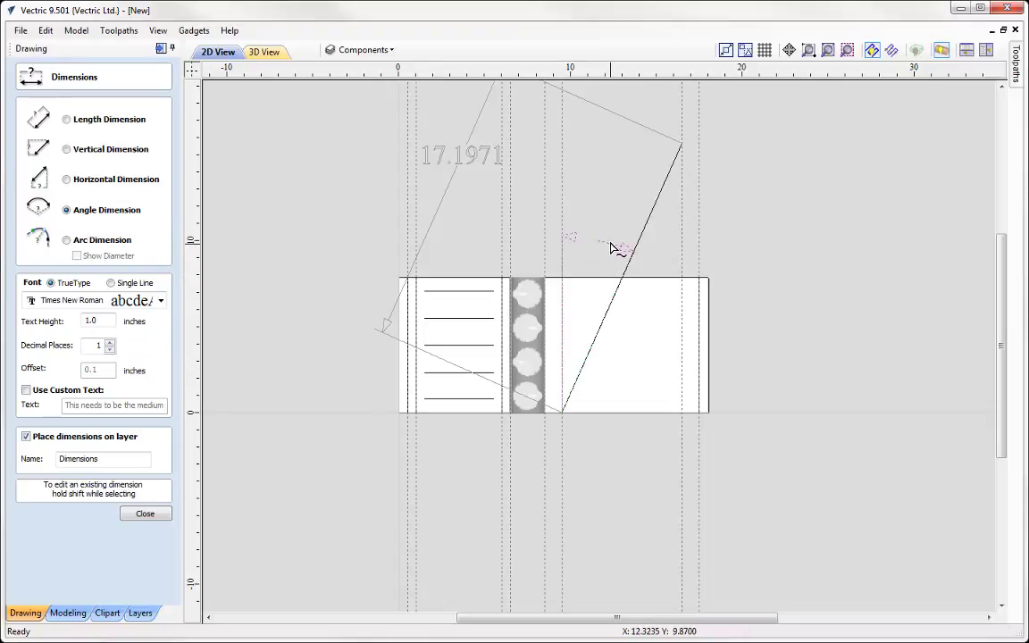
pyautogui.click(616, 188)
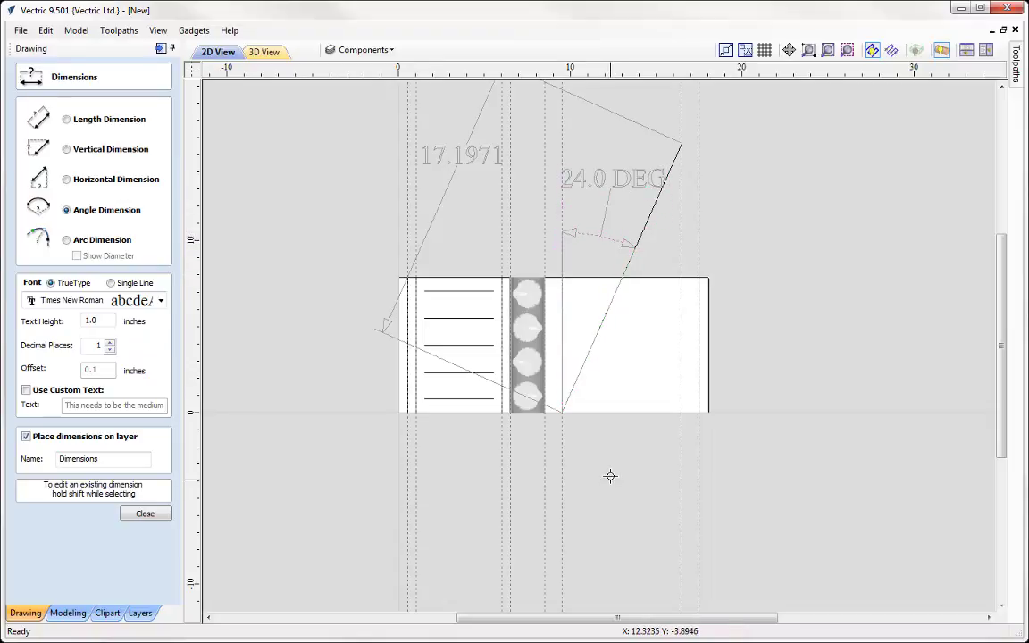
pyautogui.click(149, 515)
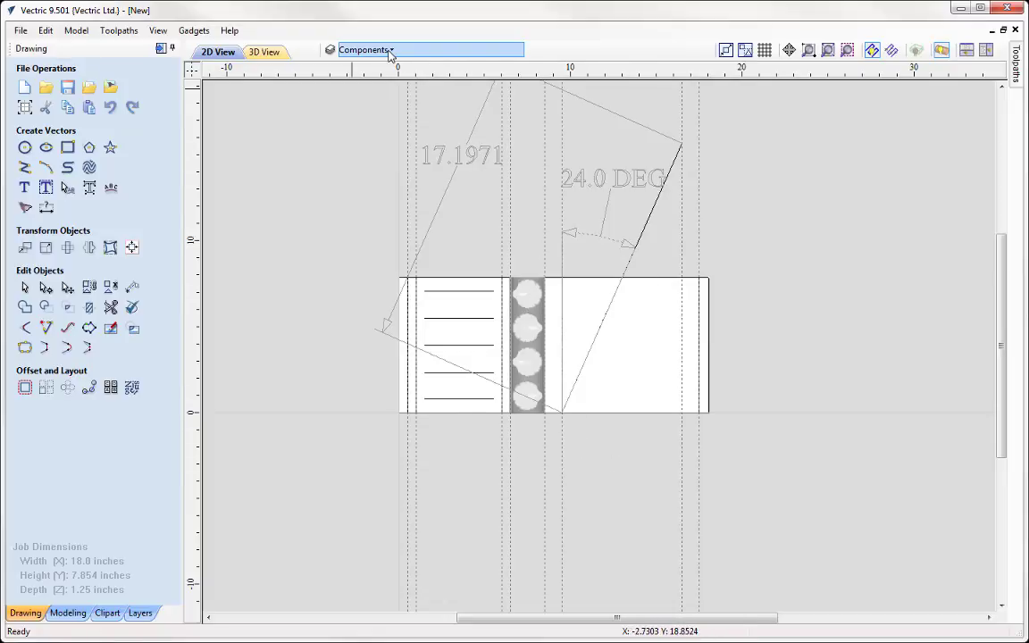
# Insert the Weave31-i clipart from the Weaves library folder into the model.
pyautogui.click(107, 613)
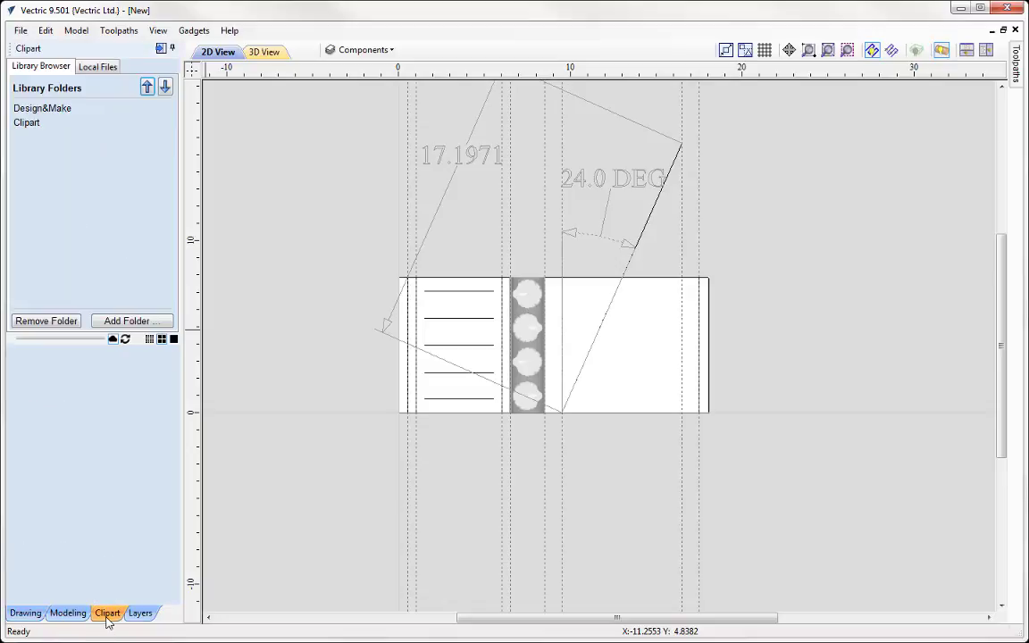
pyautogui.click(30, 125)
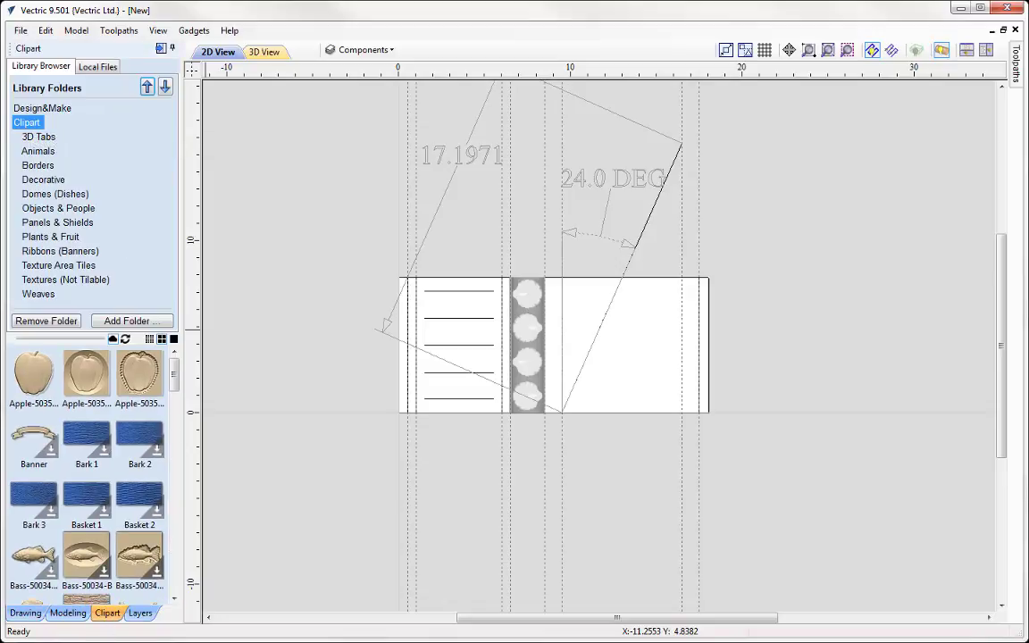
pyautogui.click(39, 294)
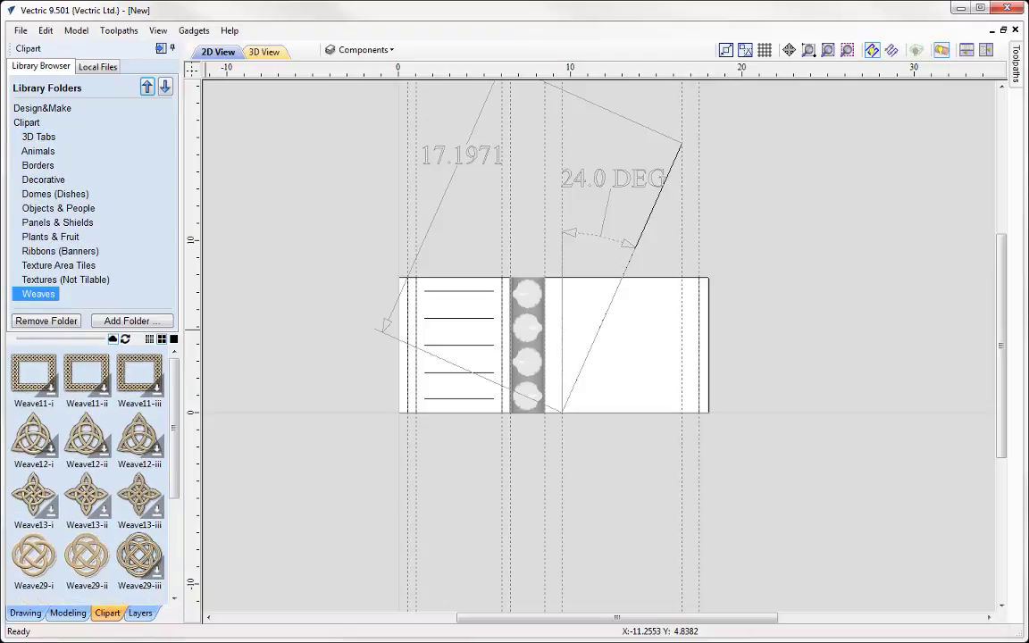
pyautogui.moveTo(174, 407); pyautogui.dragTo(176, 495)
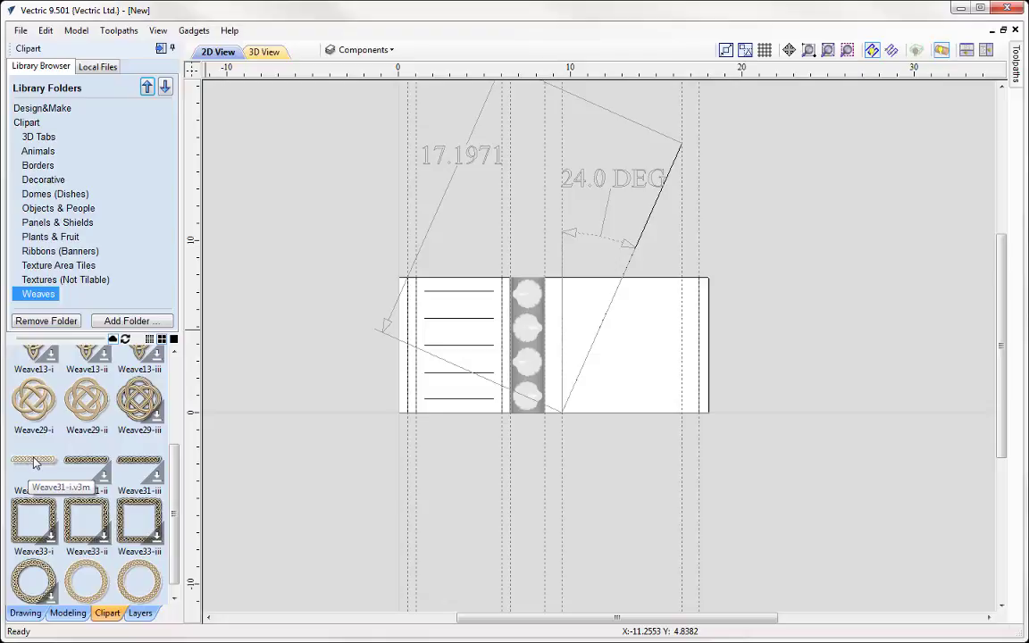
pyautogui.doubleClick(34, 461)
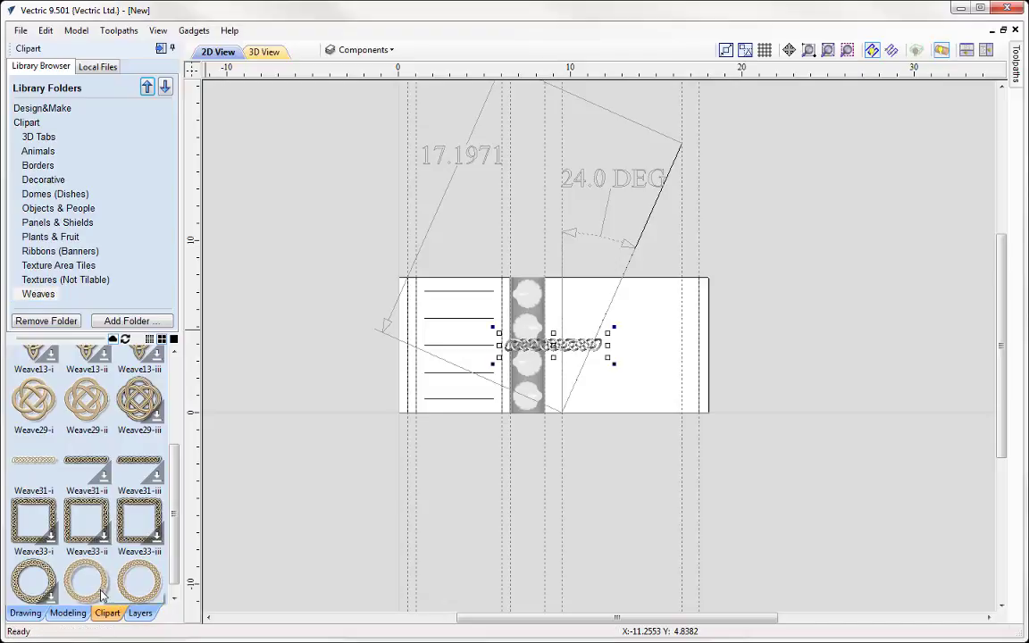
# Add a new component level named Spiral Component and move the Weave31-i component into it.
pyautogui.click(68, 612)
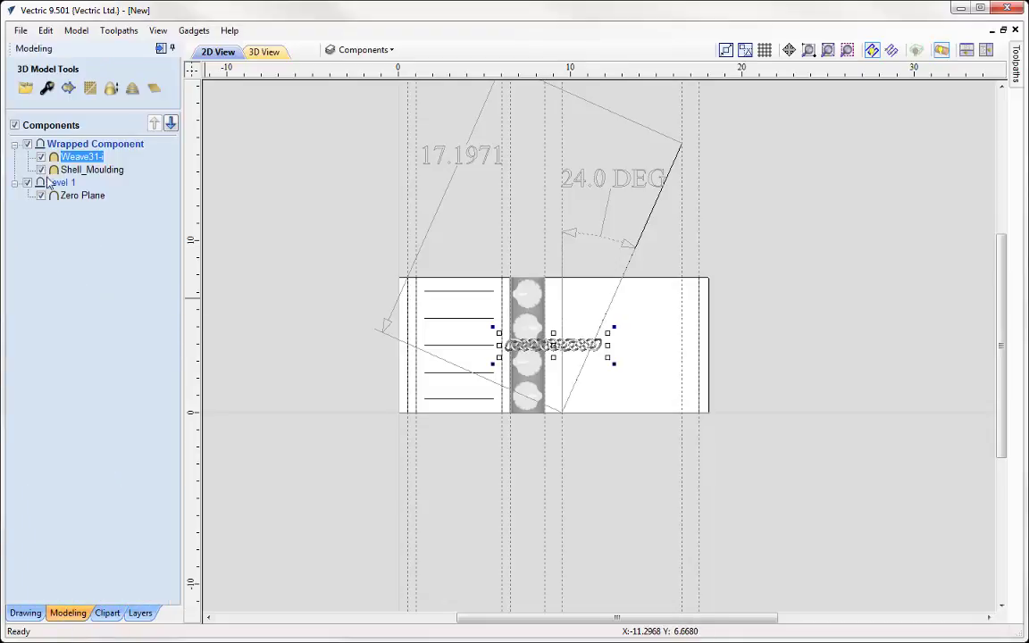
pyautogui.rightClick(106, 154)
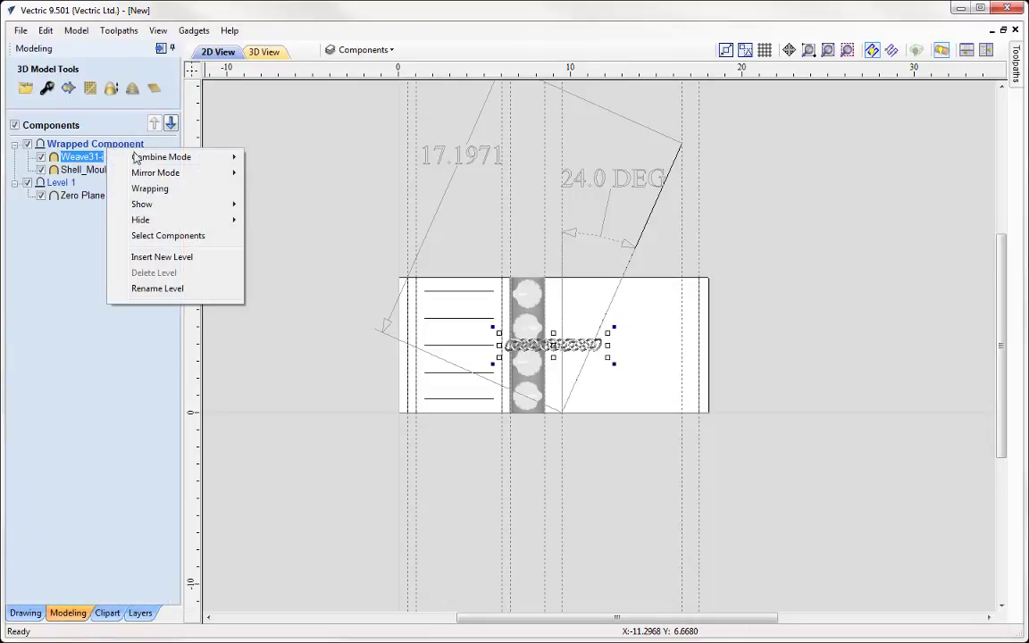
pyautogui.click(135, 257)
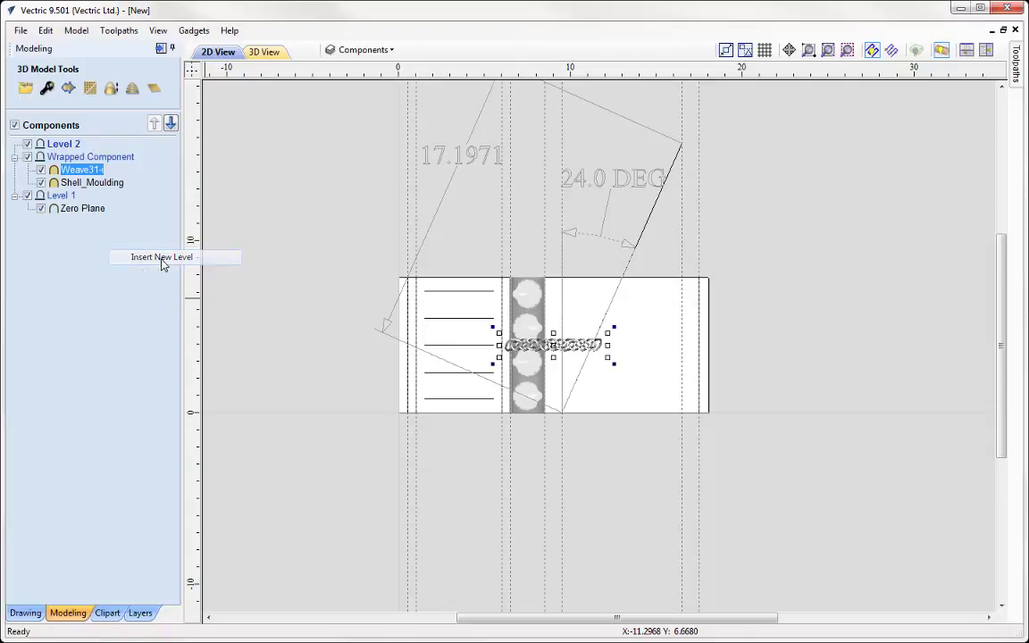
pyautogui.click(72, 146)
pyautogui.rightClick(75, 148)
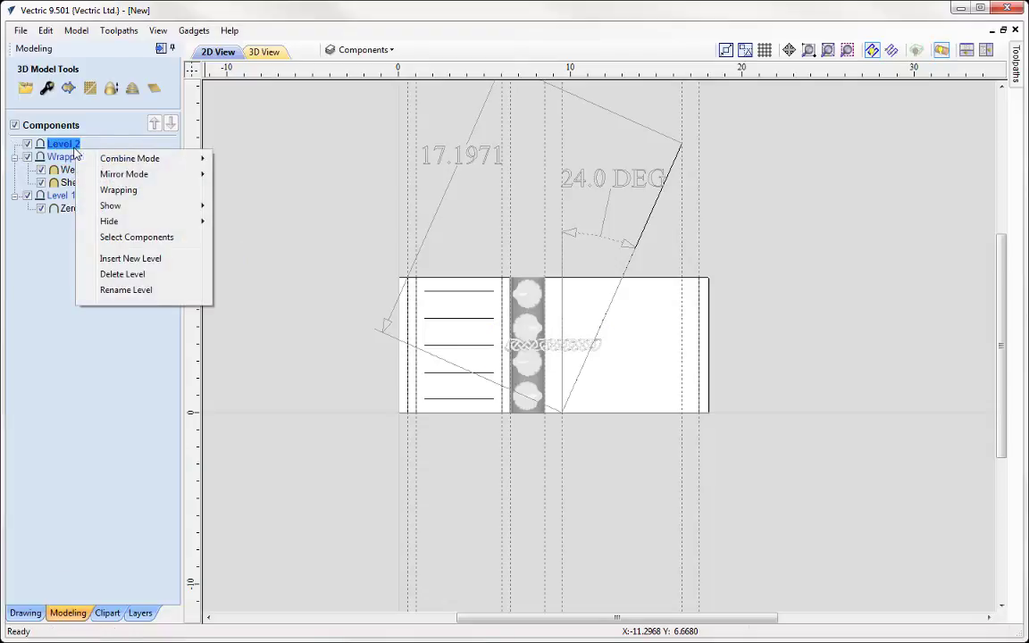
pyautogui.click(129, 289)
pyautogui.write('Spiral Component')
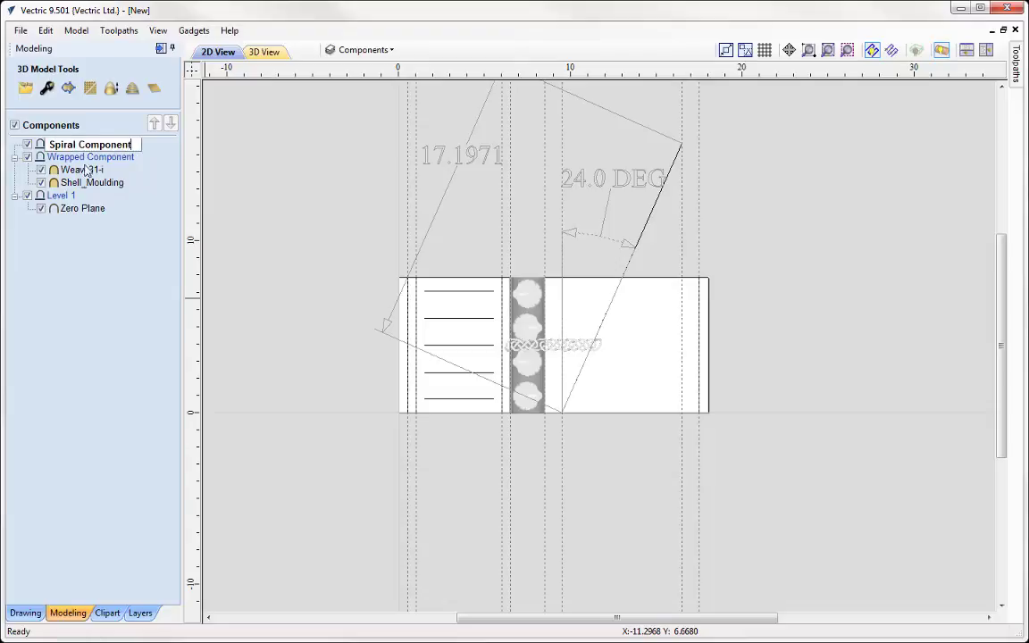
pyautogui.press('Return')
pyautogui.click(81, 170)
pyautogui.moveTo(79, 174); pyautogui.dragTo(89, 145)
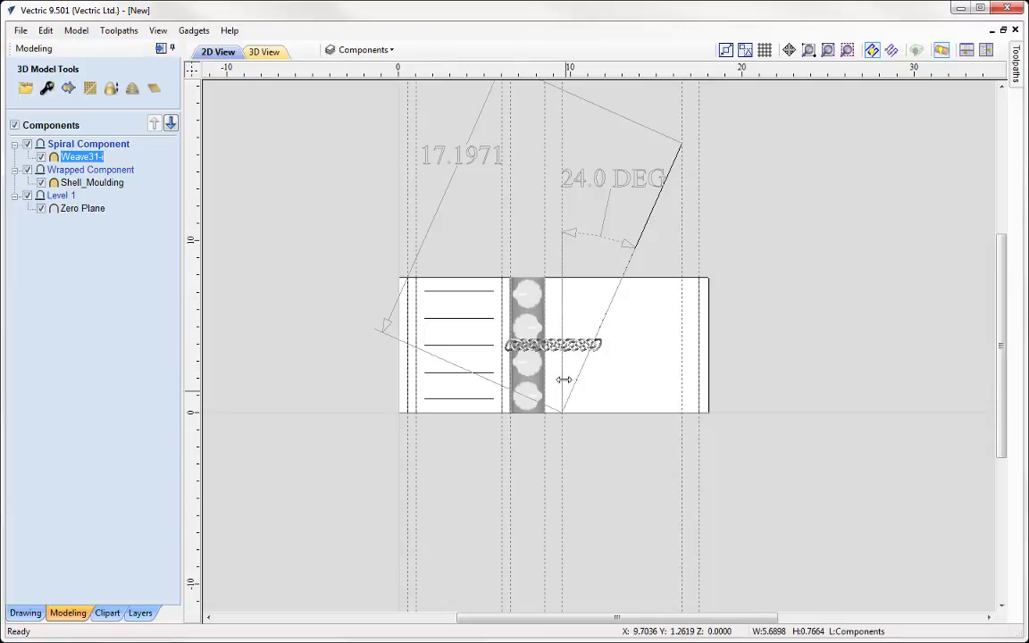
# Place a horizontally aligned copy of the weave beside the original with their ends overlapping, and group the two components.
pyautogui.scroll(3, 562, 378)
pyautogui.scroll(1, 682, 351)
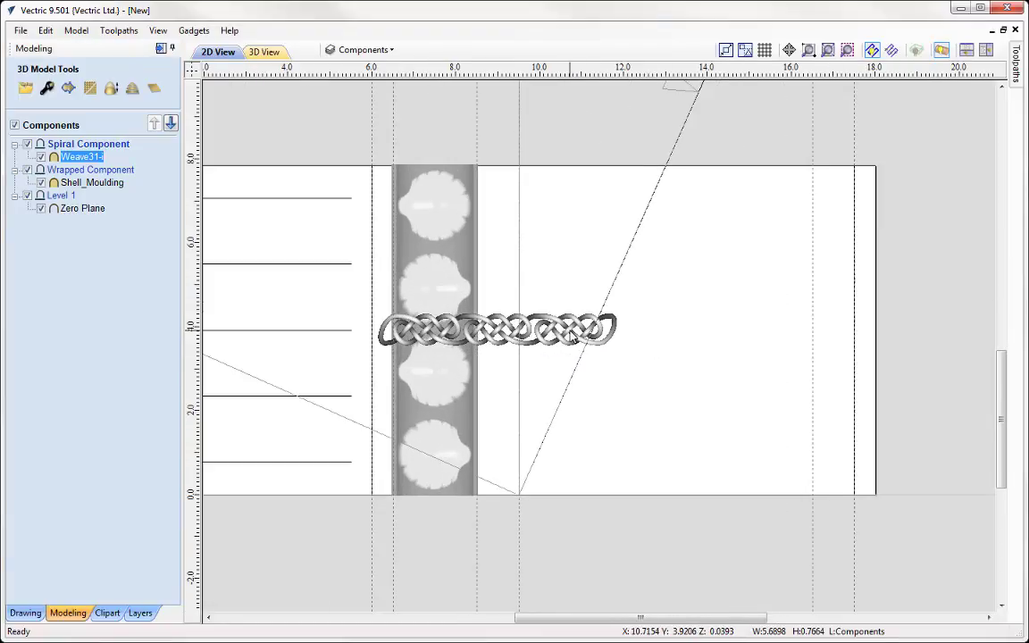
pyautogui.click(569, 330)
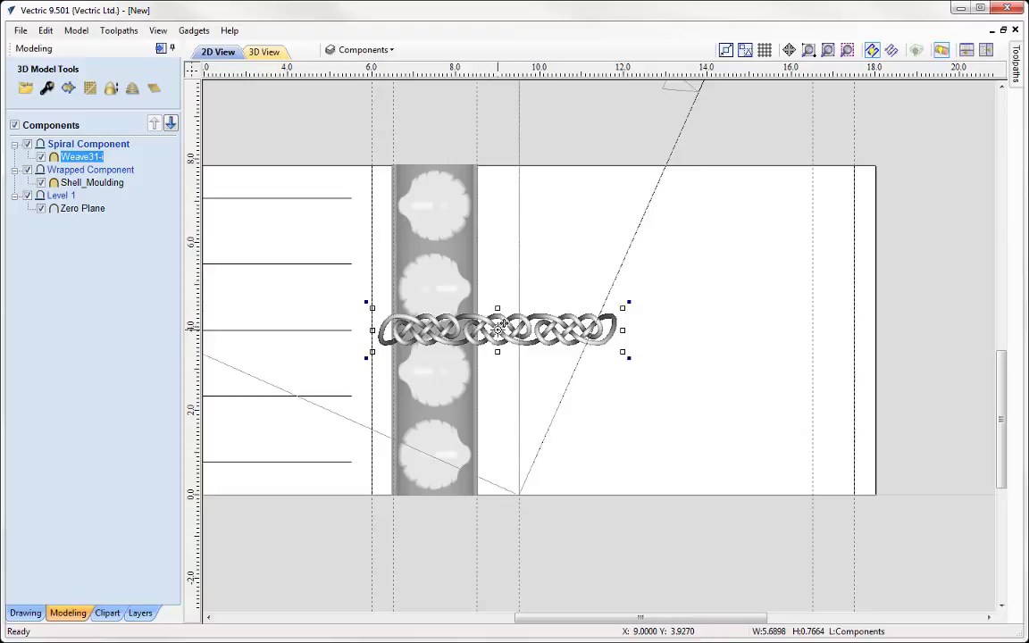
pyautogui.moveTo(497, 329); pyautogui.dragTo(682, 362)
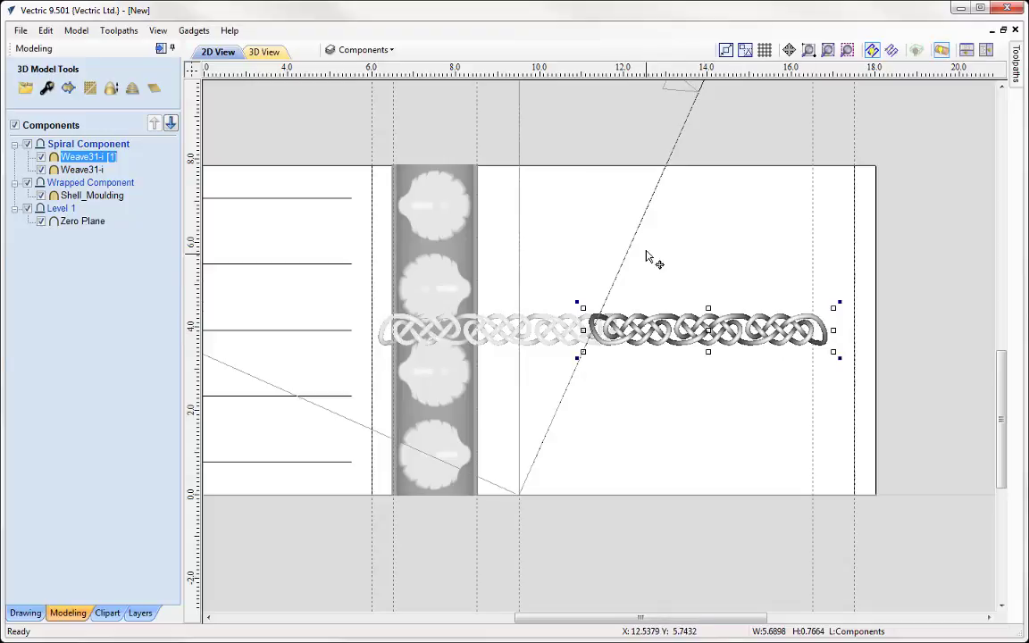
pyautogui.keyDown('shift'); pyautogui.click(565, 326); pyautogui.keyUp('shift')
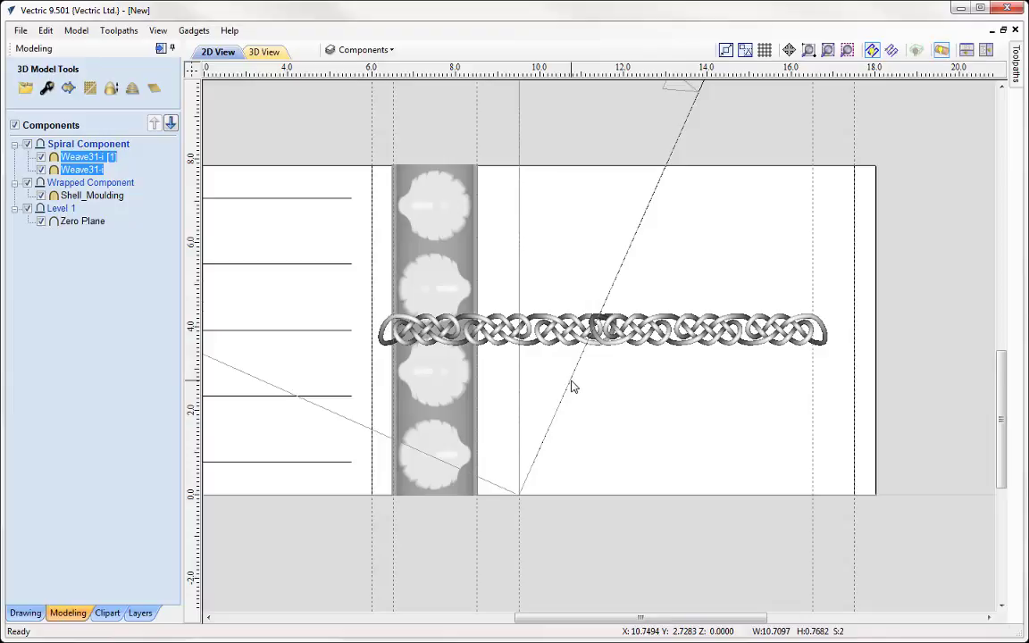
pyautogui.rightClick(630, 330)
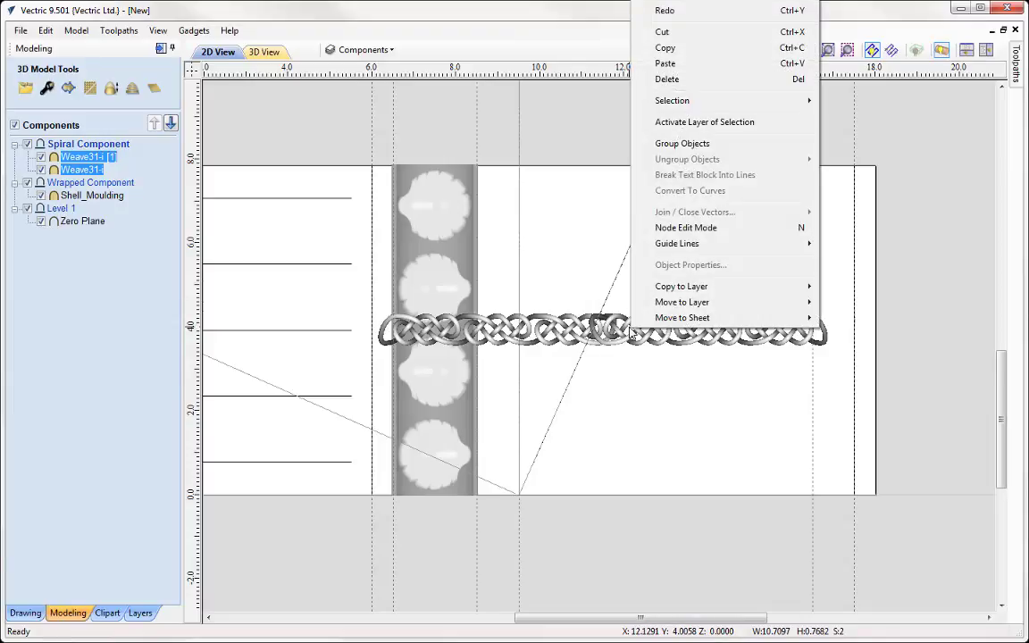
pyautogui.click(713, 144)
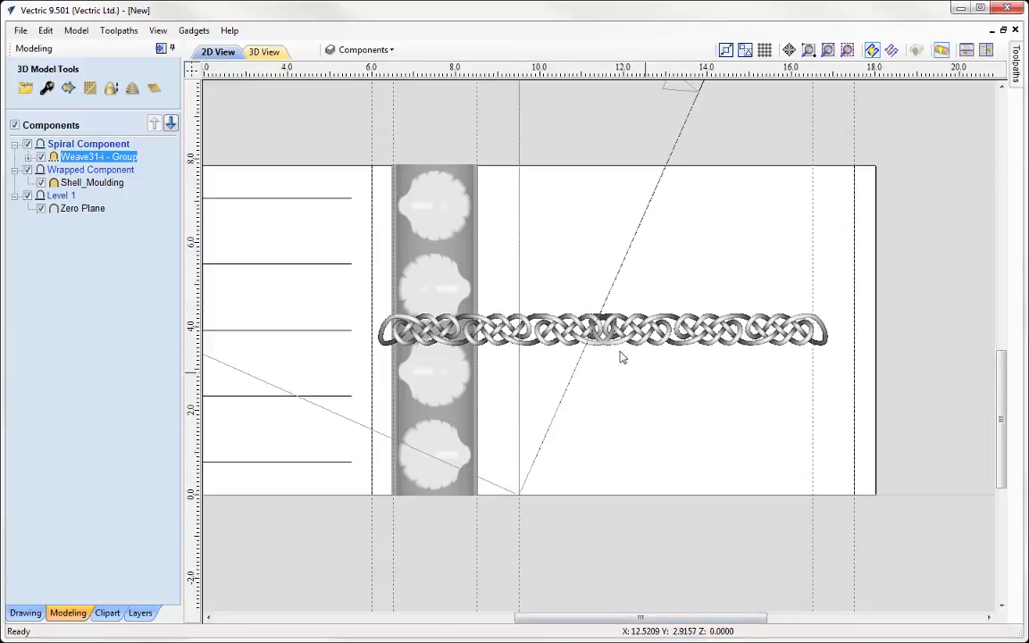
# Rotate the grouped weave in two 45-degree increments so that it stands vertical.
pyautogui.scroll(-2, 630, 452)
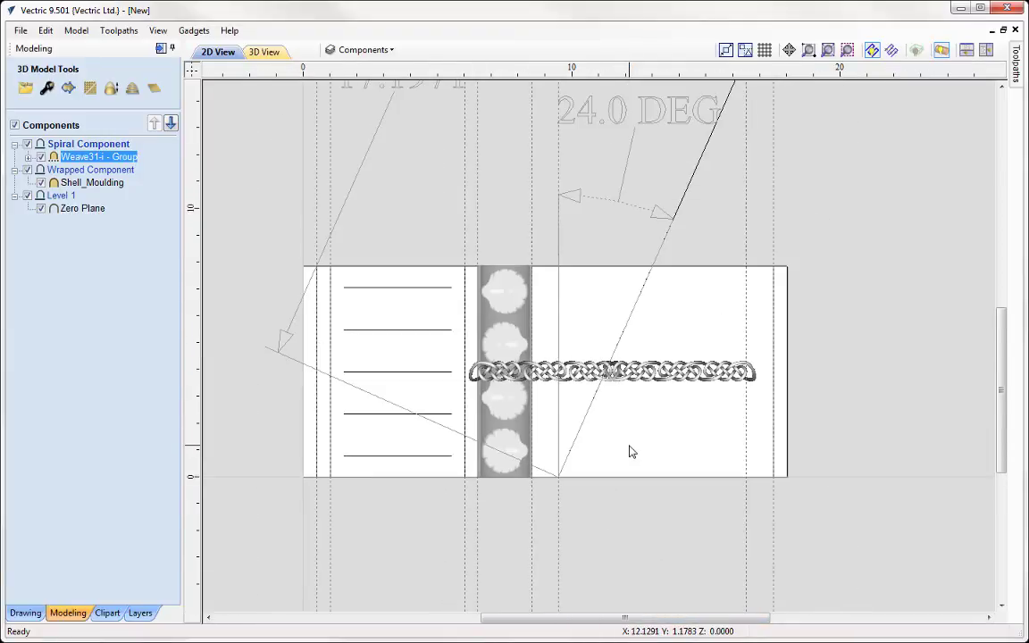
pyautogui.scroll(-1, 630, 452)
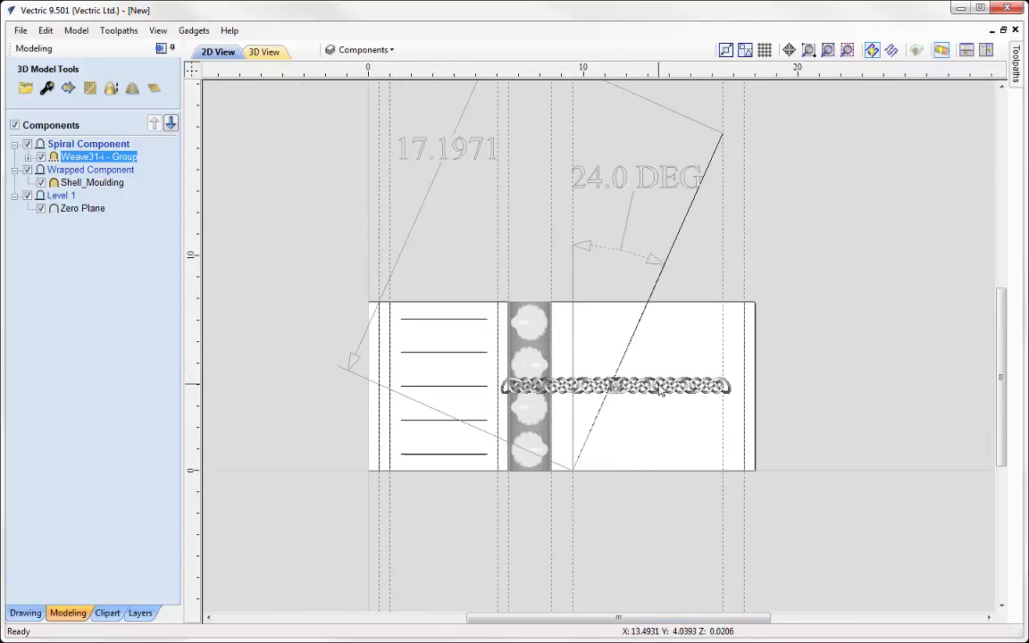
pyautogui.click(589, 385)
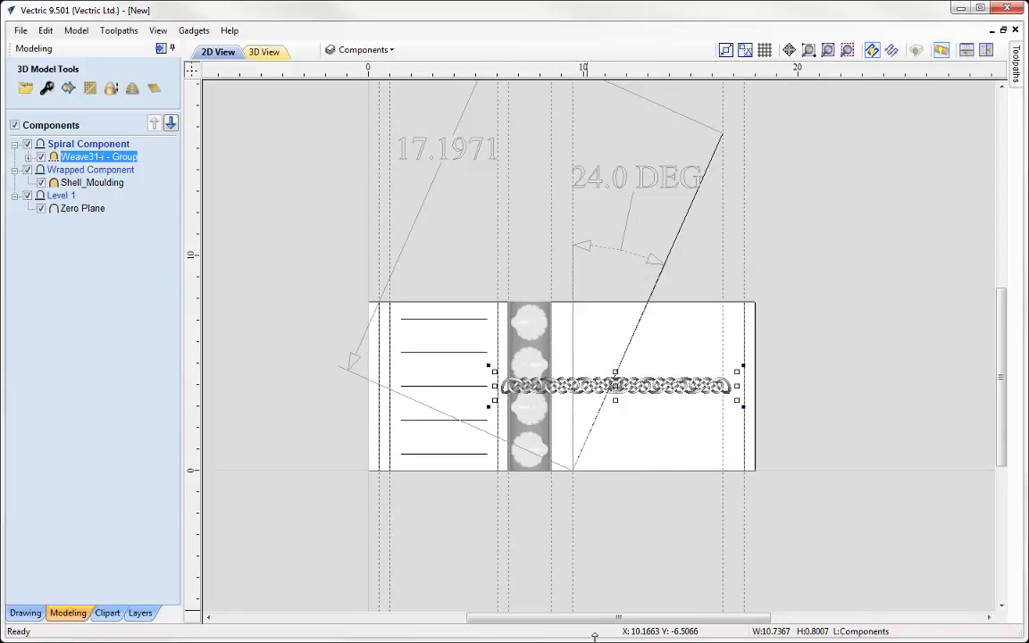
pyautogui.press('r')
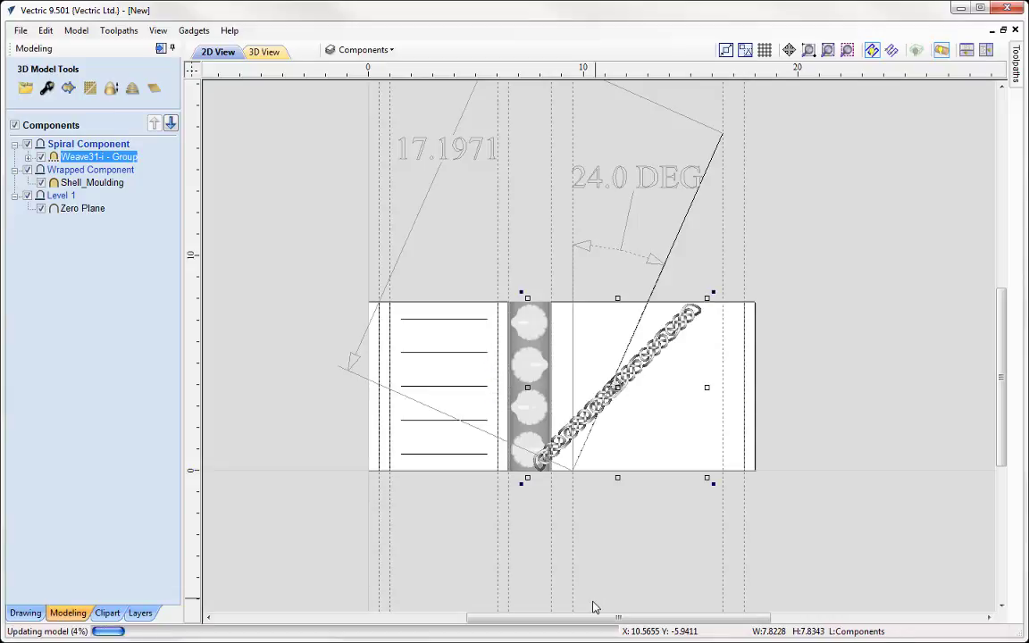
pyautogui.press('r')
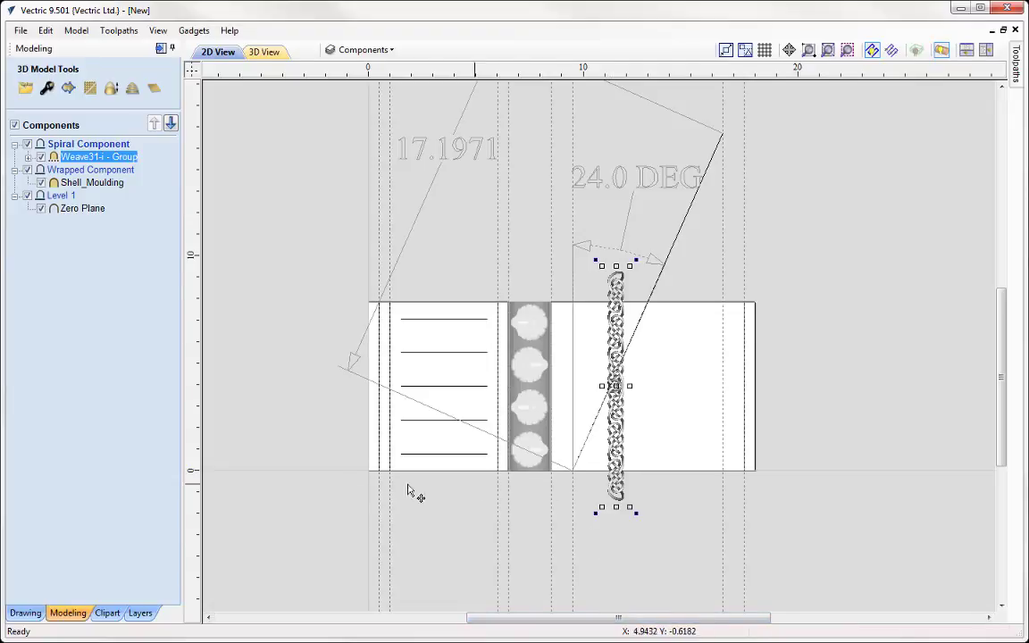
# Set the weave group's height to 17.1971 inches with XY linked, Auto Scale Z on and a centre anchor.
pyautogui.click(25, 612)
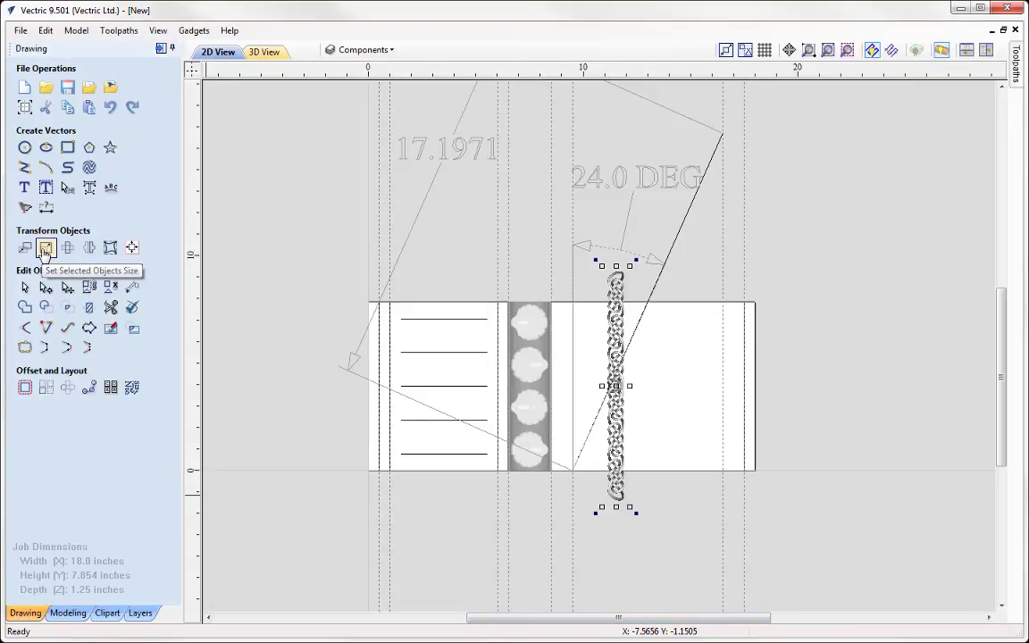
pyautogui.click(46, 250)
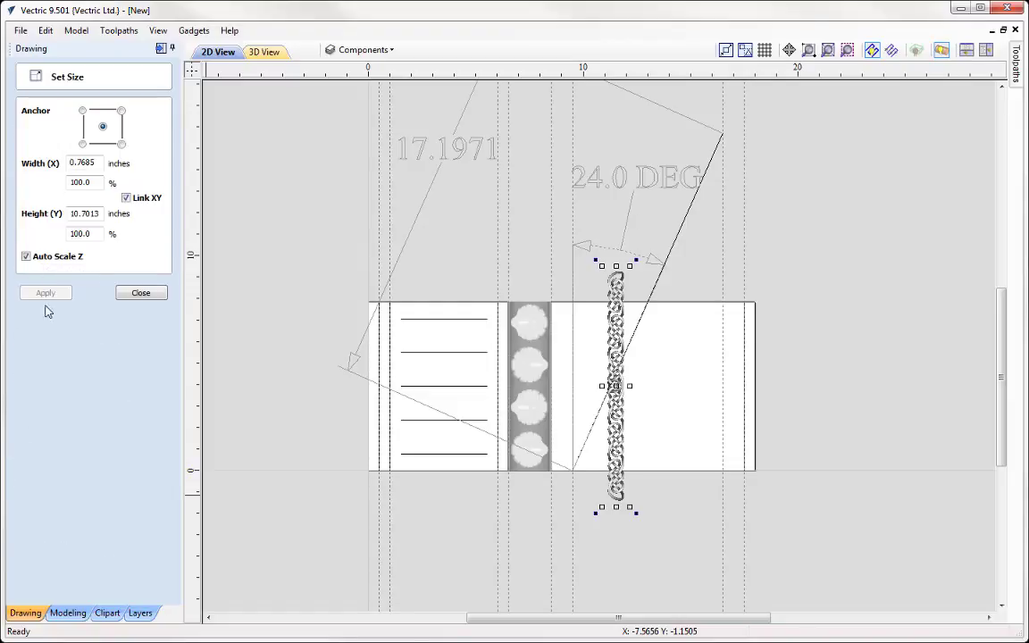
pyautogui.moveTo(47, 211); pyautogui.dragTo(45, 211)
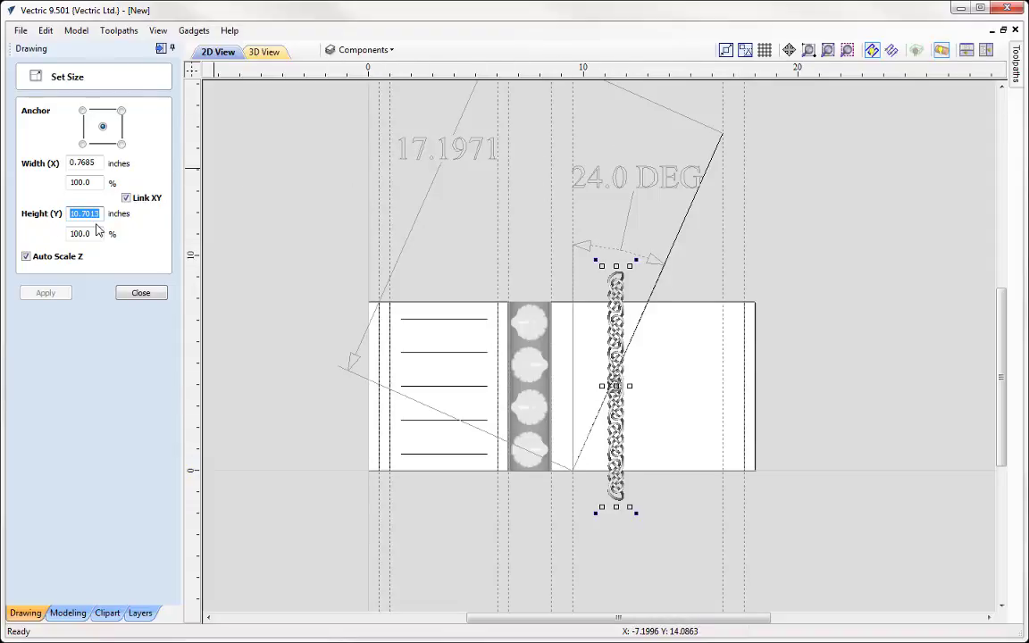
pyautogui.write('17')
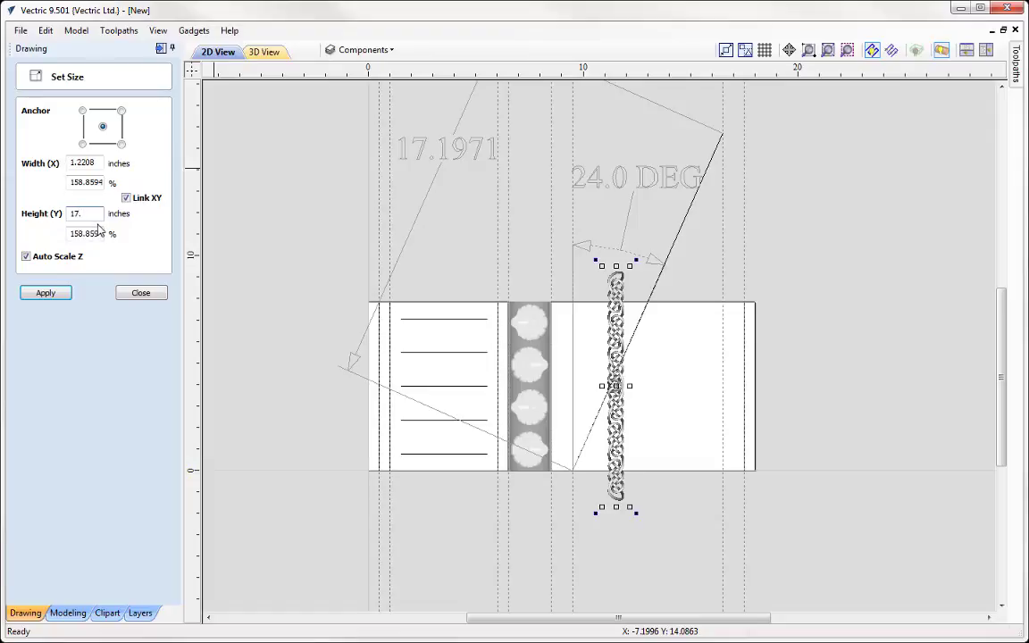
pyautogui.write('.1971')
pyautogui.click(54, 293)
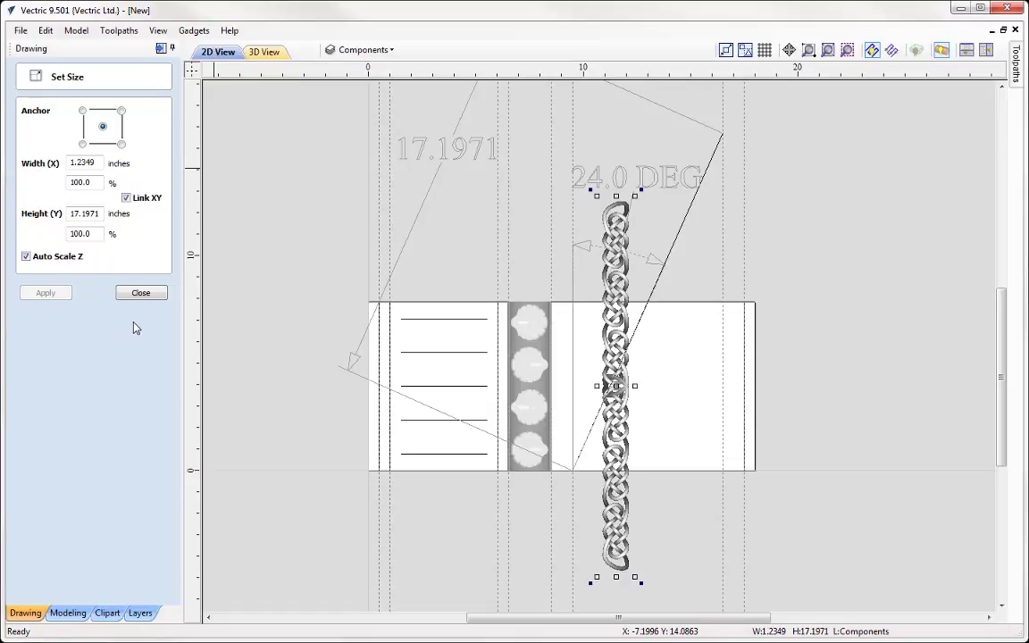
pyautogui.click(141, 294)
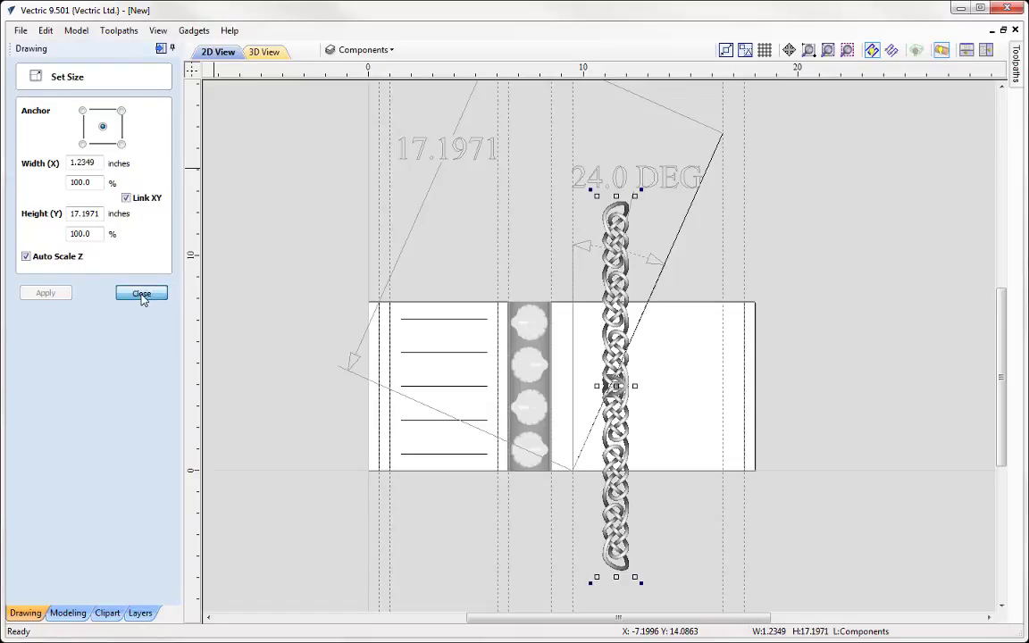
# Rotate the weave group by -24 degrees about its centre point.
pyautogui.click(623, 412)
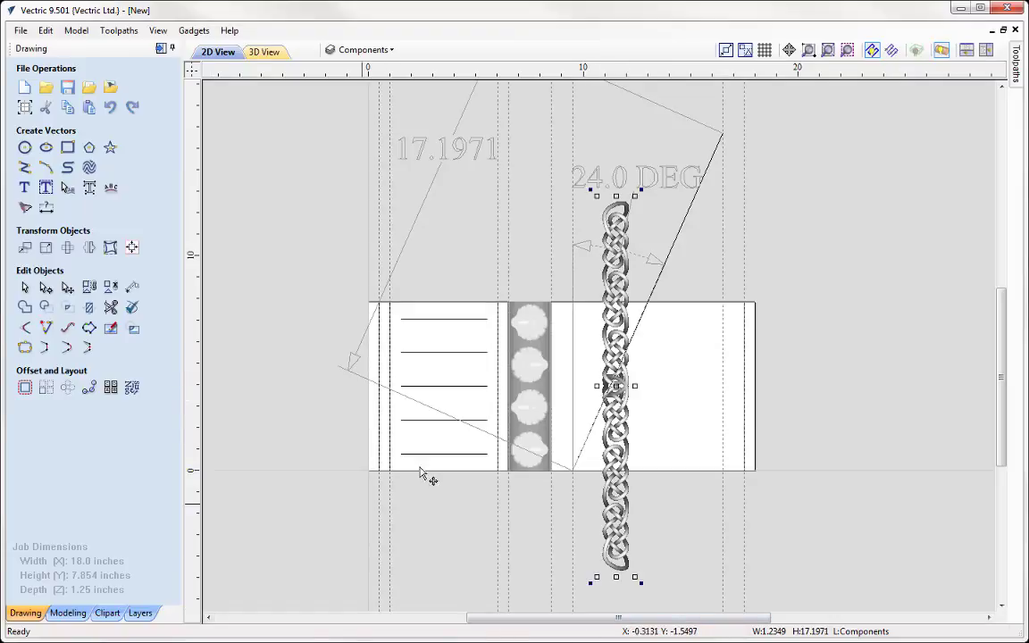
pyautogui.click(43, 250)
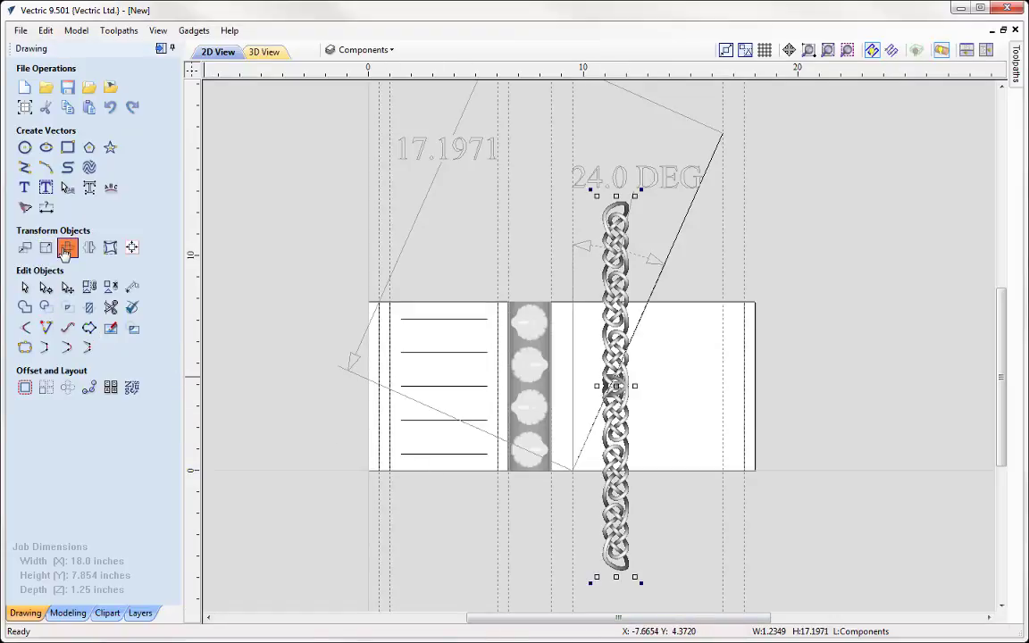
pyautogui.click(44, 194)
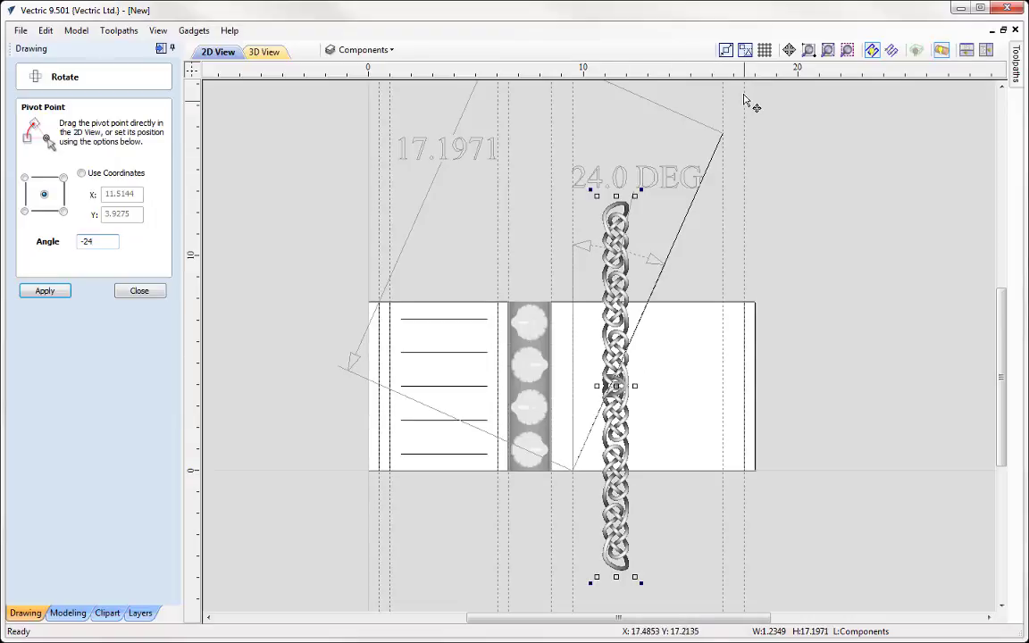
pyautogui.click(44, 293)
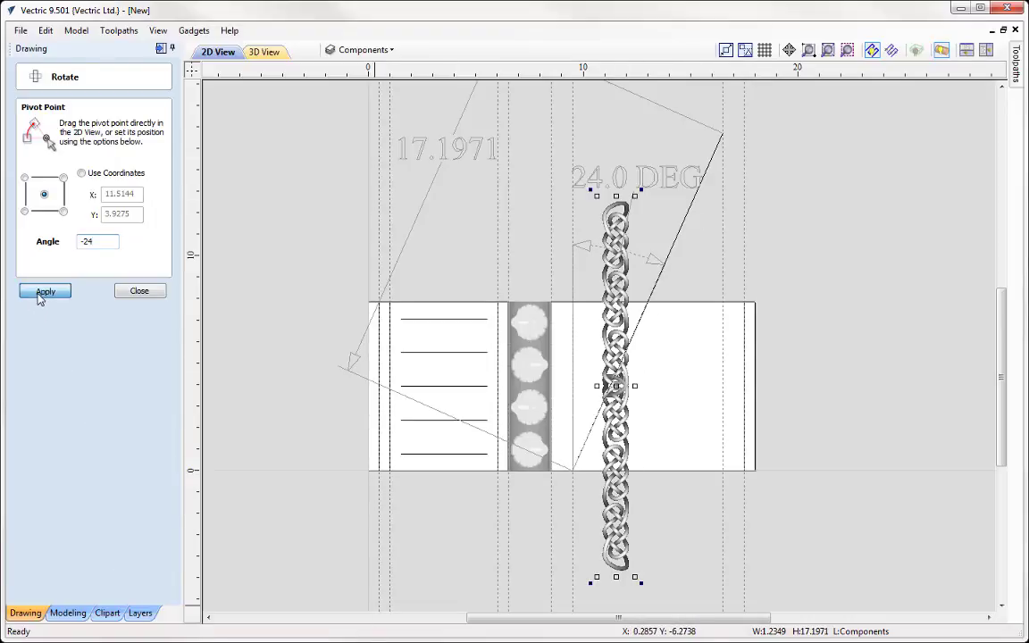
pyautogui.click(139, 292)
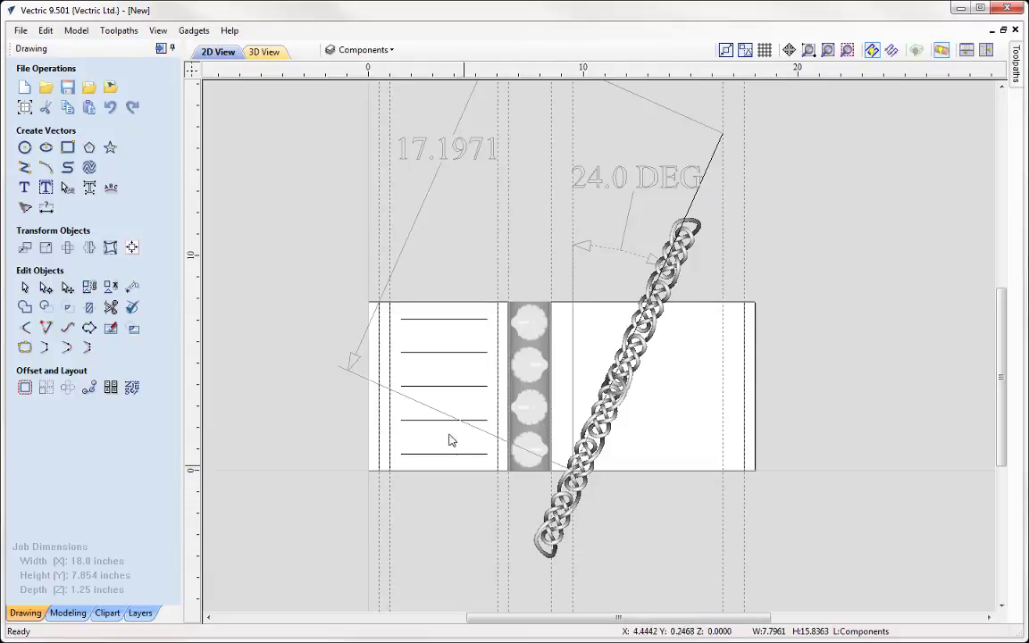
# Hide the Dimensions layer.
pyautogui.click(360, 50)
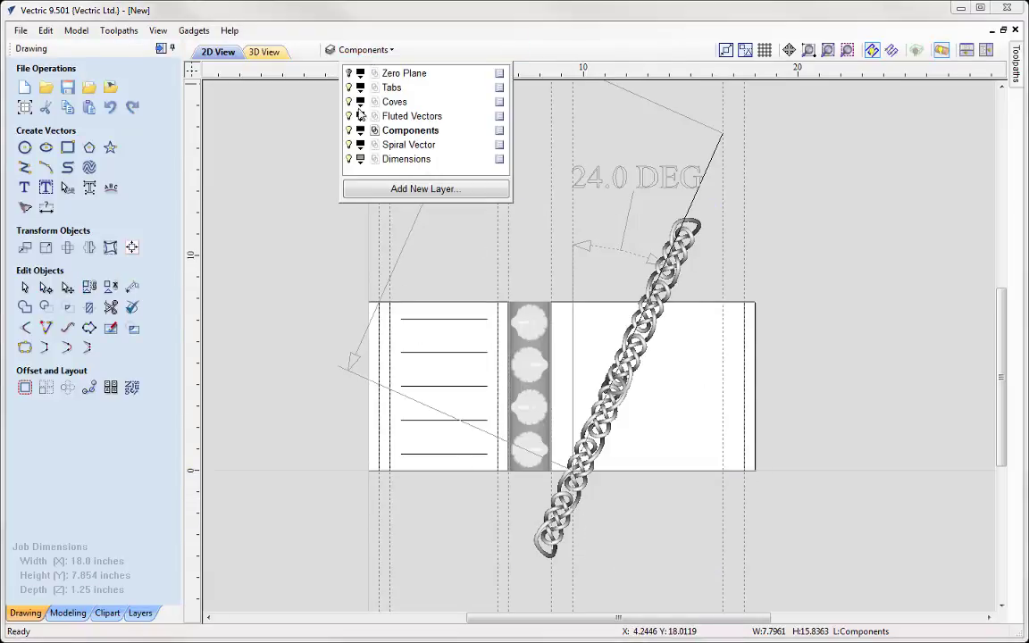
pyautogui.click(349, 160)
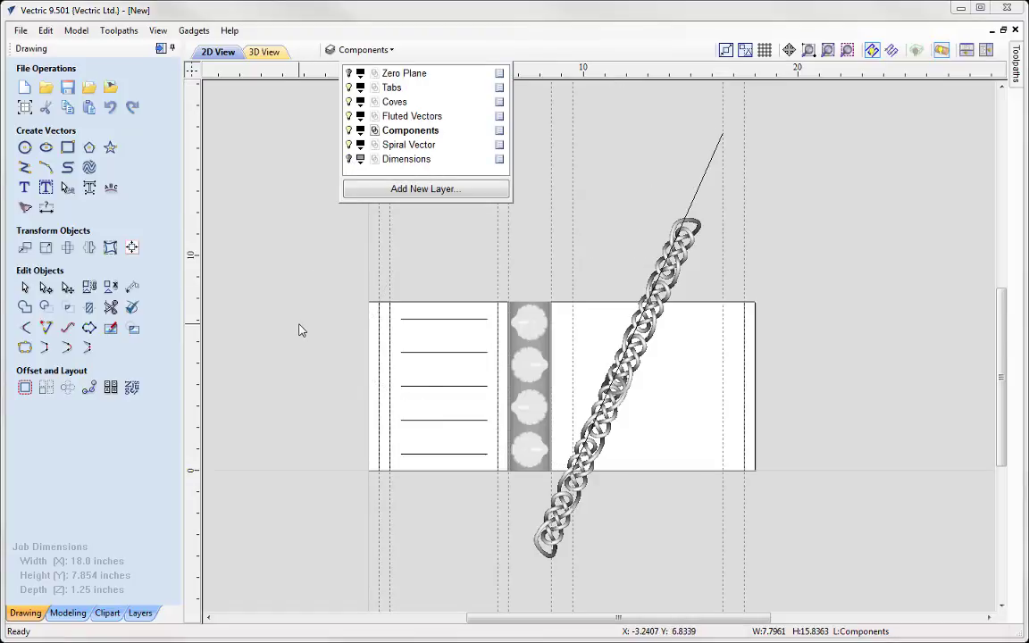
# Tile the 2D and 3D views horizontally and move the weave group up along the spiral vector so their upper ends meet.
pyautogui.click(250, 372)
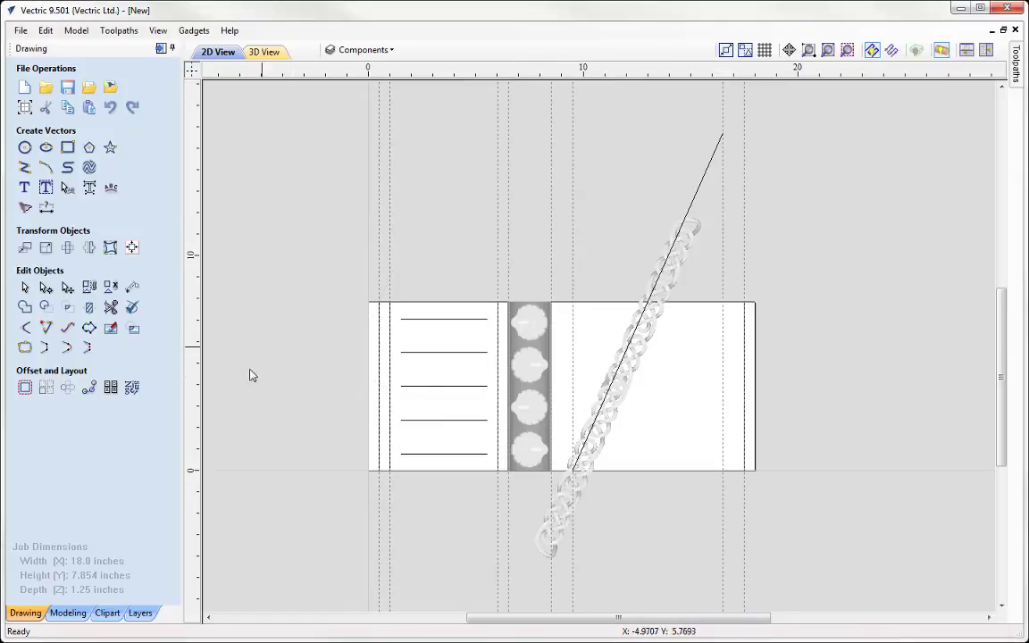
pyautogui.click(965, 50)
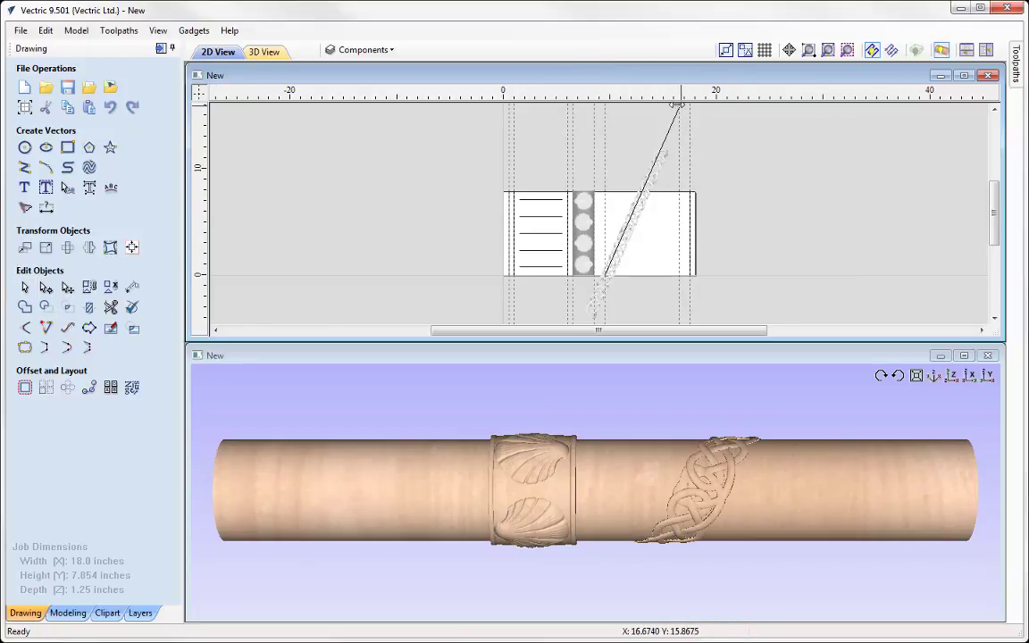
pyautogui.click(615, 277)
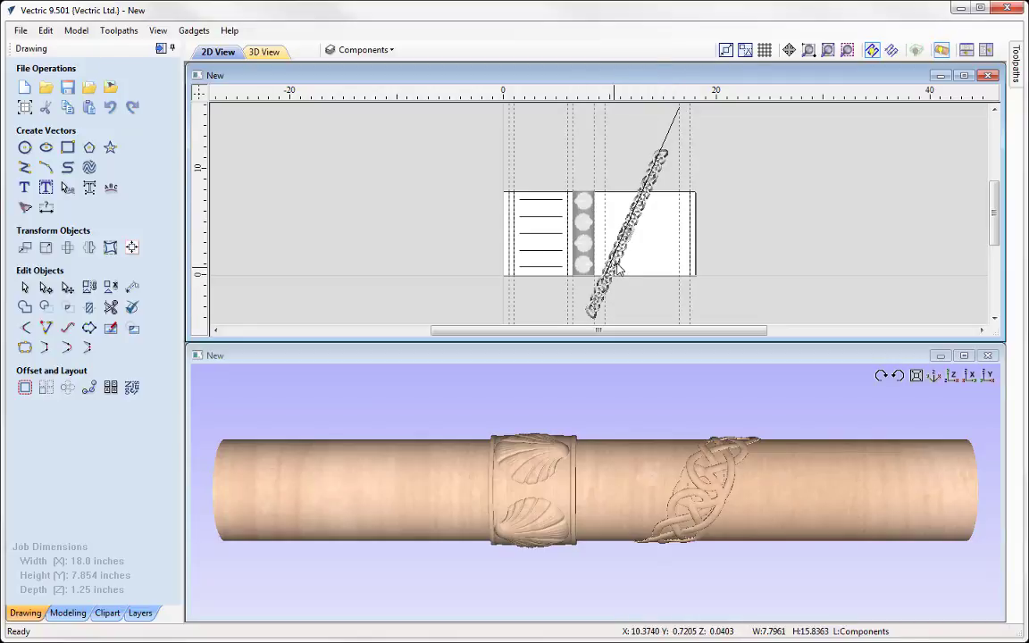
pyautogui.scroll(-2, 477, 217)
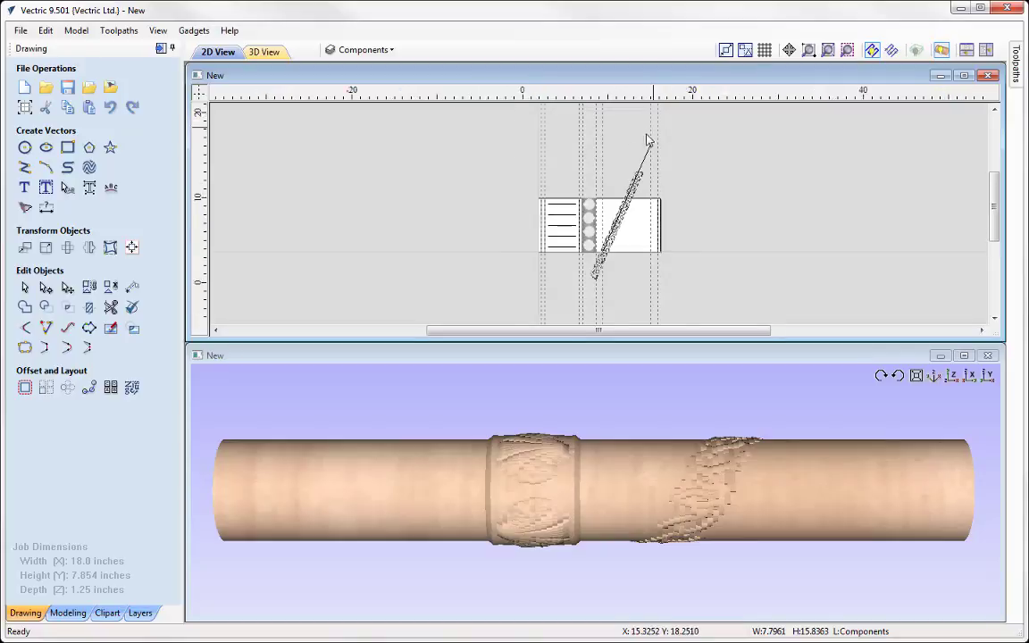
pyautogui.scroll(3, 748, 164)
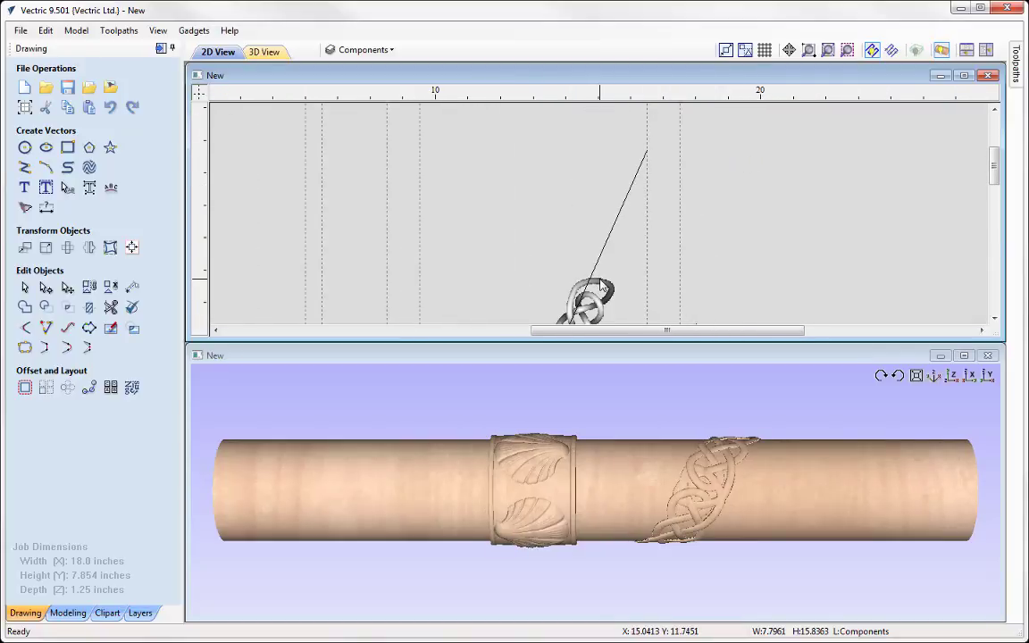
pyautogui.click(602, 286)
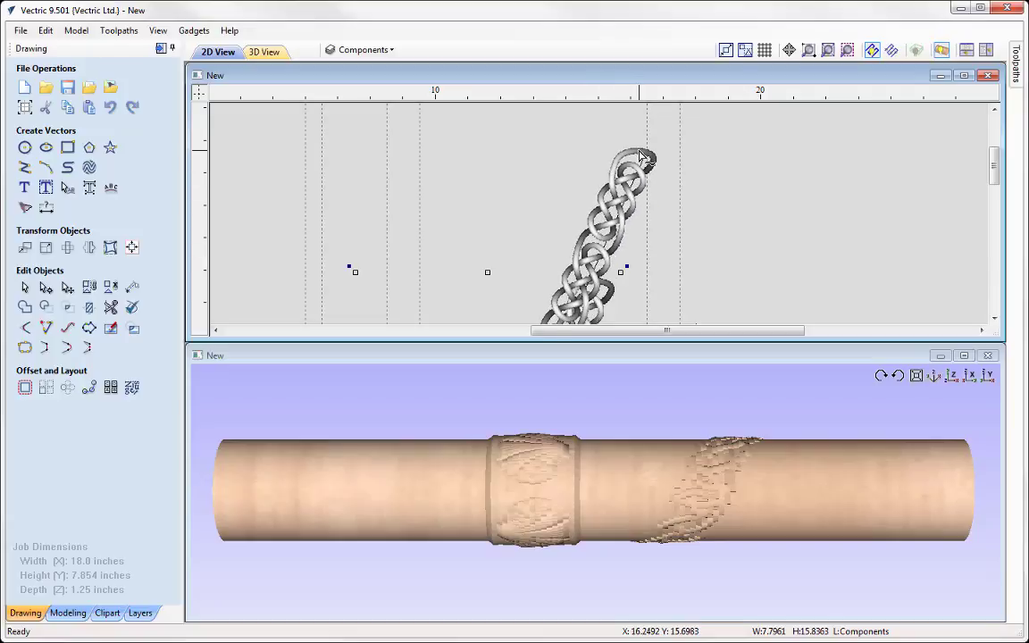
pyautogui.scroll(-3, 712, 156)
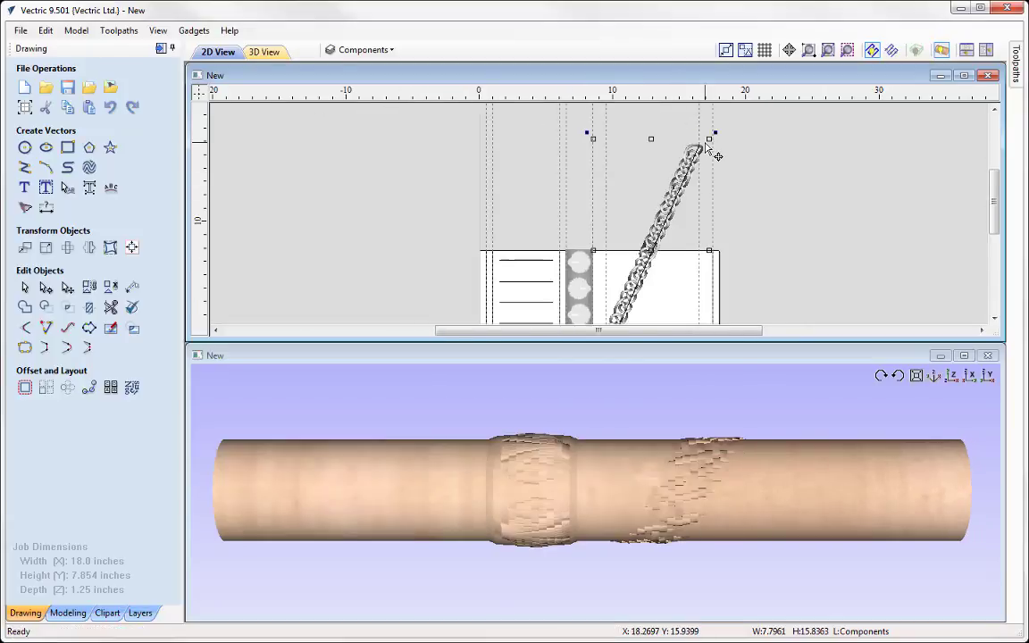
pyautogui.scroll(-2, 705, 138)
pyautogui.scroll(3, 630, 266)
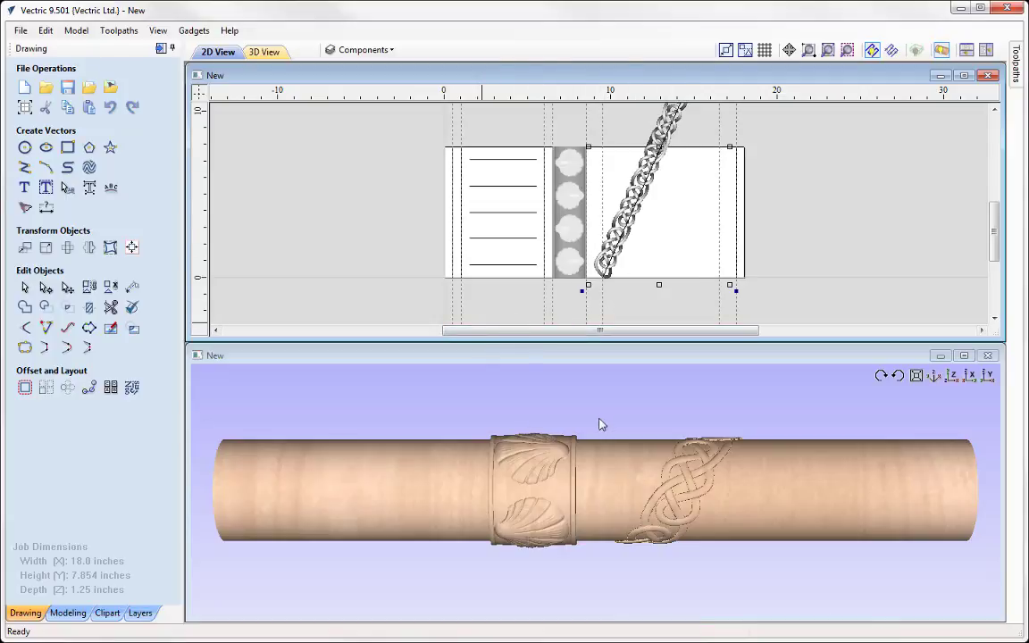
# Show the 3D model flat and turn on Wrapping for the Spiral Component level.
pyautogui.moveTo(600, 424); pyautogui.dragTo(567, 486)
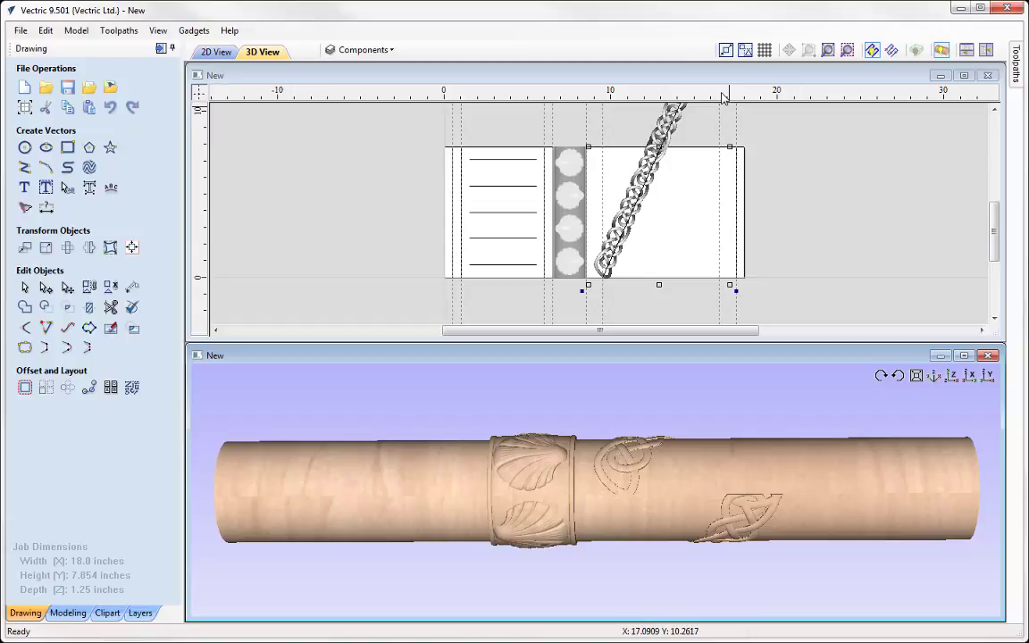
pyautogui.click(847, 49)
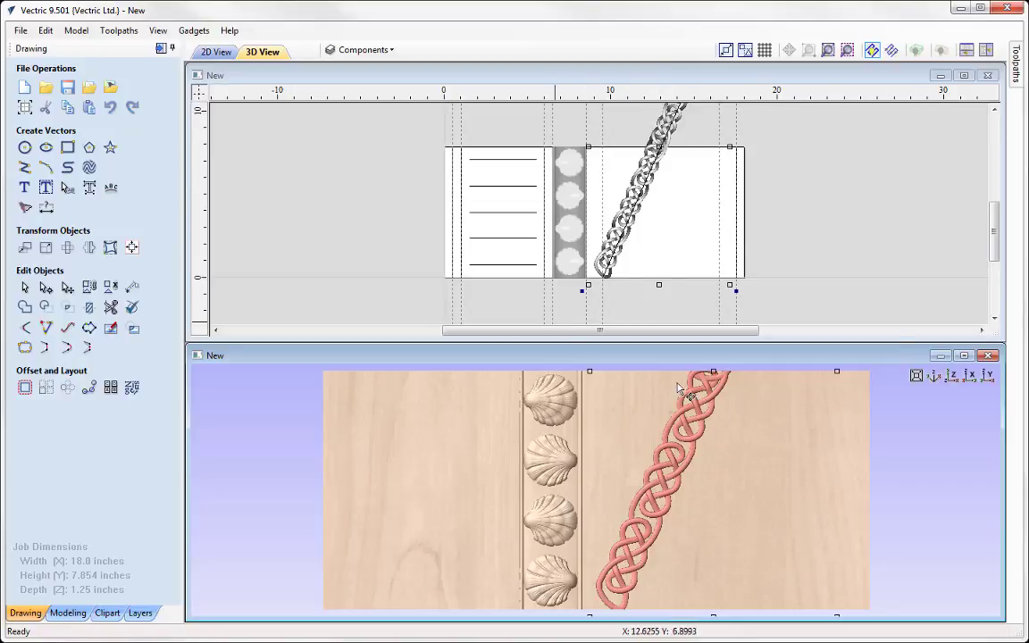
pyautogui.click(67, 612)
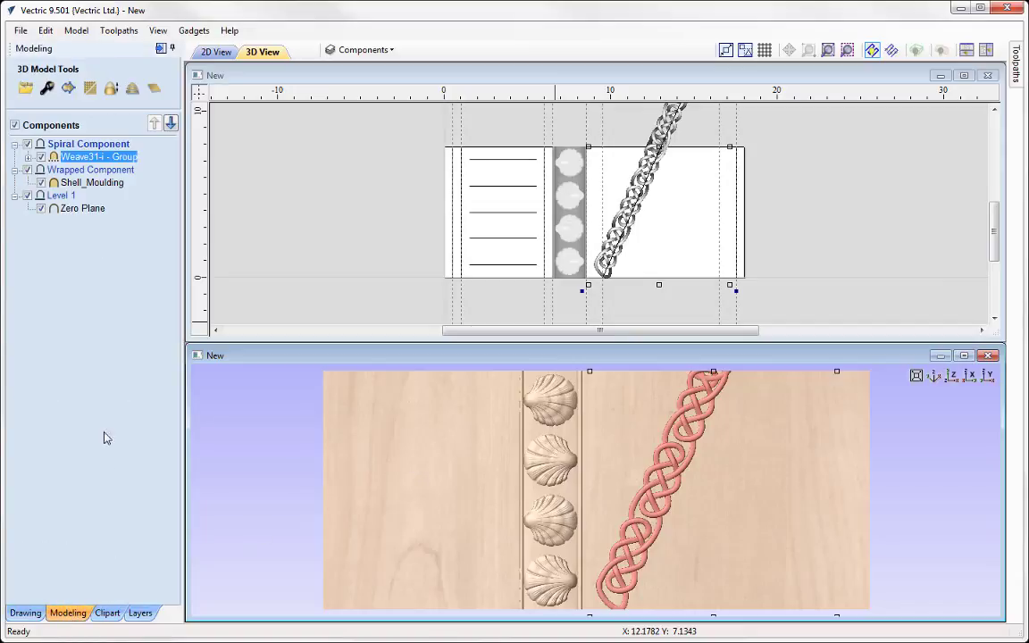
pyautogui.click(100, 144)
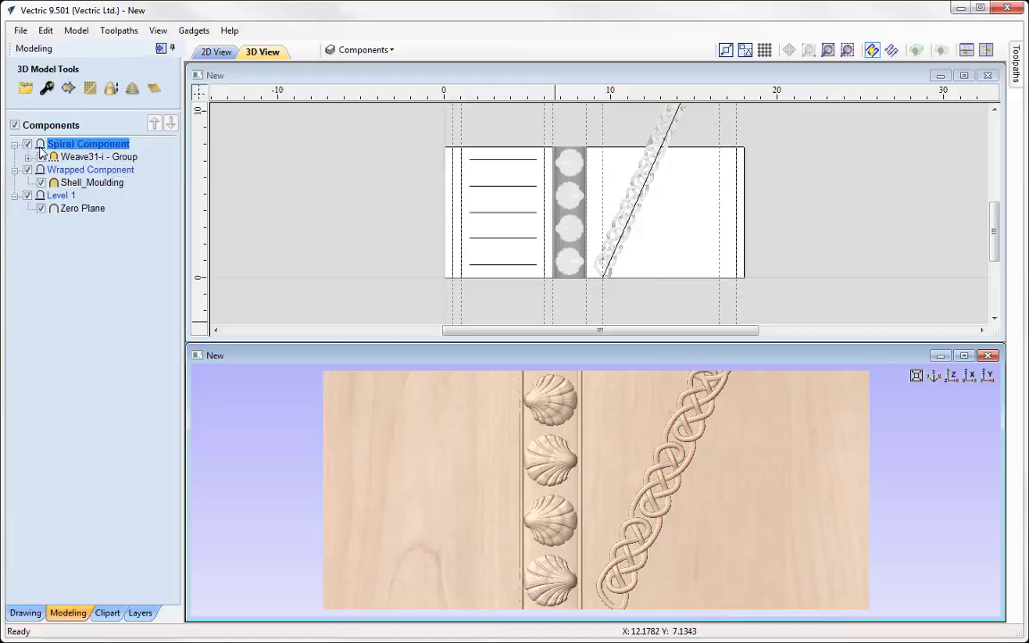
pyautogui.rightClick(101, 147)
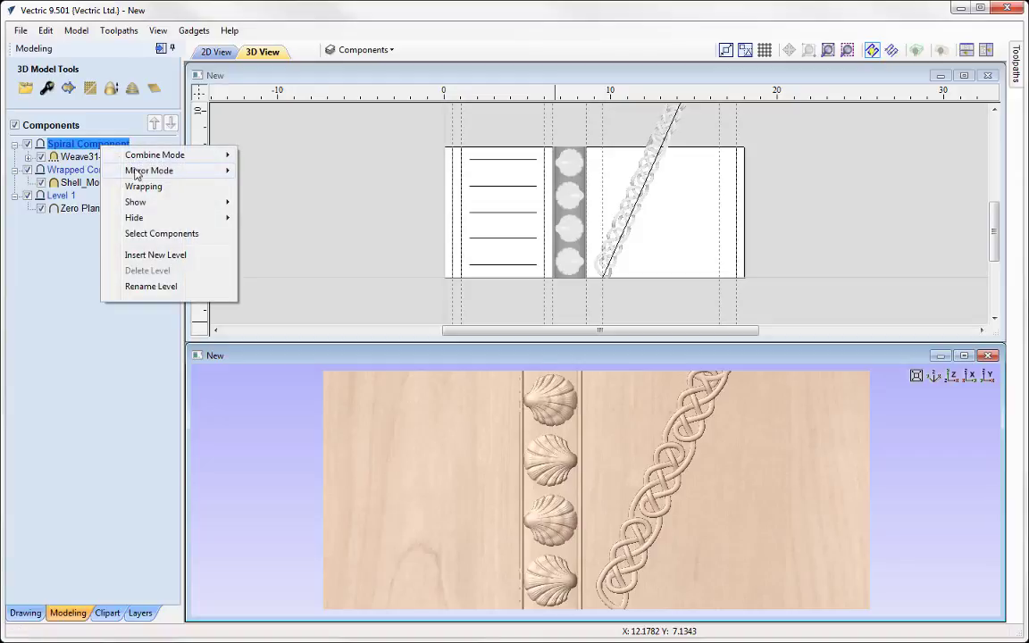
pyautogui.click(176, 192)
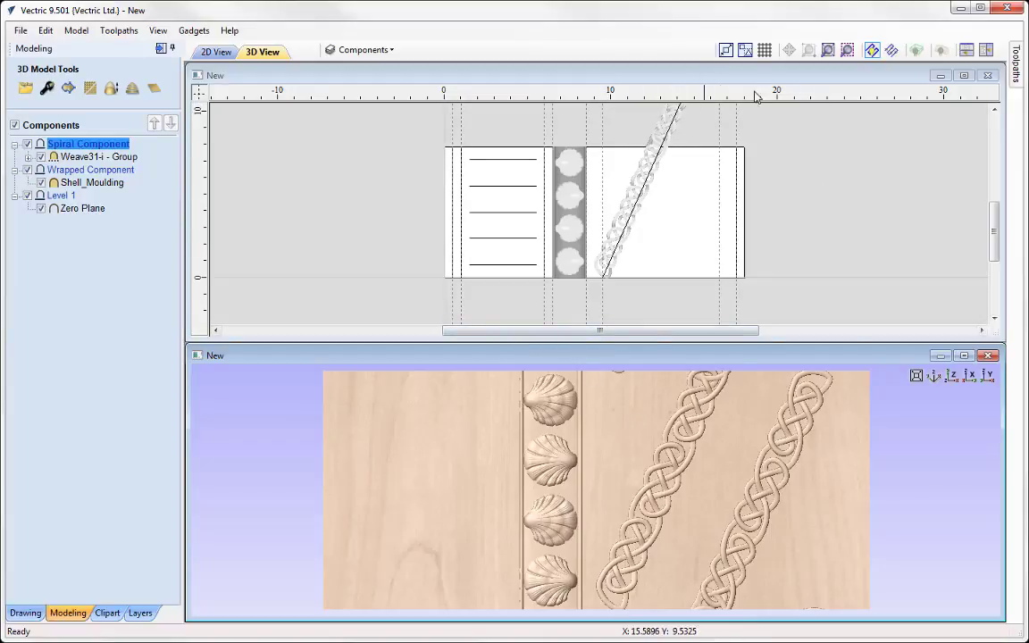
# Restore the wrapped 3D display, inspect the spiral weave around the column and finish in the view down the Z axis.
pyautogui.click(940, 51)
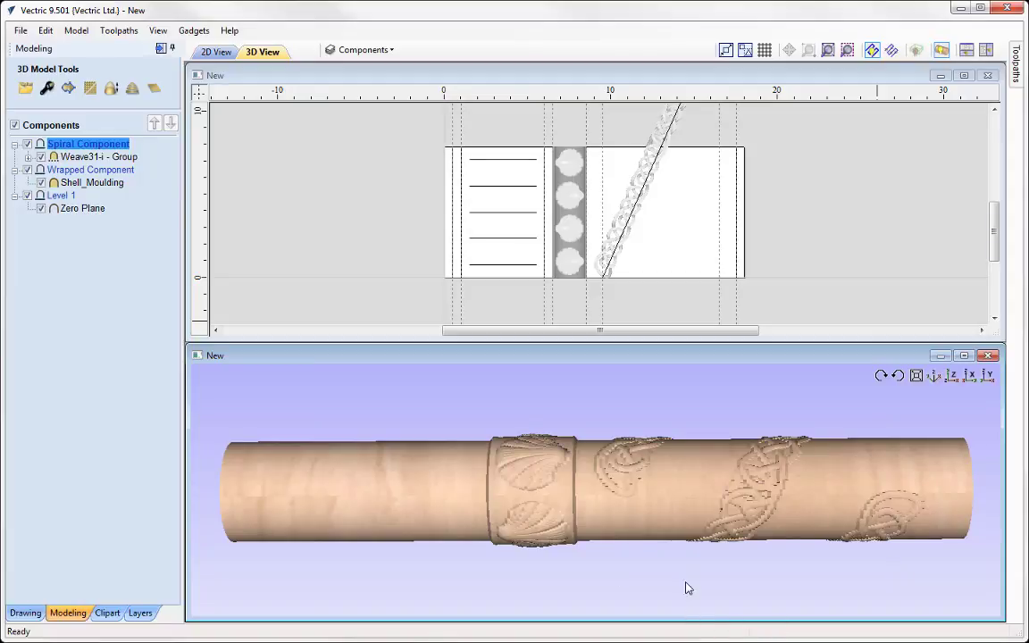
pyautogui.moveTo(688, 587); pyautogui.dragTo(614, 555)
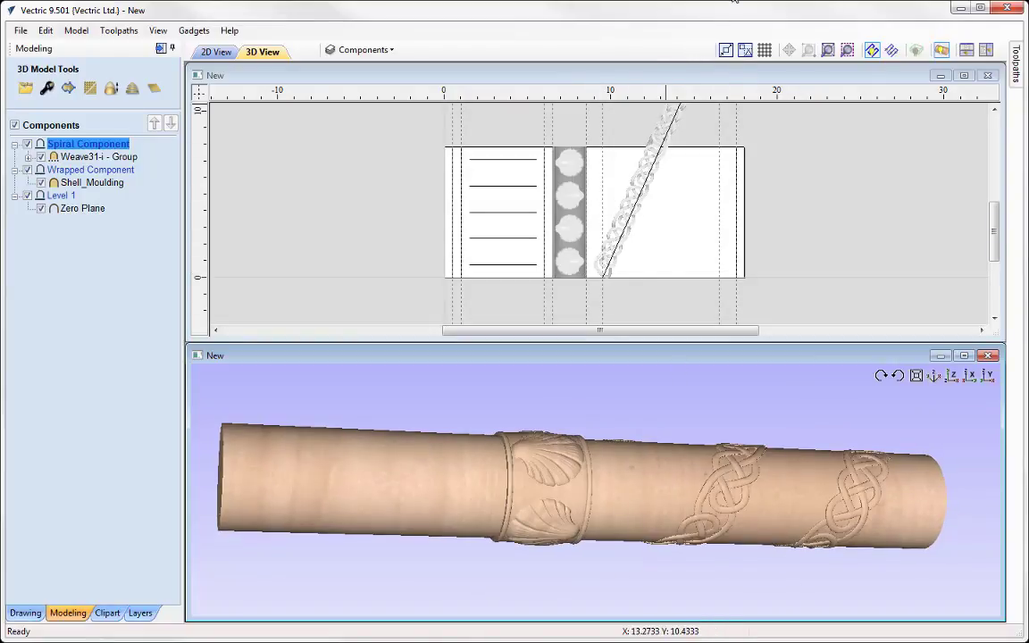
pyautogui.moveTo(993, 233); pyautogui.dragTo(993, 223)
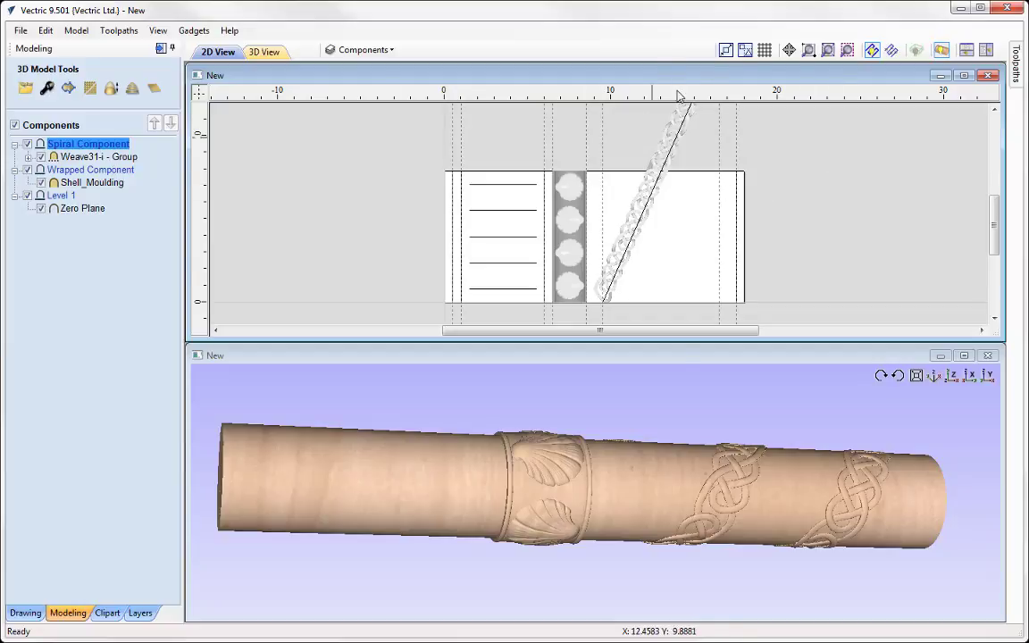
pyautogui.moveTo(649, 464); pyautogui.dragTo(598, 439)
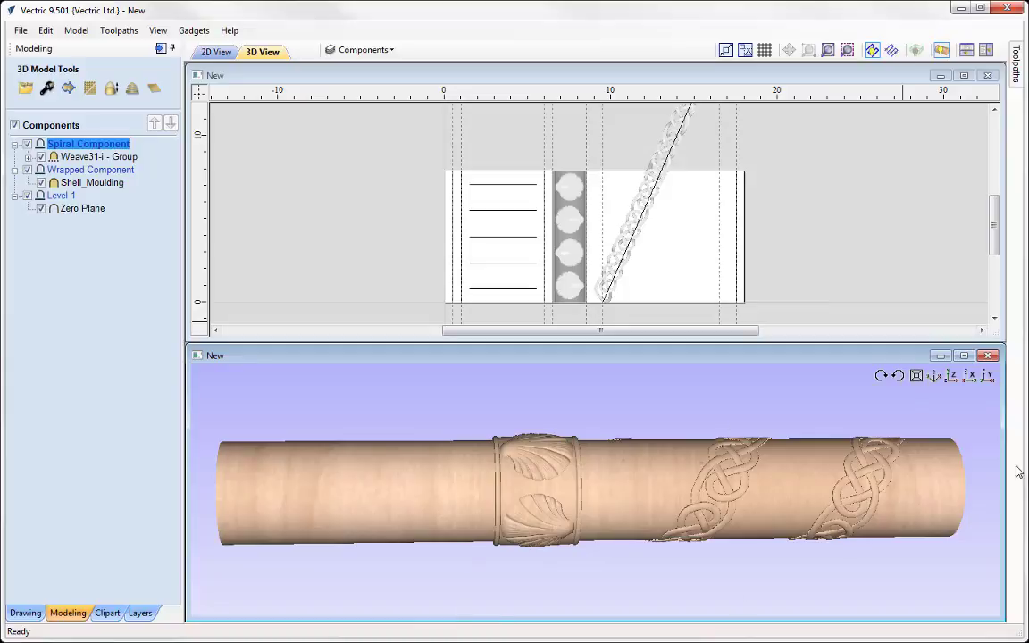
pyautogui.click(952, 376)
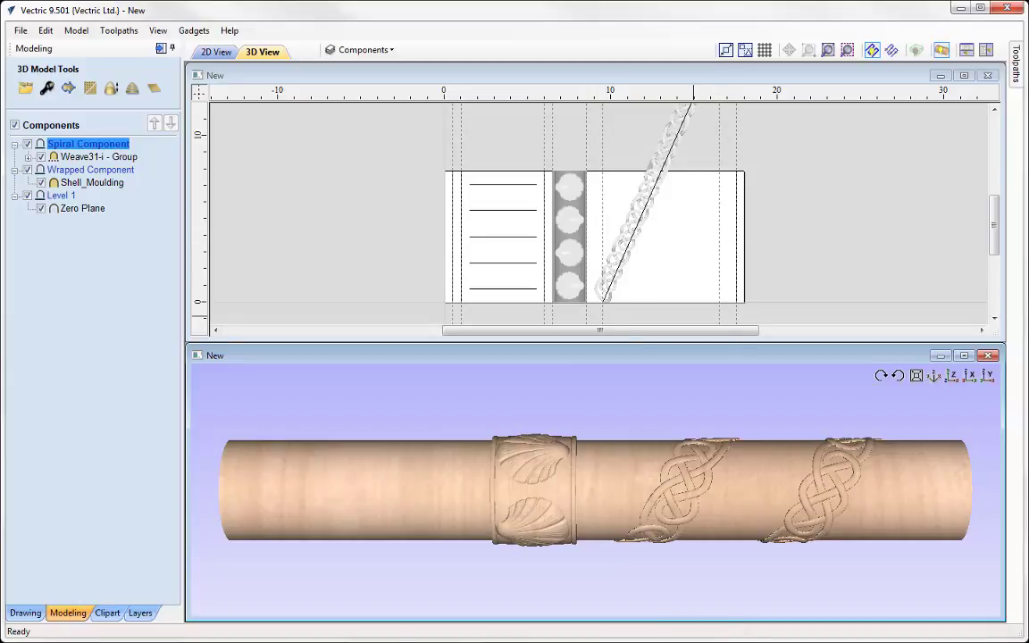
# Insert a new component level and rename it Wrapped Component 2.
pyautogui.rightClick(80, 150)
pyautogui.click(125, 254)
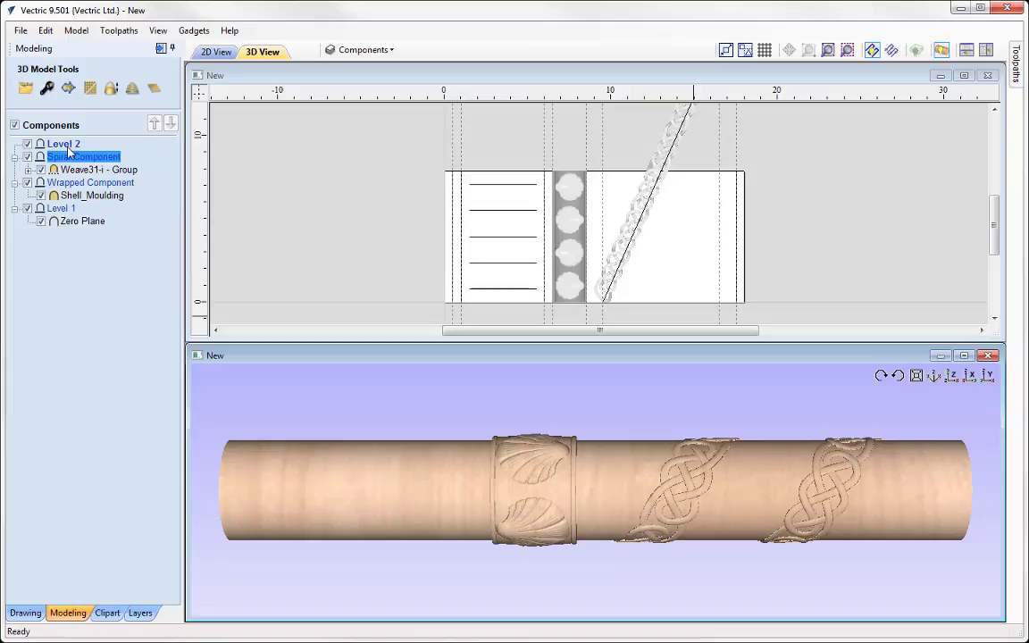
pyautogui.rightClick(69, 148)
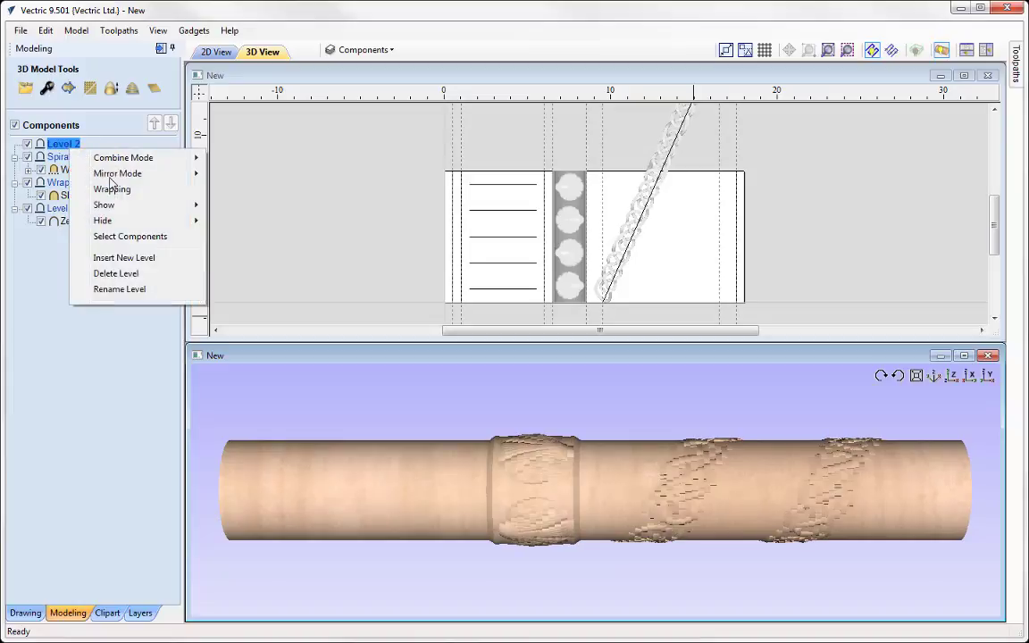
pyautogui.click(129, 291)
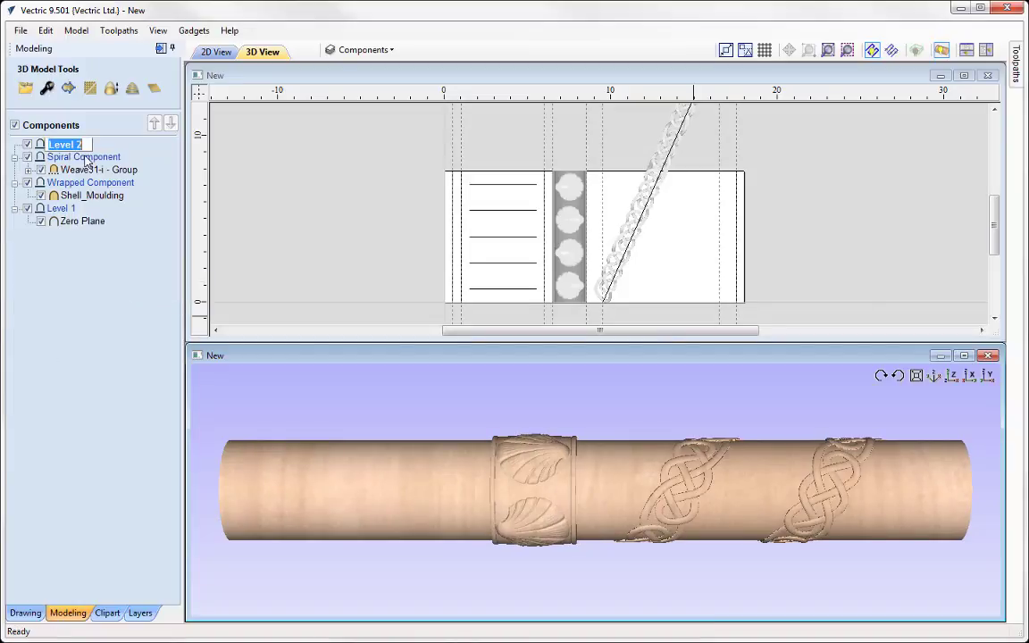
pyautogui.write('Wra')
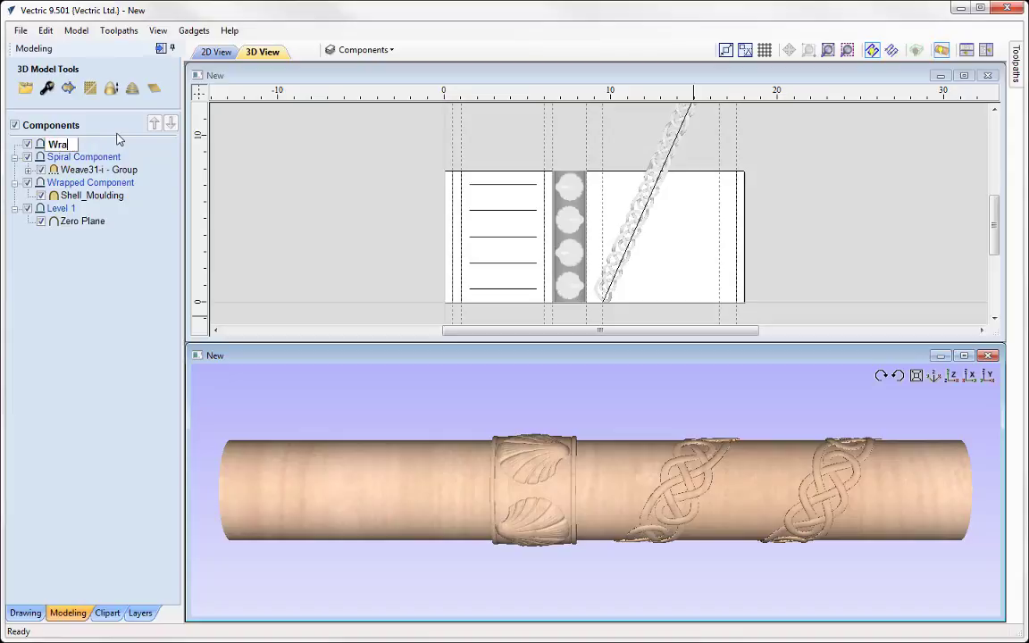
pyautogui.write('pped Component 2')
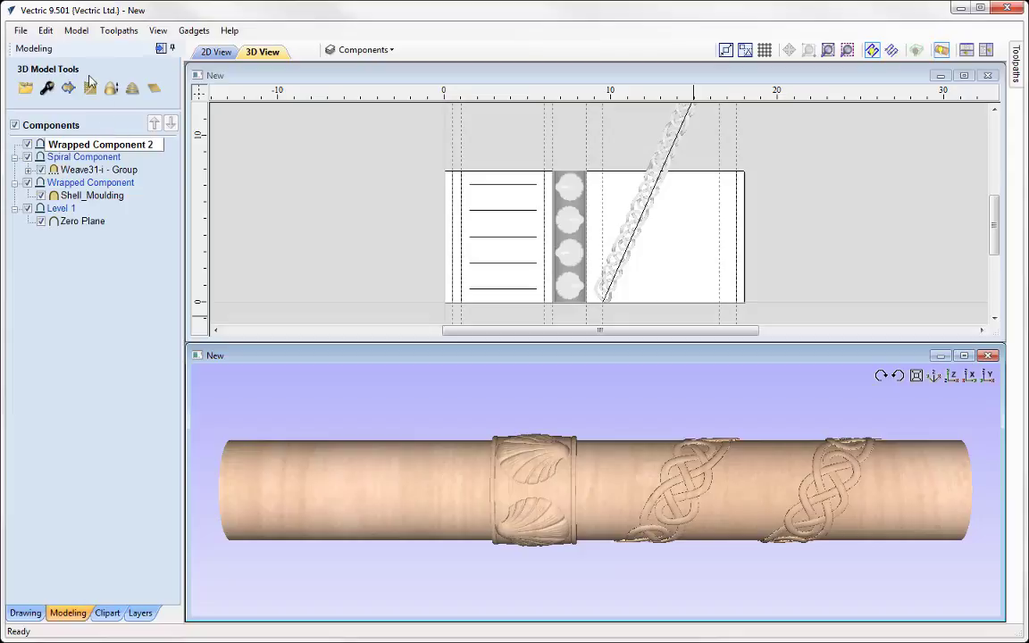
pyautogui.click(94, 250)
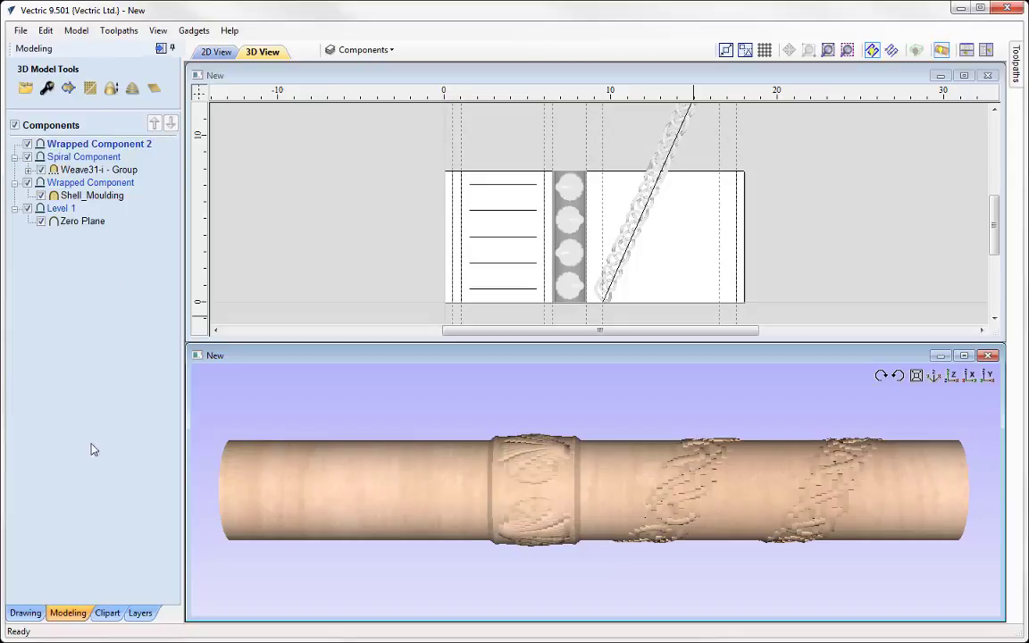
# Download the Circular_0.5 component from the 3D Tabs clipart folder and dismiss the login request.
pyautogui.click(100, 614)
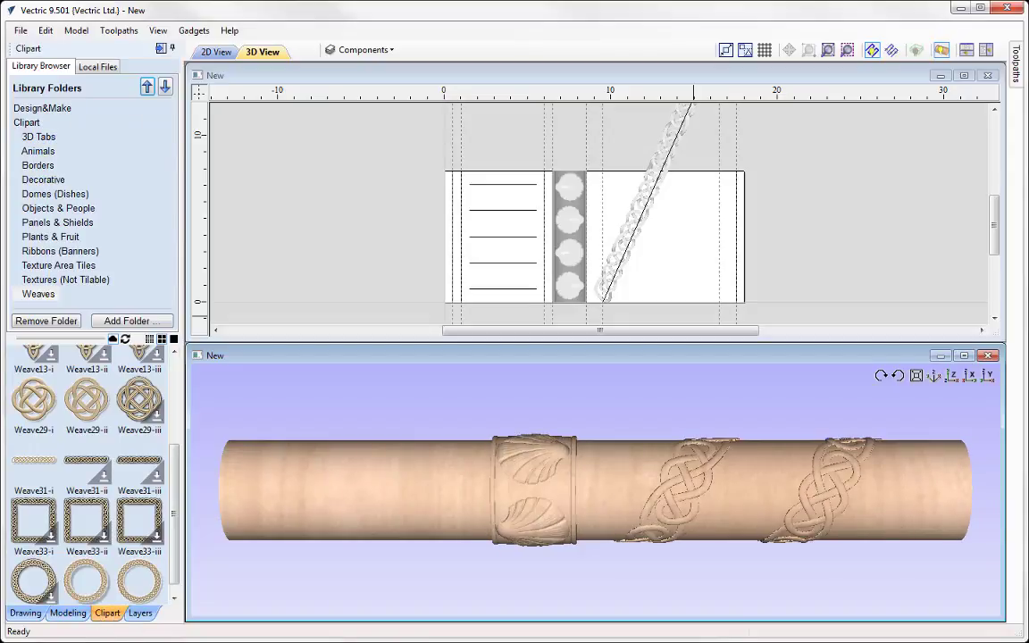
pyautogui.click(39, 137)
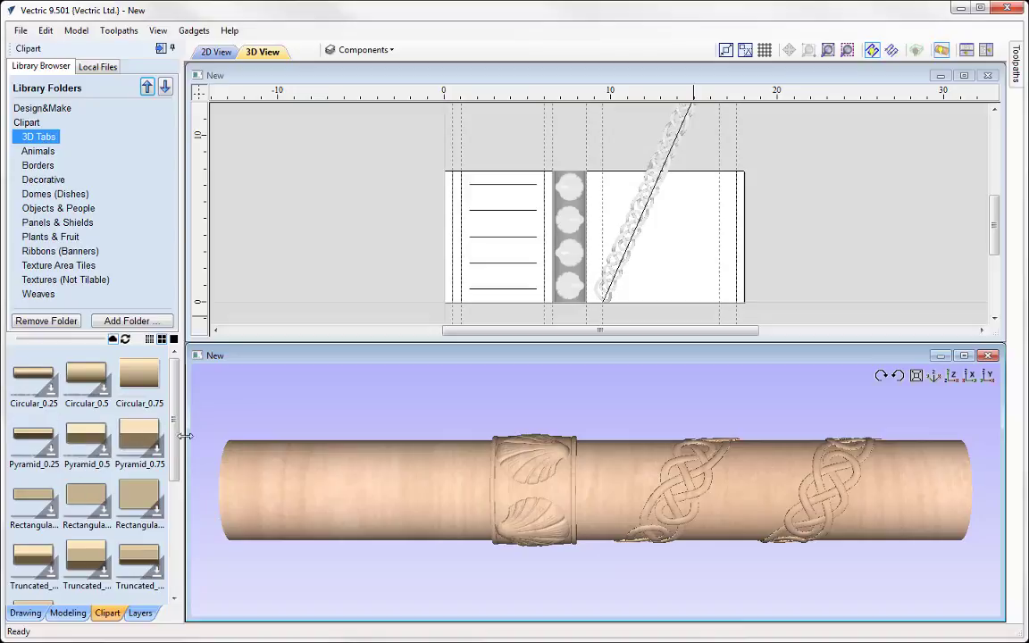
pyautogui.scroll(-5, 165, 549)
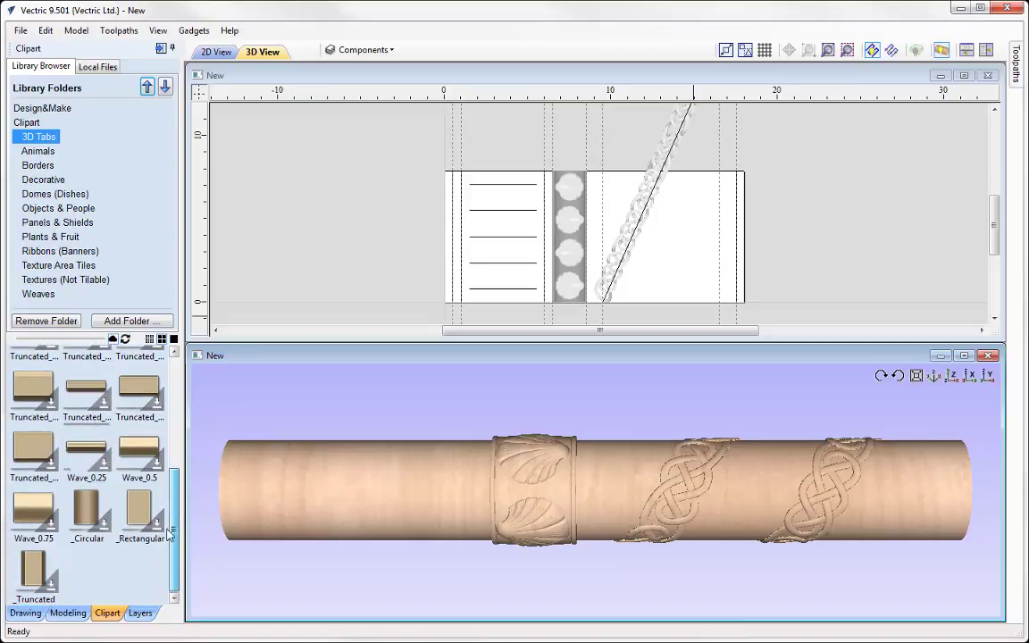
pyautogui.moveTo(168, 533); pyautogui.dragTo(163, 409)
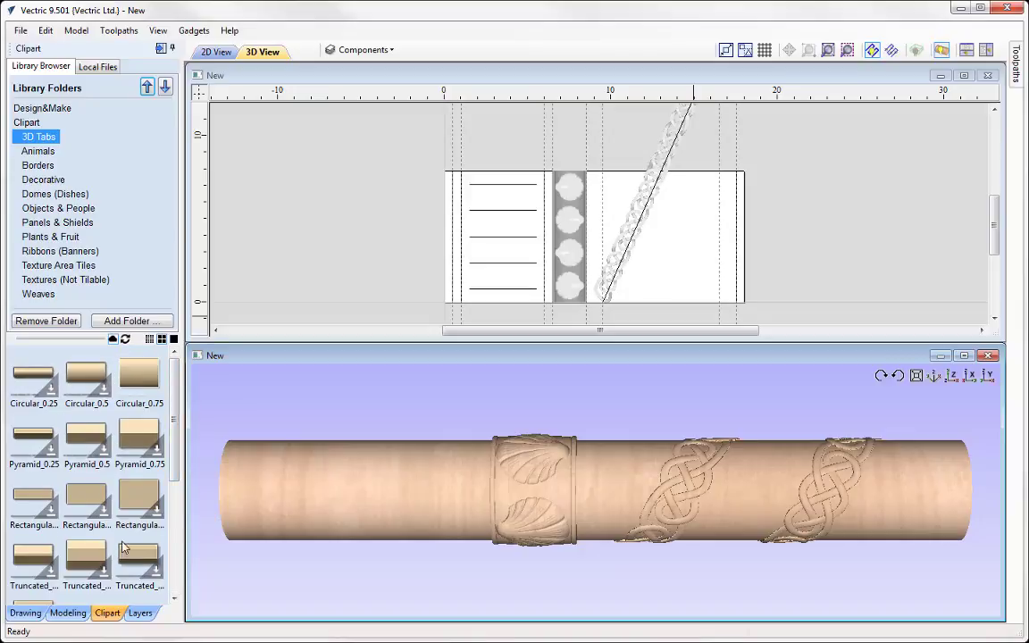
pyautogui.rightClick(94, 380)
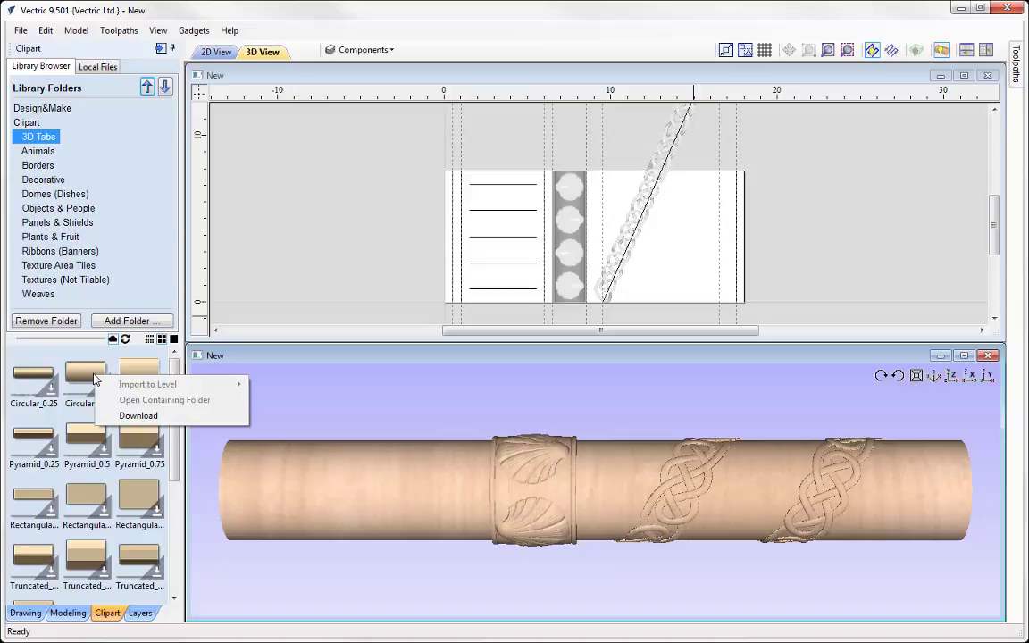
pyautogui.click(178, 414)
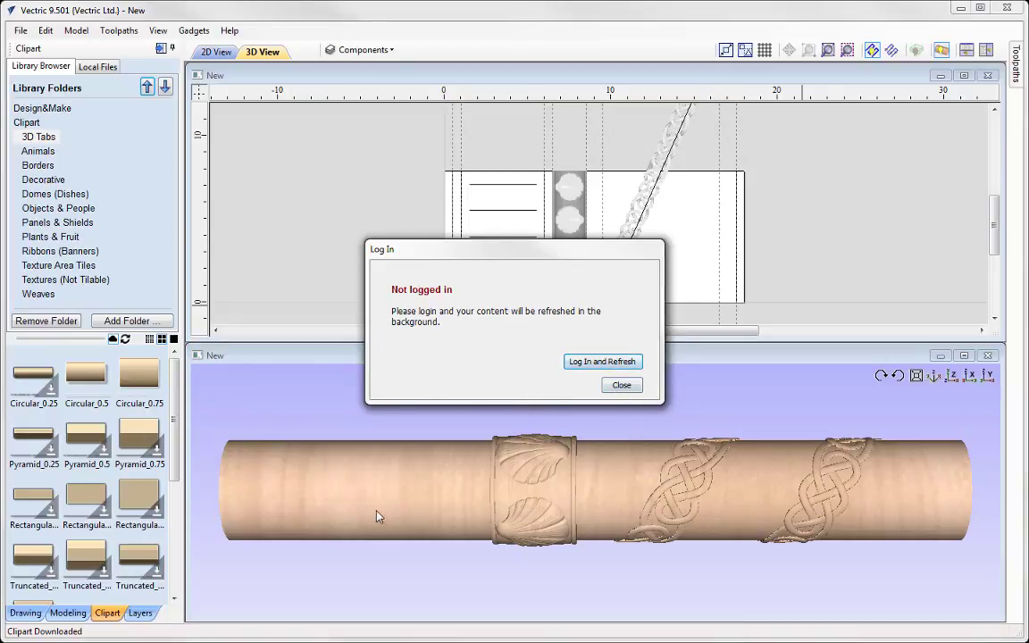
pyautogui.click(620, 385)
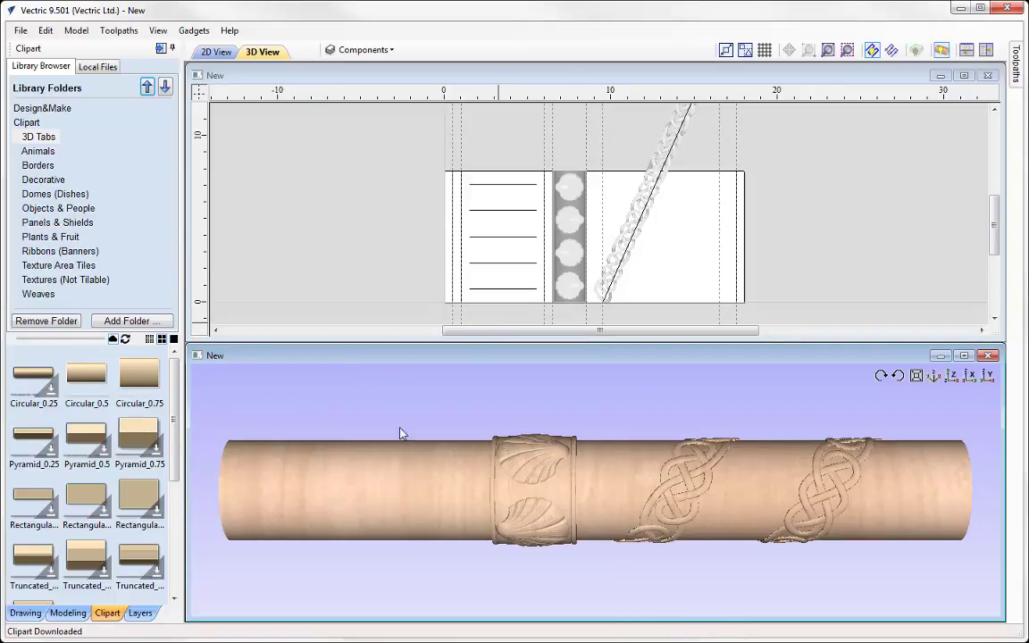
# Place the Circular_0.5 clipart between the two lowest flute lines and maximise the 2D view.
pyautogui.moveTo(82, 379); pyautogui.dragTo(506, 284)
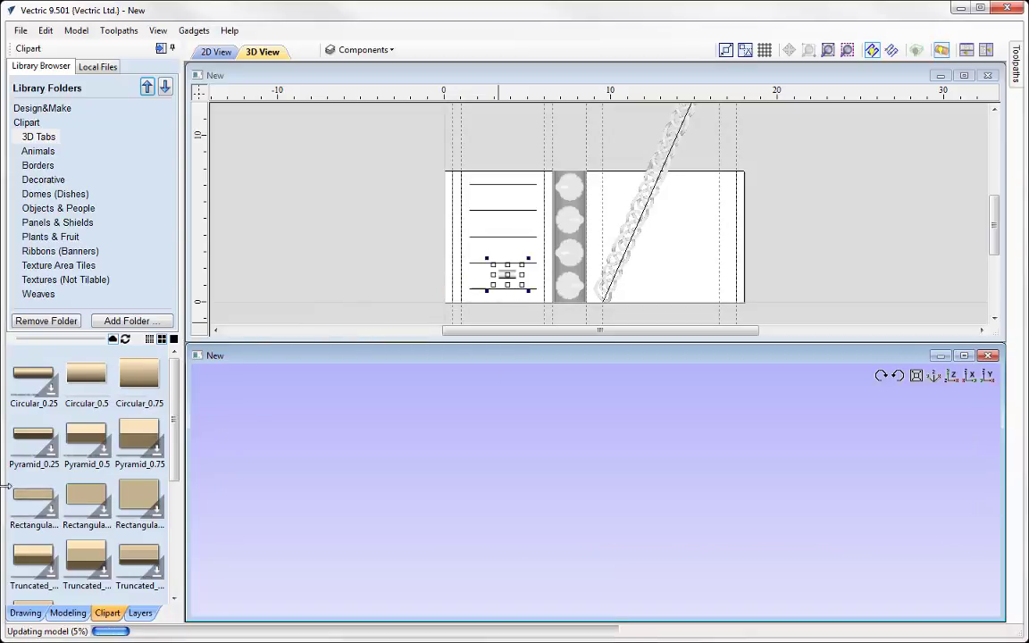
pyautogui.scroll(-1, 527, 298)
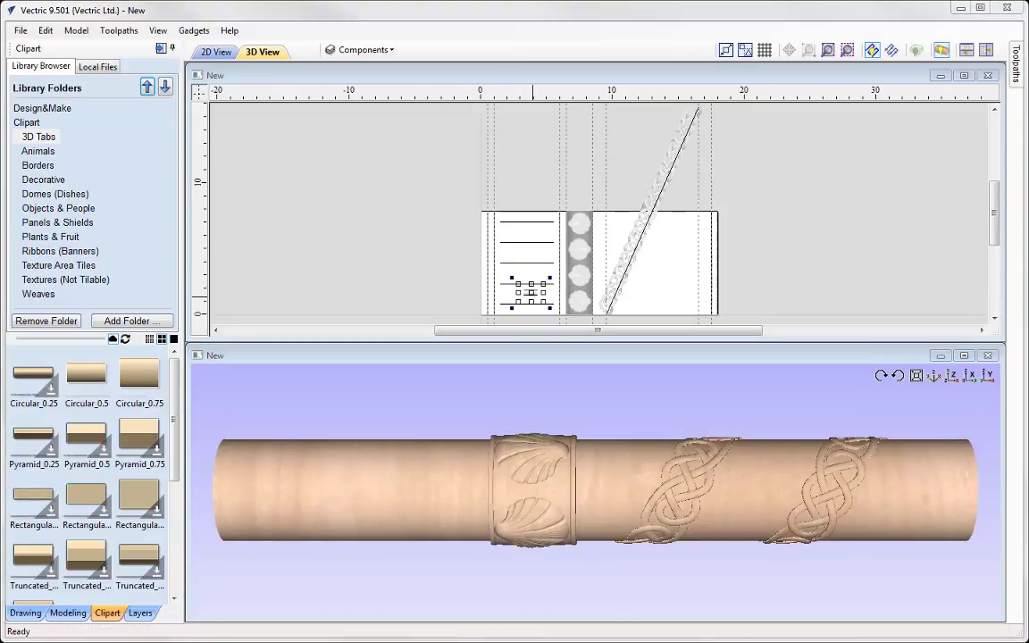
pyautogui.doubleClick(871, 75)
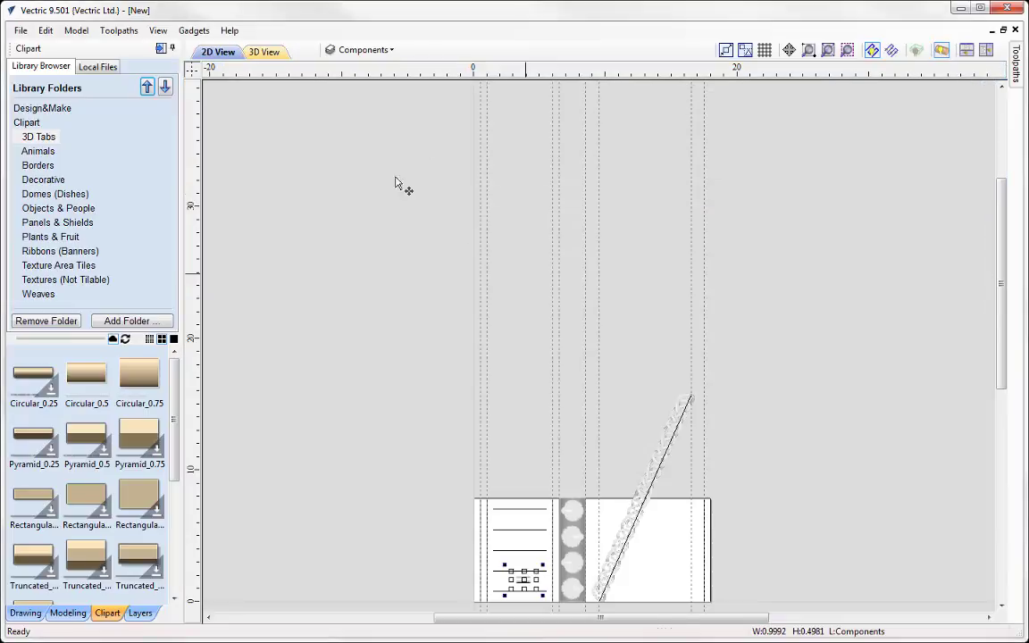
# Move the spiral weave slightly so its lower end sits over the start of the diagonal spiral line.
pyautogui.scroll(-1, 554, 477)
pyautogui.scroll(2, 709, 487)
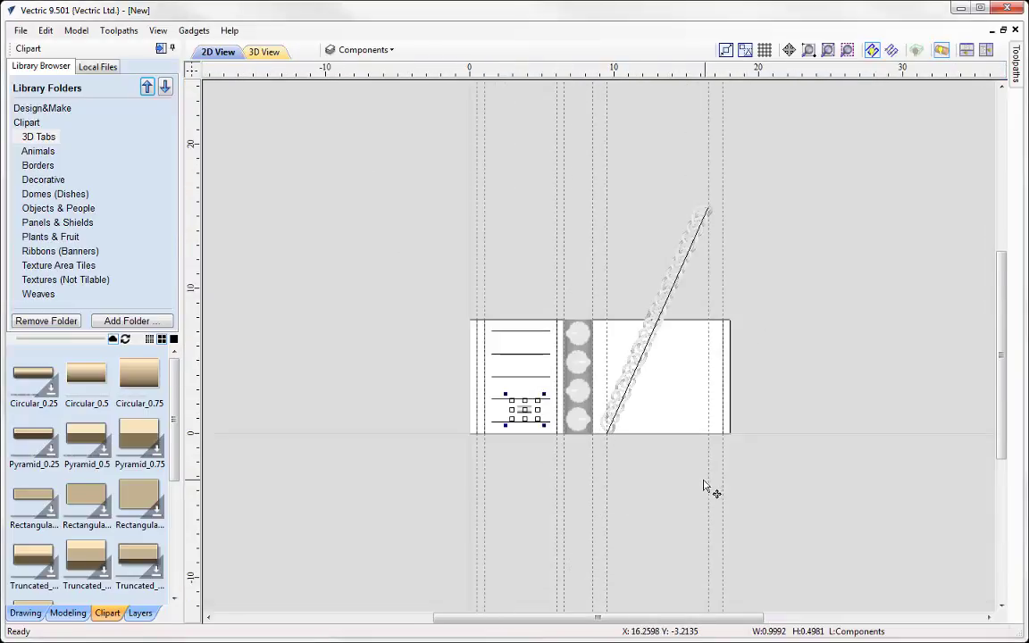
pyautogui.scroll(1, 625, 330)
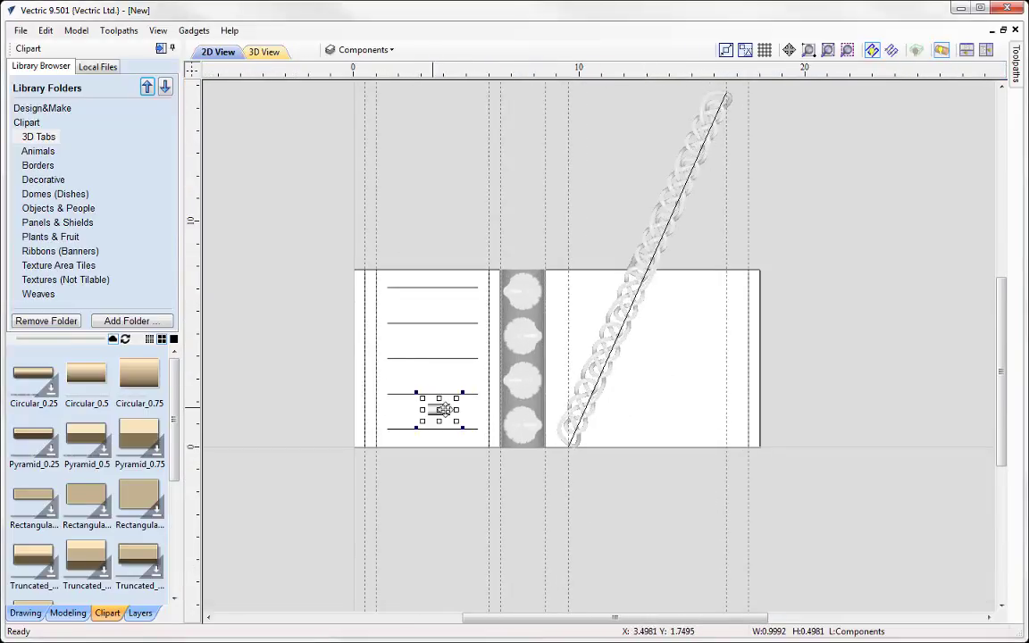
pyautogui.scroll(1, 681, 424)
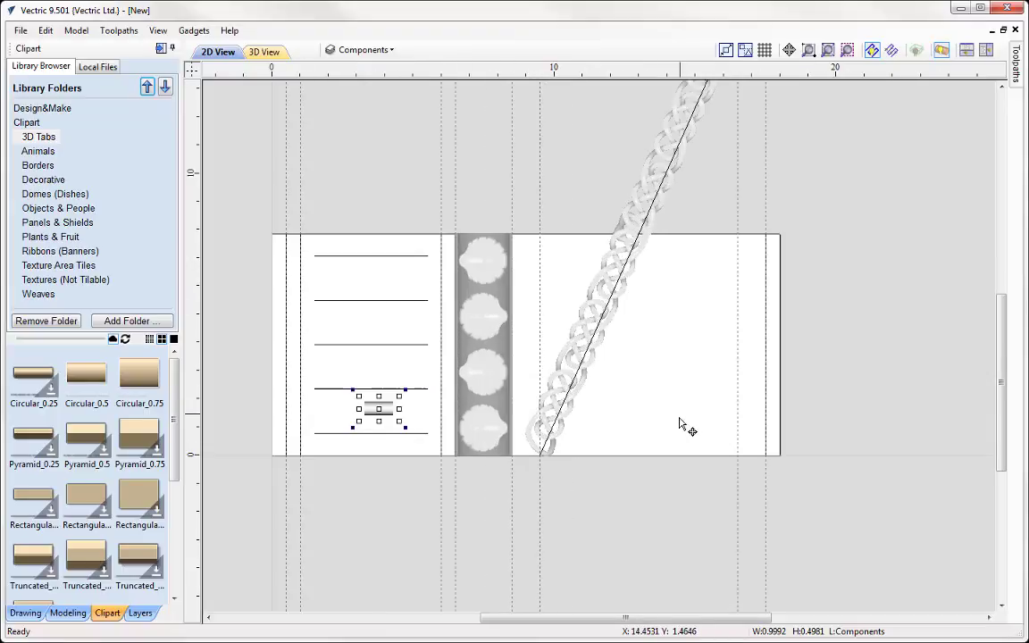
pyautogui.scroll(-1, 679, 424)
pyautogui.scroll(1, 670, 428)
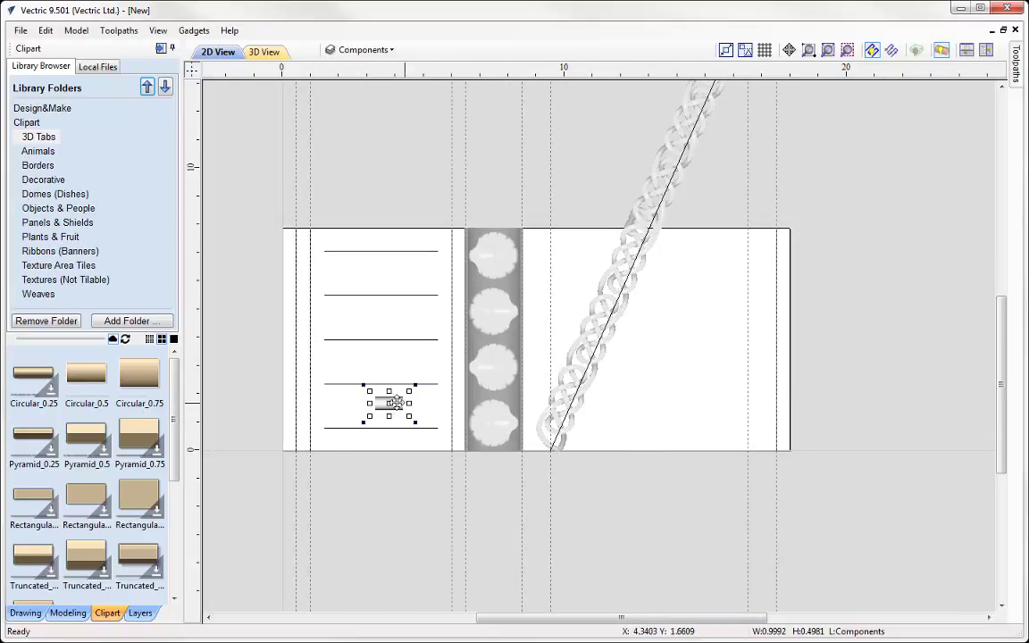
pyautogui.click(578, 427)
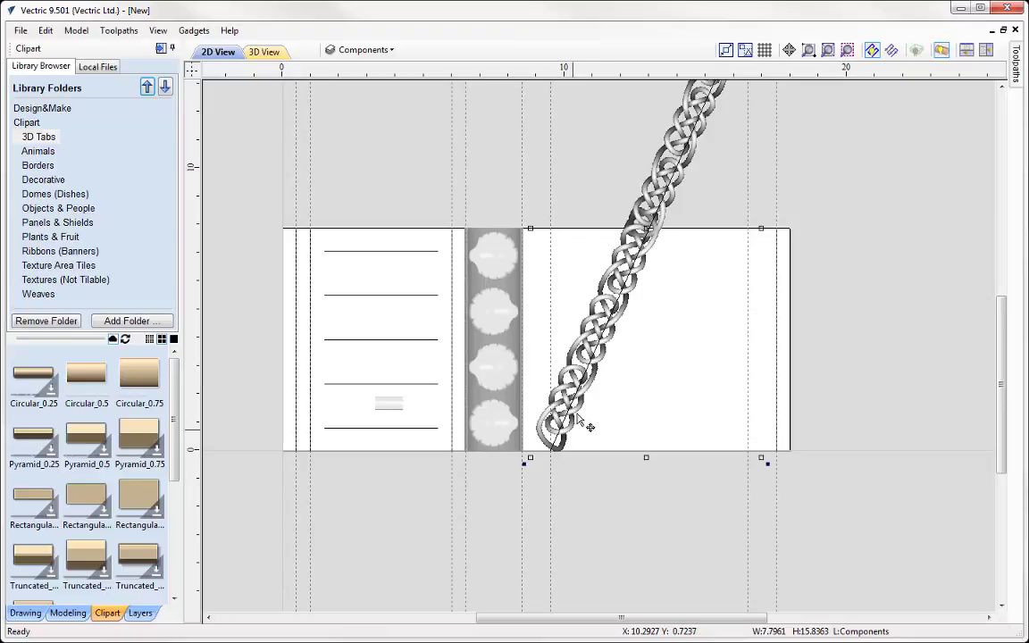
pyautogui.scroll(2, 572, 438)
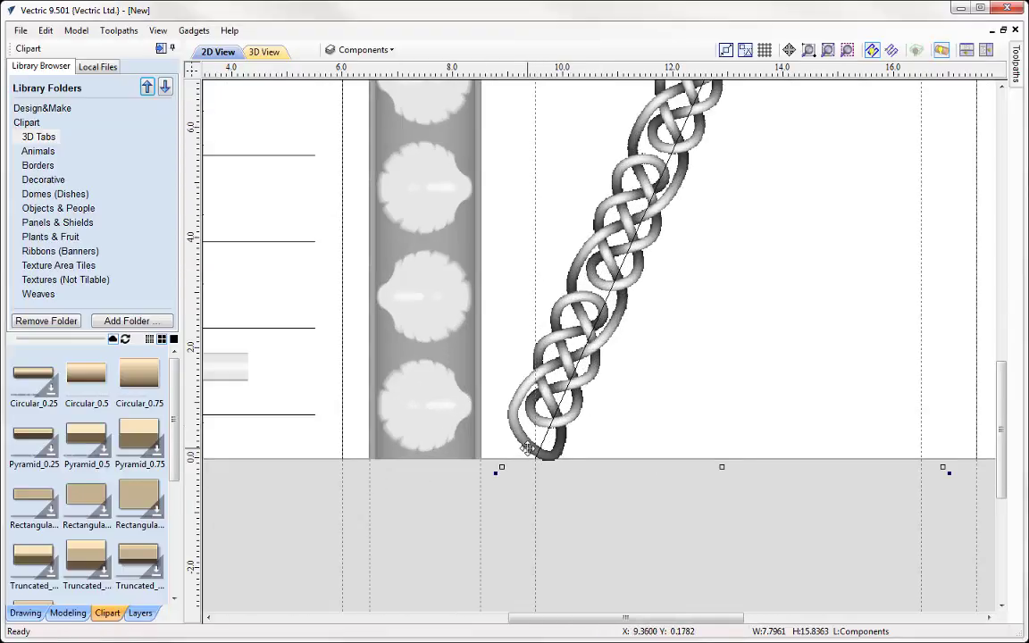
pyautogui.moveTo(527, 448); pyautogui.dragTo(534, 460)
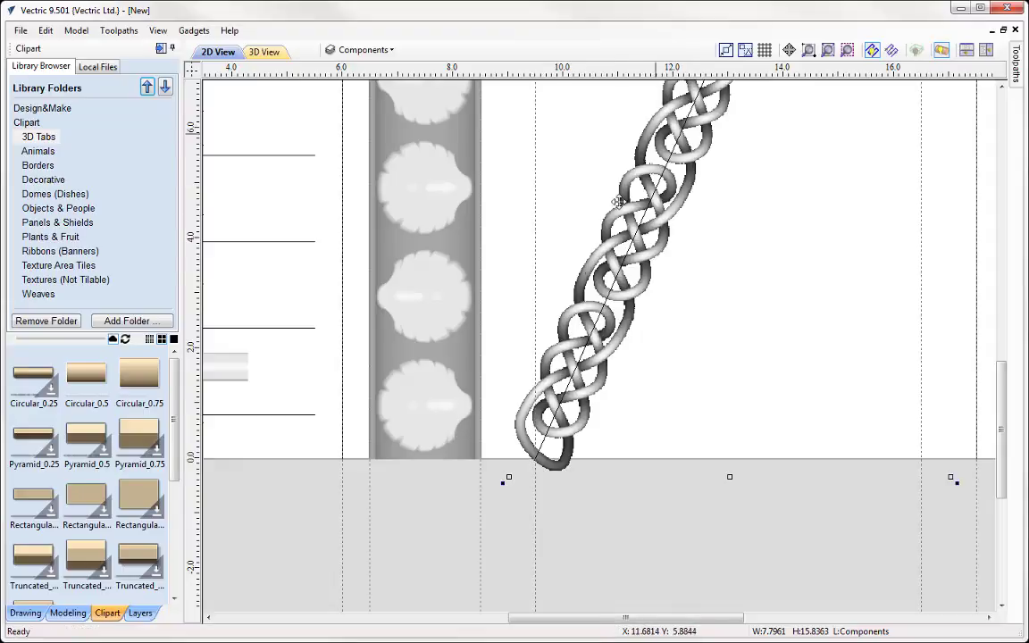
pyautogui.scroll(-2, 527, 348)
pyautogui.scroll(-1, 786, 277)
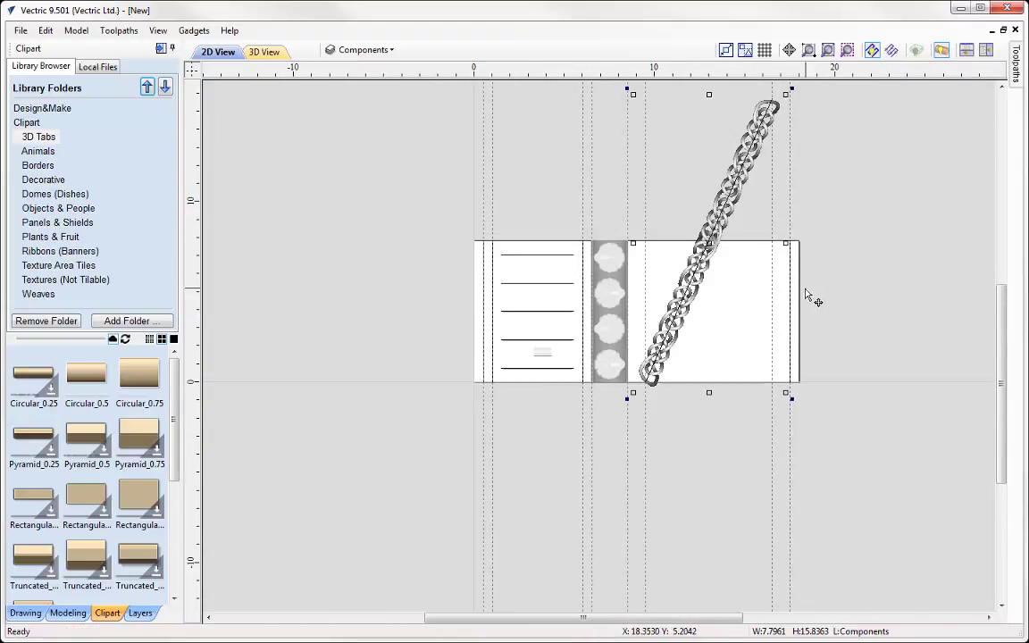
pyautogui.scroll(1, 808, 297)
# Rotate the Circular_0.5 tab between the two lowest flute lines by 90 degrees about its centre.
pyautogui.click(483, 375)
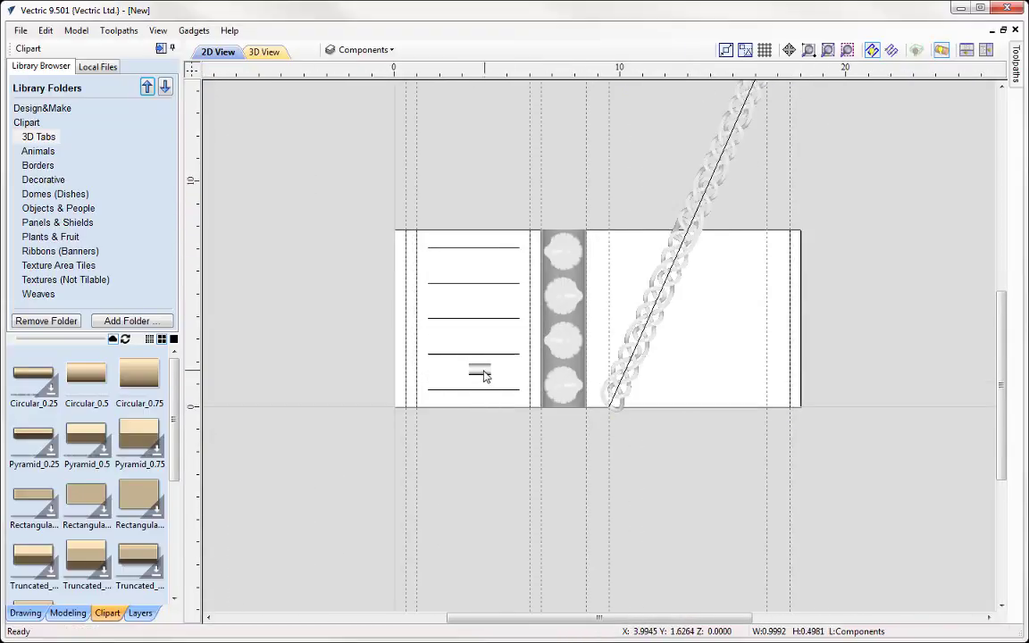
pyautogui.click(482, 375)
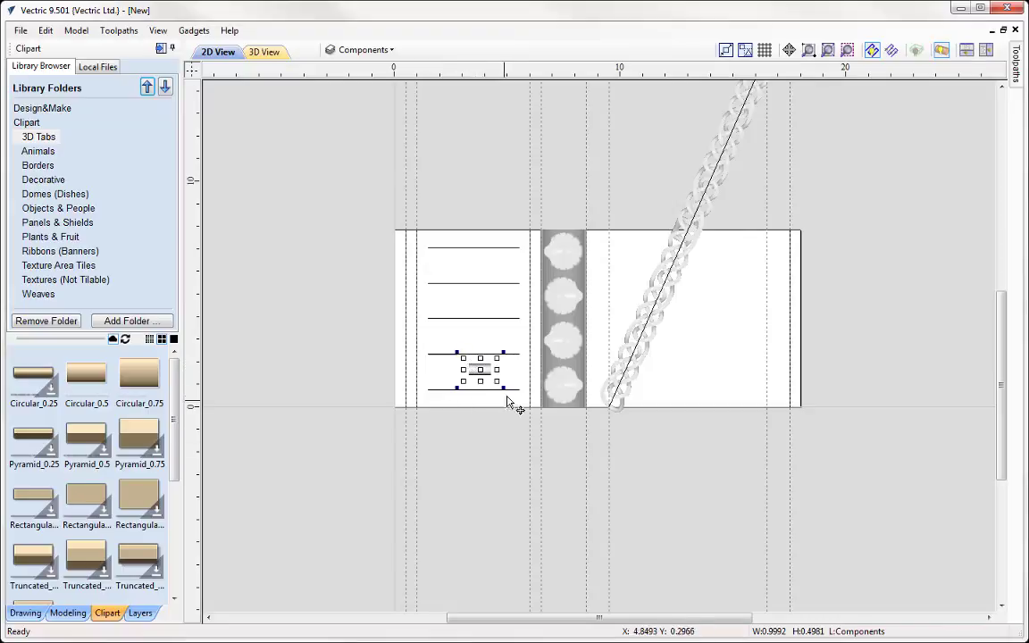
pyautogui.click(25, 613)
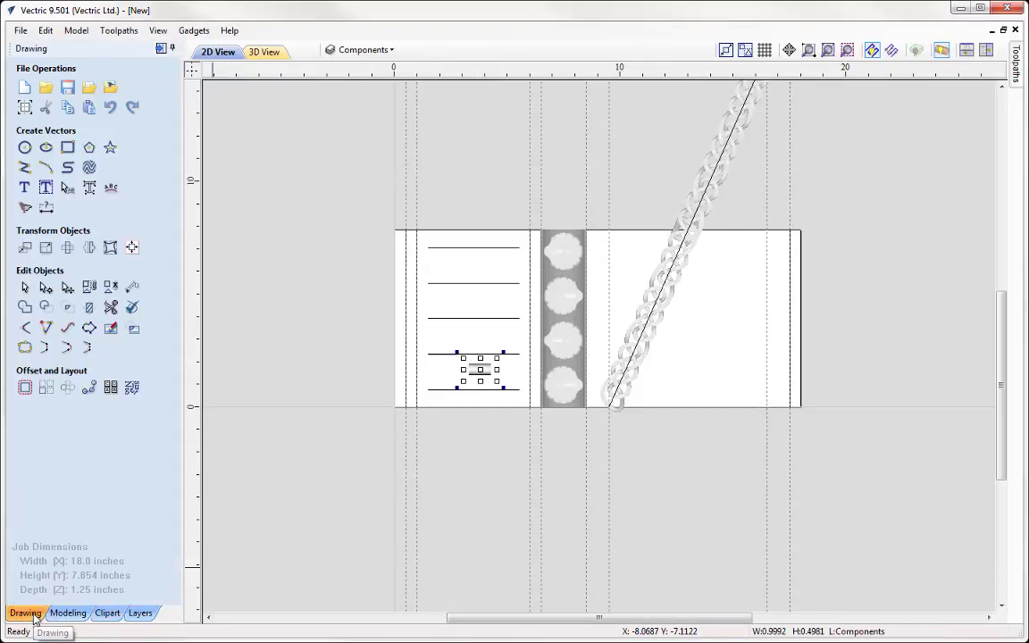
pyautogui.click(67, 247)
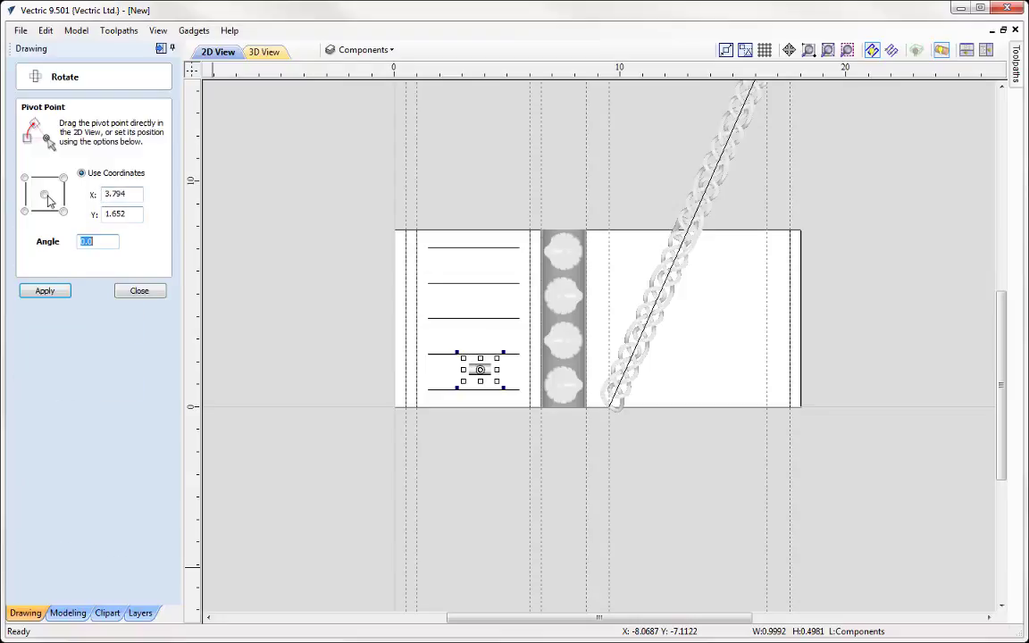
pyautogui.click(45, 293)
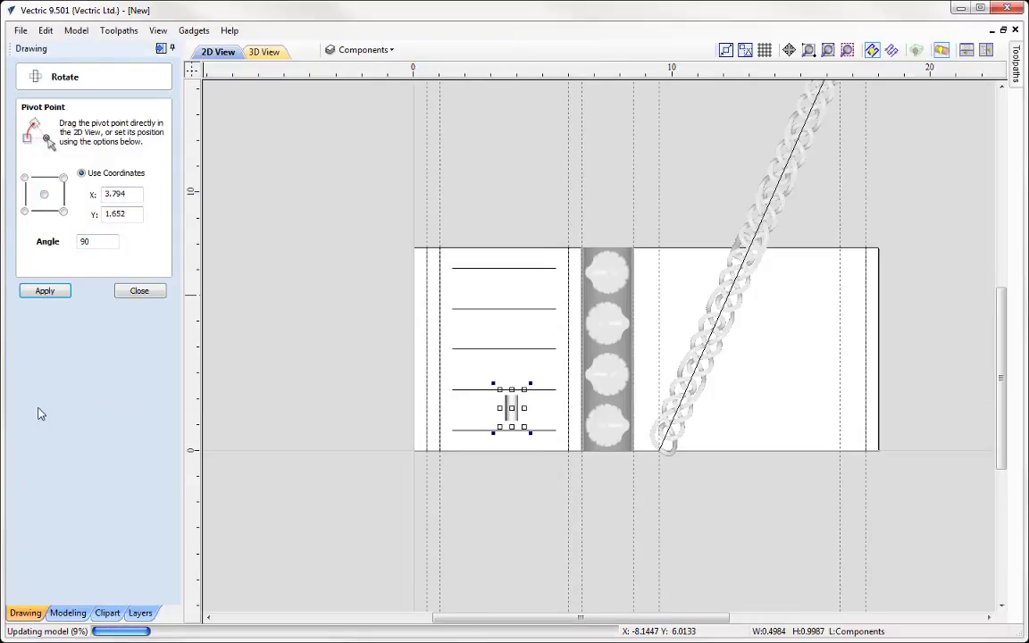
pyautogui.click(140, 291)
# Move the rotated tab to the spiral line's start, centred on the X 9.5 guideline at the job's lower edge.
pyautogui.scroll(2, 773, 482)
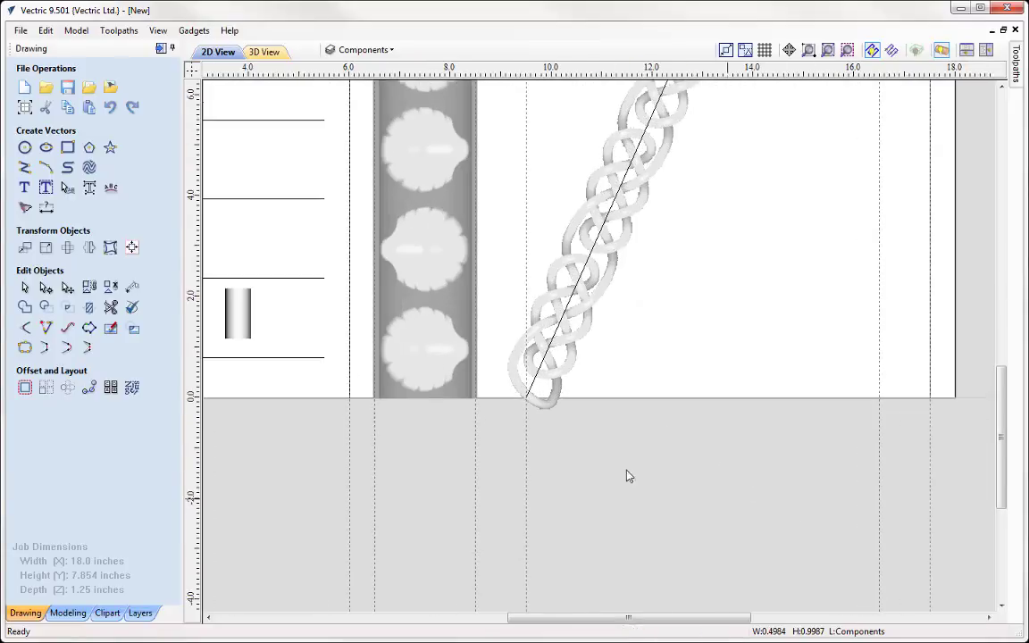
pyautogui.click(246, 324)
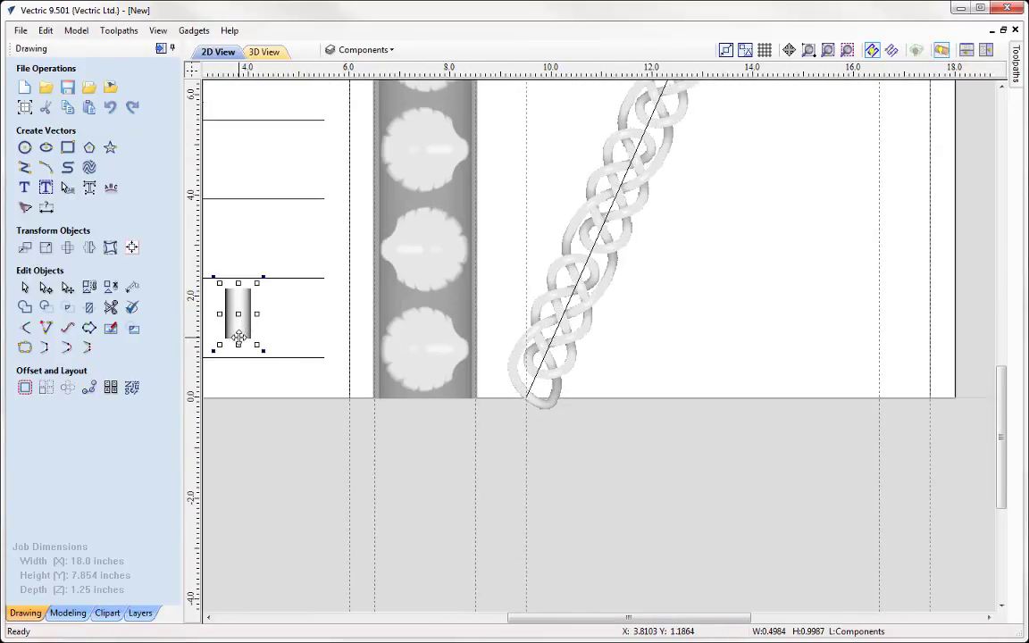
pyautogui.moveTo(238, 337); pyautogui.dragTo(527, 395)
pyautogui.scroll(3, 525, 395)
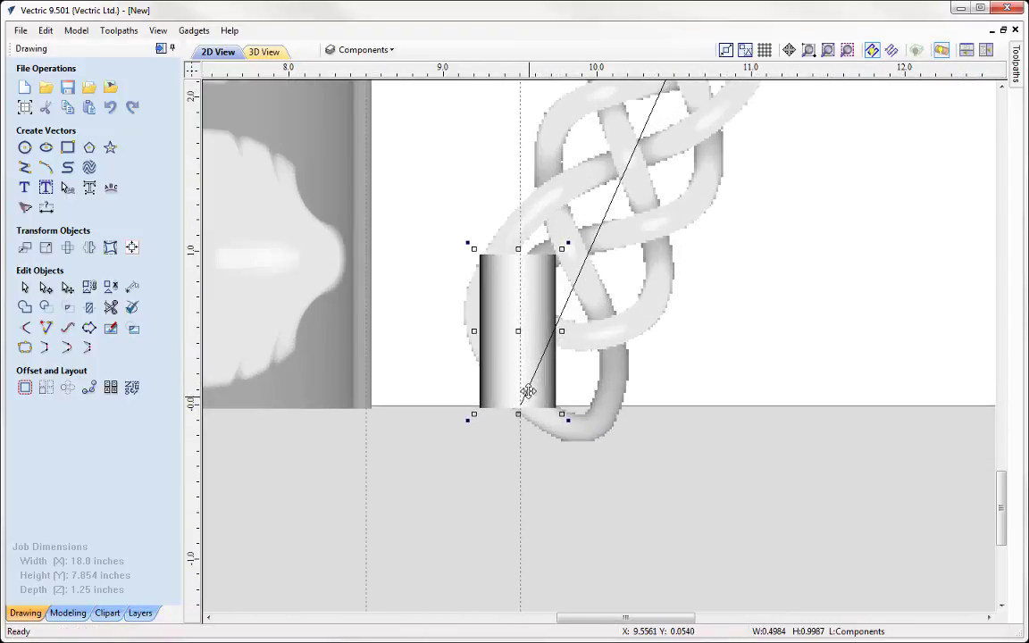
pyautogui.moveTo(517, 404); pyautogui.dragTo(520, 406)
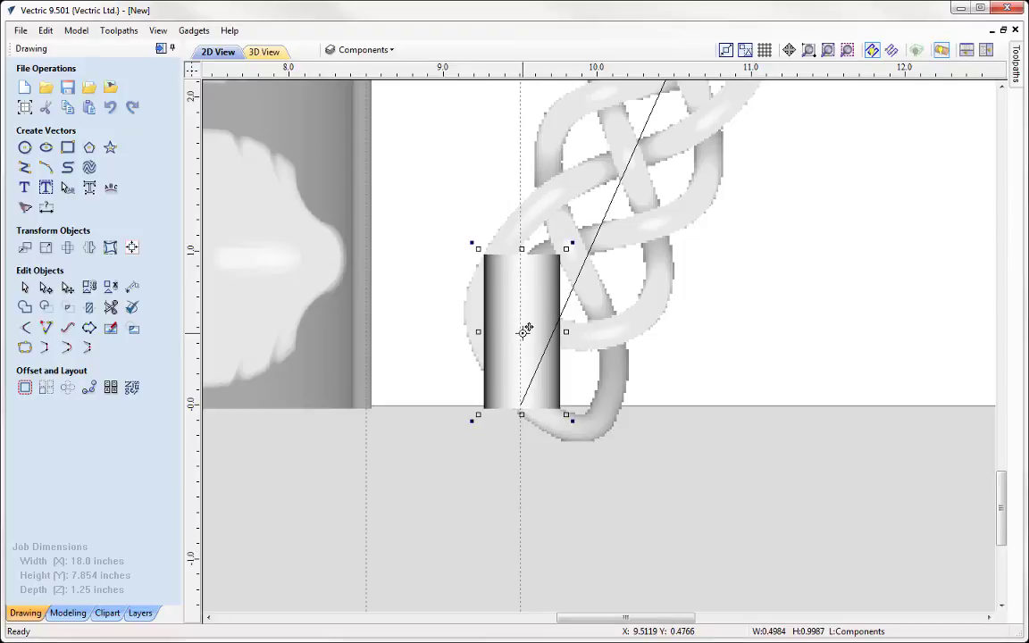
pyautogui.moveTo(526, 329); pyautogui.dragTo(520, 335)
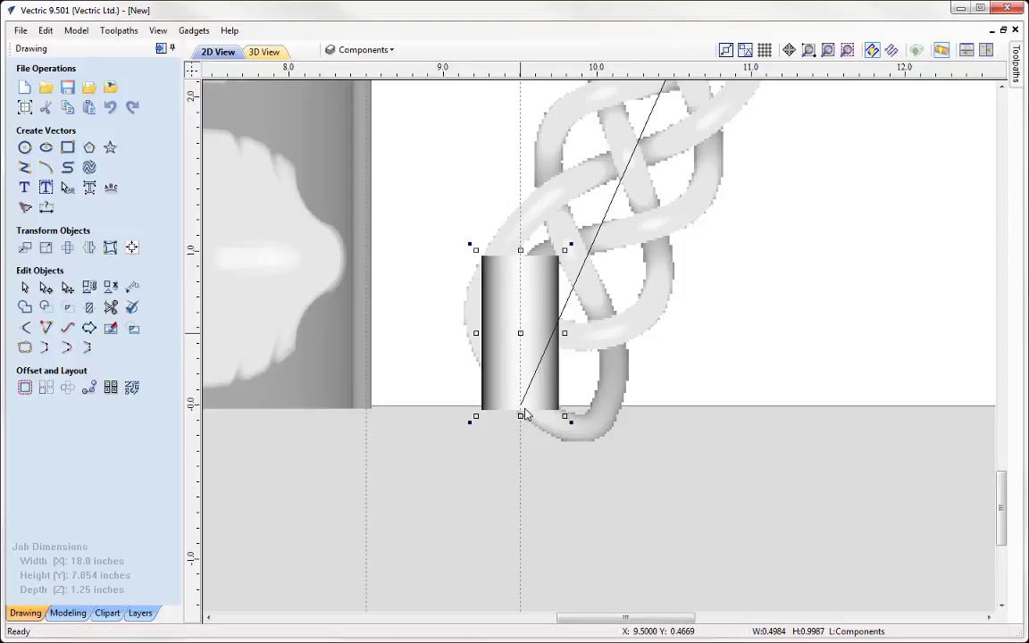
pyautogui.scroll(-2, 494, 420)
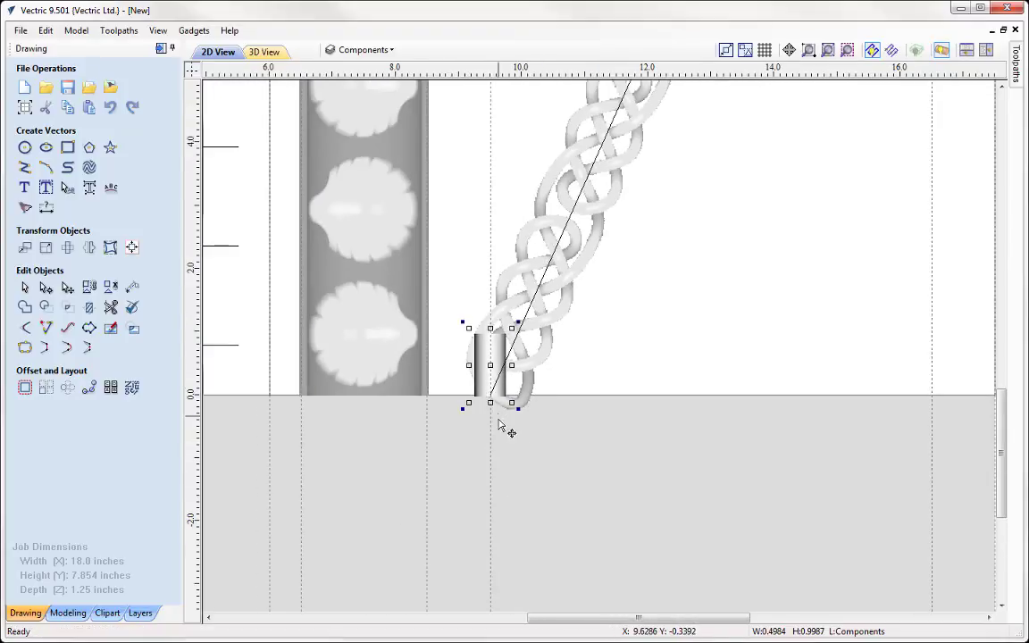
pyautogui.scroll(-2, 498, 474)
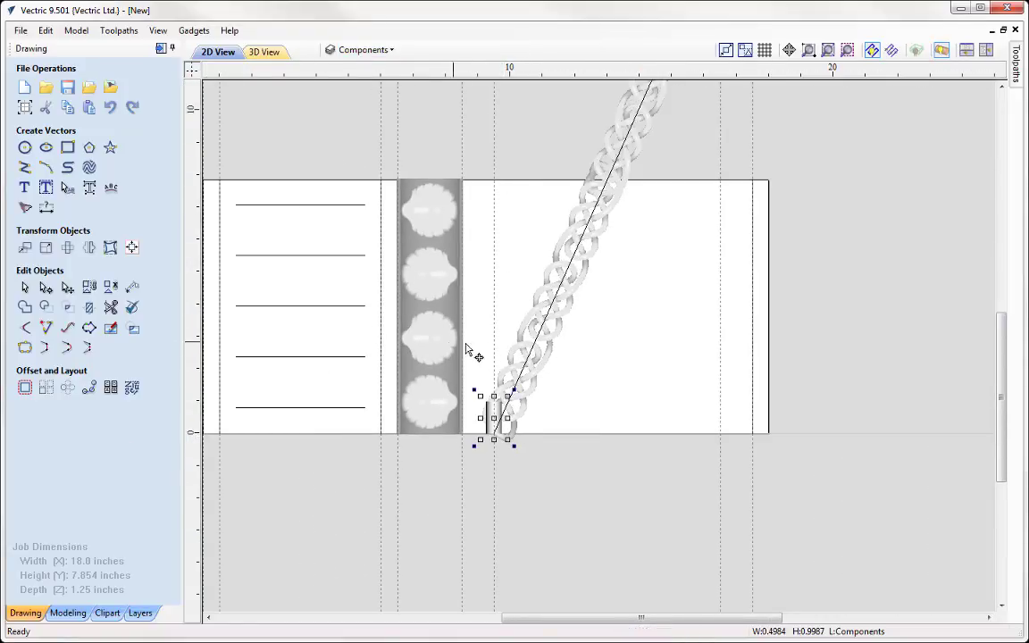
# Turn off Auto Scale Z for the Circular_0.5 tab and stretch it across the full job height, about 7.89 inches.
pyautogui.click(46, 248)
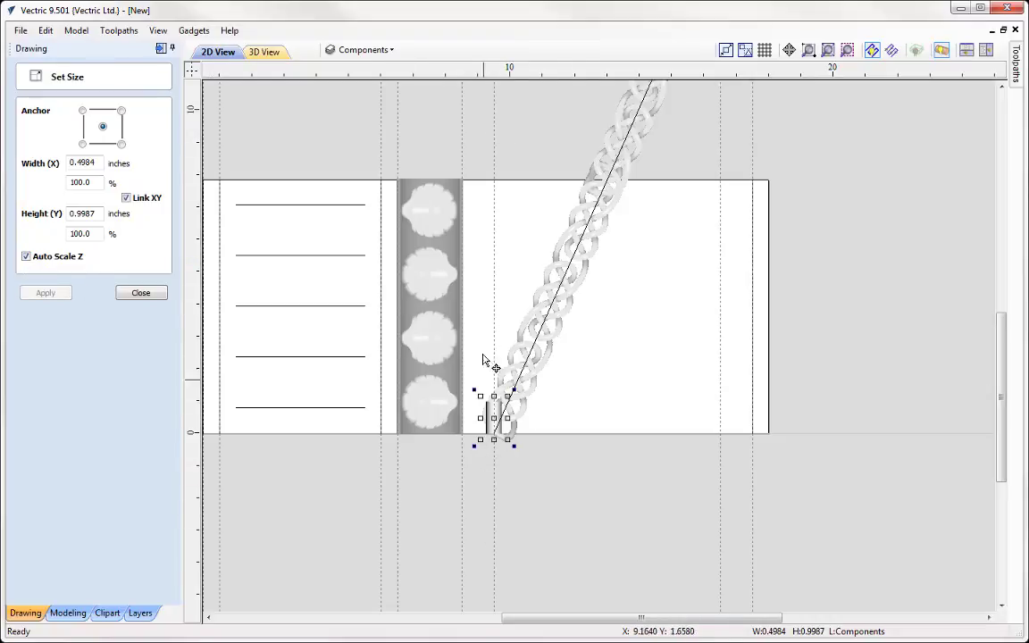
pyautogui.click(483, 324)
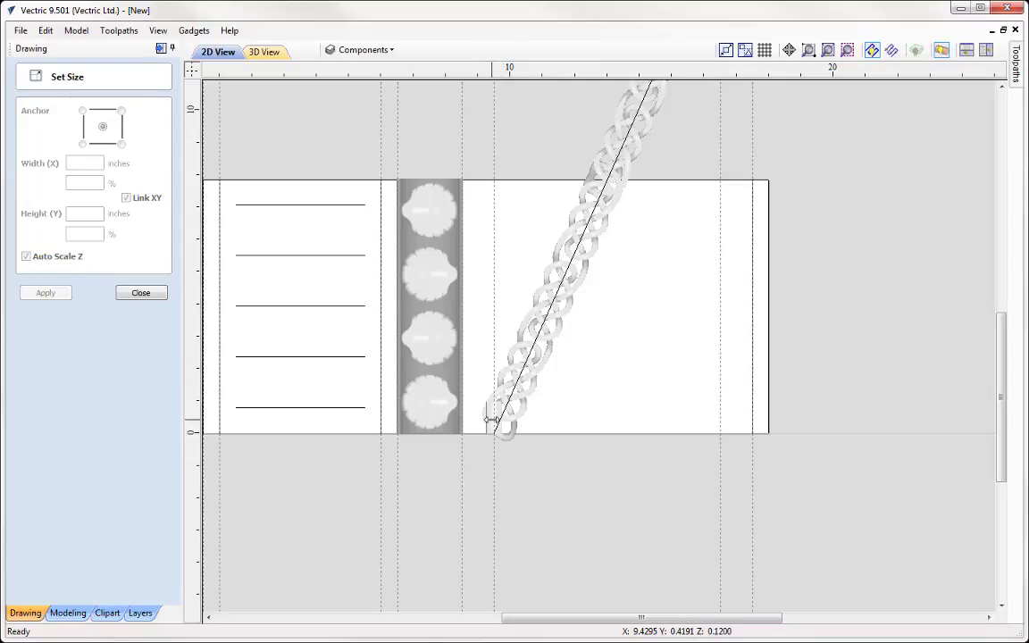
pyautogui.scroll(5, 489, 421)
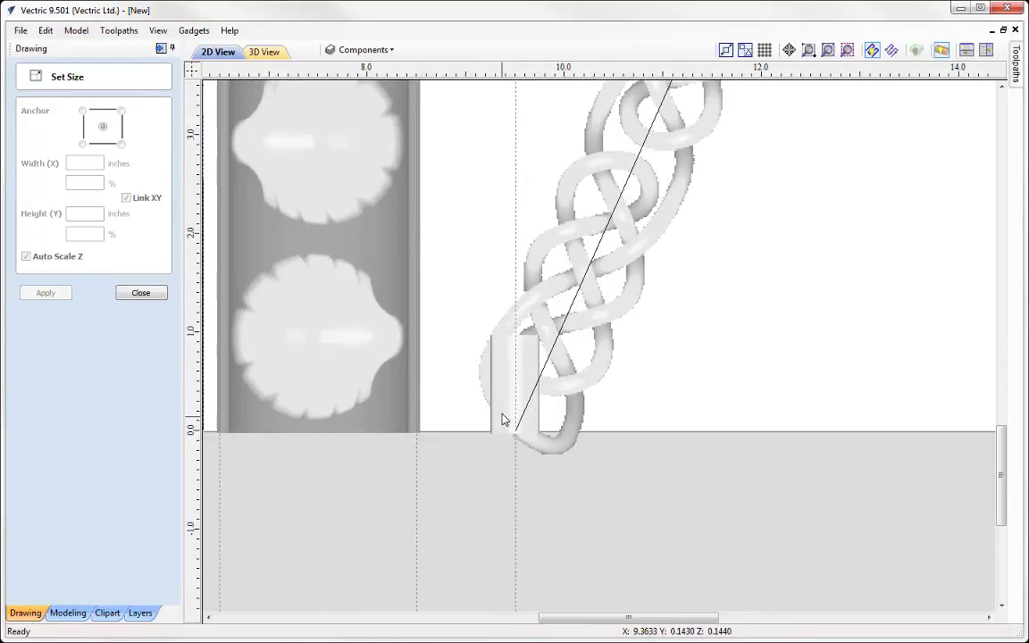
pyautogui.click(503, 418)
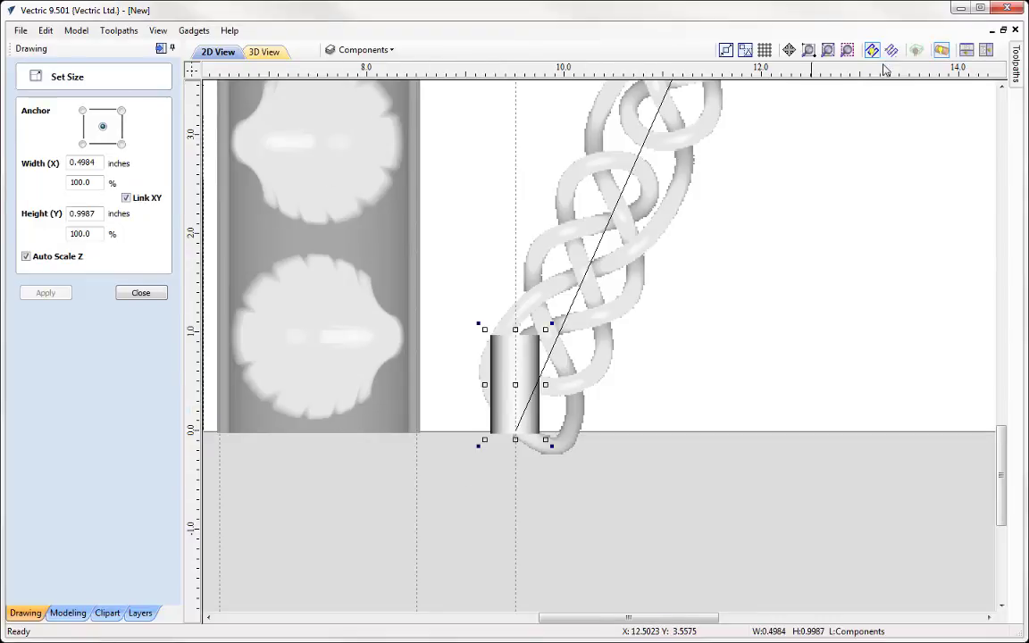
pyautogui.press('F4')
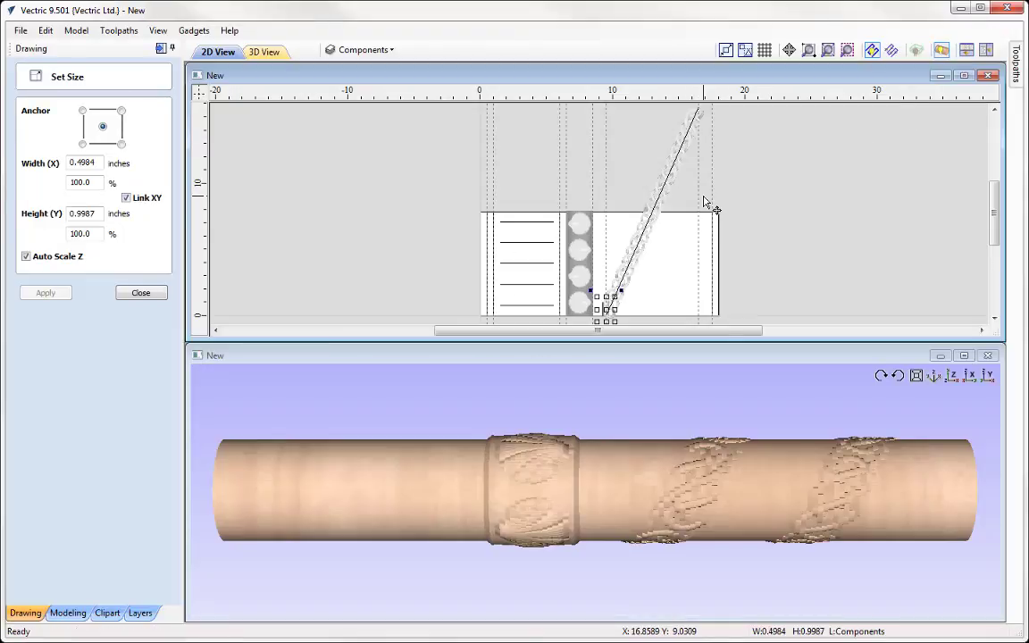
pyautogui.click(899, 376)
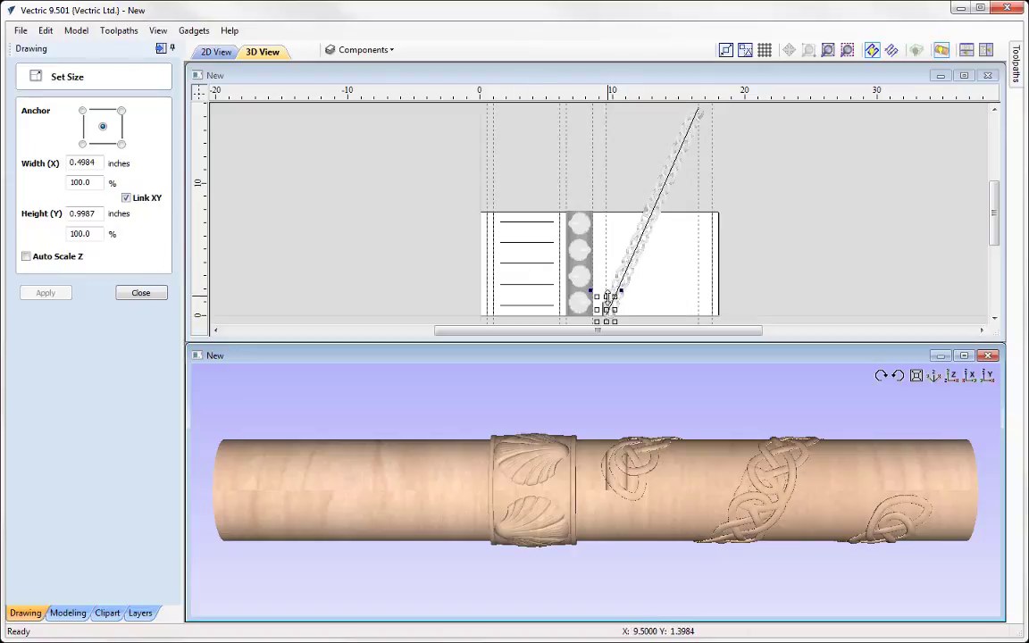
pyautogui.moveTo(610, 300); pyautogui.dragTo(610, 206)
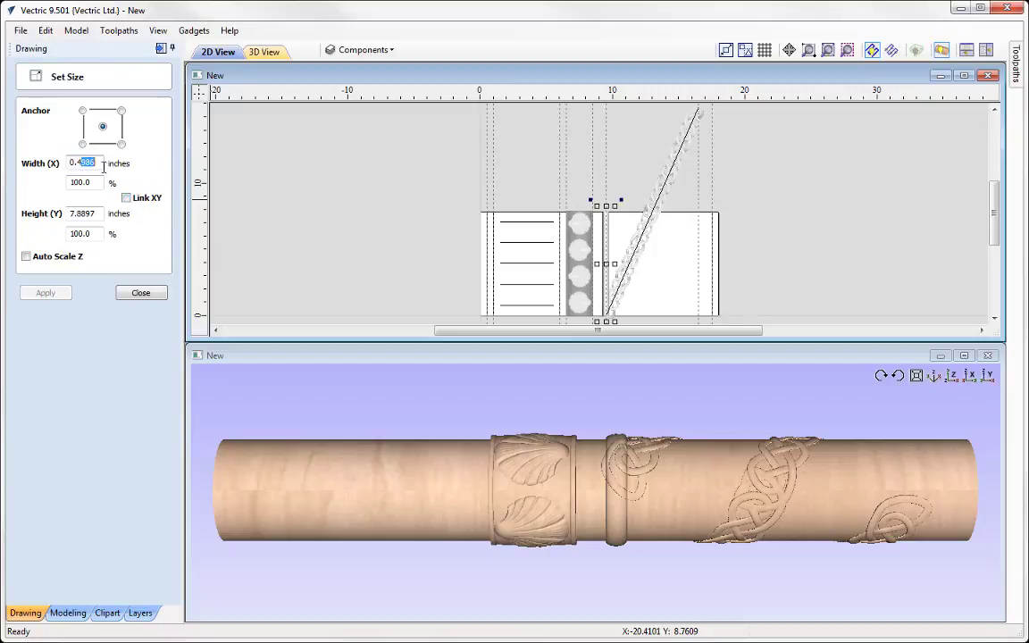
# Set the stretched tab's width to 0.75 inches with X and Y unlinked, and finish sizing.
pyautogui.write('75')
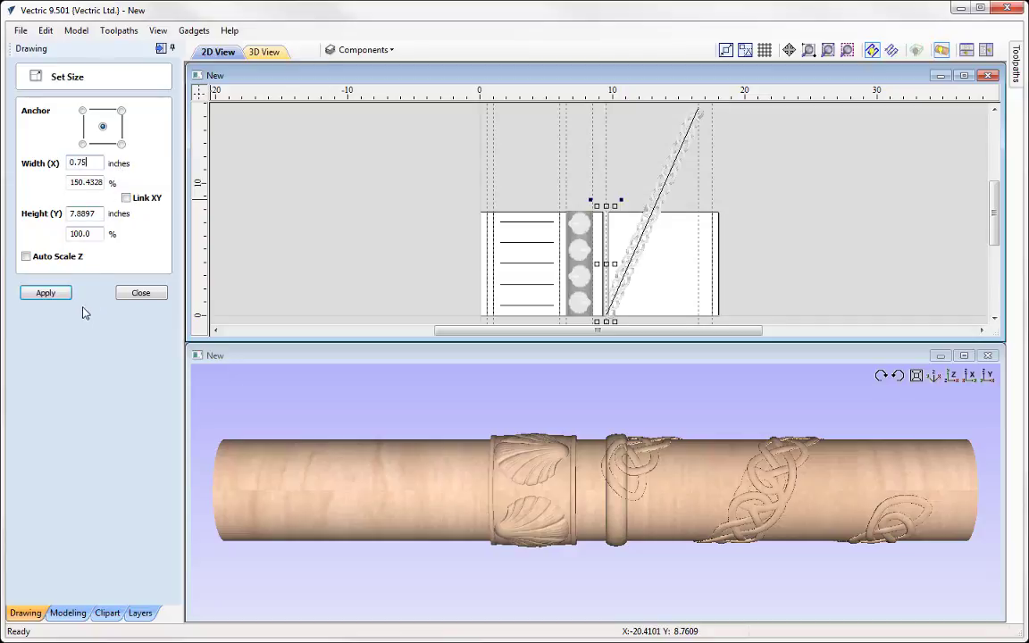
pyautogui.click(45, 293)
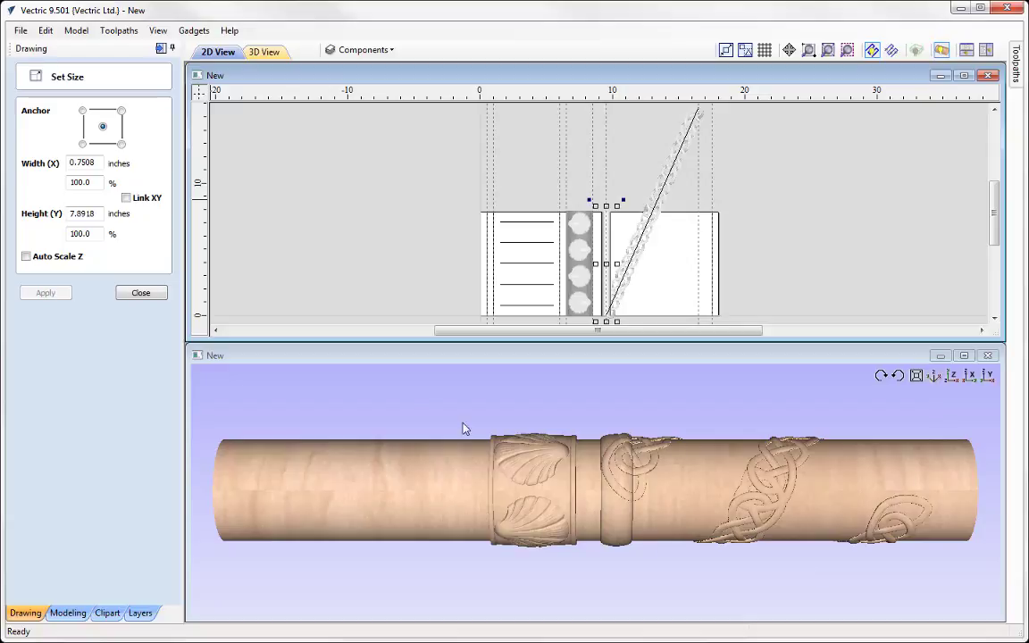
pyautogui.click(141, 293)
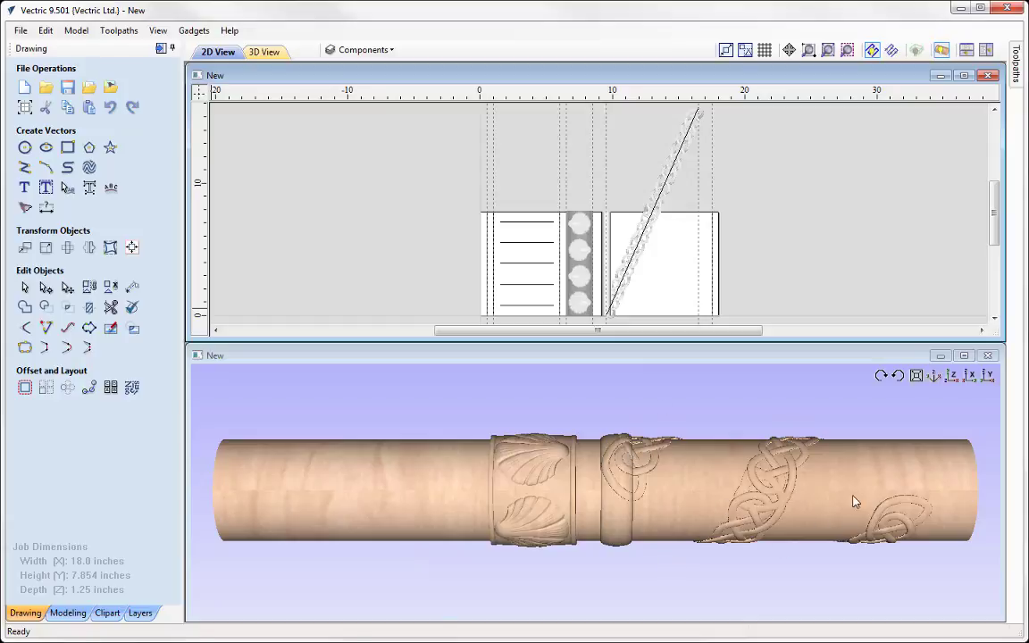
# Set the combine mode of the Wrapped Component 2 level to Merge and inspect the ring on the 3D column.
pyautogui.click(68, 612)
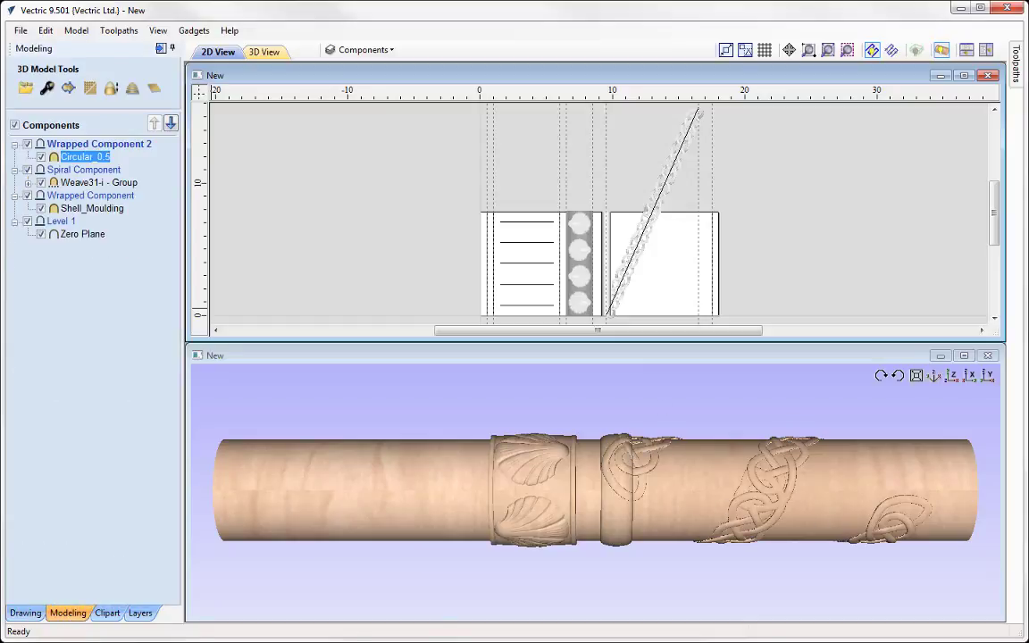
pyautogui.click(77, 144)
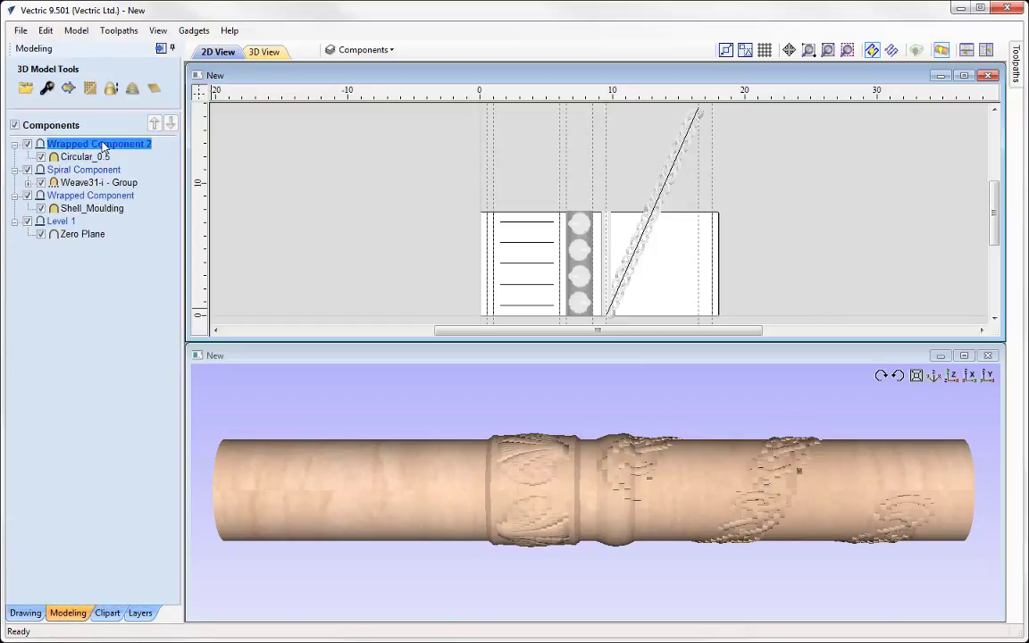
pyautogui.rightClick(104, 146)
pyautogui.moveTo(169, 154)
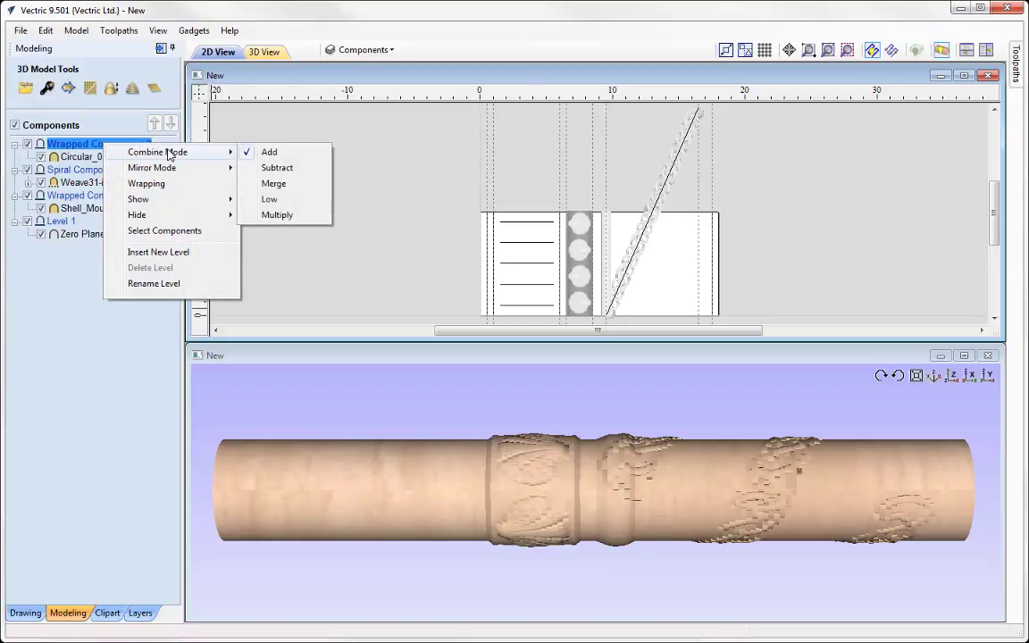
pyautogui.click(273, 183)
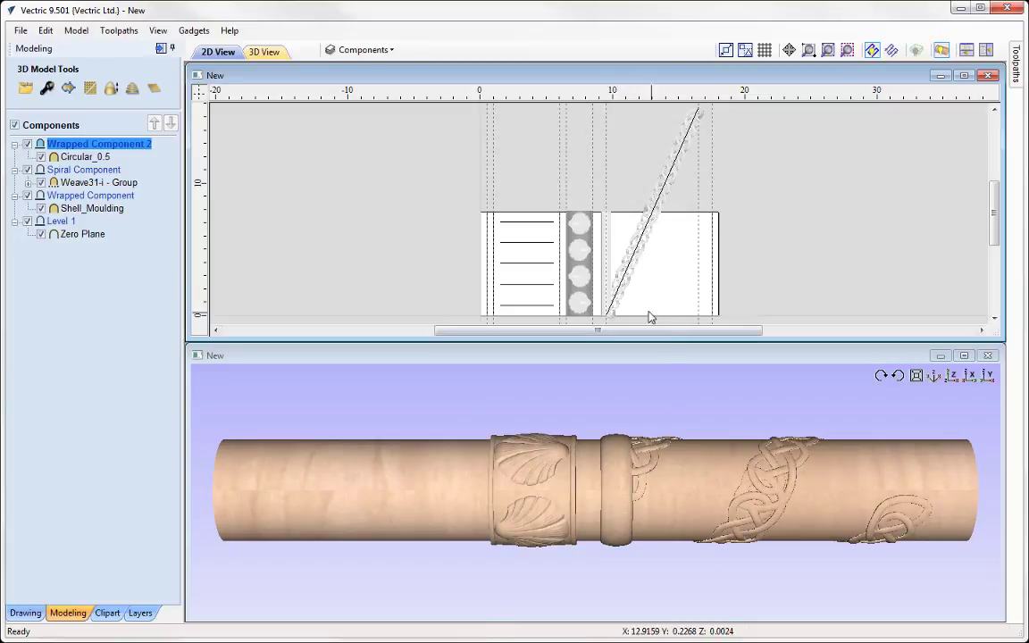
pyautogui.moveTo(612, 465); pyautogui.dragTo(572, 612)
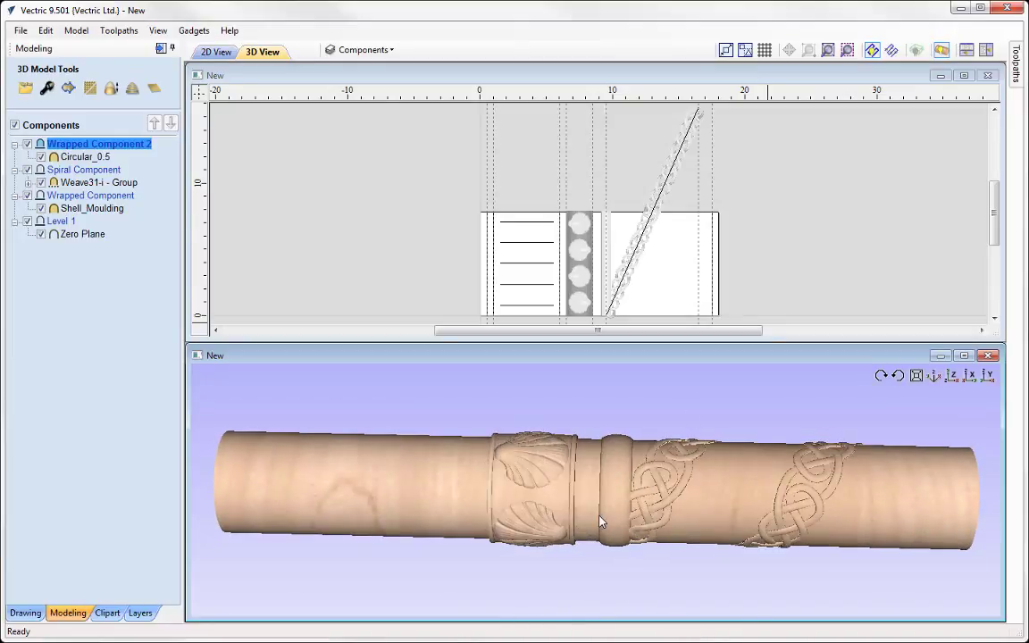
# Copy the Circular_0.5 tab to the far end of the weave, centred on the X 16.5 guideline.
pyautogui.moveTo(587, 524); pyautogui.dragTo(629, 487)
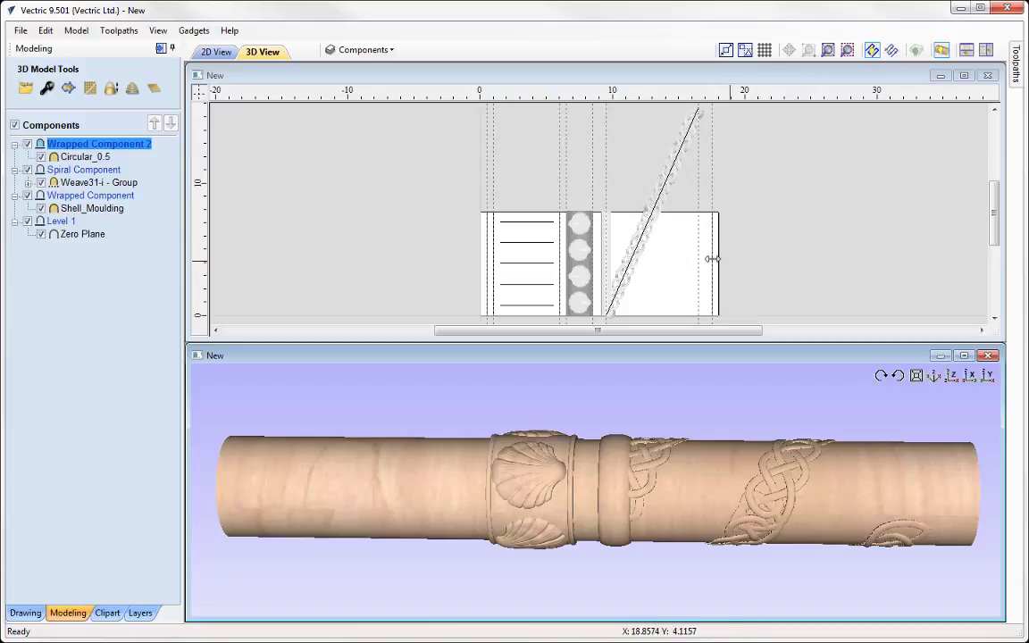
pyautogui.scroll(3, 696, 264)
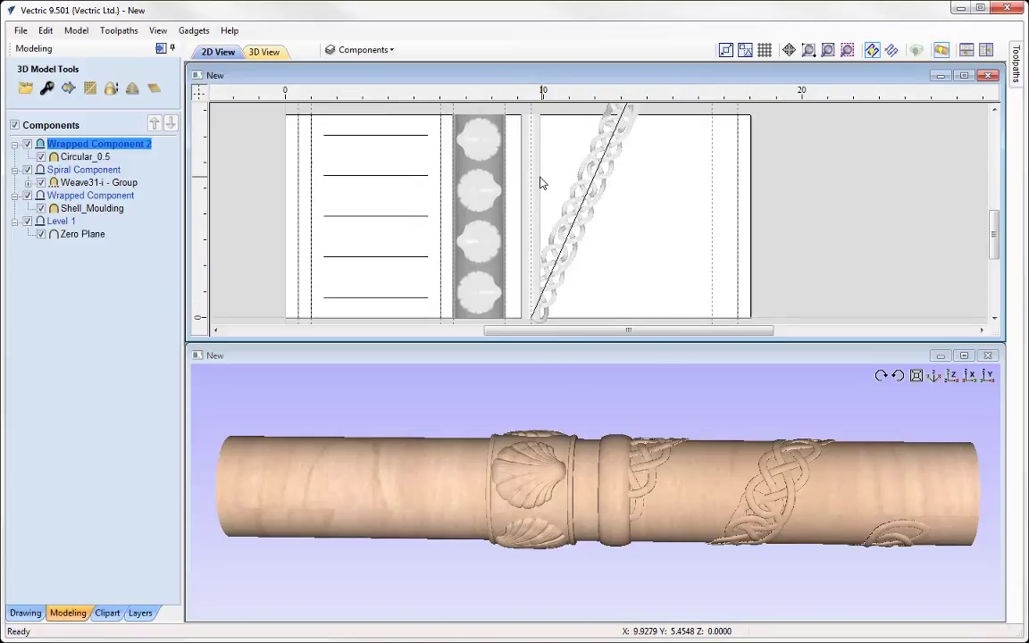
pyautogui.click(540, 185)
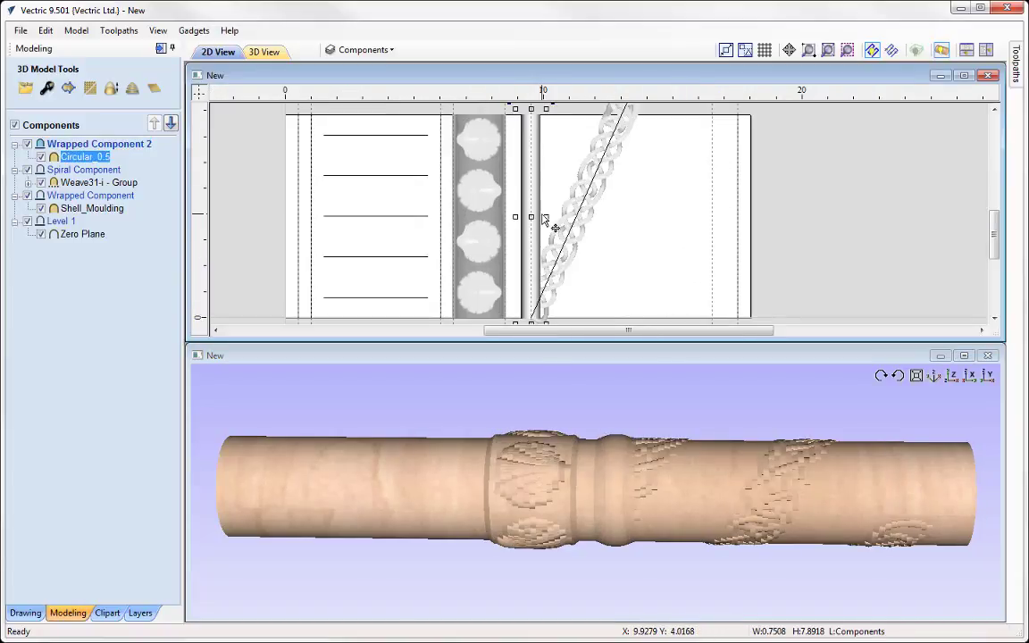
pyautogui.moveTo(534, 214); pyautogui.dragTo(707, 220)
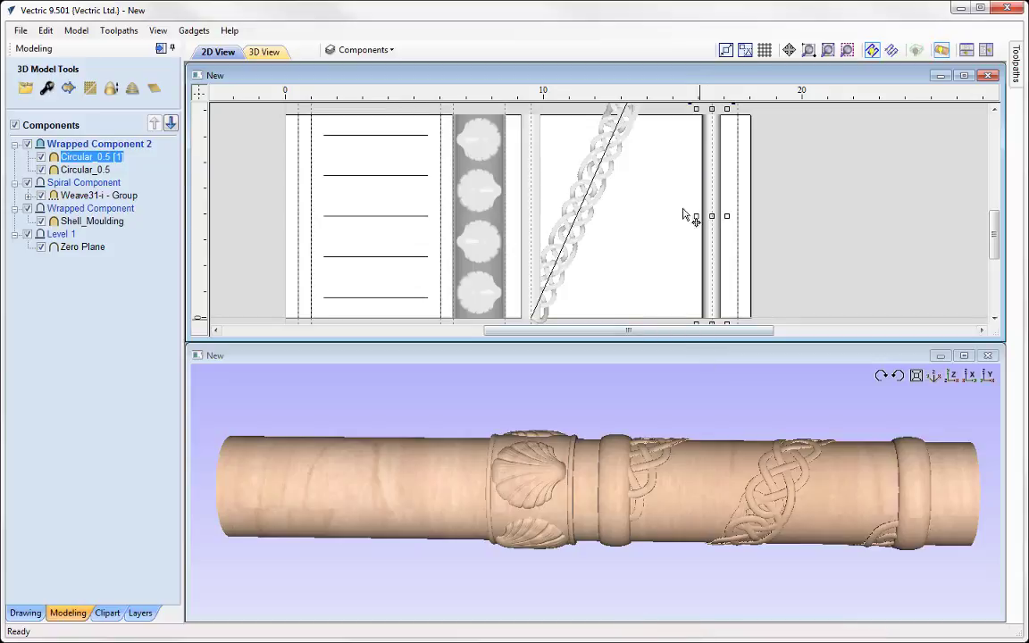
# Inspect the copied ring, the spiral weave and the shell band on the column in the 3D and 2D views.
pyautogui.click(964, 357)
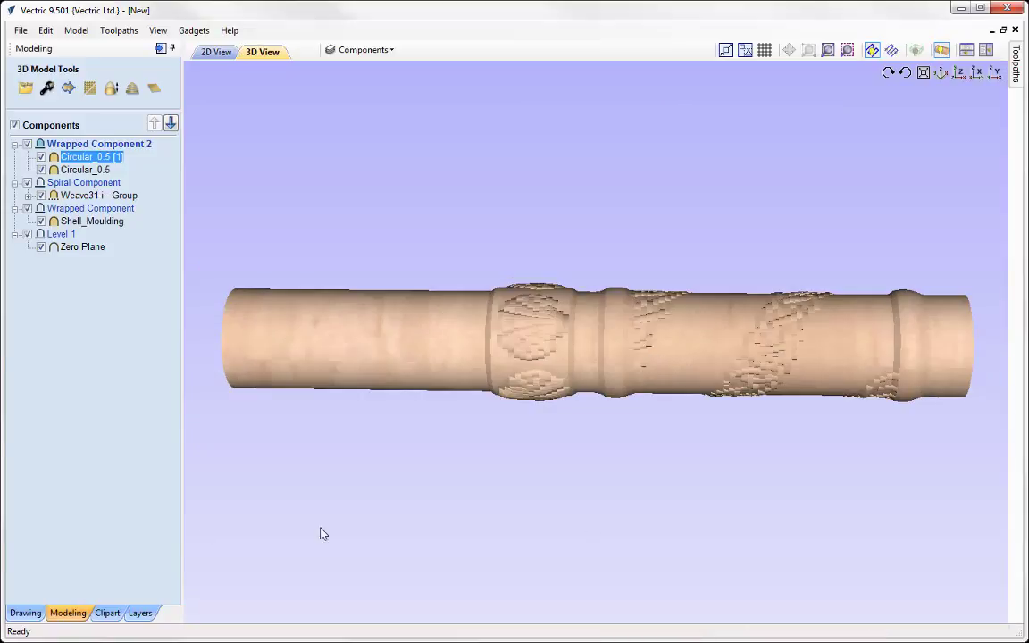
pyautogui.moveTo(714, 534); pyautogui.dragTo(585, 501)
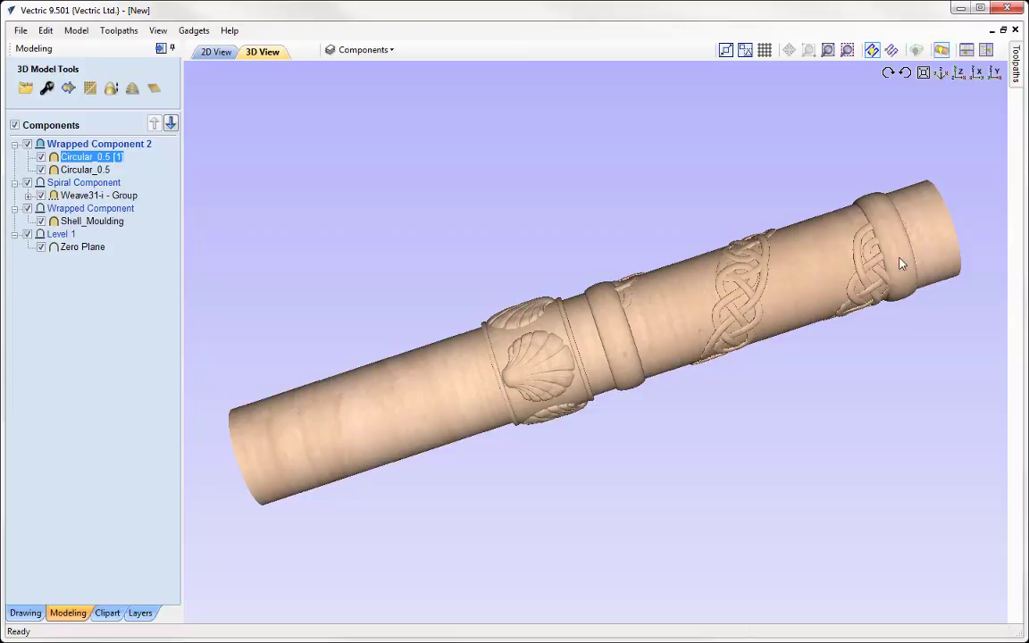
pyautogui.click(215, 52)
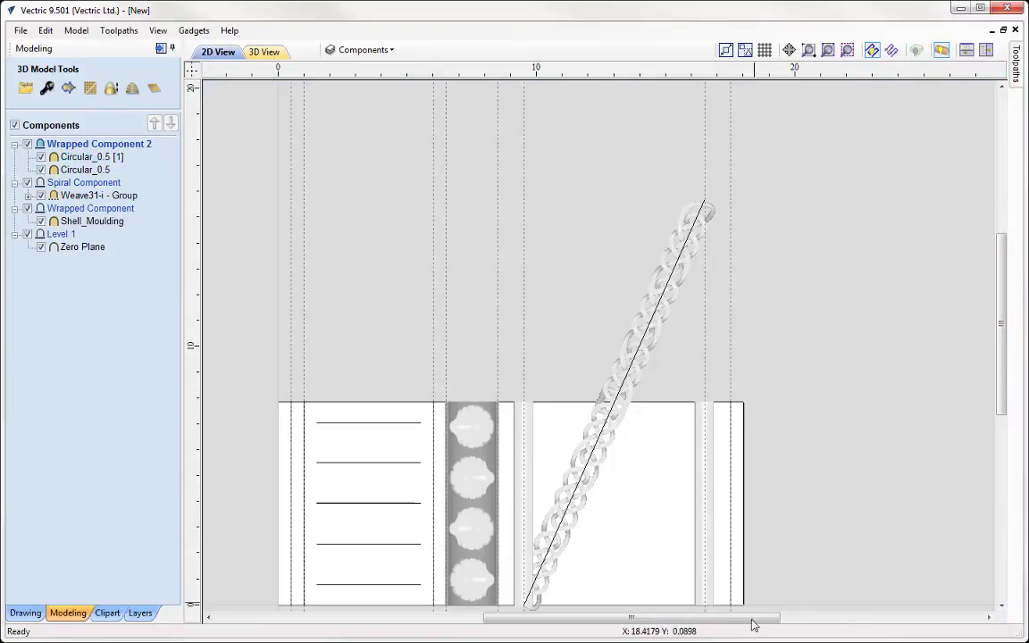
pyautogui.scroll(5, 723, 572)
pyautogui.click(686, 348)
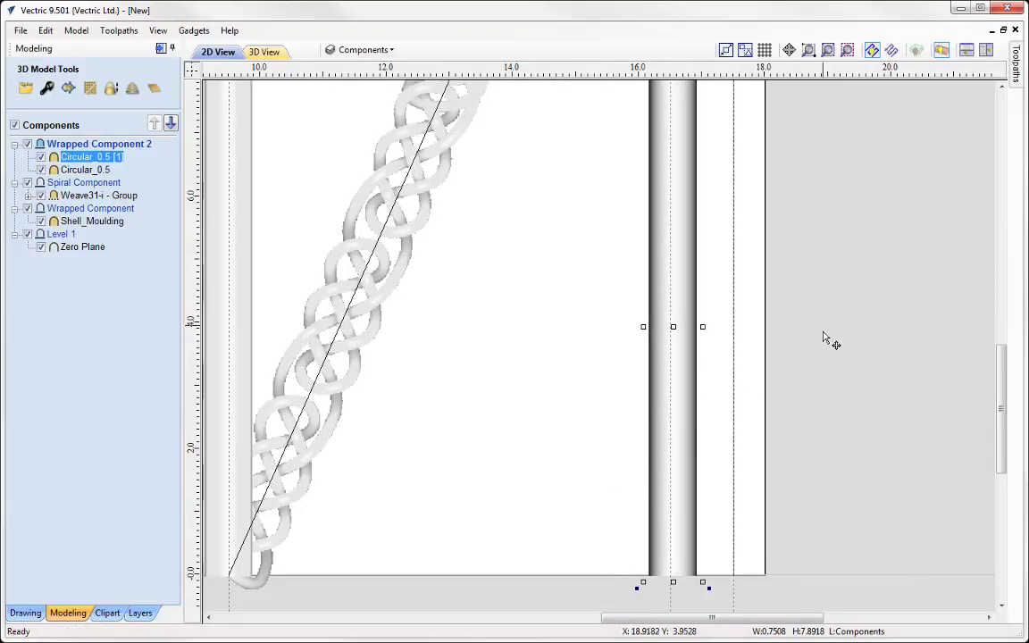
pyautogui.press('F4')
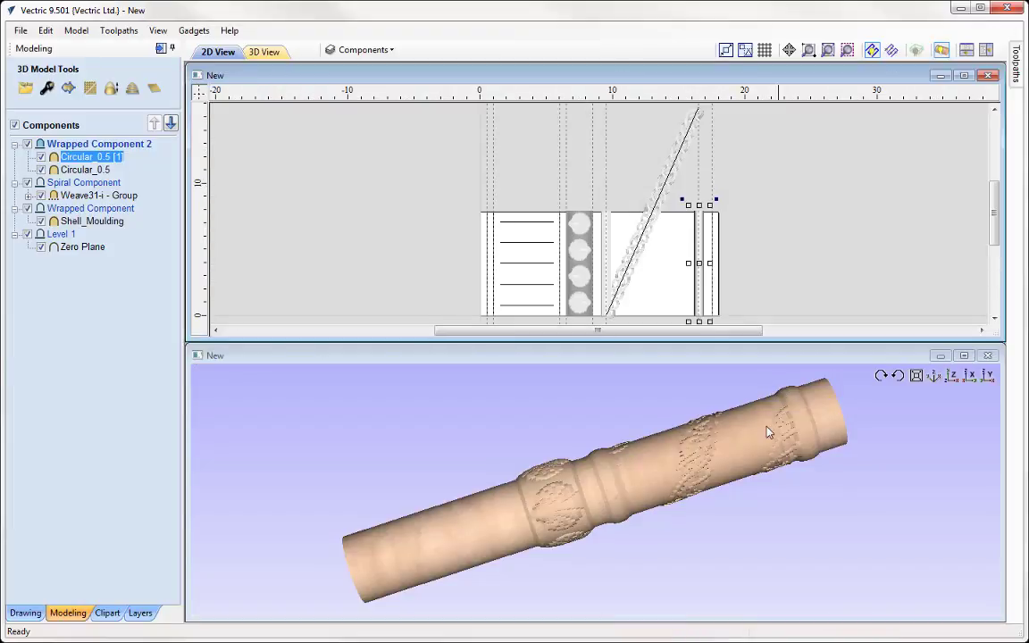
pyautogui.moveTo(708, 565); pyautogui.dragTo(873, 428)
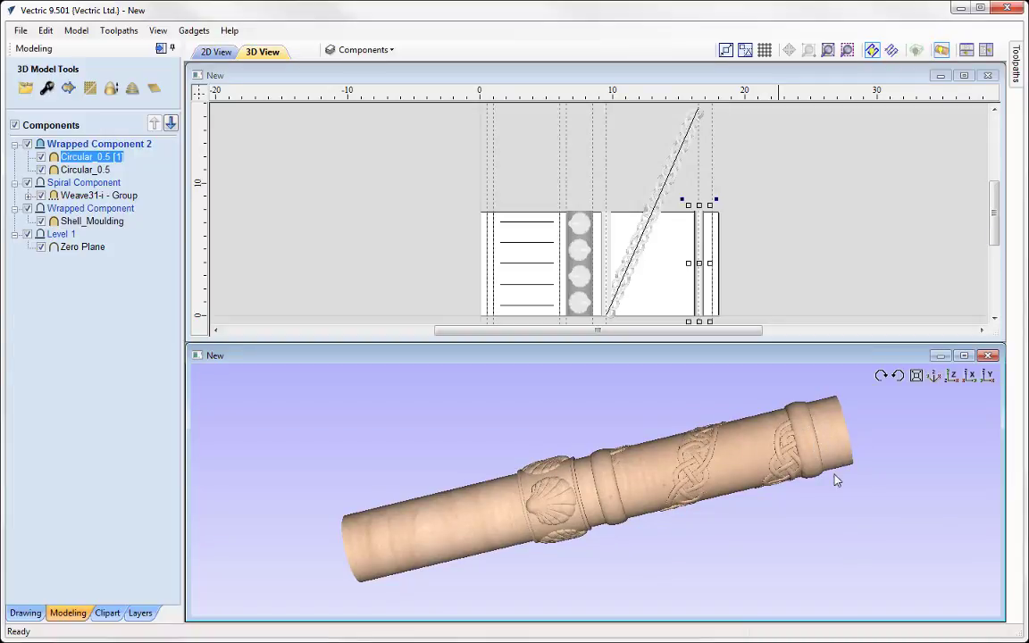
pyautogui.moveTo(526, 558); pyautogui.dragTo(869, 337)
pyautogui.scroll(2, 295, 545)
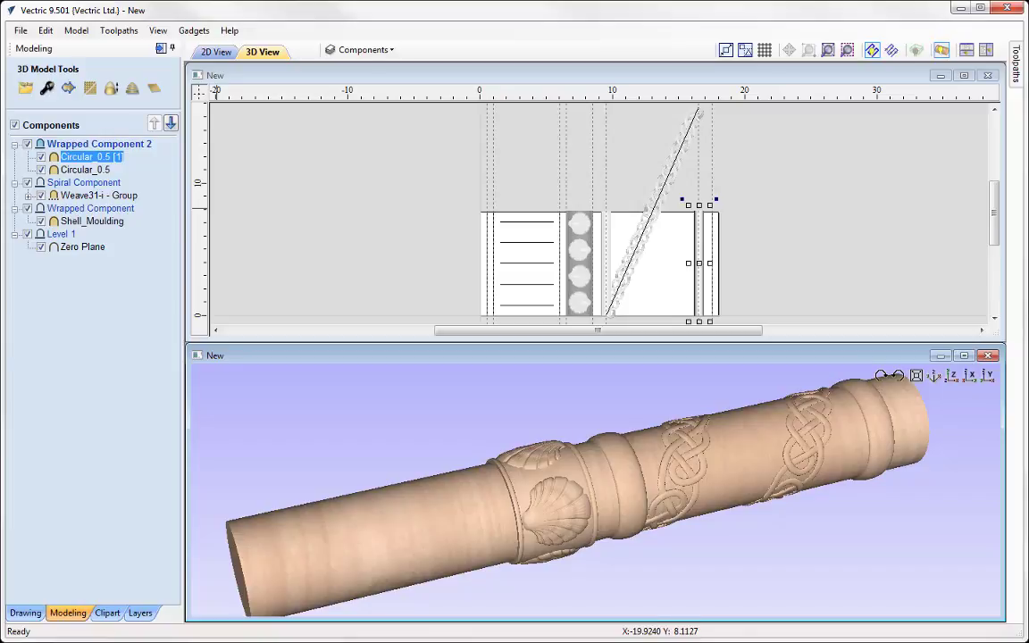
# Review and accept the material setup with 2.5 inch diameter, Z-zero at the cylinder's centre and 0.0 gap outside the model.
pyautogui.click(160, 48)
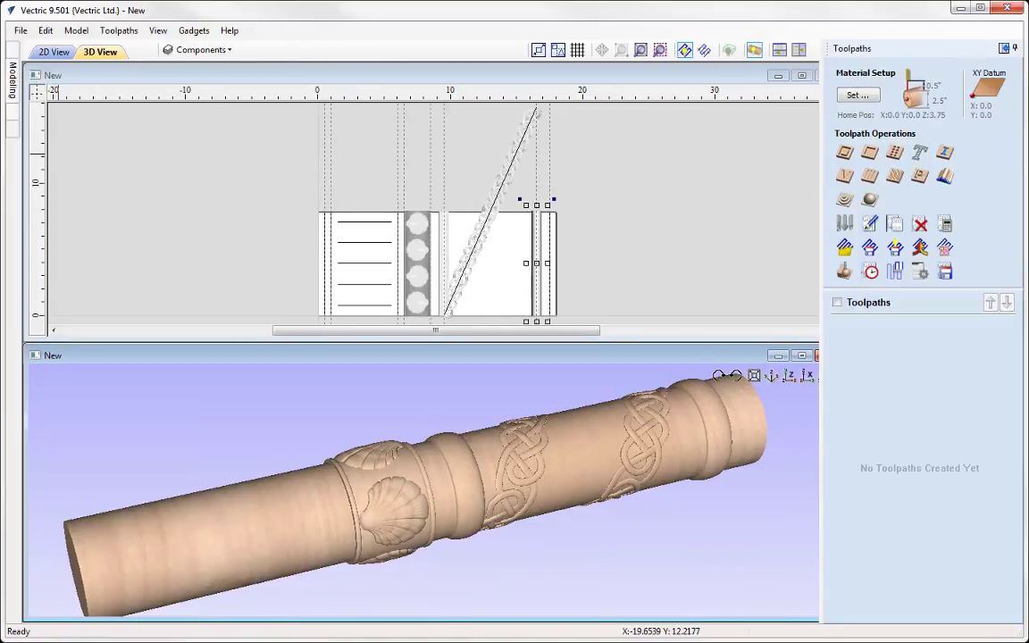
pyautogui.click(857, 94)
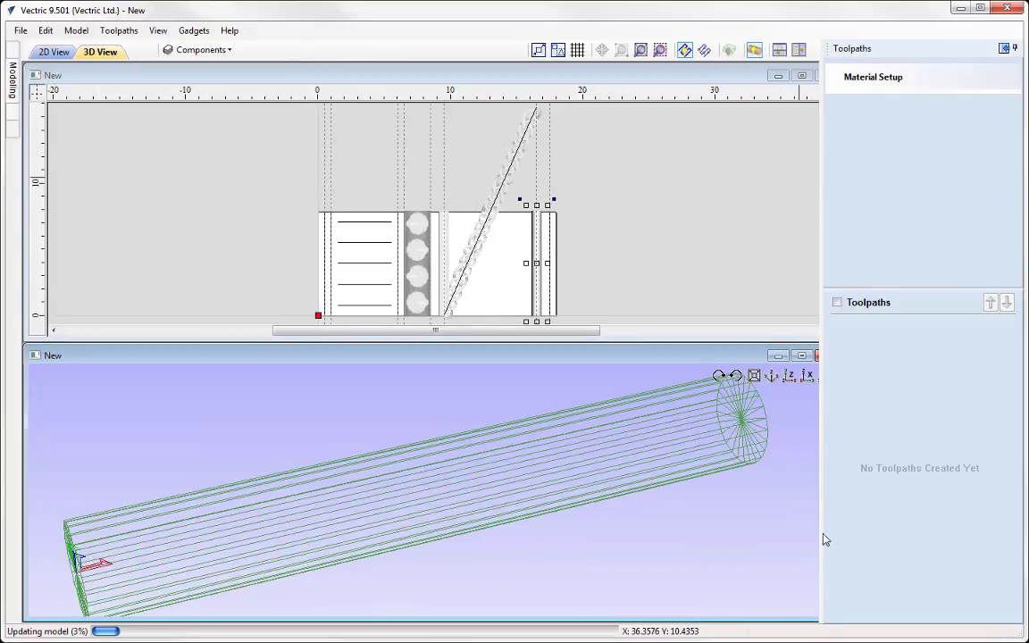
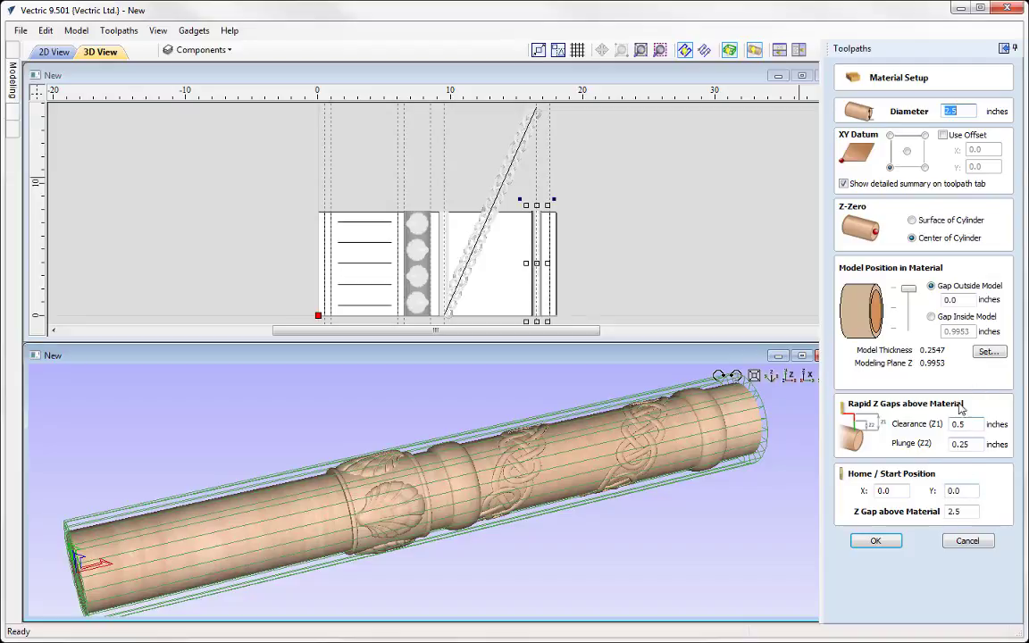
pyautogui.click(886, 545)
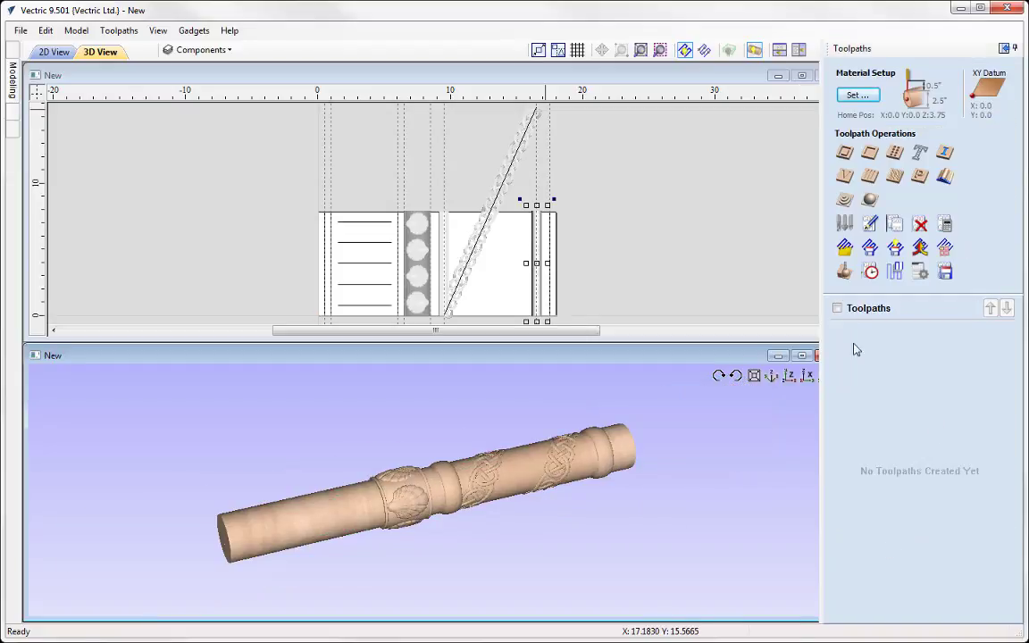
# Calculate a Z Level, Raster X 3D roughing toolpath with the 0.25 inch End Mill, Model Boundary and 0.03 inch machining allowance.
pyautogui.click(845, 200)
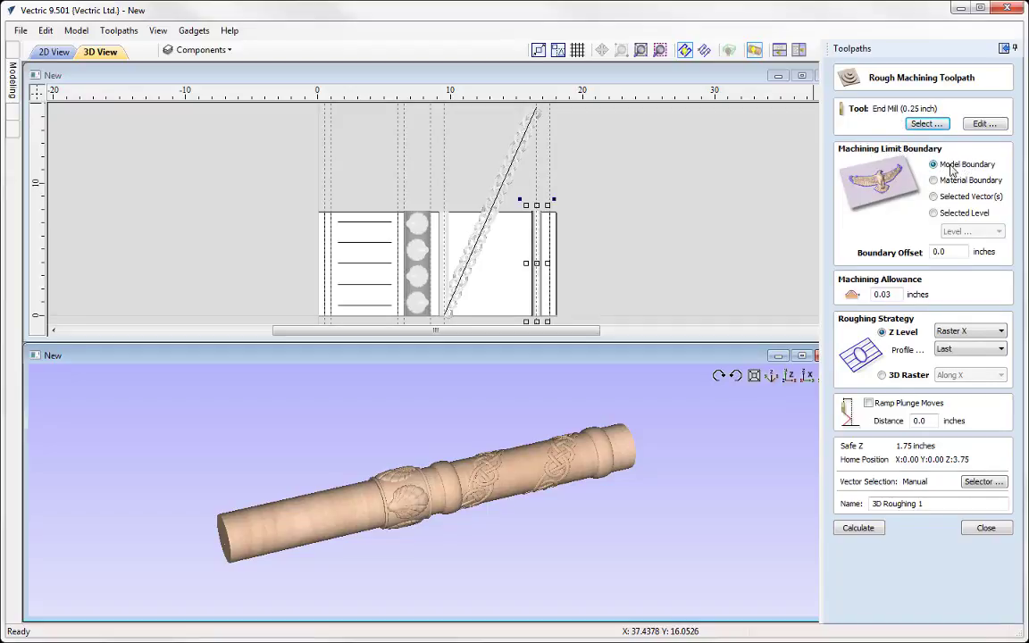
pyautogui.click(883, 293)
pyautogui.write('3')
pyautogui.click(898, 333)
pyautogui.click(858, 528)
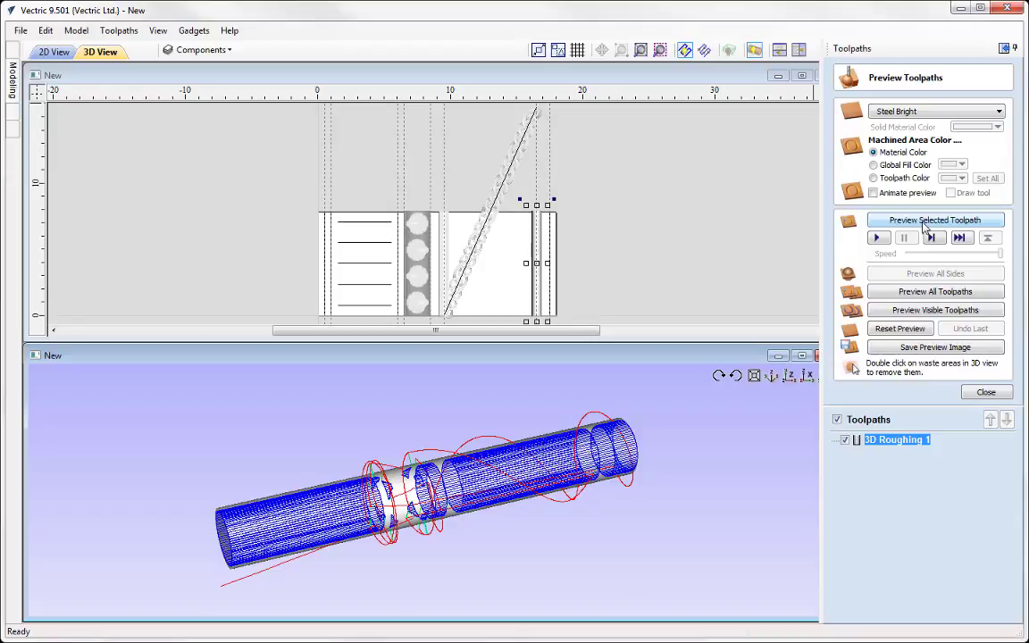
# Set the preview material to Canadian Maple, simulate the 3D Roughing 1 toolpath and finish previewing.
pyautogui.click(976, 111)
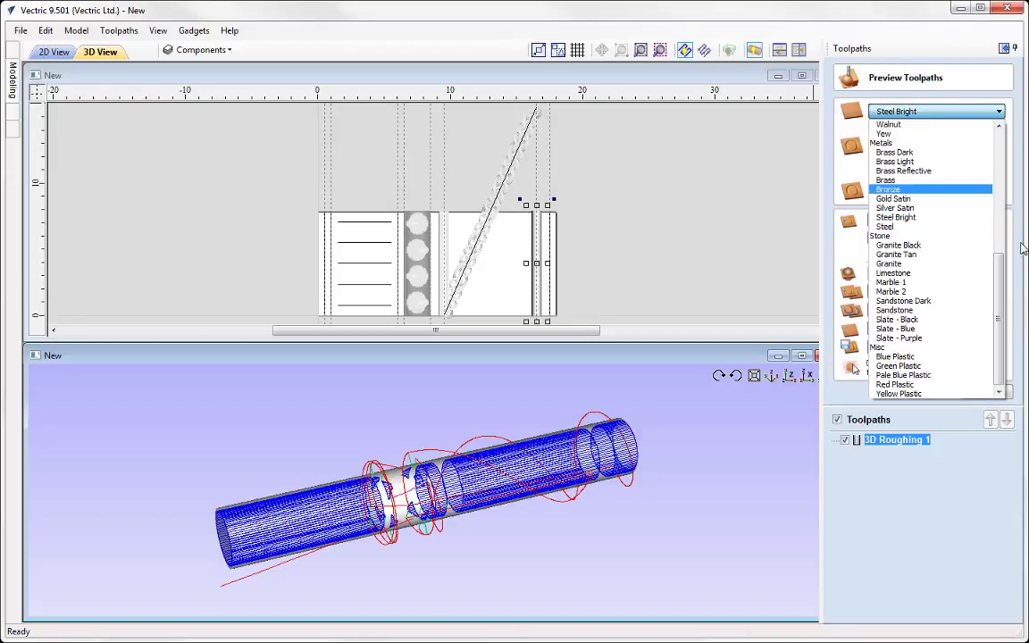
pyautogui.moveTo(1001, 282); pyautogui.dragTo(1001, 183)
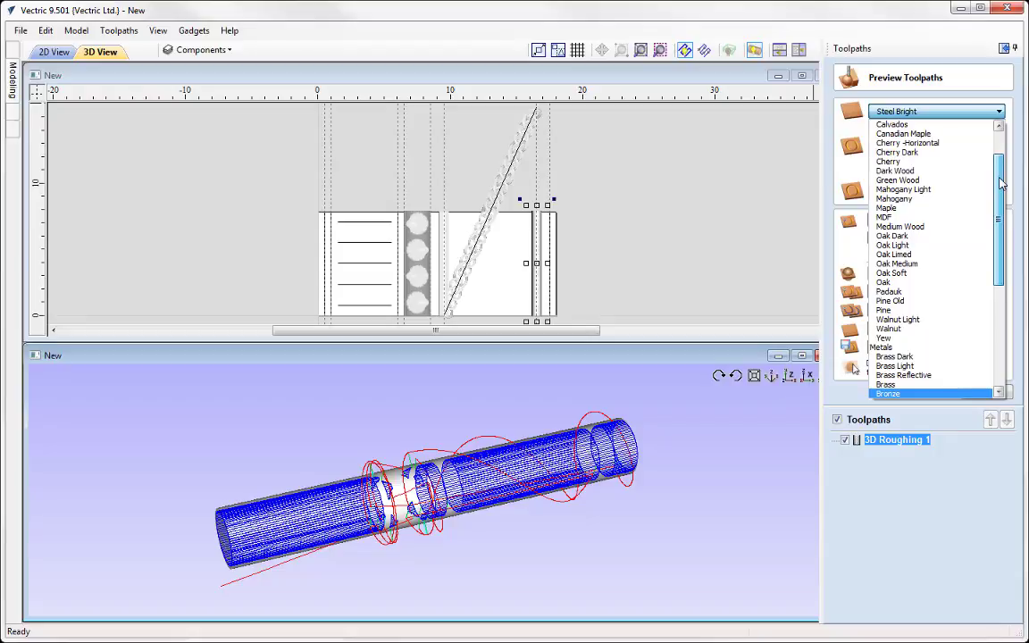
pyautogui.click(913, 135)
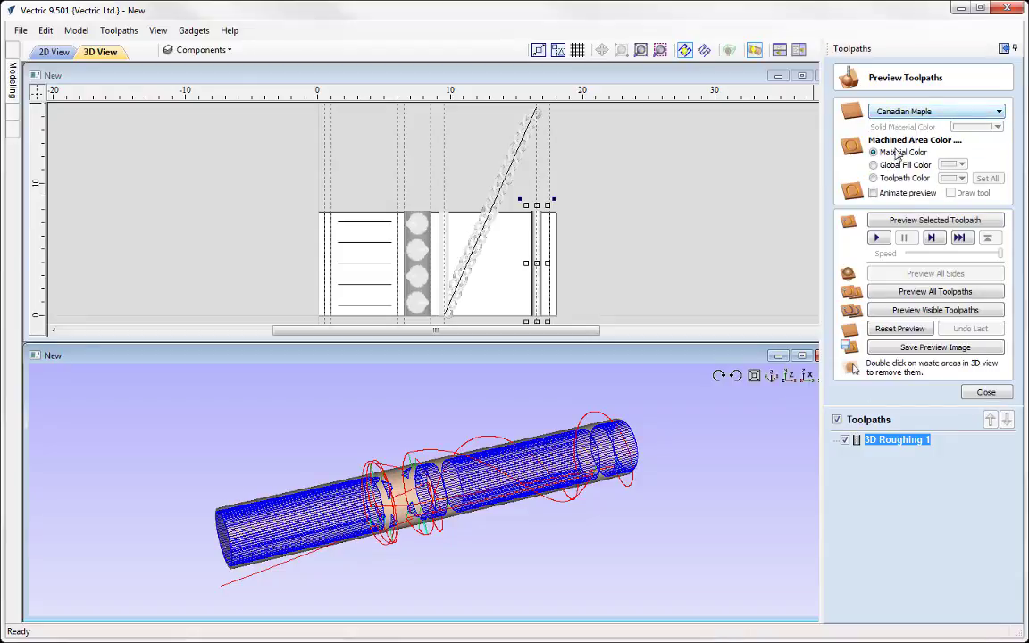
pyautogui.click(935, 219)
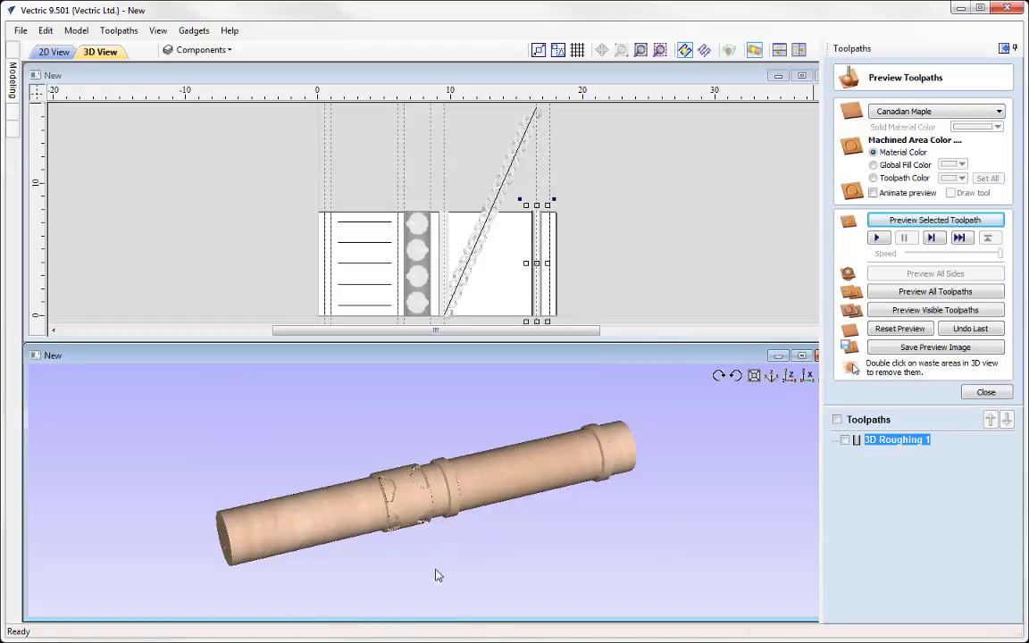
pyautogui.click(986, 392)
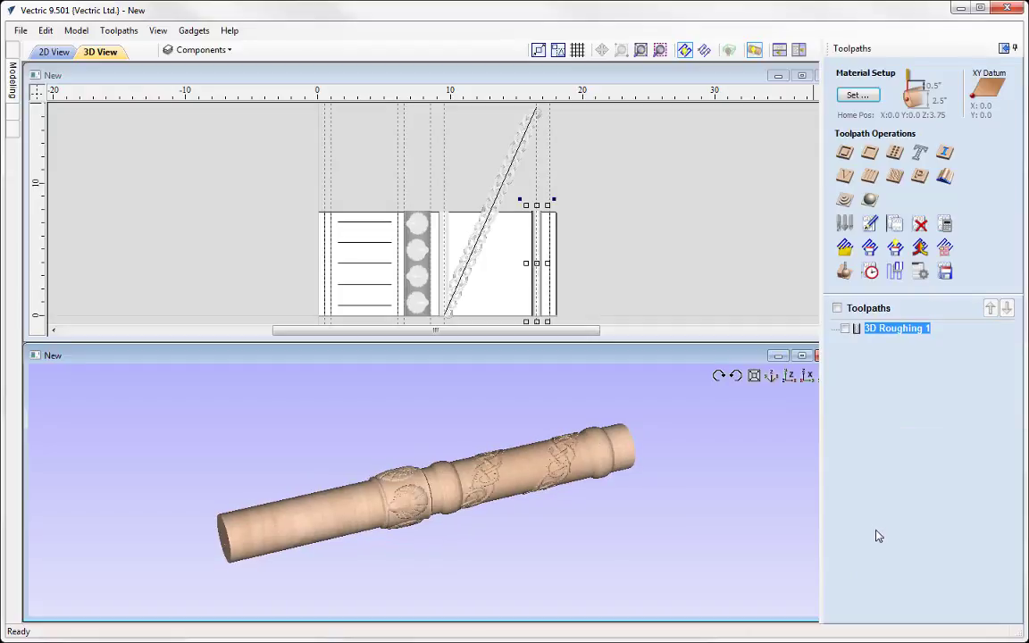
# Calculate and preview a 3D finish toolpath with the 0.125 inch Ball Nose, Model Boundary and raster angle 0.
pyautogui.click(869, 199)
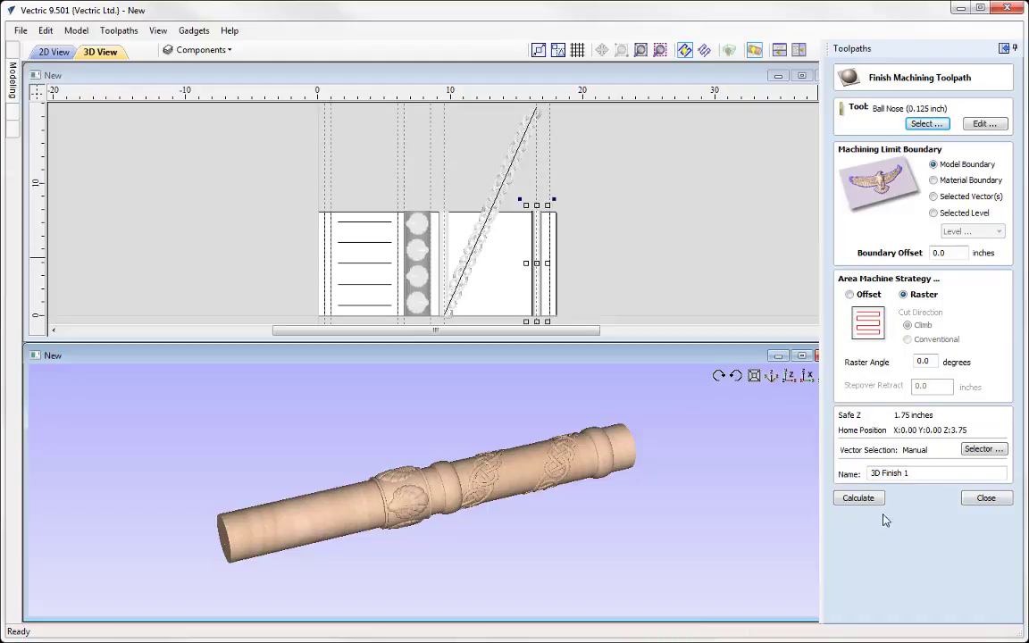
pyautogui.click(859, 499)
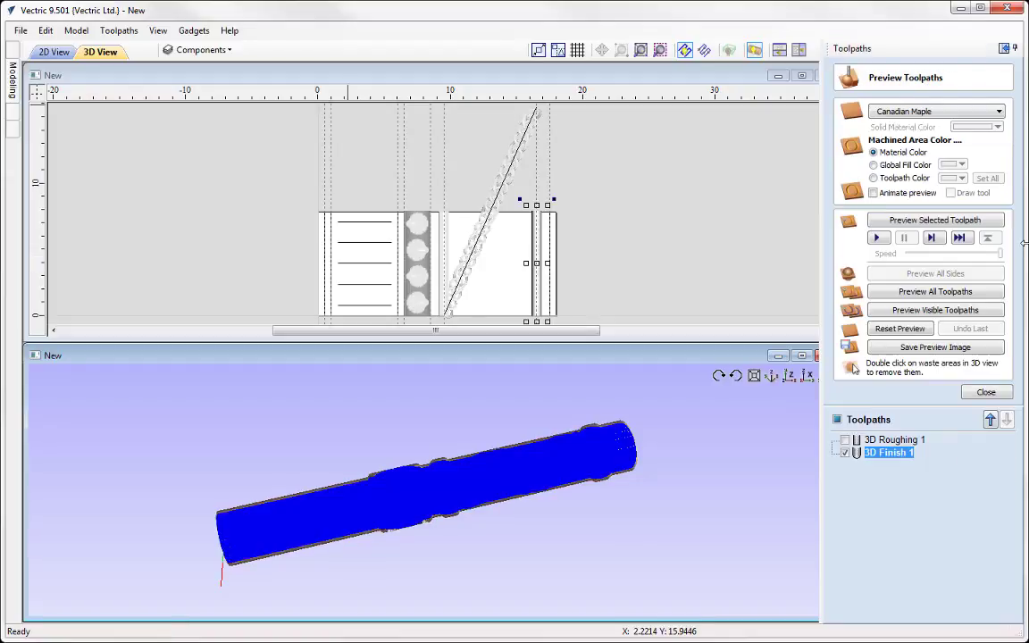
pyautogui.click(934, 219)
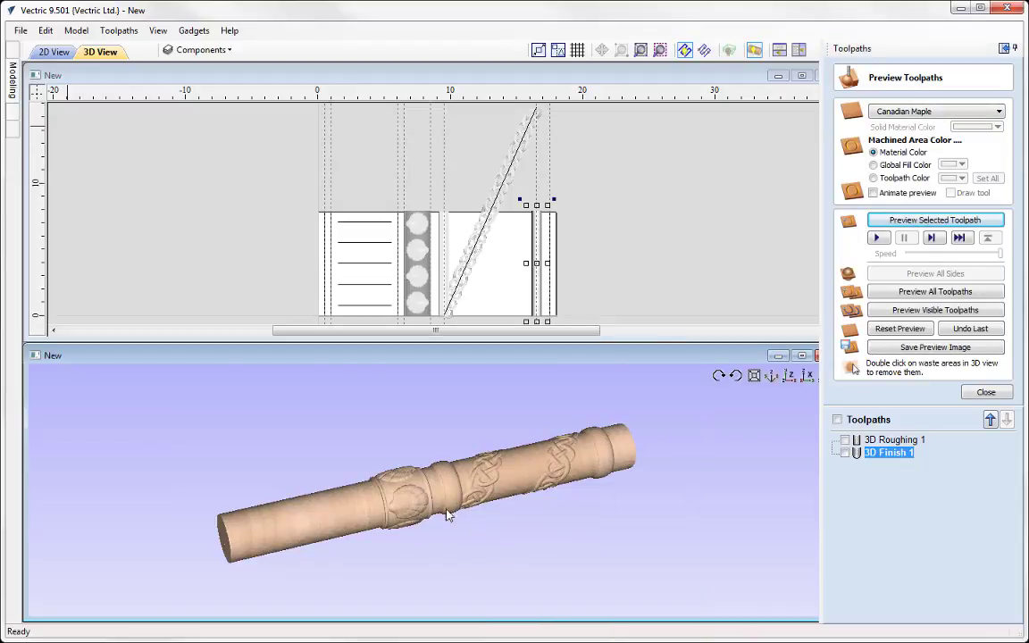
pyautogui.moveTo(446, 515); pyautogui.dragTo(420, 381)
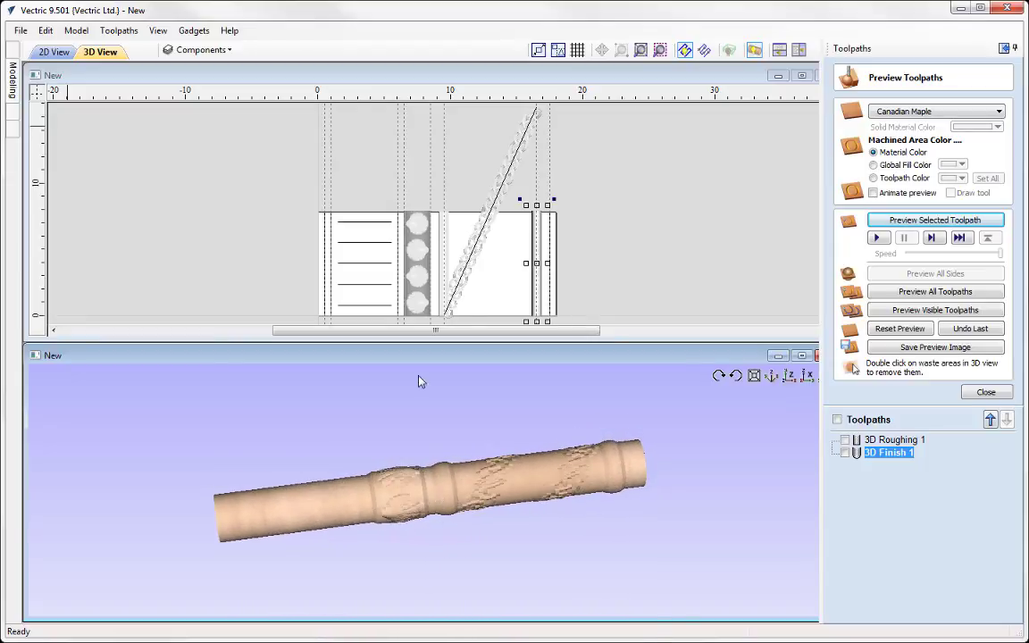
# Start a fluting toolpath for the flute lines with start depth 0.2547 and flute depth 0.125 inches.
pyautogui.click(378, 317)
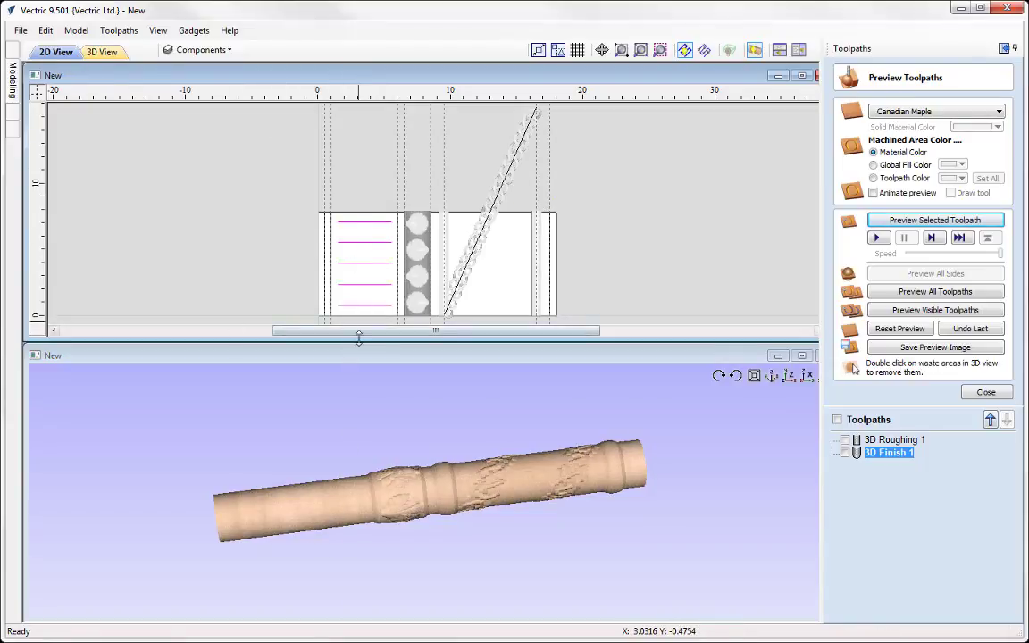
pyautogui.click(986, 393)
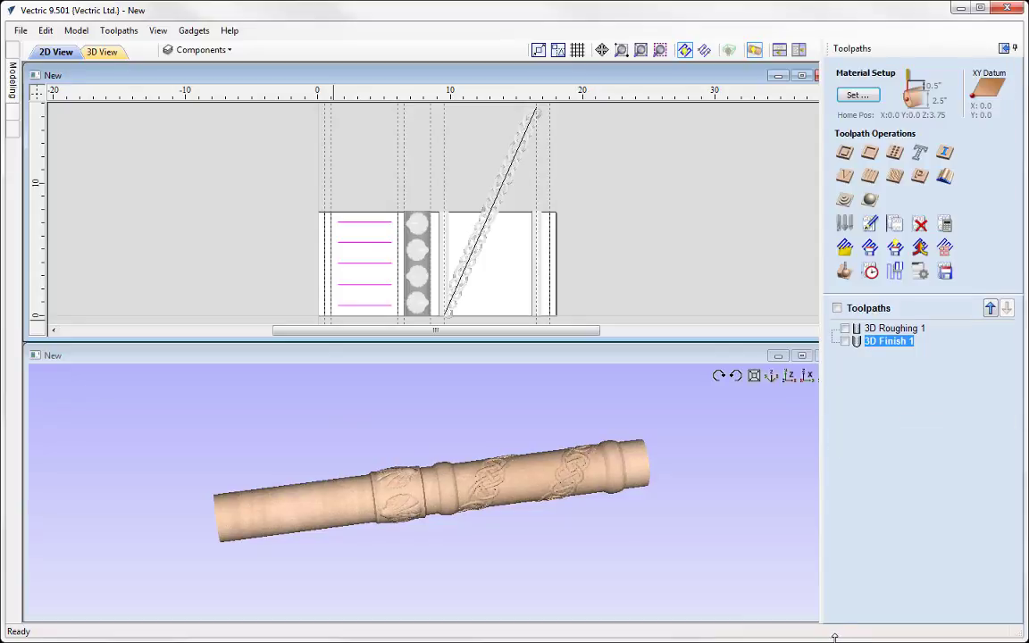
pyautogui.click(871, 179)
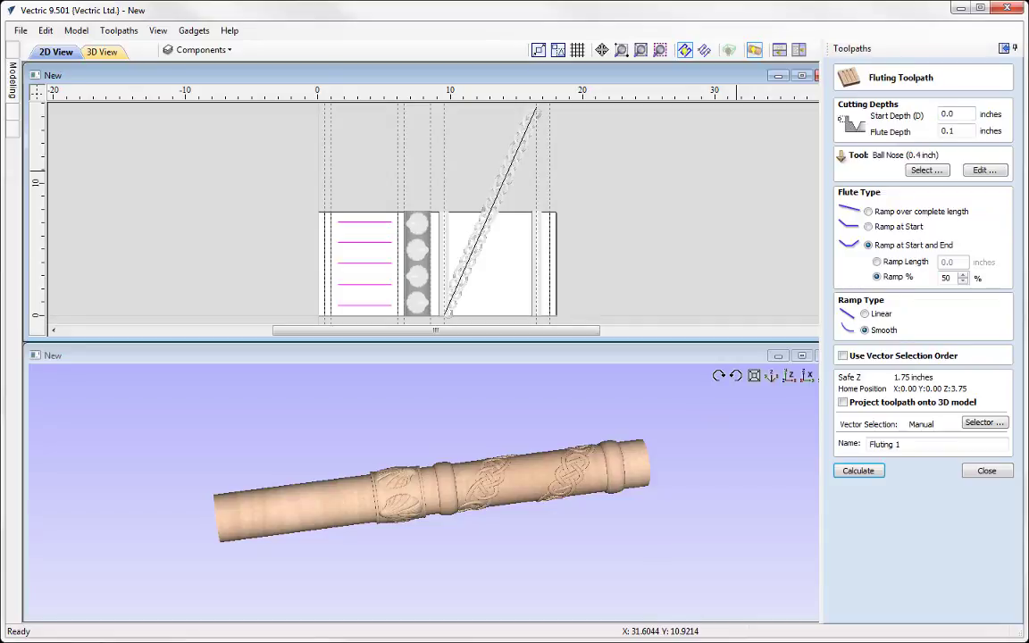
pyautogui.moveTo(967, 111); pyautogui.dragTo(878, 103)
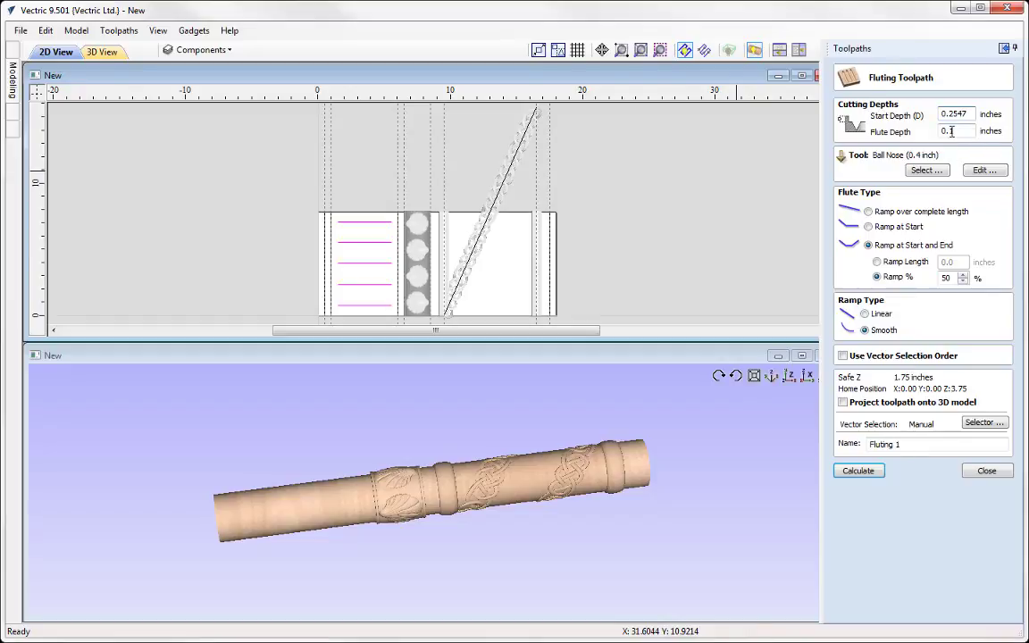
pyautogui.write('125')
# Choose the 0.5 inch Ball Nose, set a smooth 0.5 inch ramp length at start and end, and calculate the fluting toolpath.
pyautogui.click(924, 171)
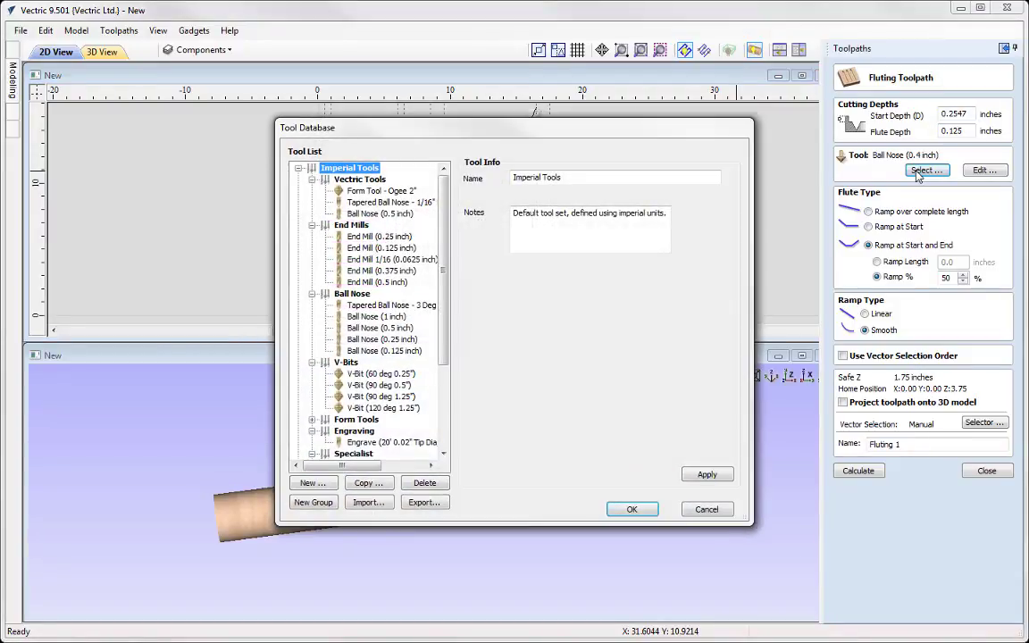
pyautogui.click(375, 327)
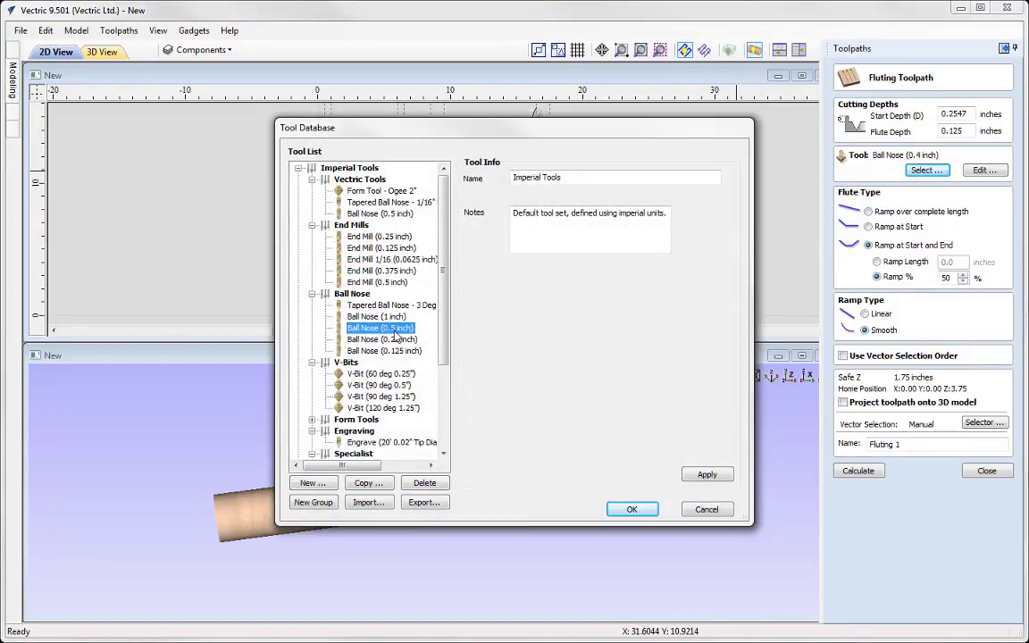
pyautogui.click(632, 510)
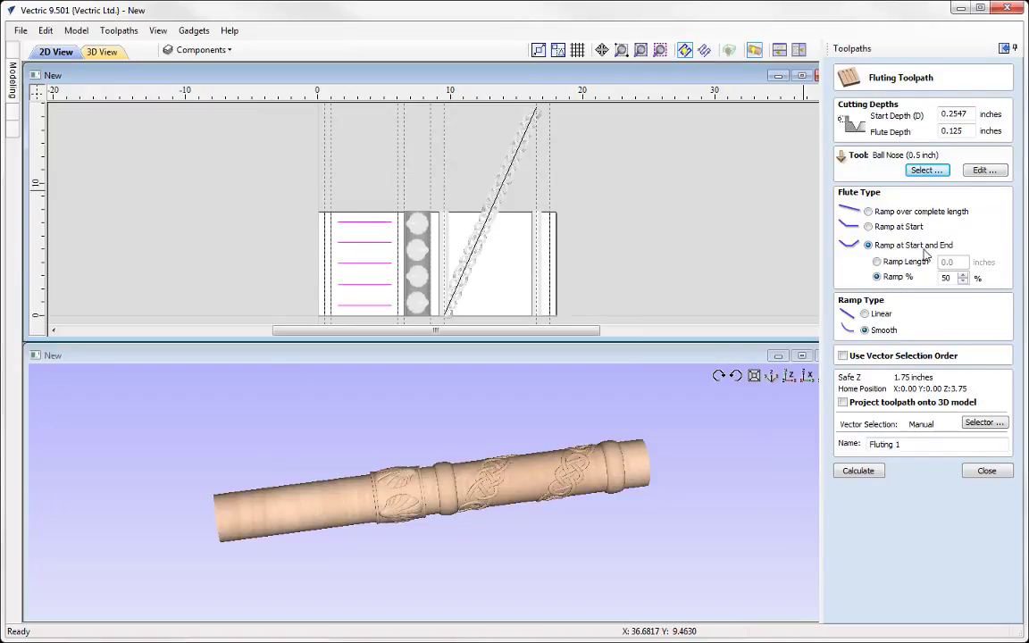
pyautogui.click(905, 262)
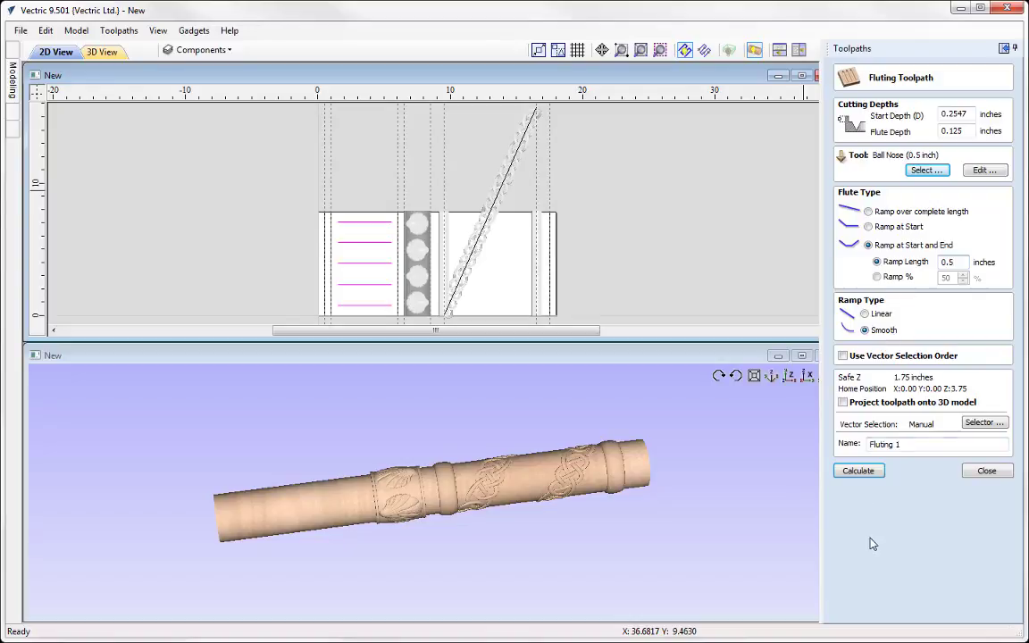
pyautogui.click(862, 473)
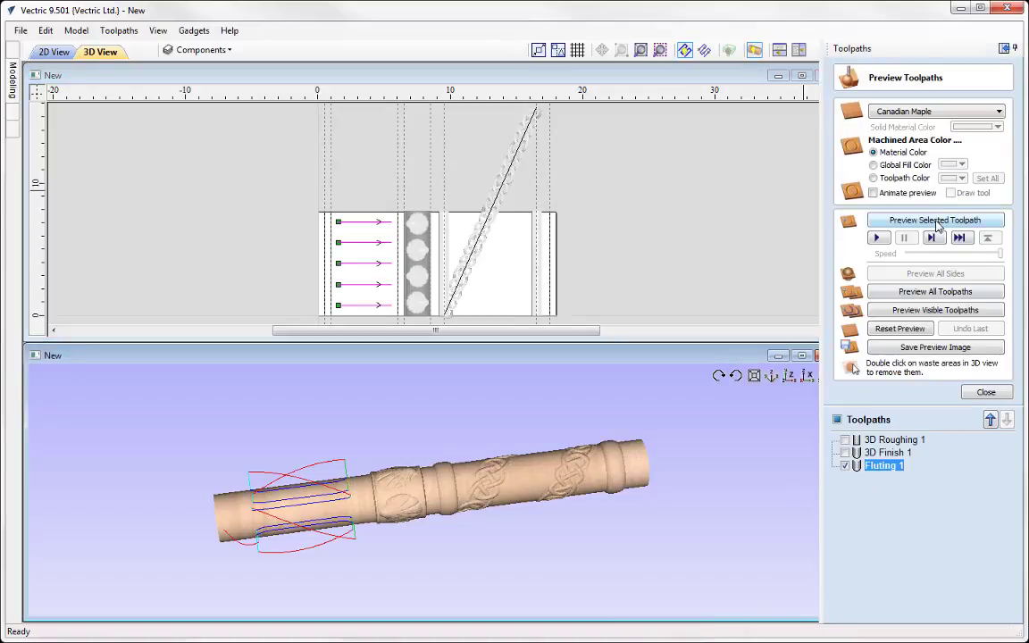
# Preview the Fluting 1 toolpath on the column, examine the flutes up close and finish previewing.
pyautogui.click(888, 223)
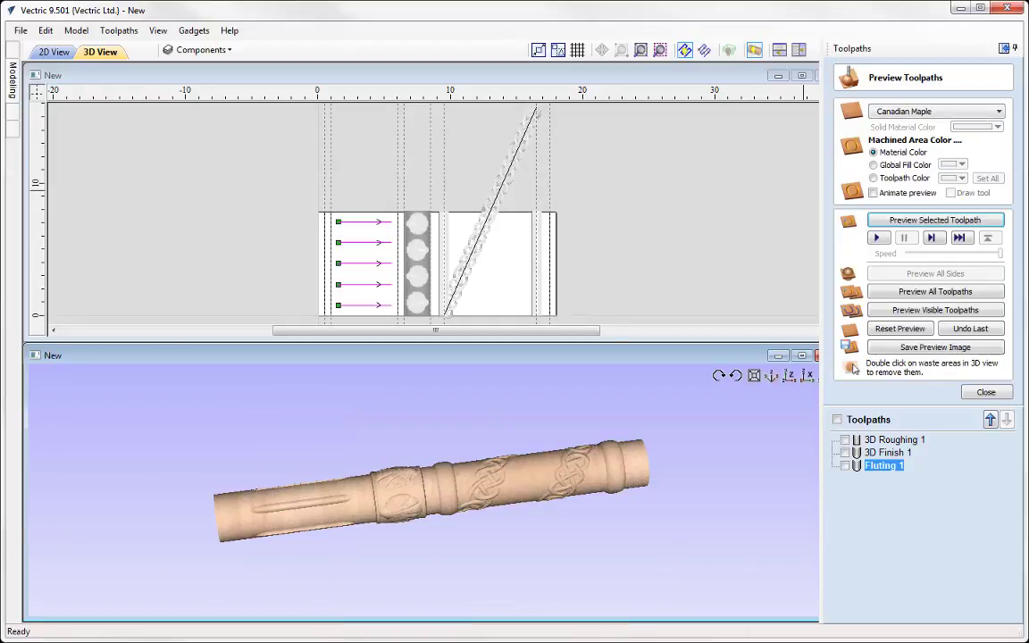
pyautogui.moveTo(496, 527); pyautogui.dragTo(724, 442)
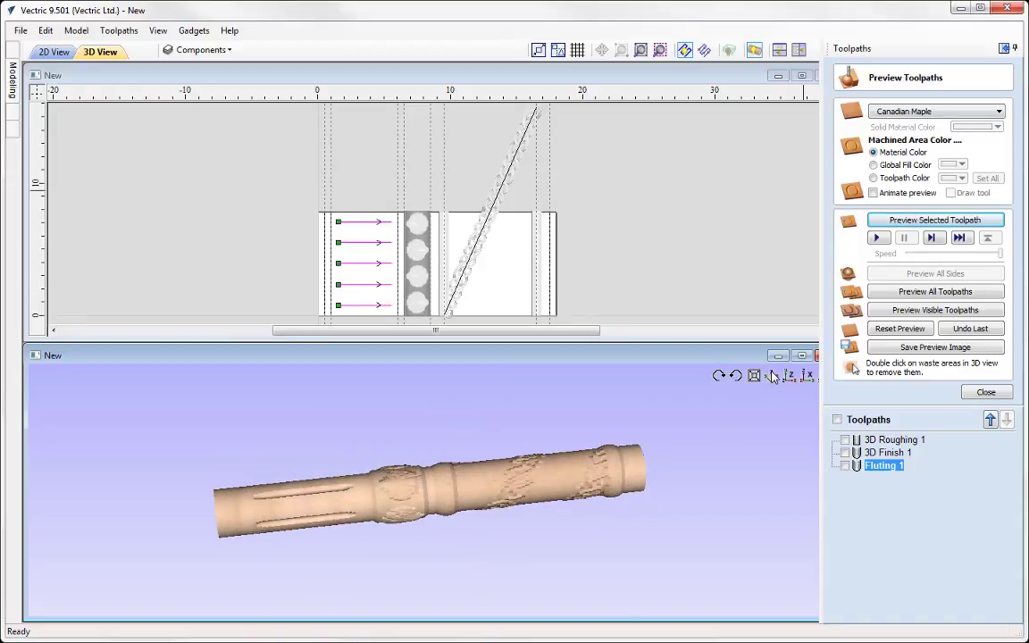
pyautogui.scroll(3, 243, 460)
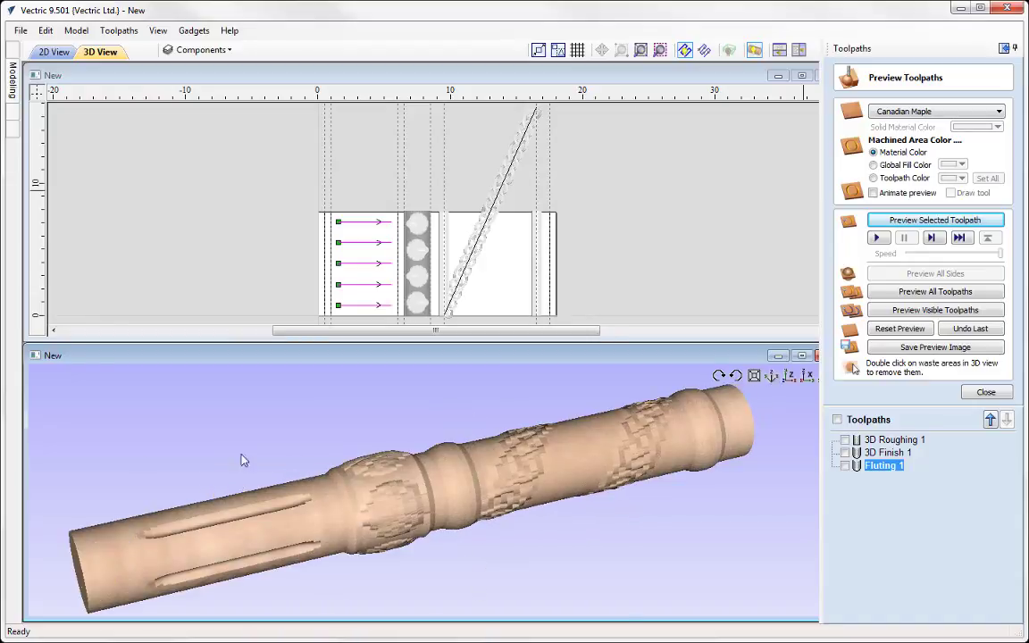
pyautogui.click(985, 391)
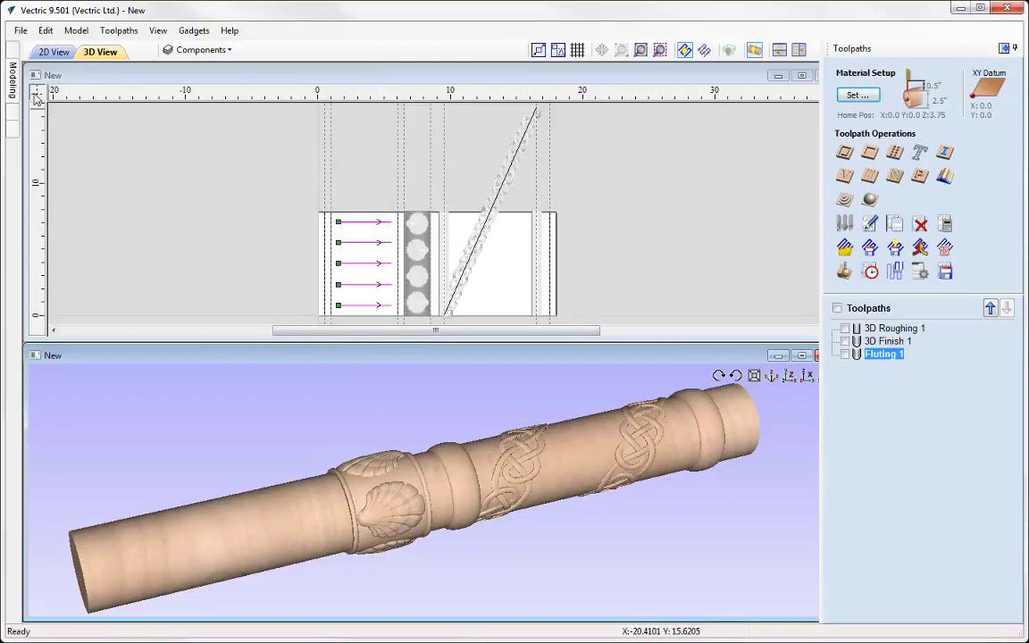
# Set up a profile toolpath on the two cove lines beside the flutes with start depth 0.2547, cut depth 0.1 inches and the V-Bit (90 deg 0.25").
pyautogui.click(69, 542)
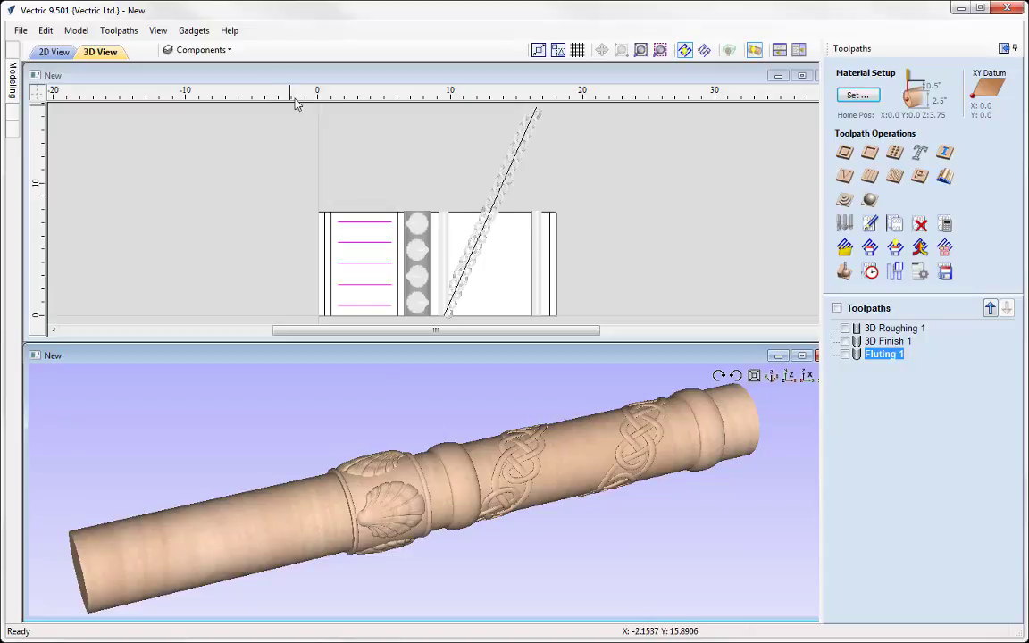
pyautogui.scroll(3, 335, 246)
pyautogui.click(332, 238)
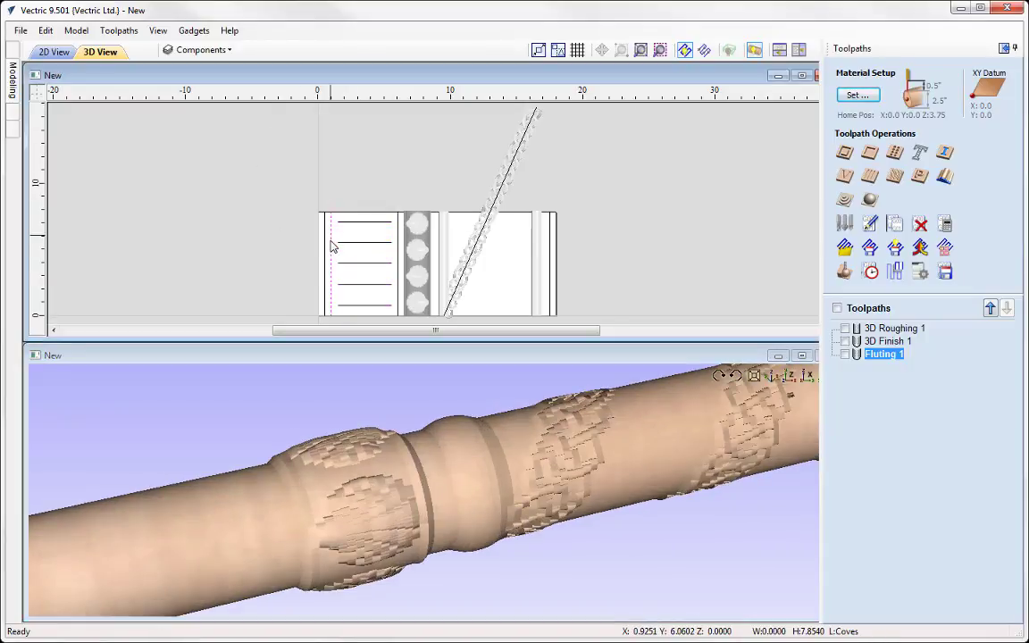
pyautogui.keyDown('shift'); pyautogui.click(398, 250); pyautogui.keyUp('shift')
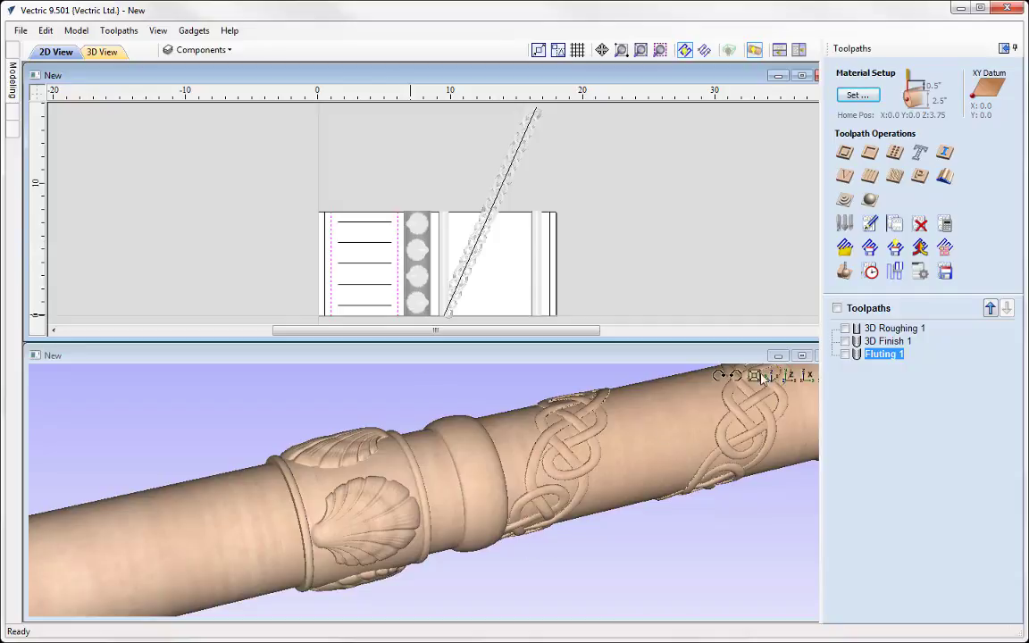
pyautogui.scroll(-5, 683, 343)
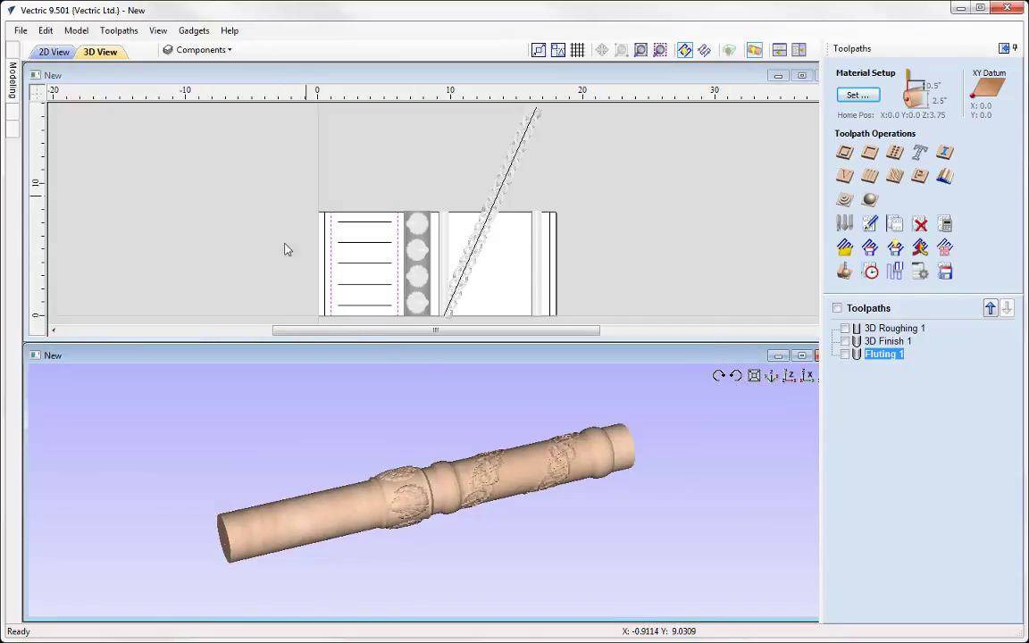
pyautogui.click(846, 153)
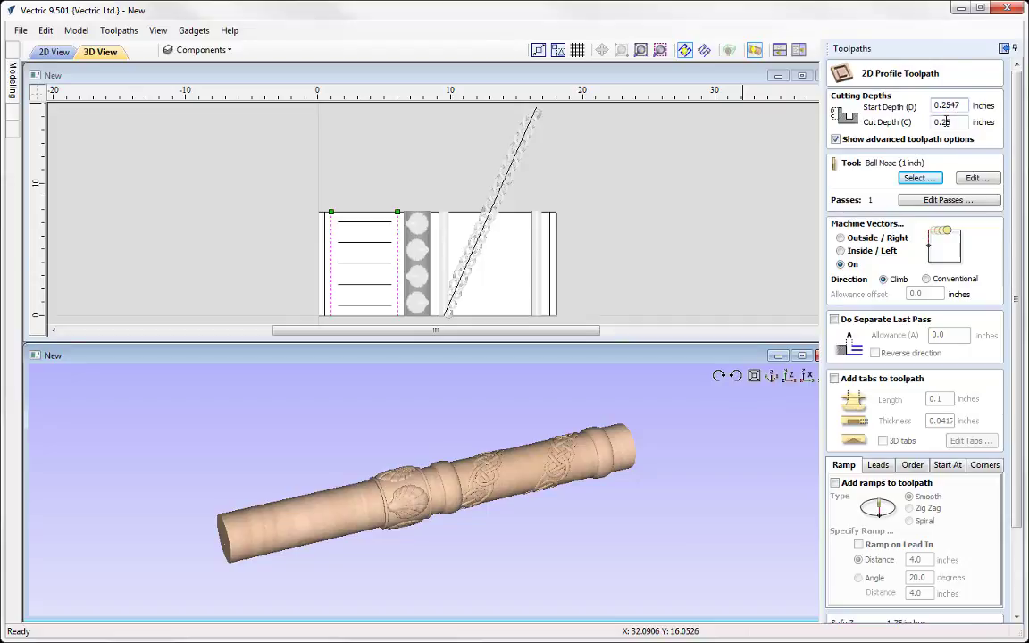
pyautogui.press('Tab')
pyautogui.write('0.1')
pyautogui.click(920, 178)
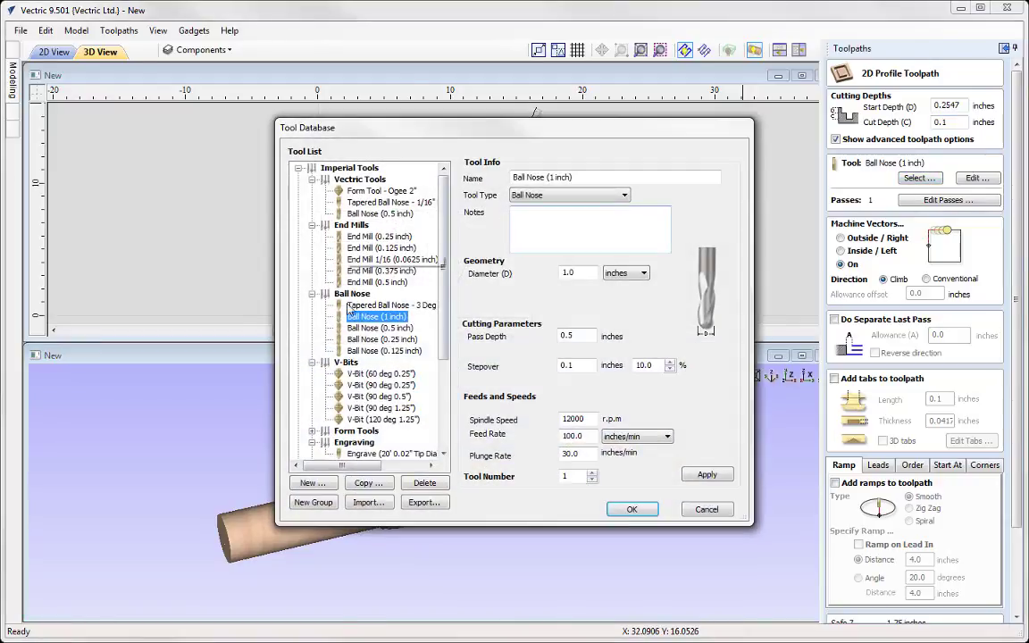
pyautogui.click(382, 385)
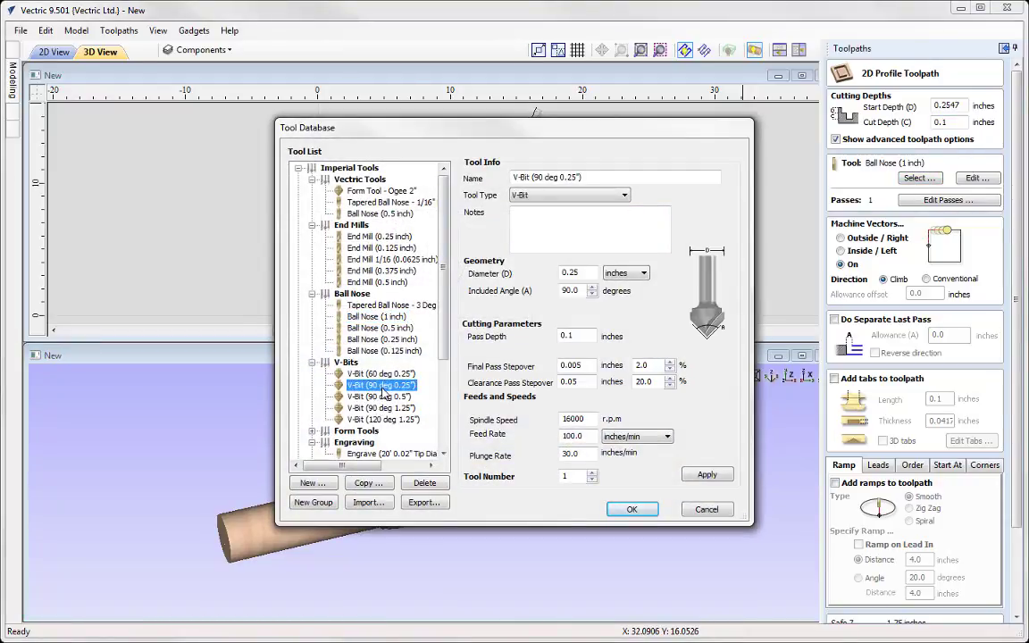
pyautogui.click(631, 509)
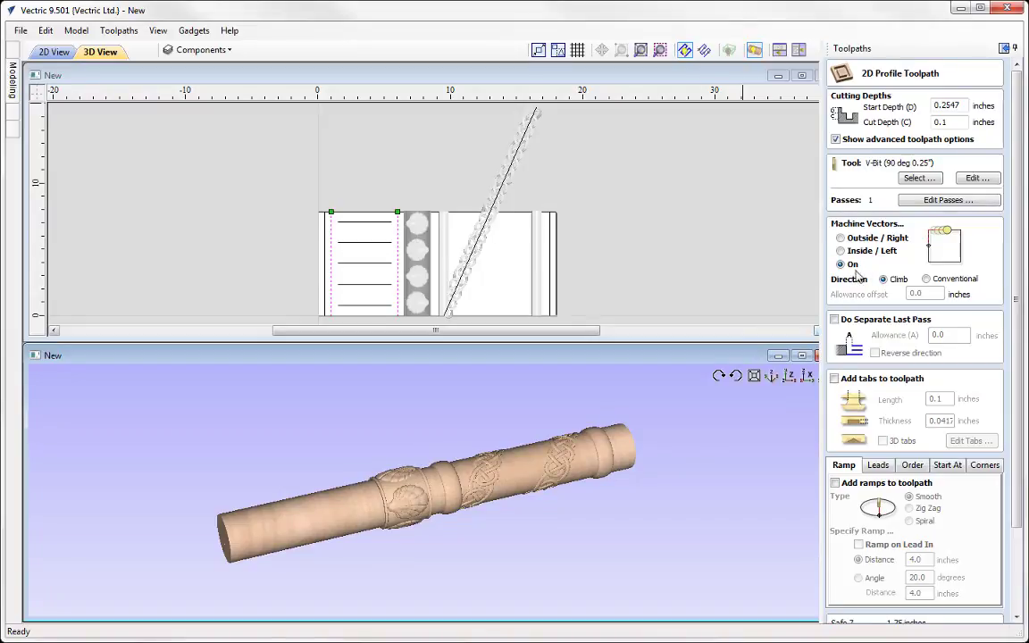
# Name the toolpath Profile Coves, calculate it and preview its cut on the column.
pyautogui.scroll(-3, 919, 277)
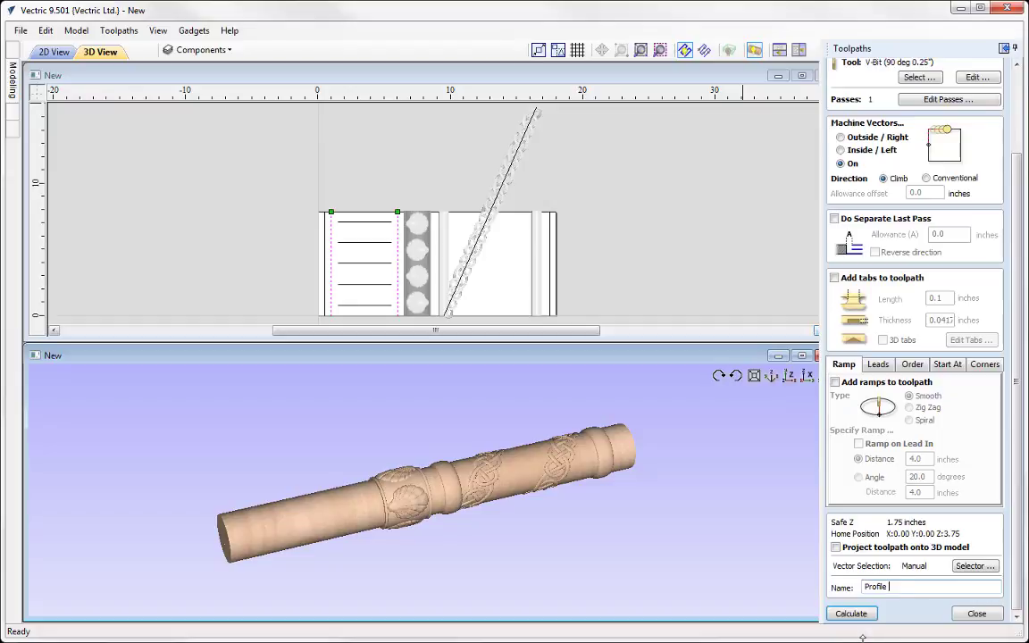
pyautogui.press('BackSpace')
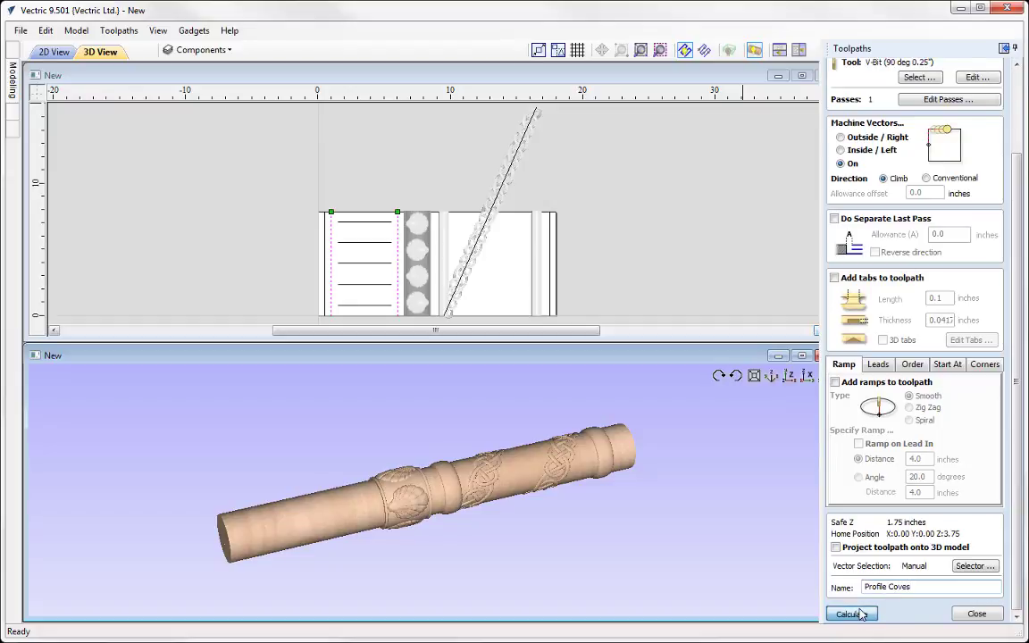
pyautogui.click(852, 613)
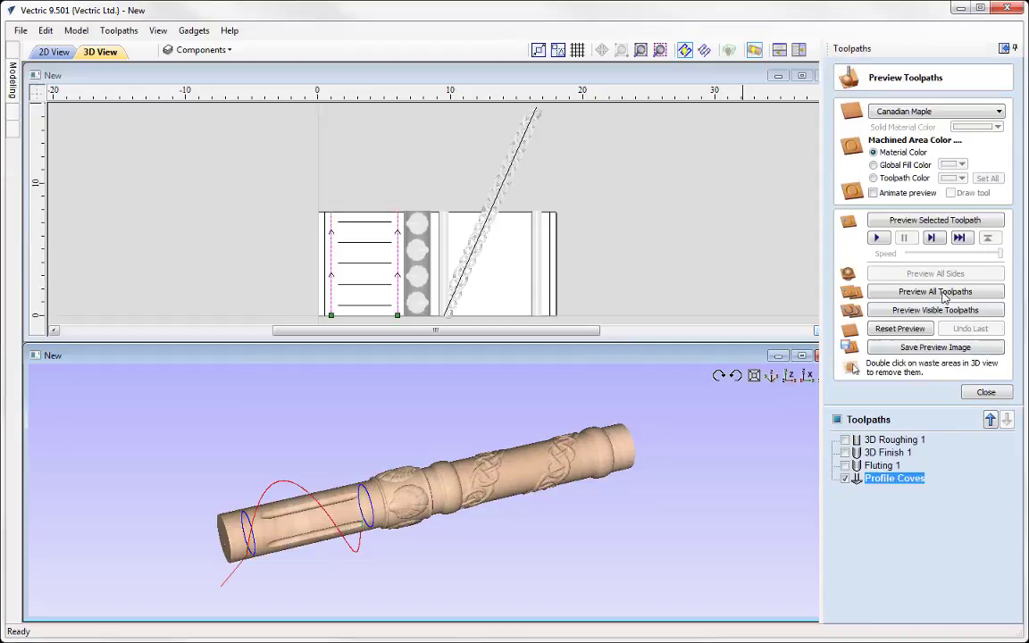
pyautogui.click(901, 220)
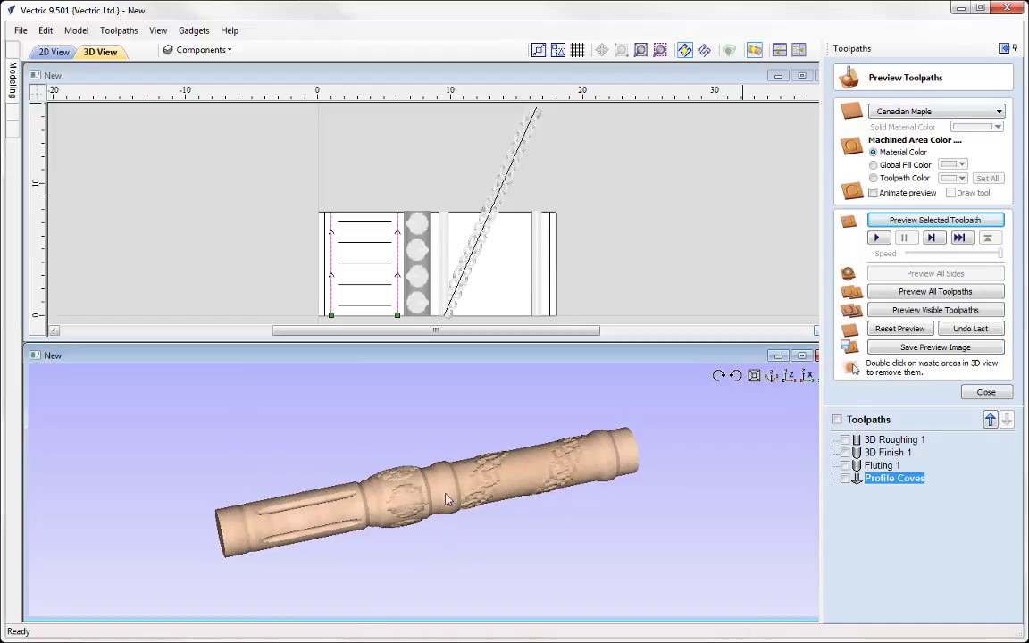
pyautogui.click(985, 393)
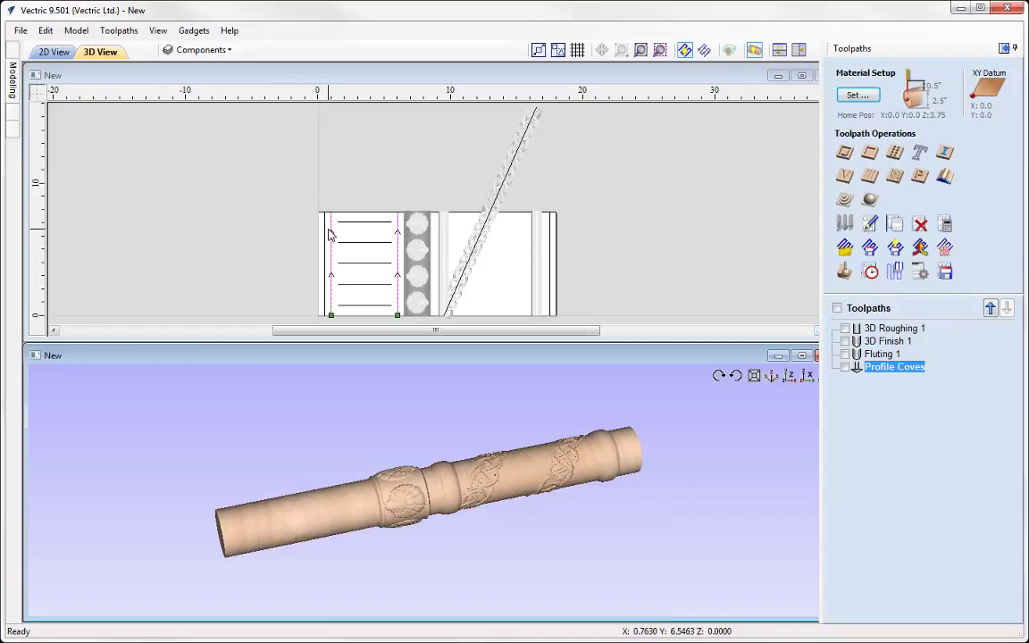
# Set up a profile toolpath on the two tab lines near the column's ends with start depth 0.2547, cut depth 0.2453 inches and the 0.25 inch End Mill.
pyautogui.click(553, 235)
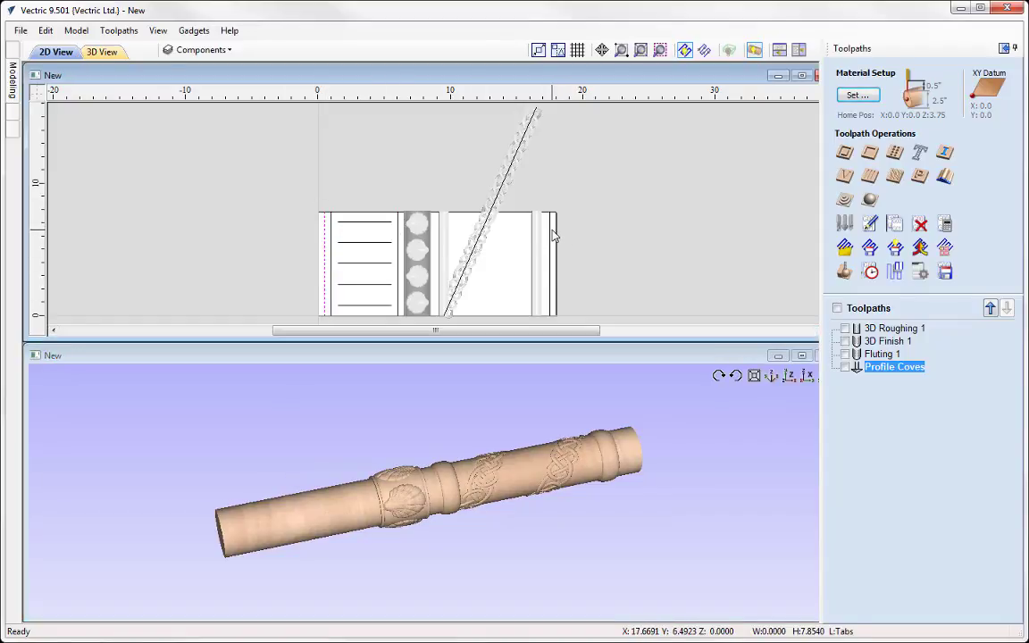
pyautogui.keyDown('shift'); pyautogui.click(553, 234); pyautogui.keyUp('shift')
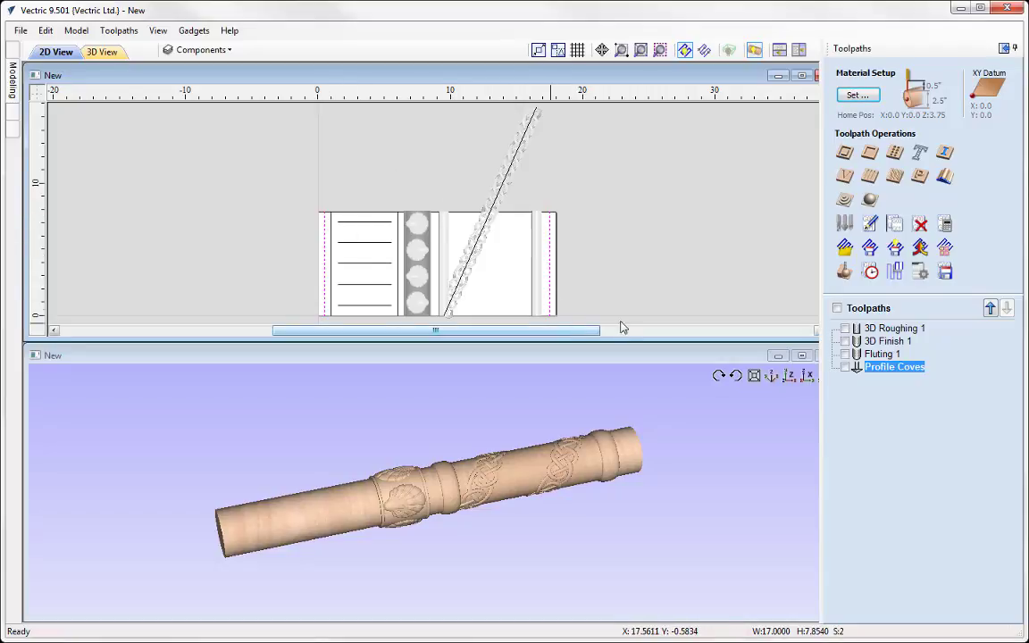
pyautogui.click(843, 153)
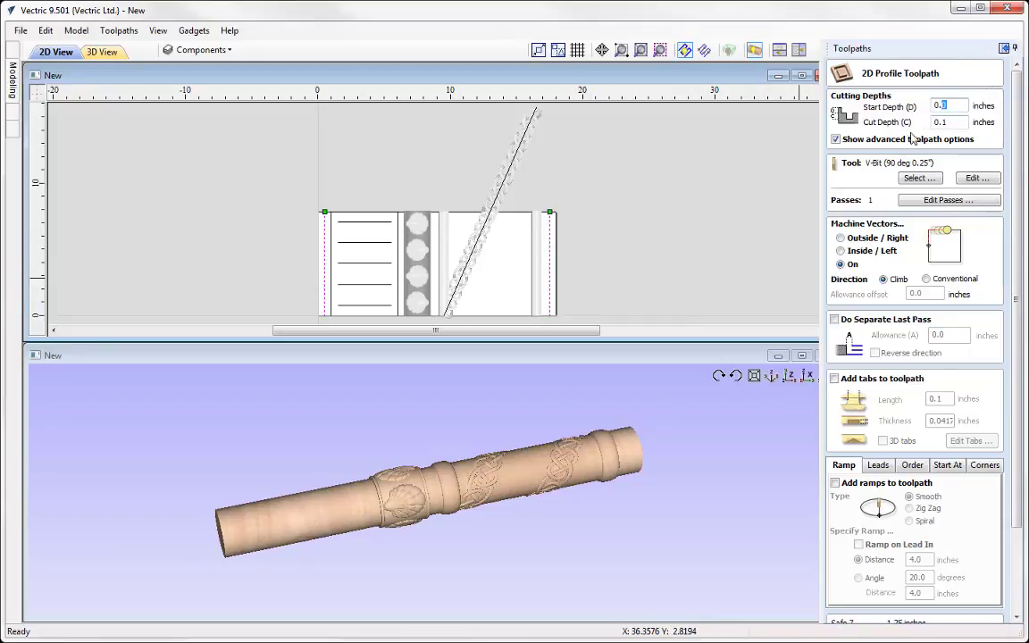
pyautogui.write('2547')
pyautogui.press('Tab')
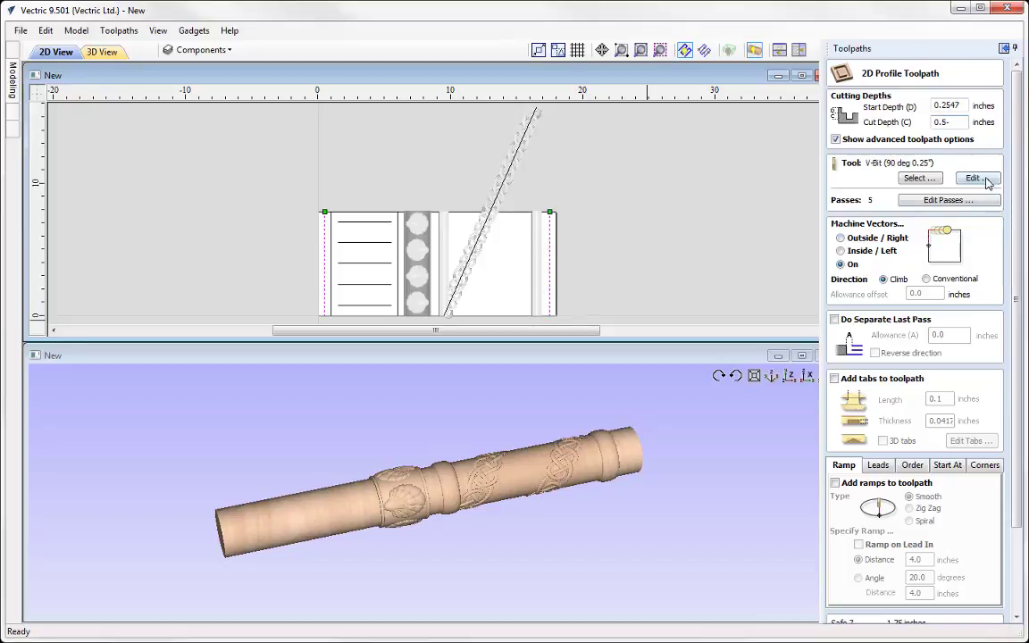
pyautogui.write('.')
pyautogui.click(919, 177)
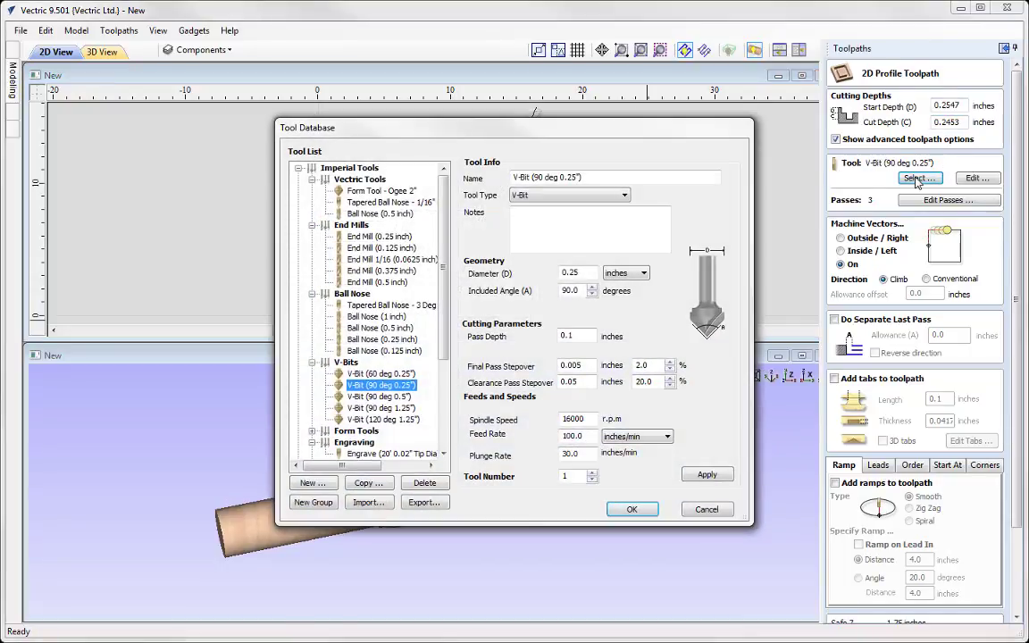
pyautogui.click(375, 236)
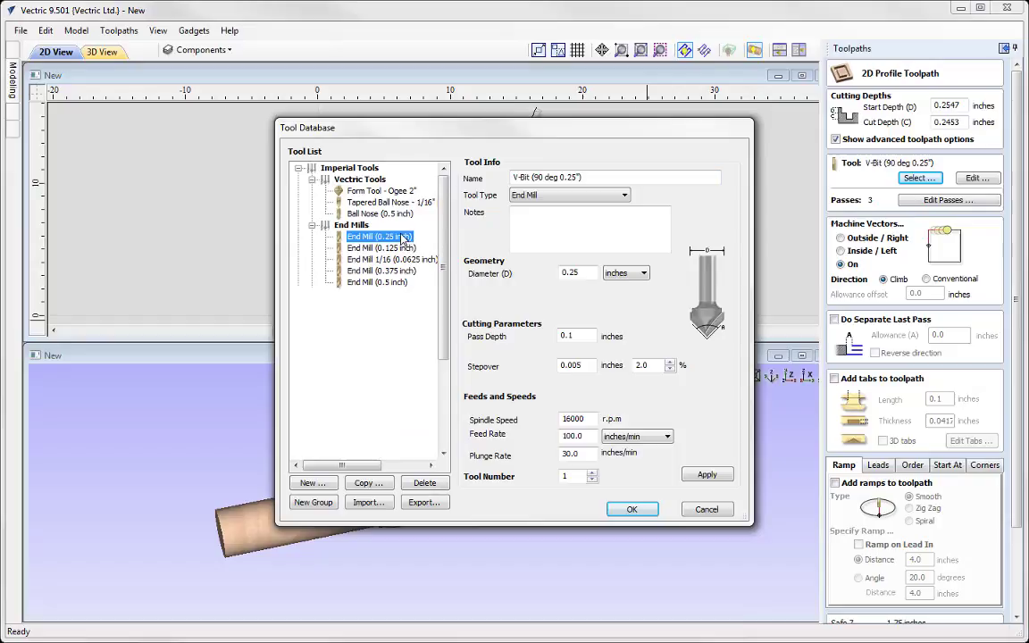
pyautogui.click(631, 507)
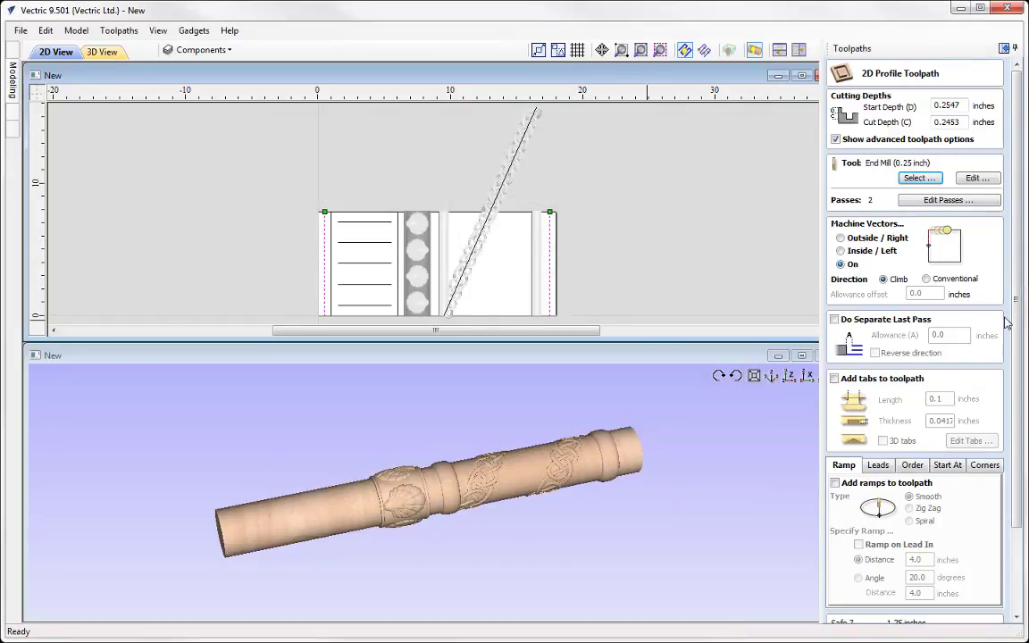
# Calculate the tab toolpath under the name Profile Tabs and preview its cut on the column.
pyautogui.scroll(-3, 911, 295)
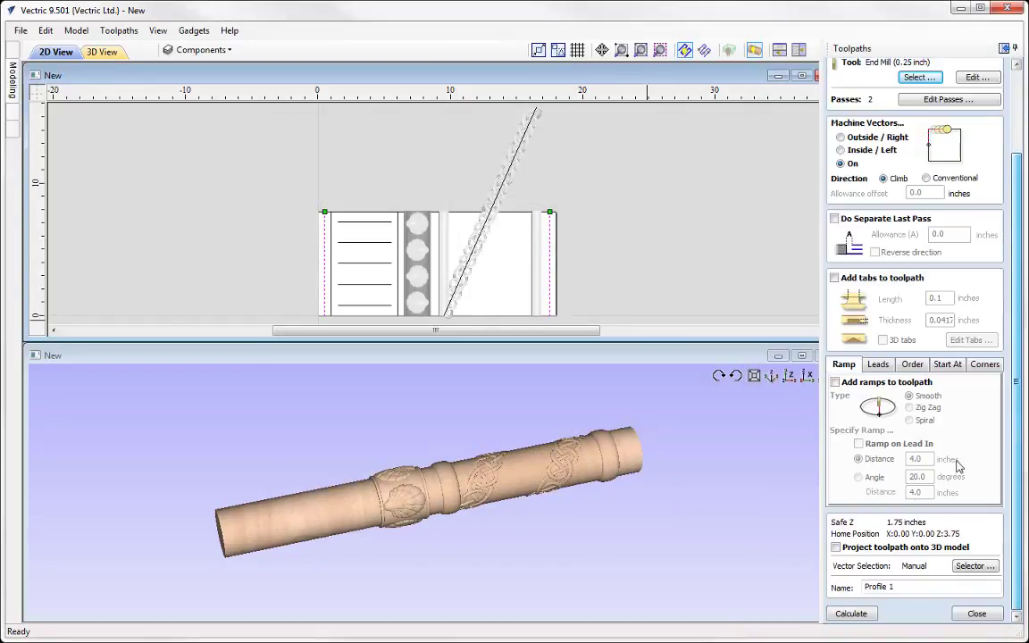
pyautogui.click(909, 586)
pyautogui.write('Tabs')
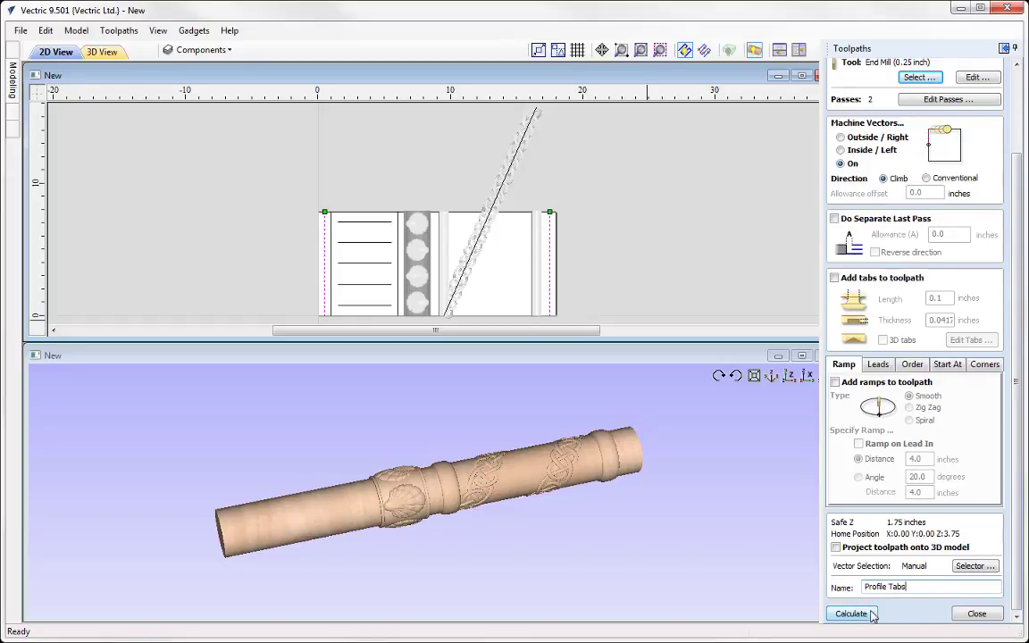
pyautogui.click(849, 613)
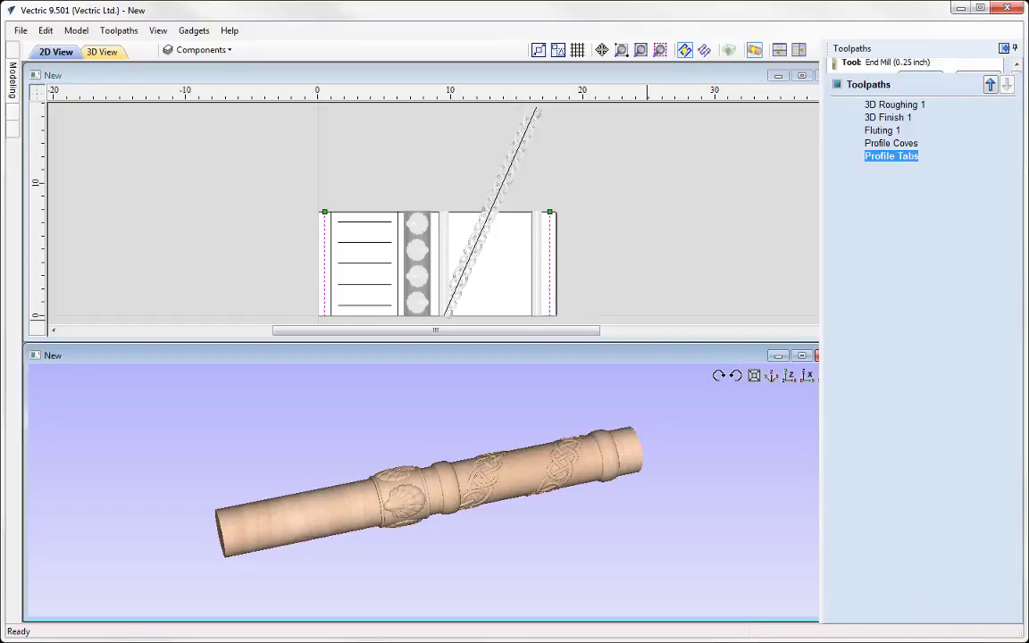
pyautogui.click(950, 221)
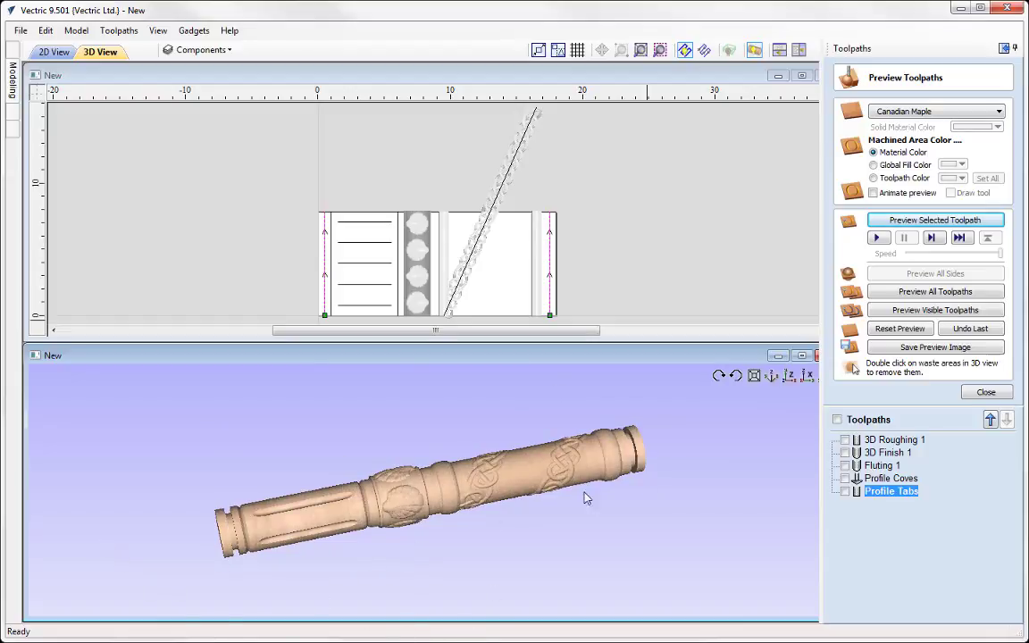
pyautogui.click(986, 392)
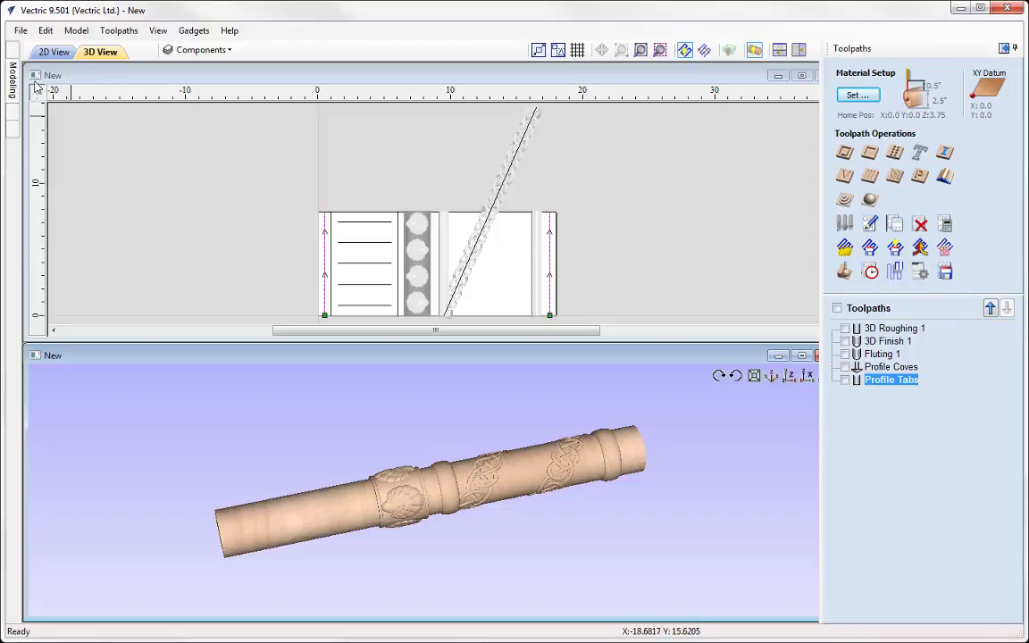
# Save the project as Column in the Rotary Machining - Creating a Column folder.
pyautogui.click(21, 31)
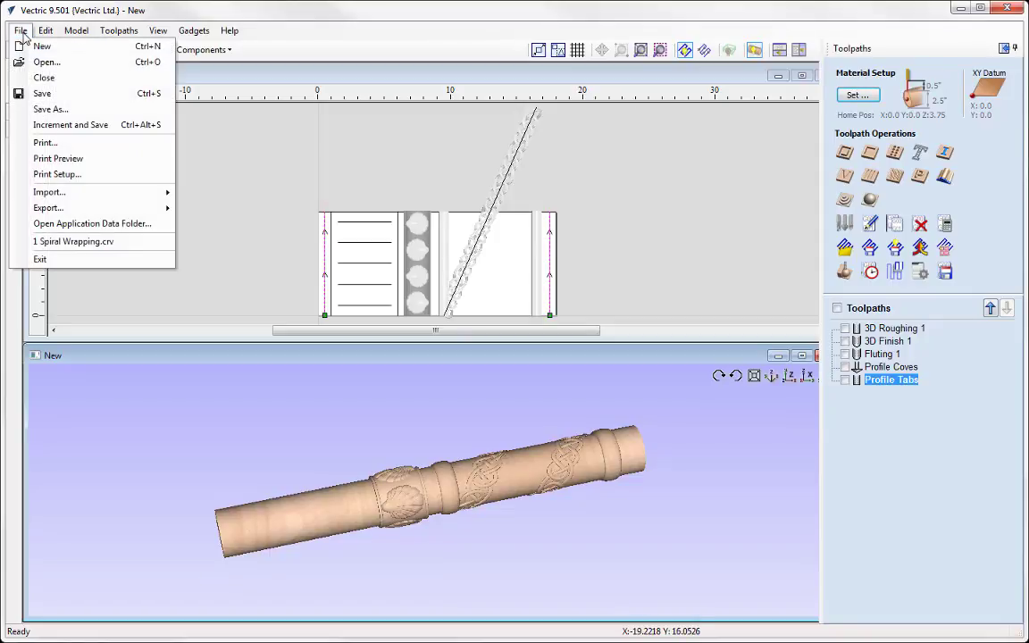
pyautogui.click(62, 107)
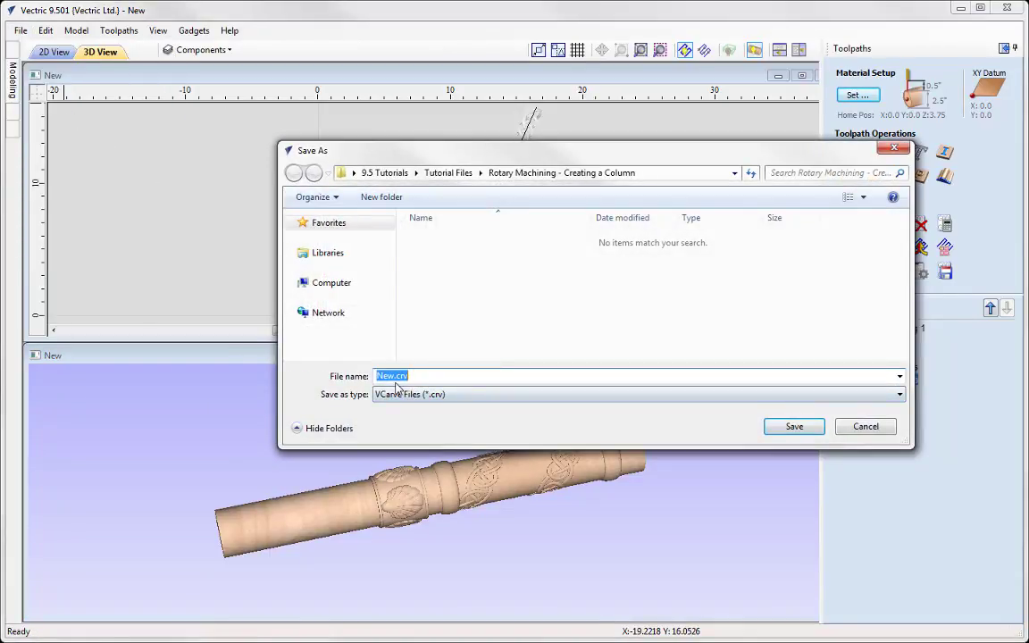
pyautogui.rightClick(396, 378)
pyautogui.click(430, 443)
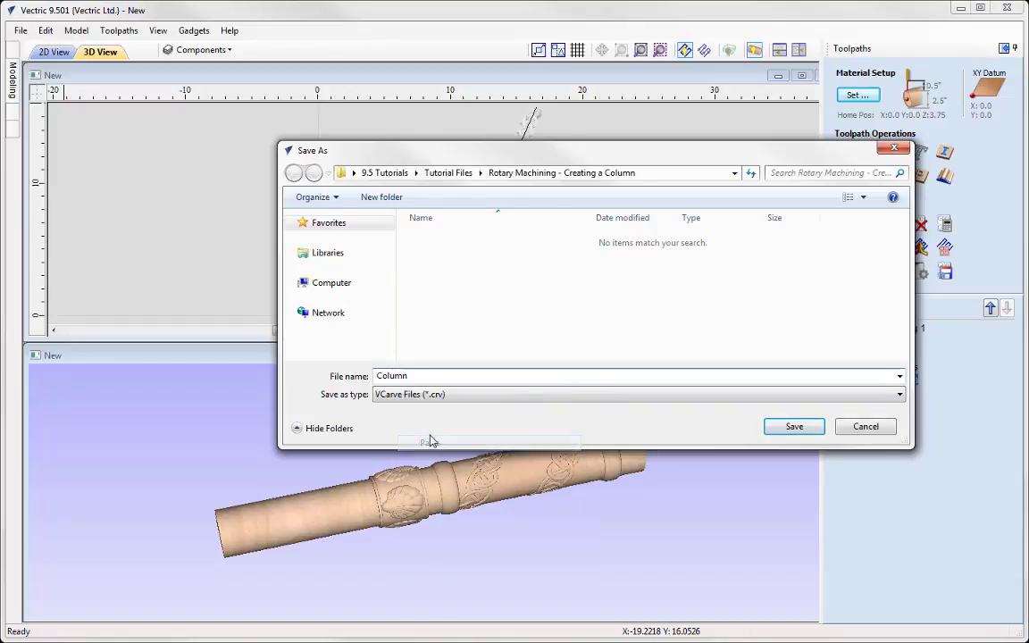
pyautogui.click(793, 427)
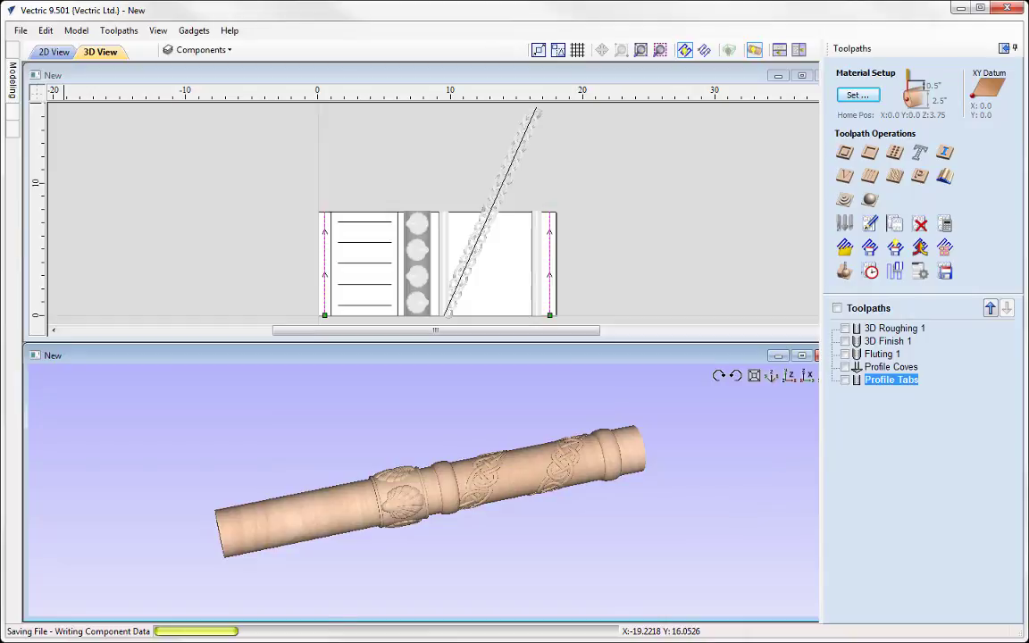